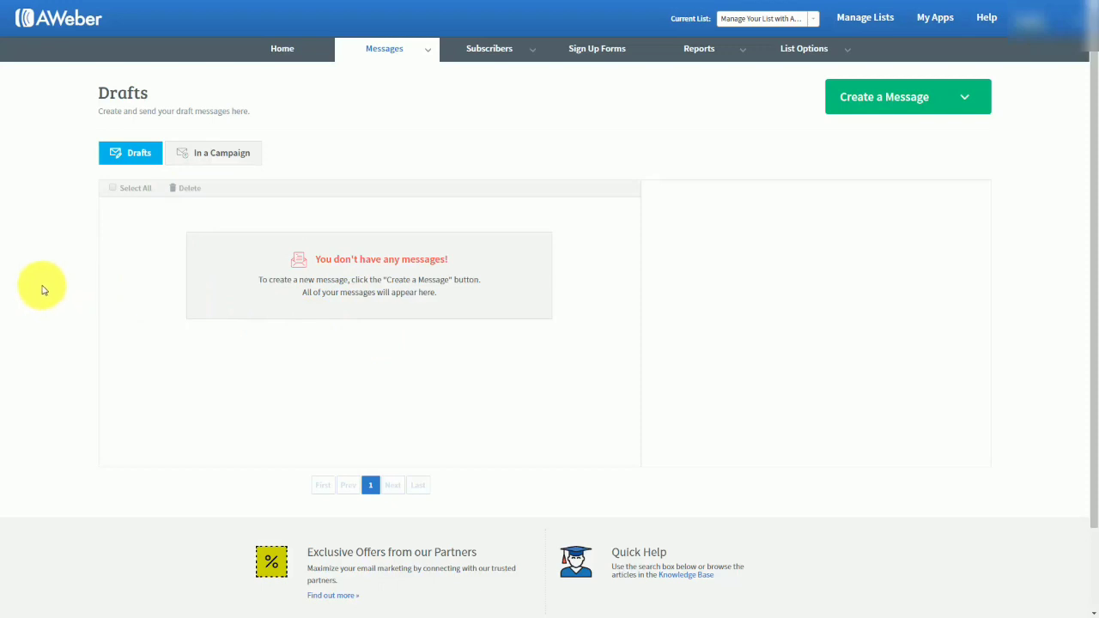
Create a new message with the Drag & Drop Email Builder.
click(967, 101)
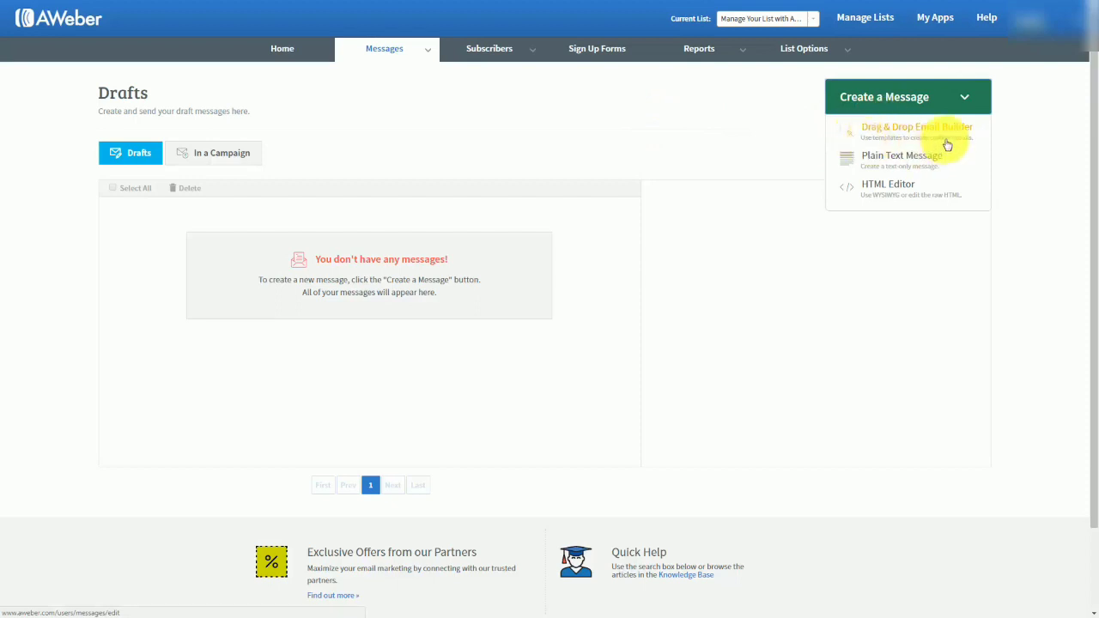
click(885, 158)
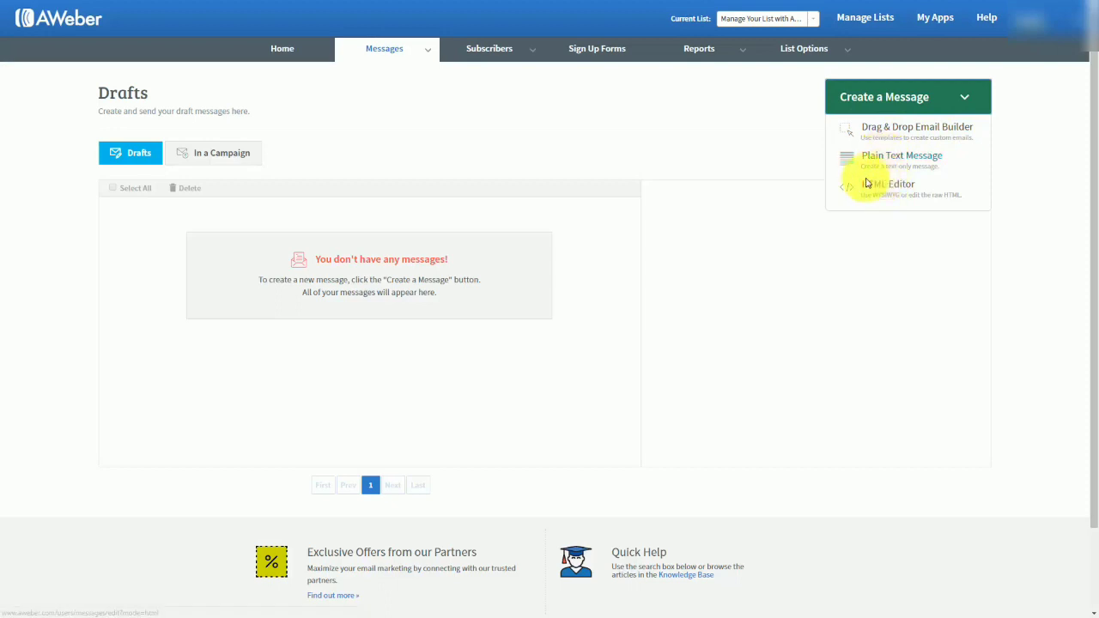
click(867, 190)
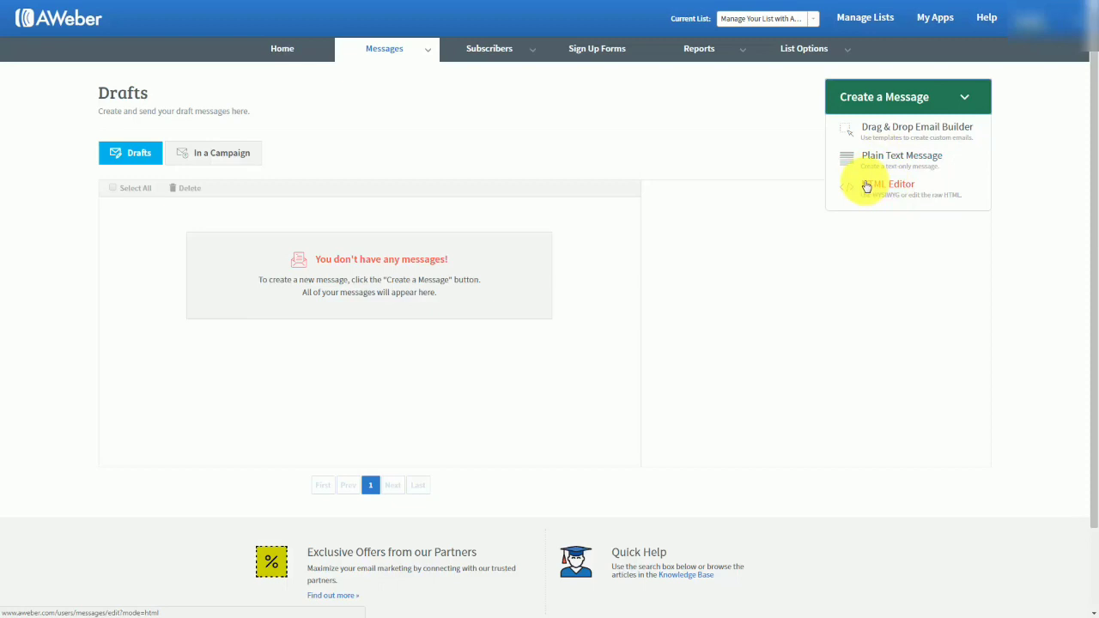
click(890, 130)
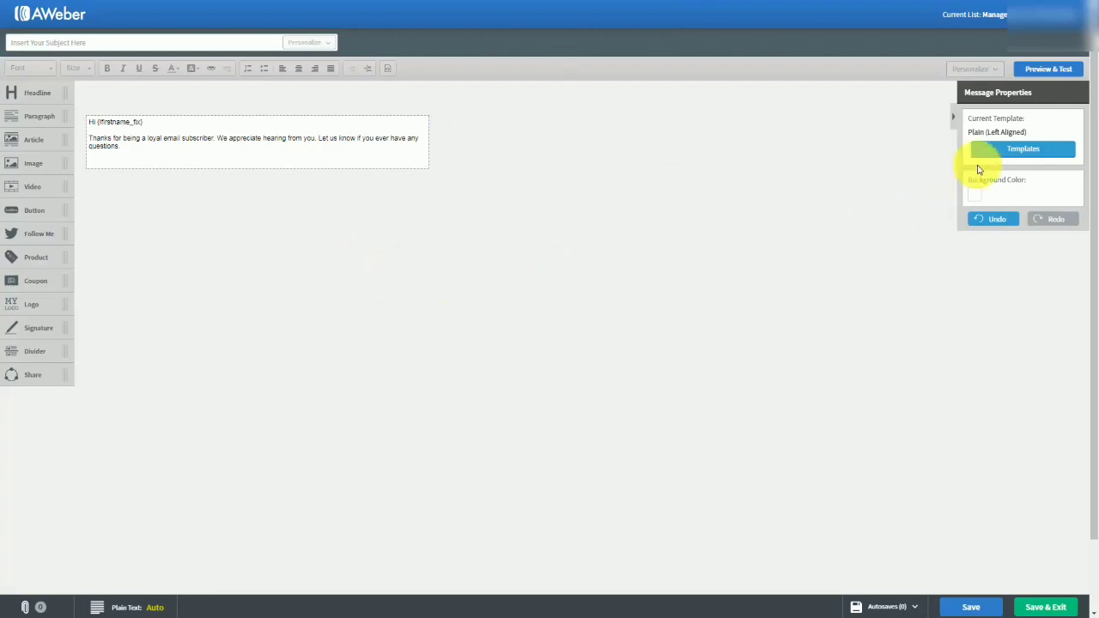
Browse the message templates and choose the Left Aligned version of the Plain template.
click(1013, 151)
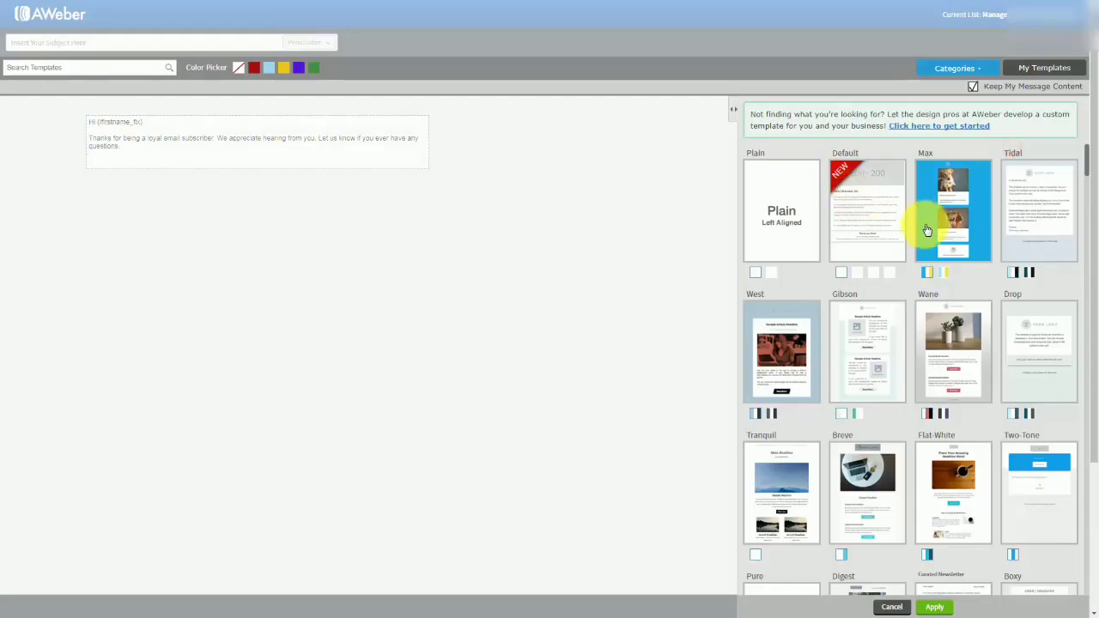
scroll(926, 232, down, 3)
scroll(920, 238, down, 6)
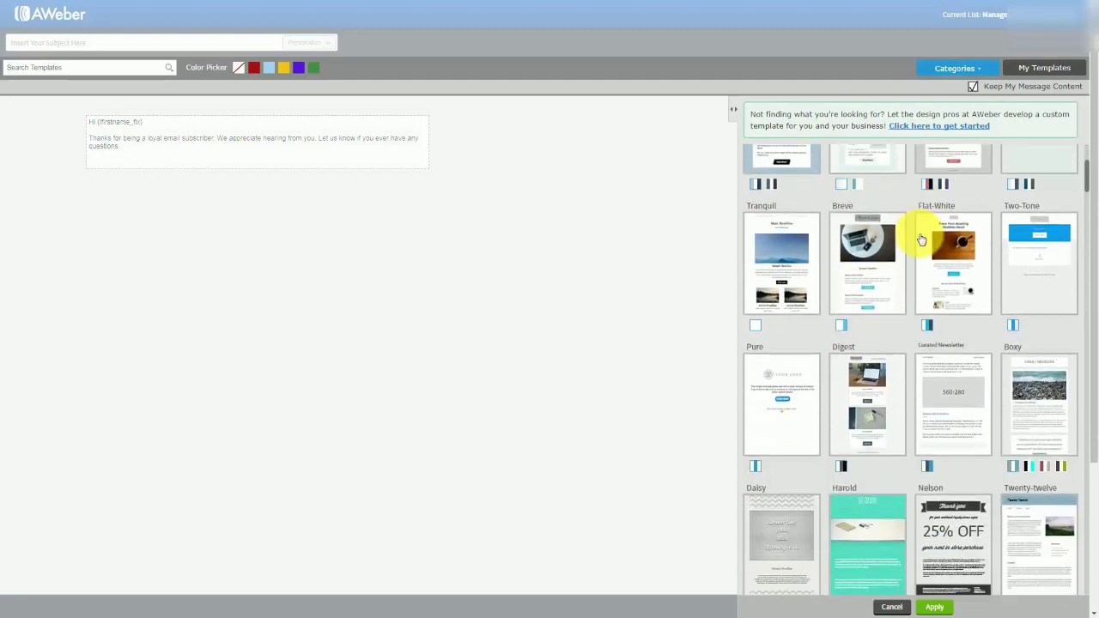
scroll(914, 240, down, 4)
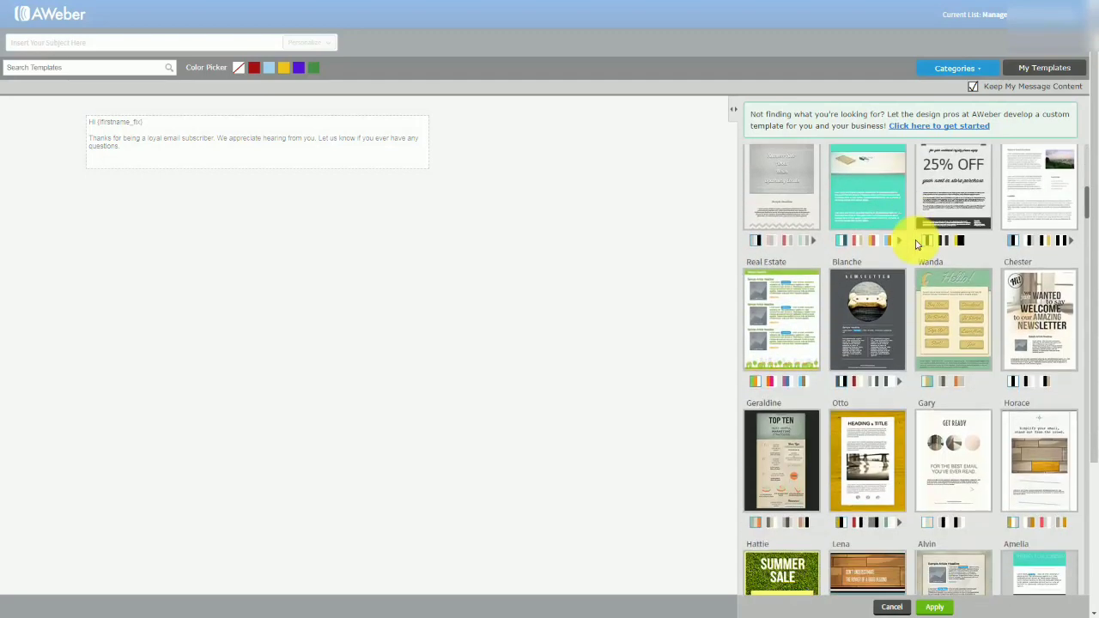
drag(1087, 217, 1081, 146)
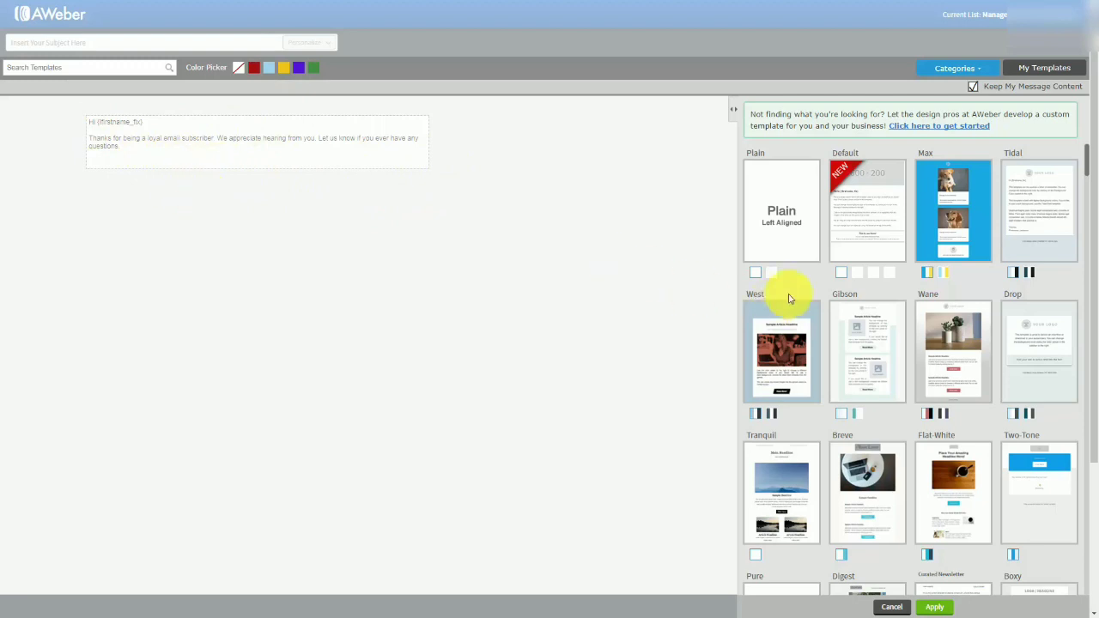
click(772, 273)
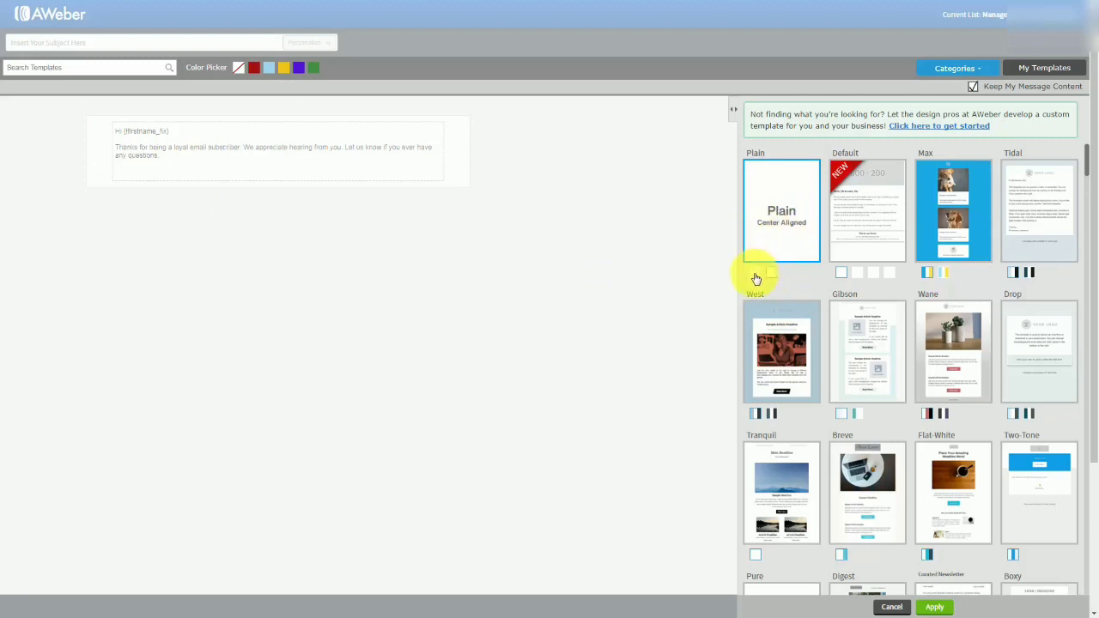
click(755, 273)
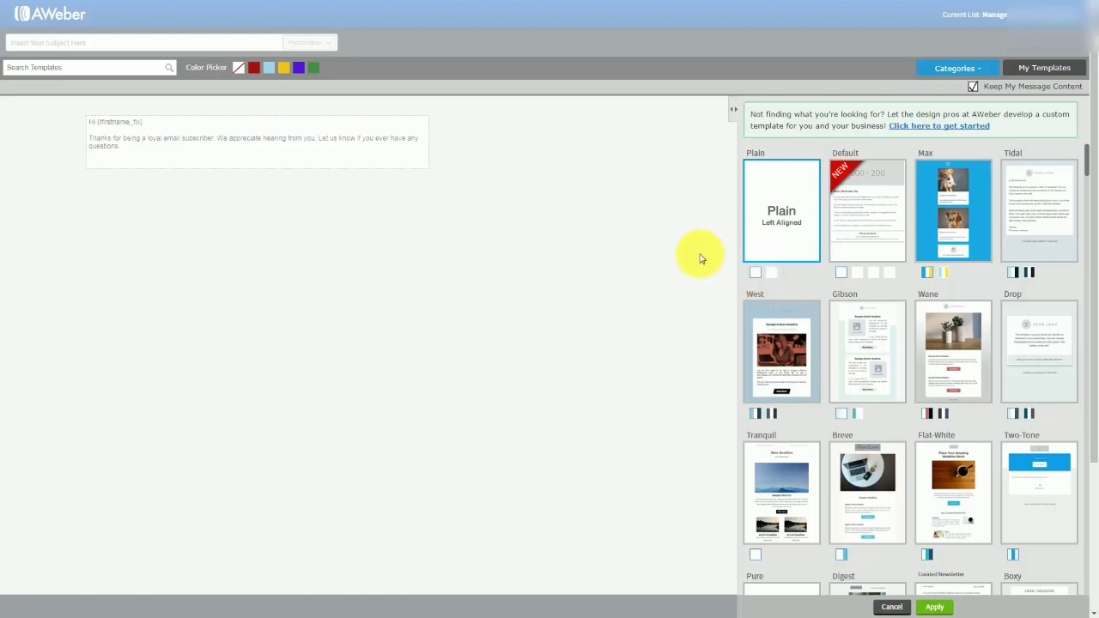
click(372, 255)
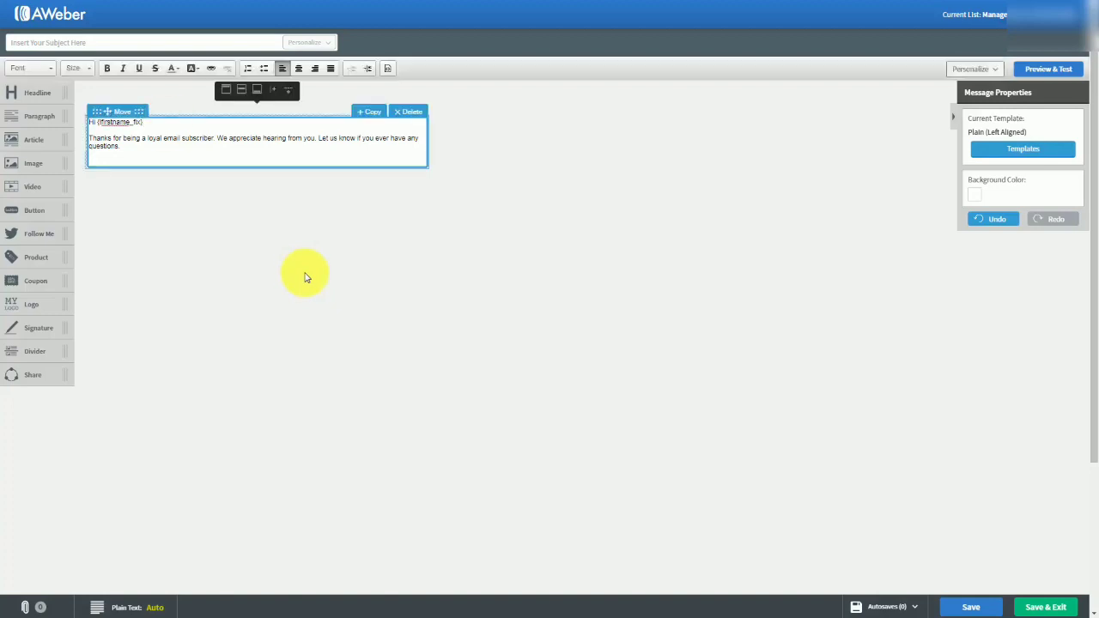
Add blank lines below the greeting in the message body and paste the copied home business article there.
click(158, 120)
key(Return)
key(Return)
key(Return)
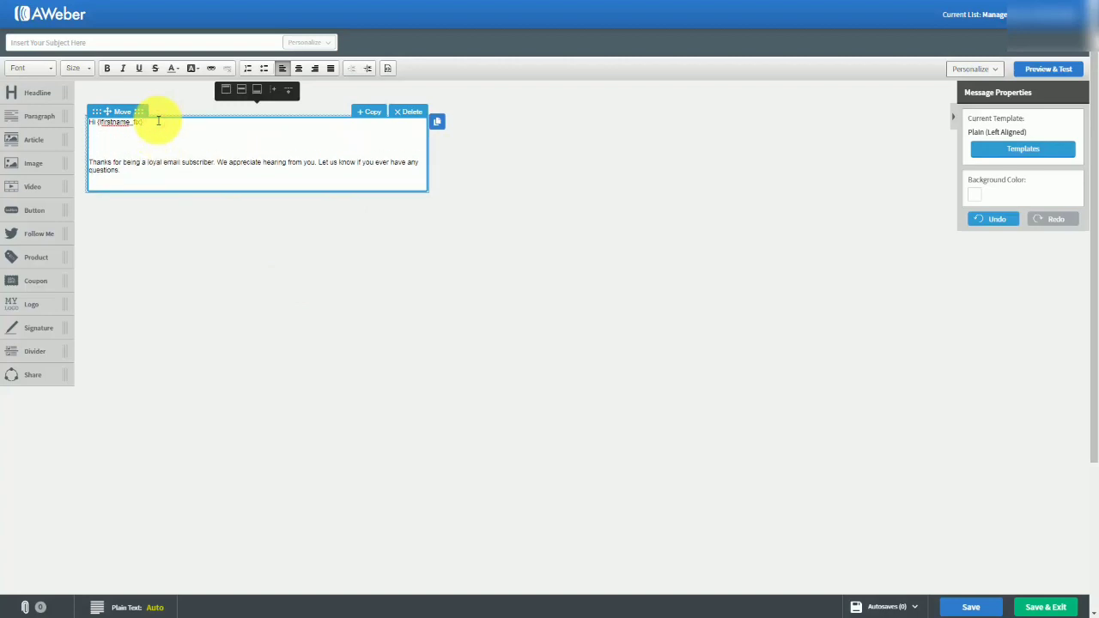
key(ctrl+v)
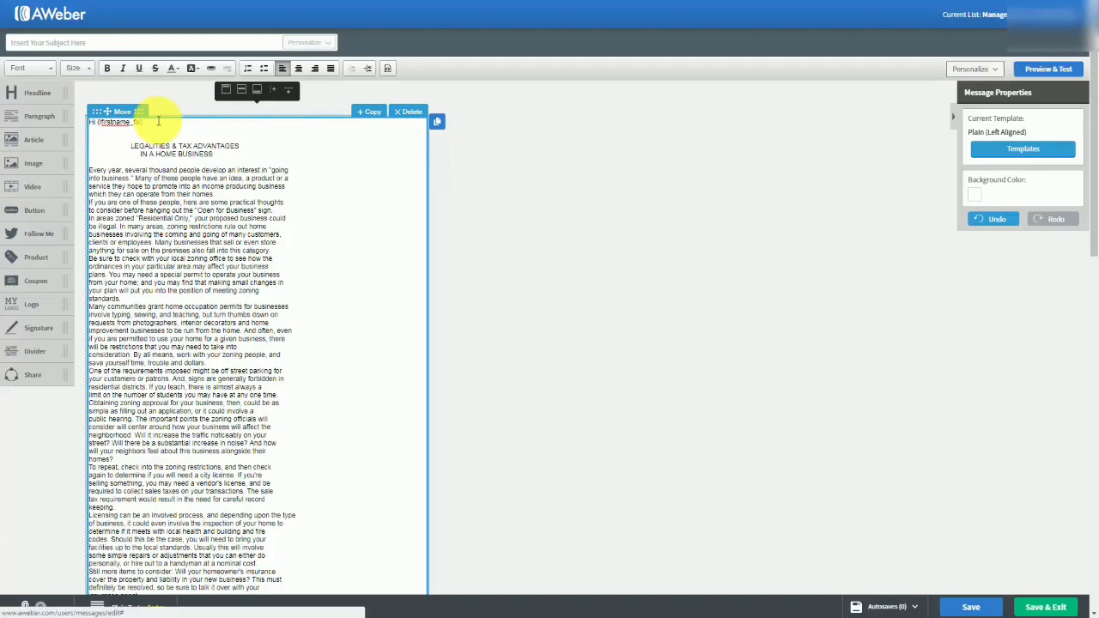
scroll(224, 231, down, 1)
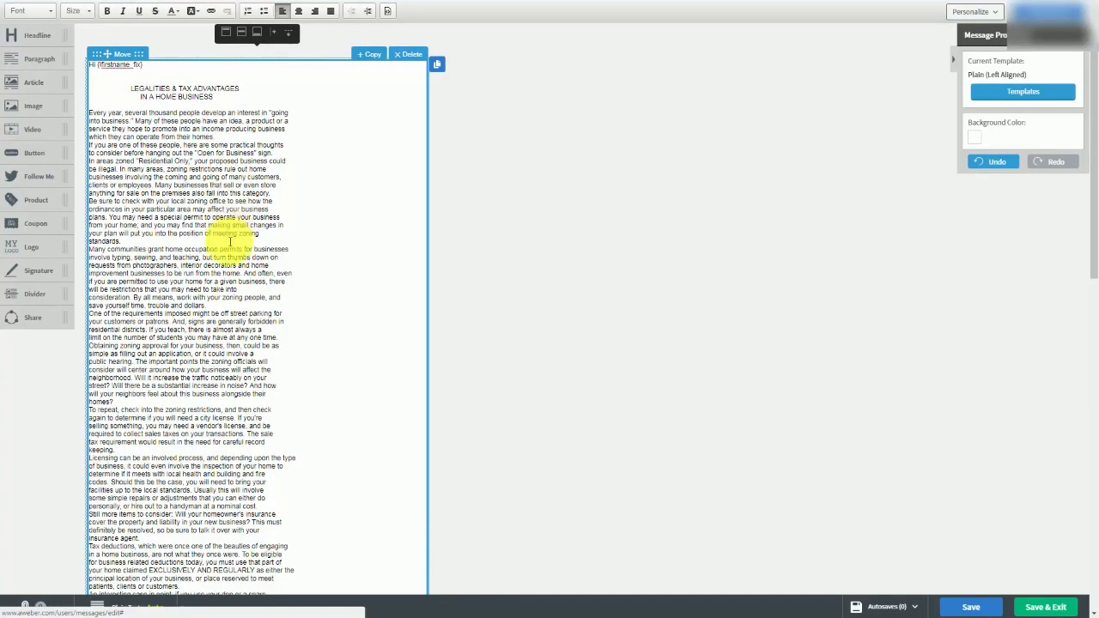
Delete the pasted article's title, separate its paragraphs with blank lines, and cut everything after the zoning approval paragraph.
scroll(227, 255, up, 1)
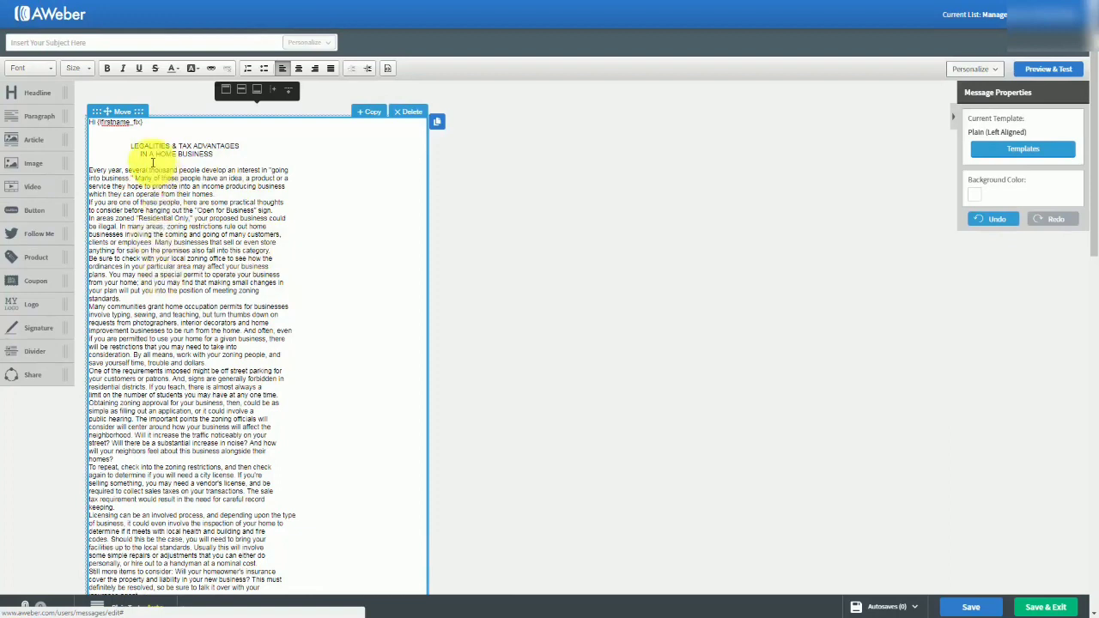
drag(123, 140, 226, 156)
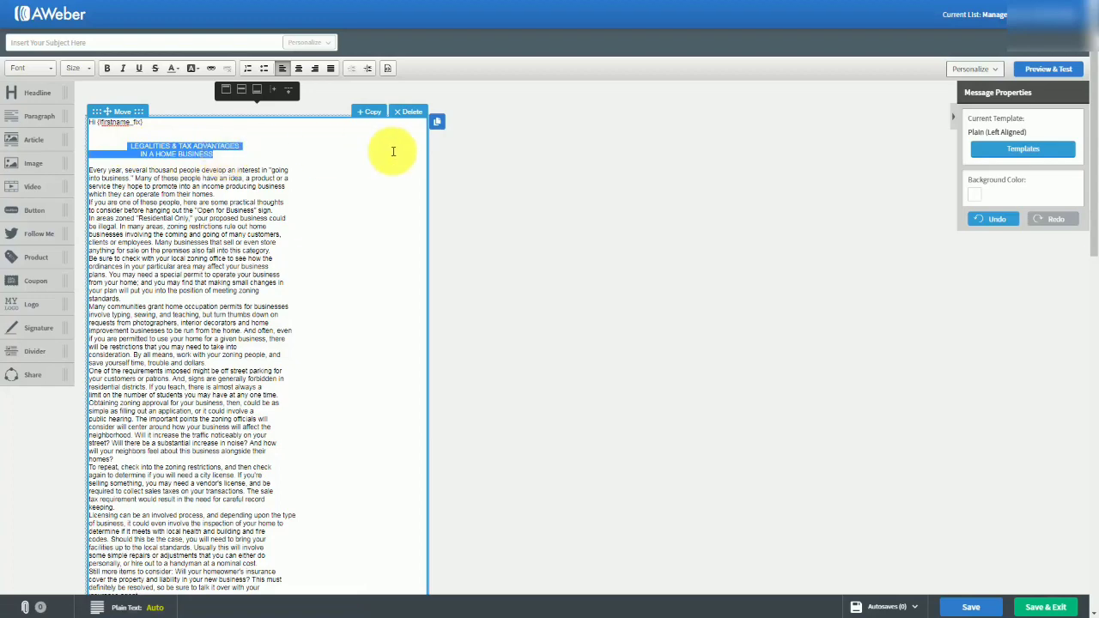
key(BackSpace)
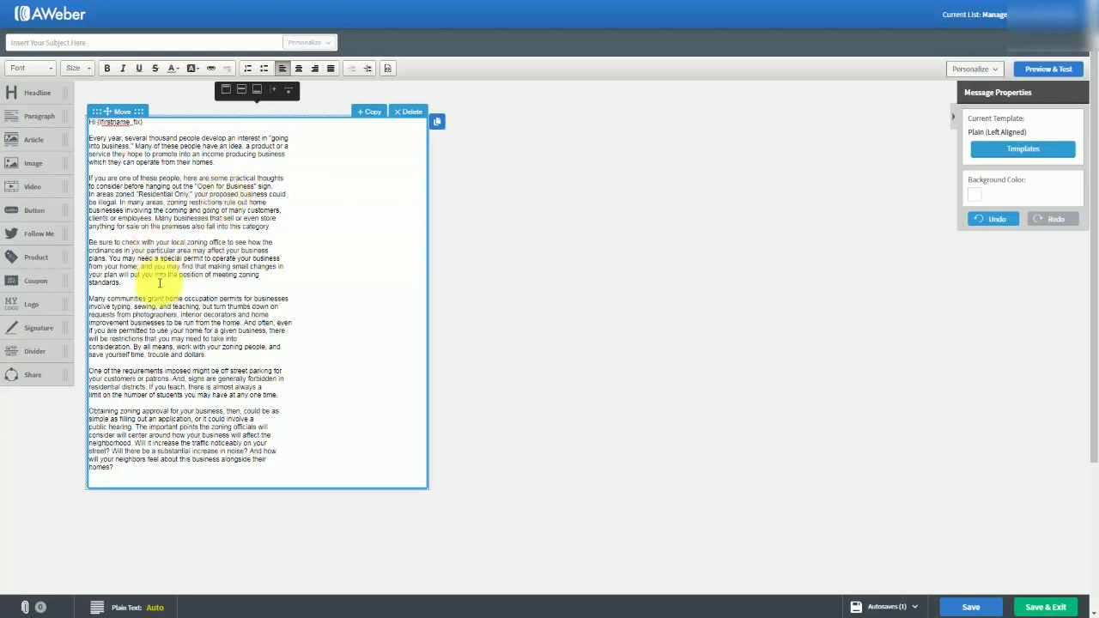
Set the font size of the whole message text, from greeting to last paragraph, to 18.
click(125, 470)
drag(70, 213, 66, 123)
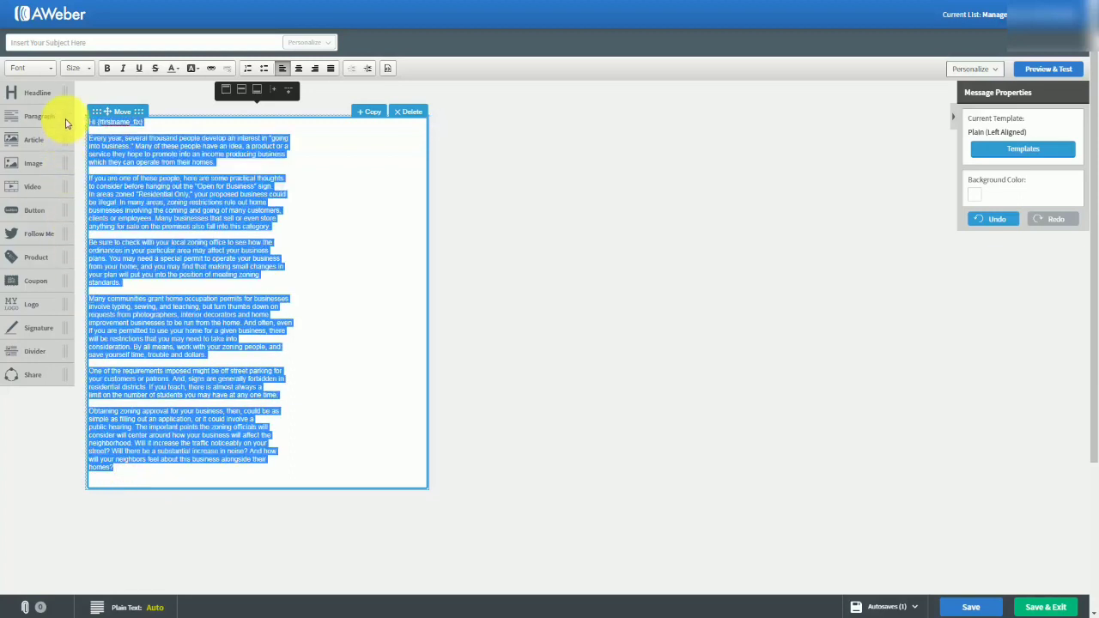
click(83, 71)
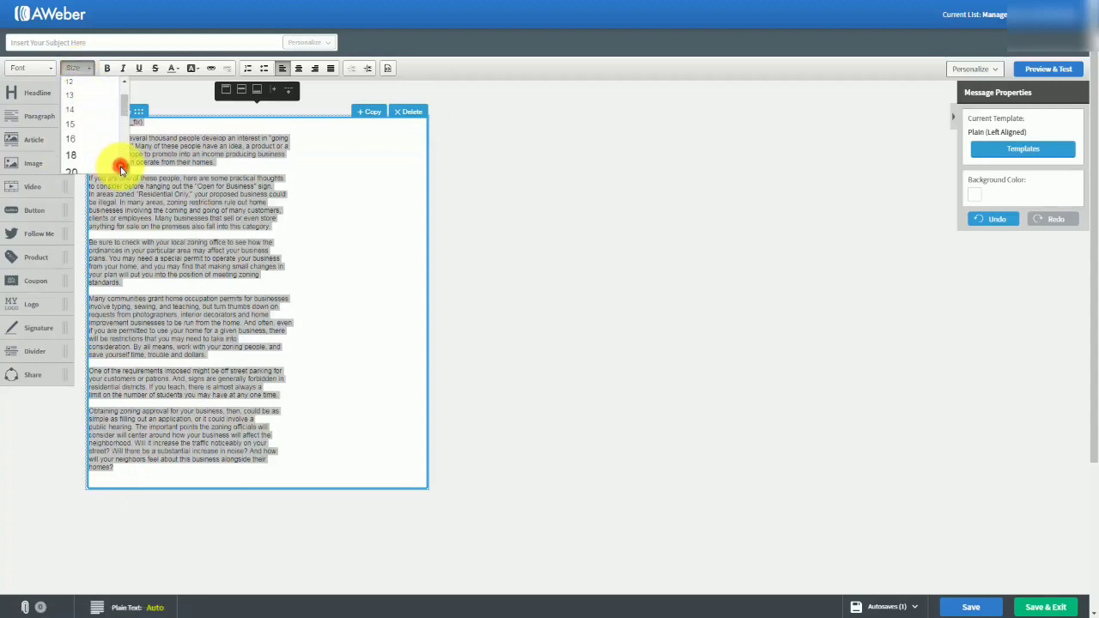
scroll(98, 160, down, 2)
click(72, 130)
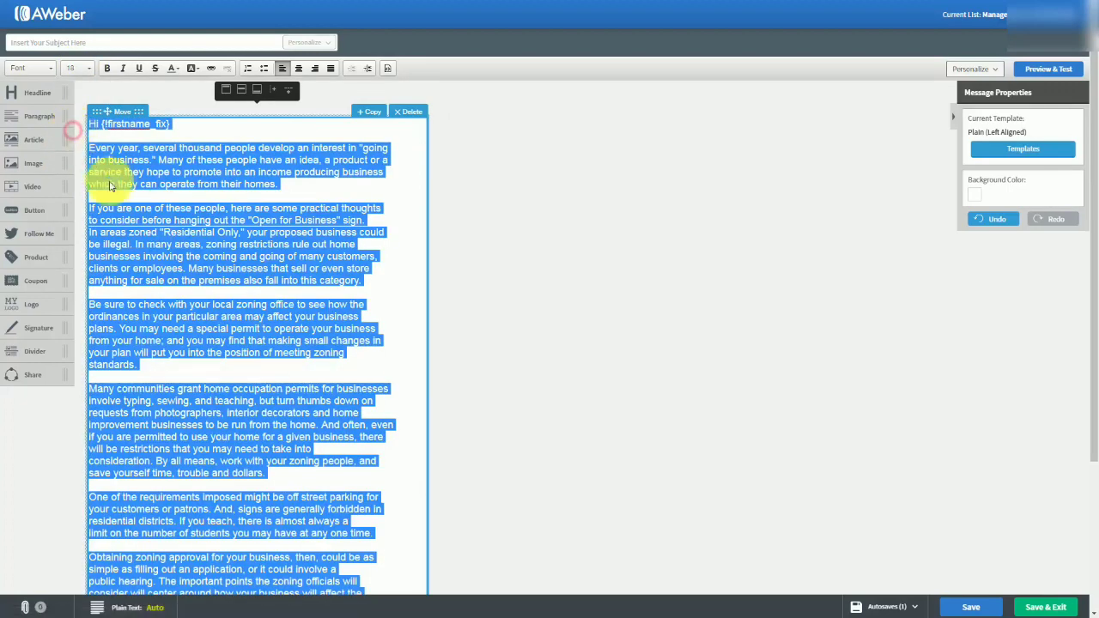
click(217, 258)
scroll(219, 249, down, 1)
scroll(216, 247, up, 1)
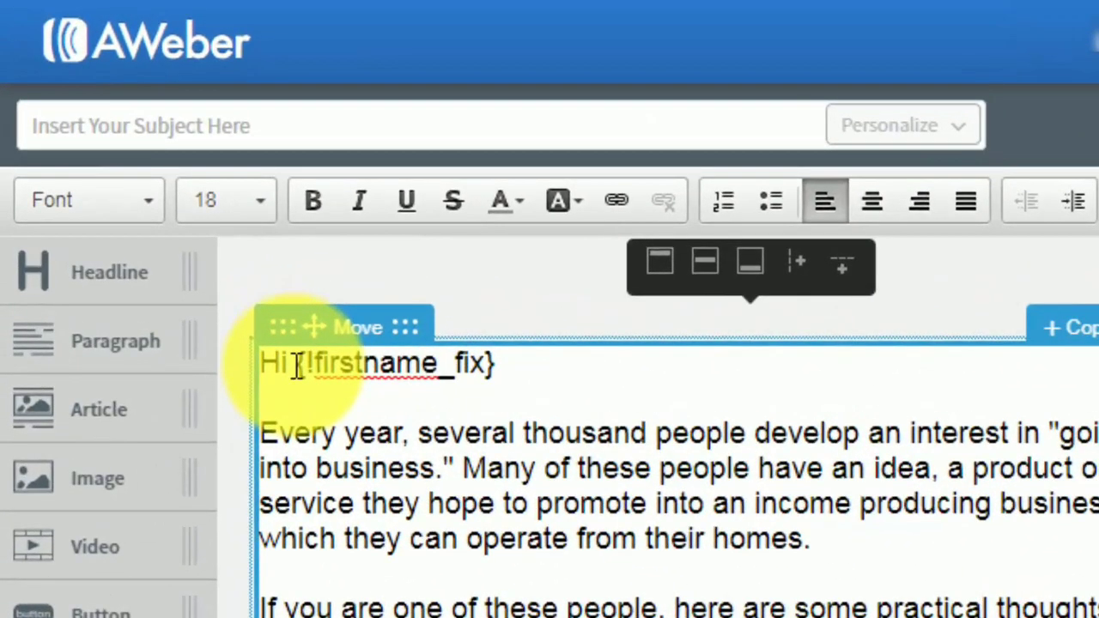
Insert the subscriber's Full Name personalization field on a new line below the greeting.
click(297, 366)
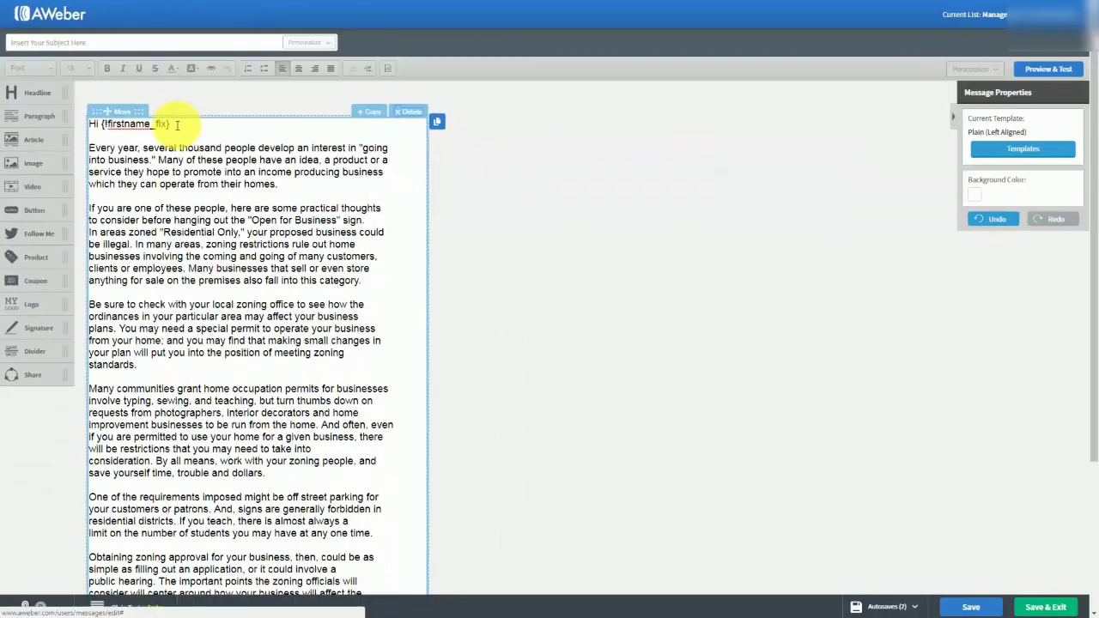
click(176, 124)
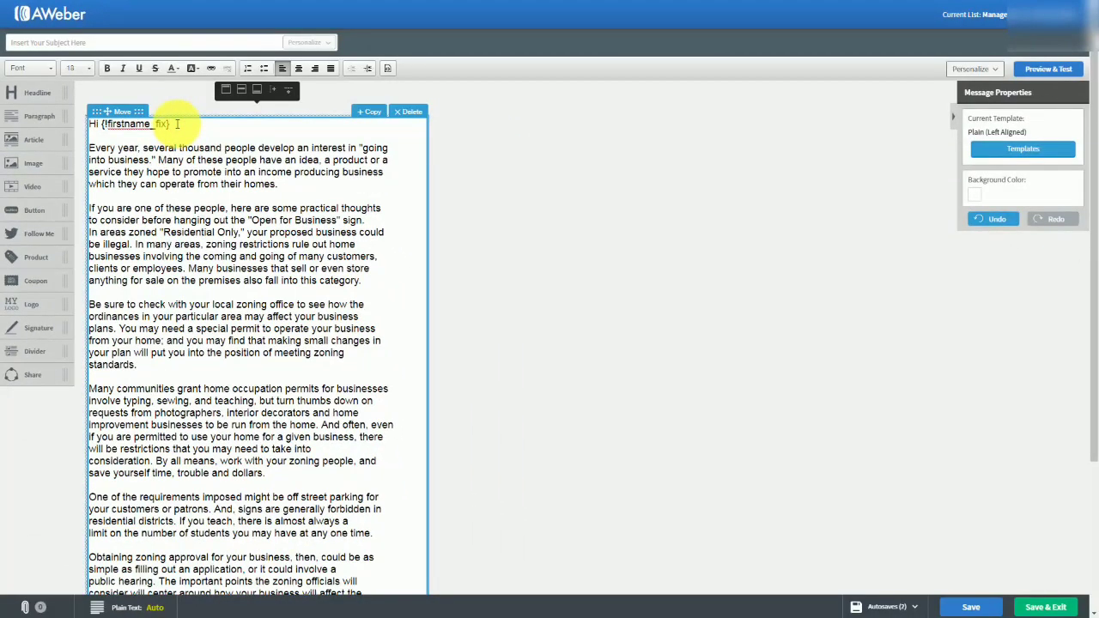
key(Return)
key(Return)
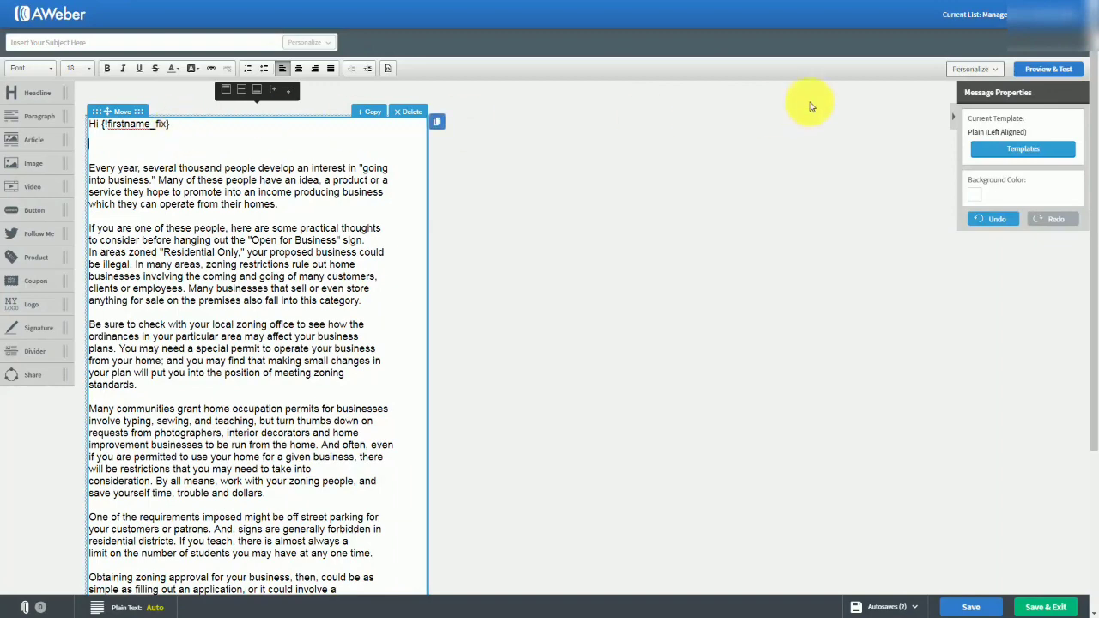
click(1000, 73)
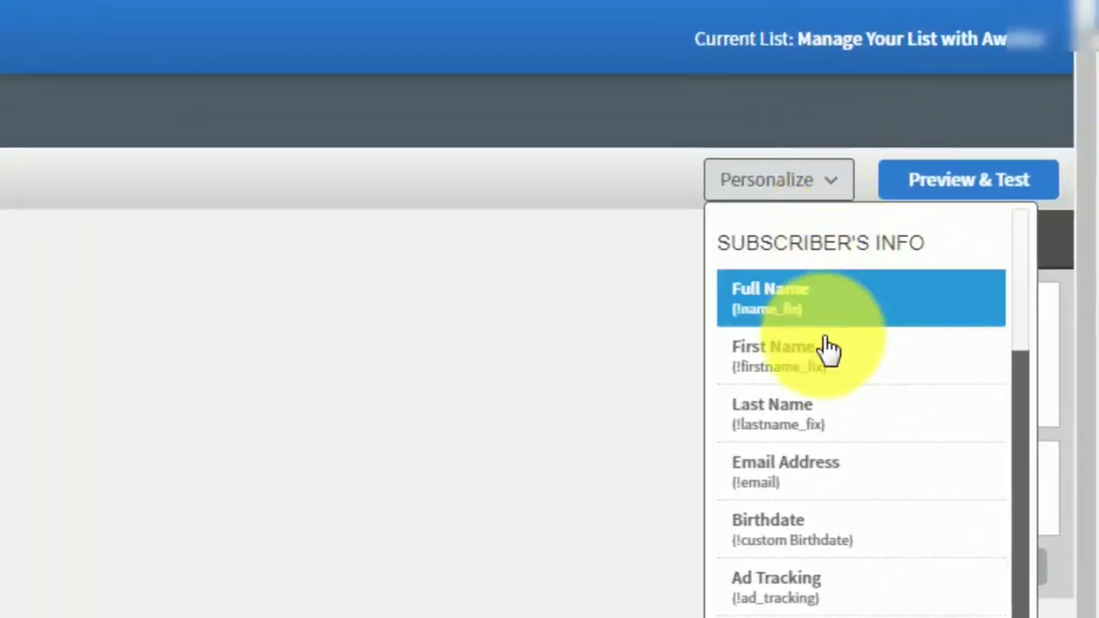
scroll(824, 356, down, 1)
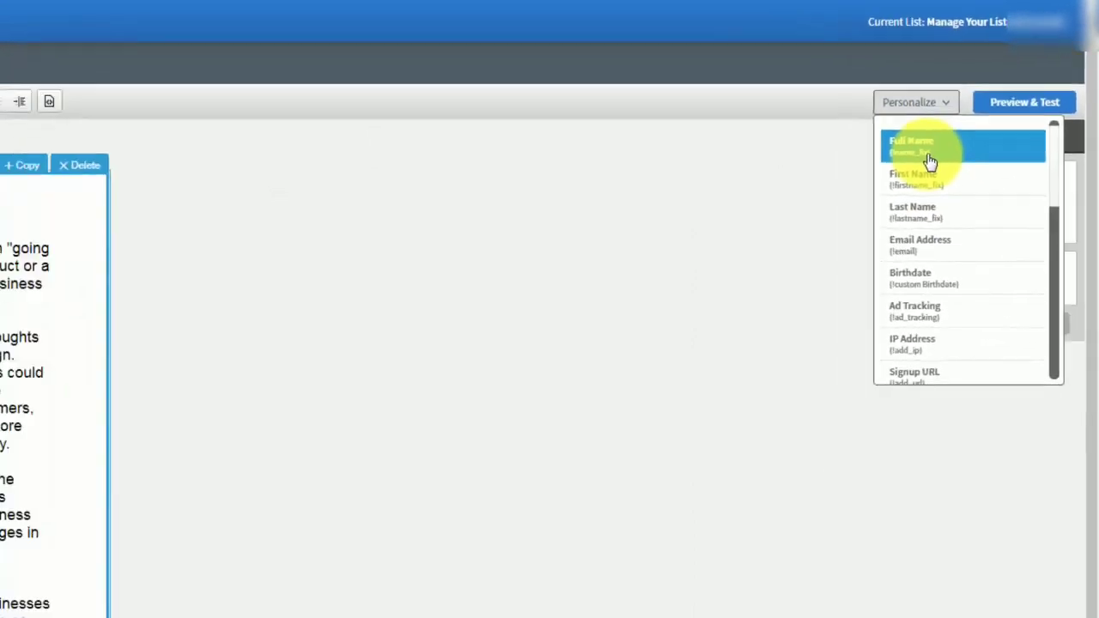
click(929, 155)
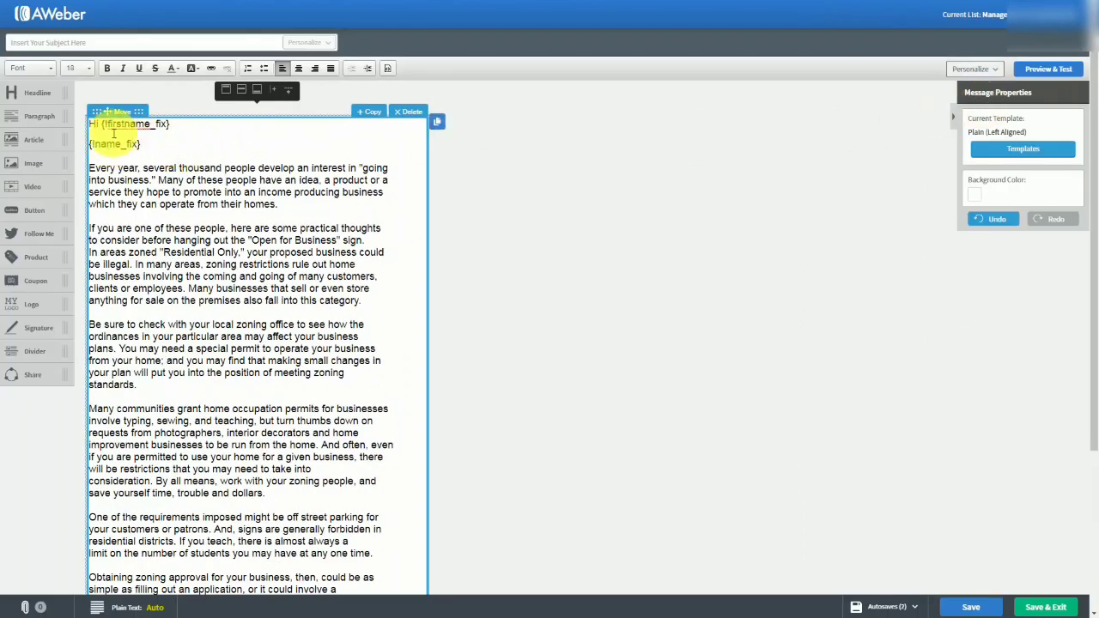
Insert the subscriber's Last Name personalization field on a new line below the Full Name field.
key(Return)
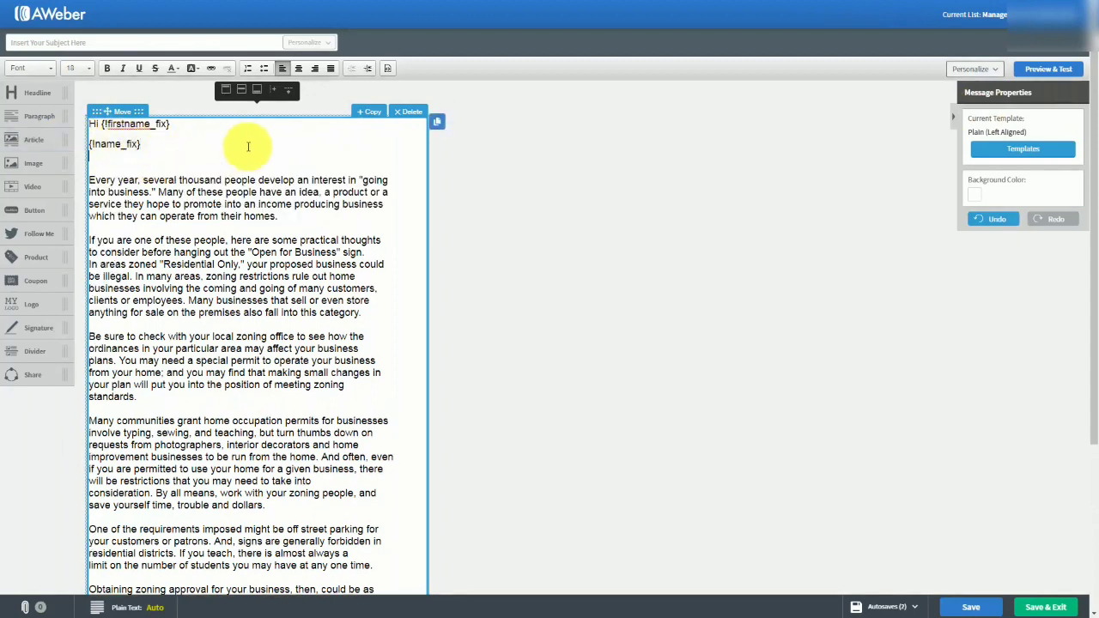
click(974, 69)
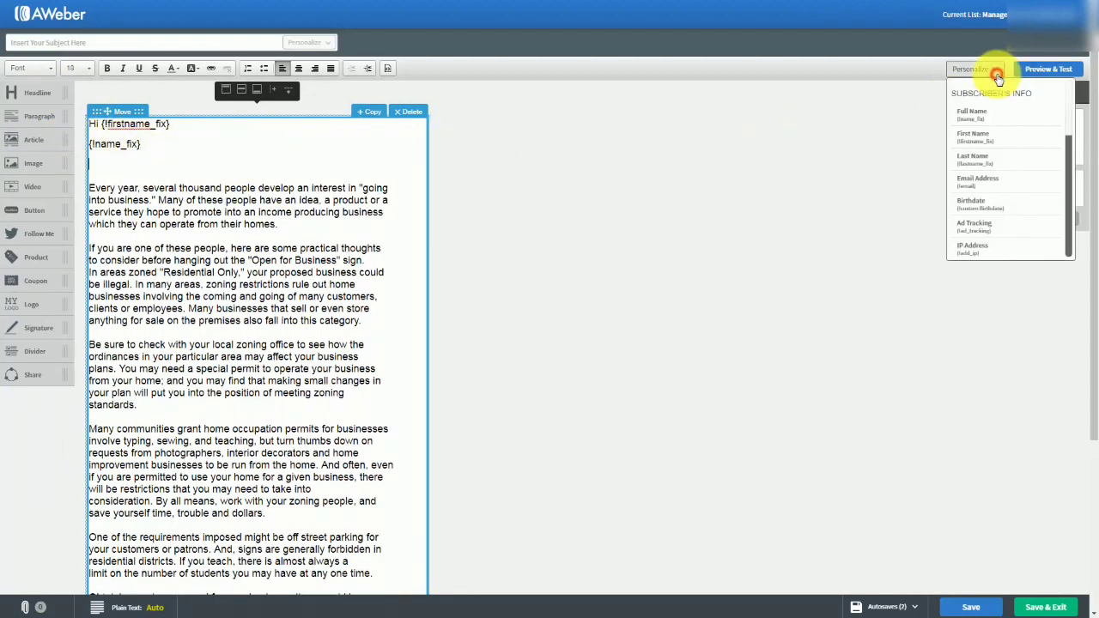
click(1001, 158)
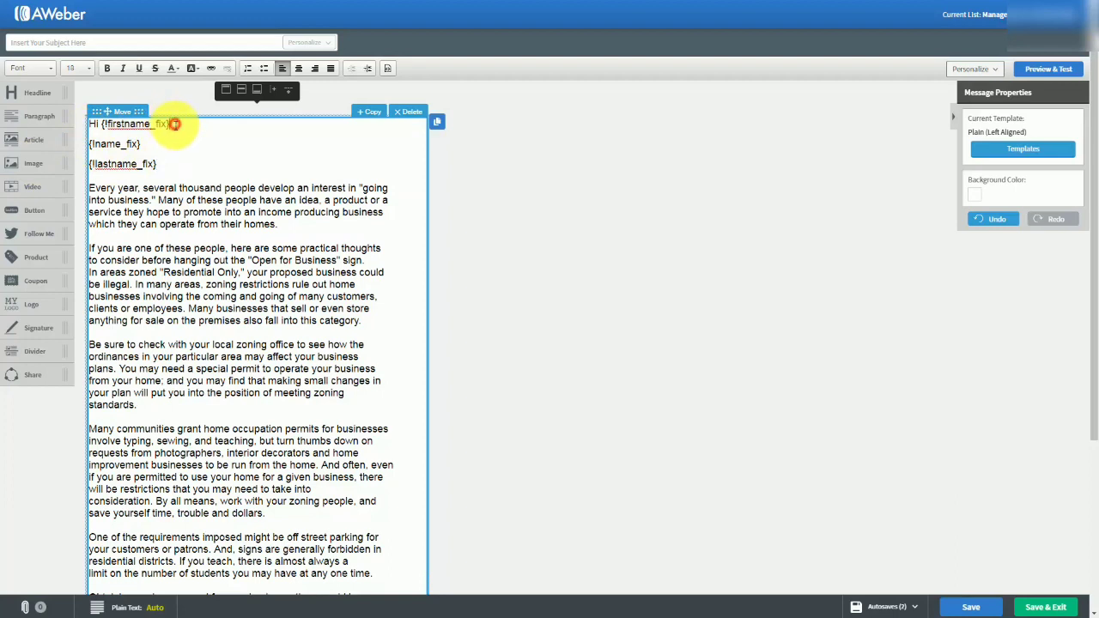
Delete the Full Name and Last Name fields, leaving one blank line between the greeting and the first paragraph.
drag(175, 124, 171, 166)
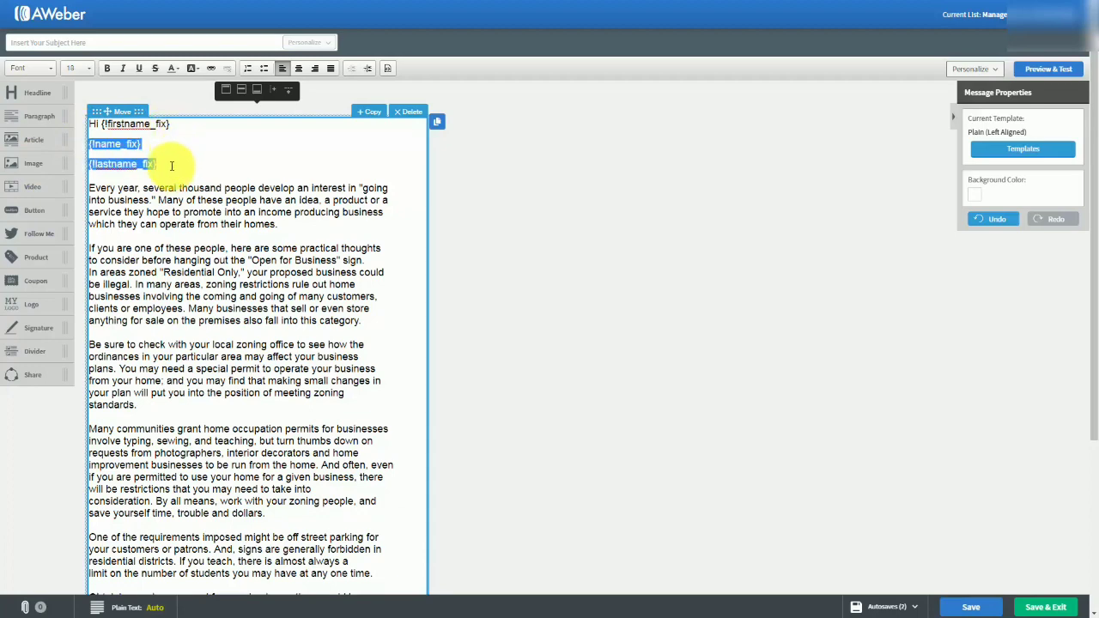
key(BackSpace)
key(BackSpace)
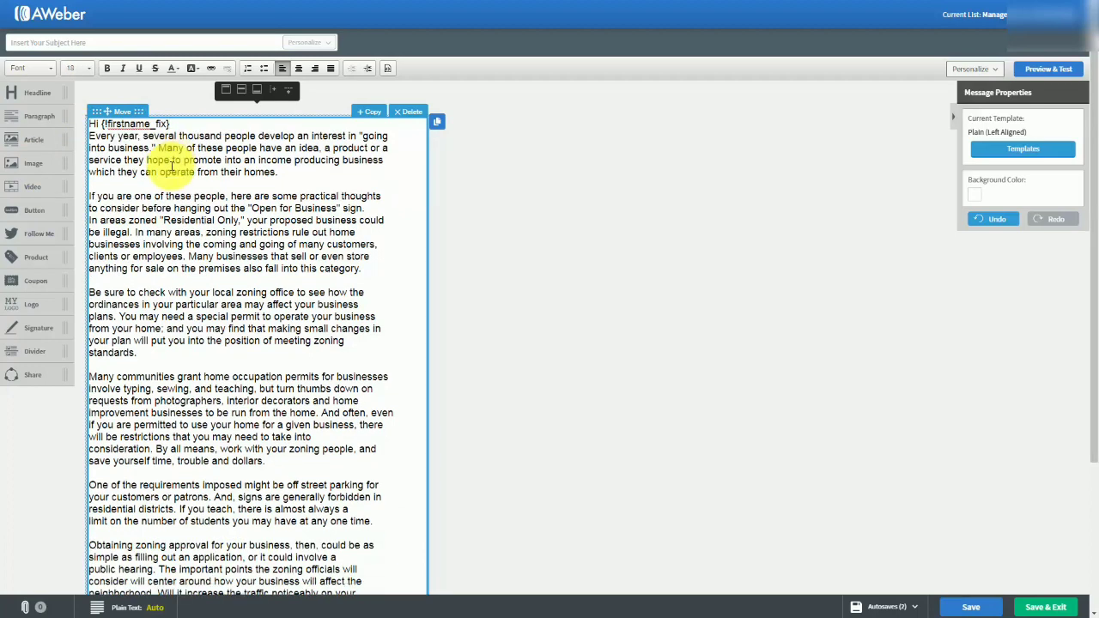
key(Return)
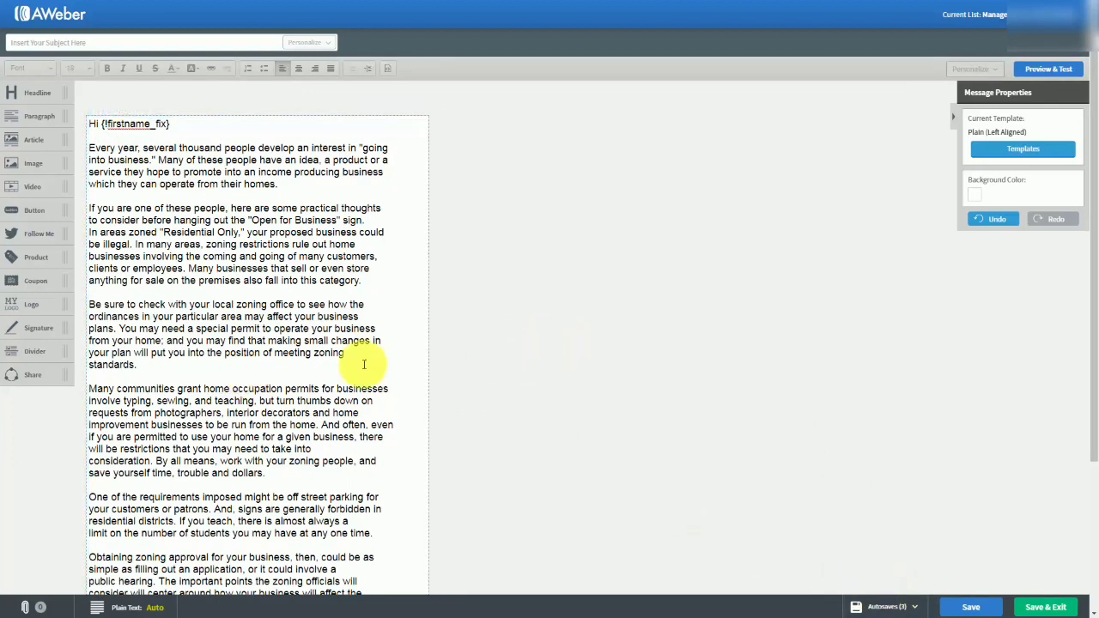
Set the message subject to "Tax Advantages For Us".
click(68, 41)
text(Tax Advantages For Us)
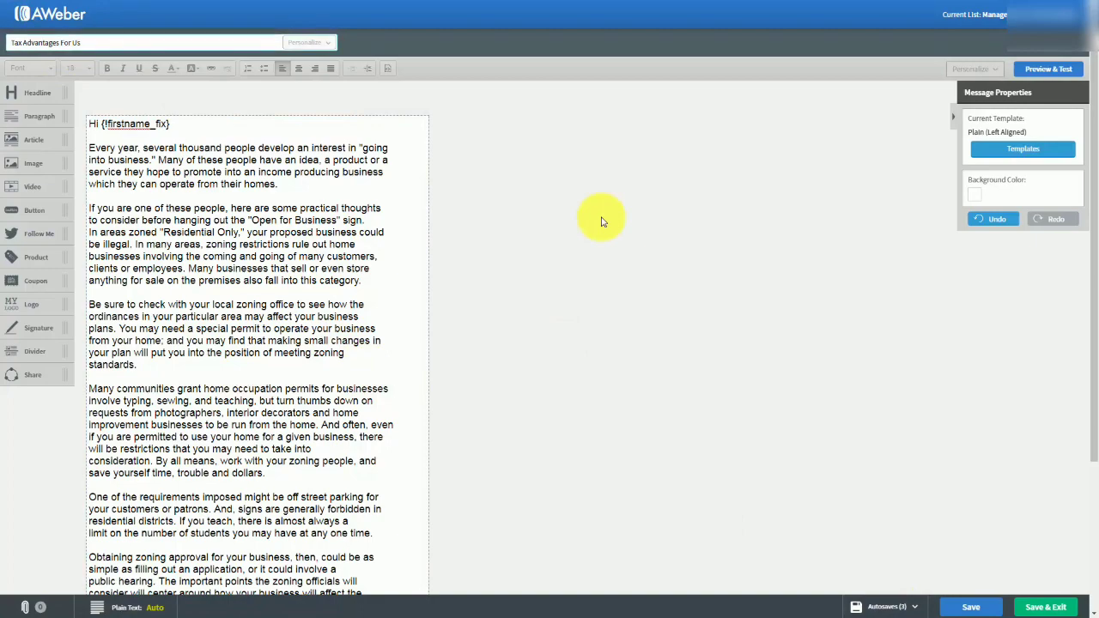
scroll(442, 199, down, 3)
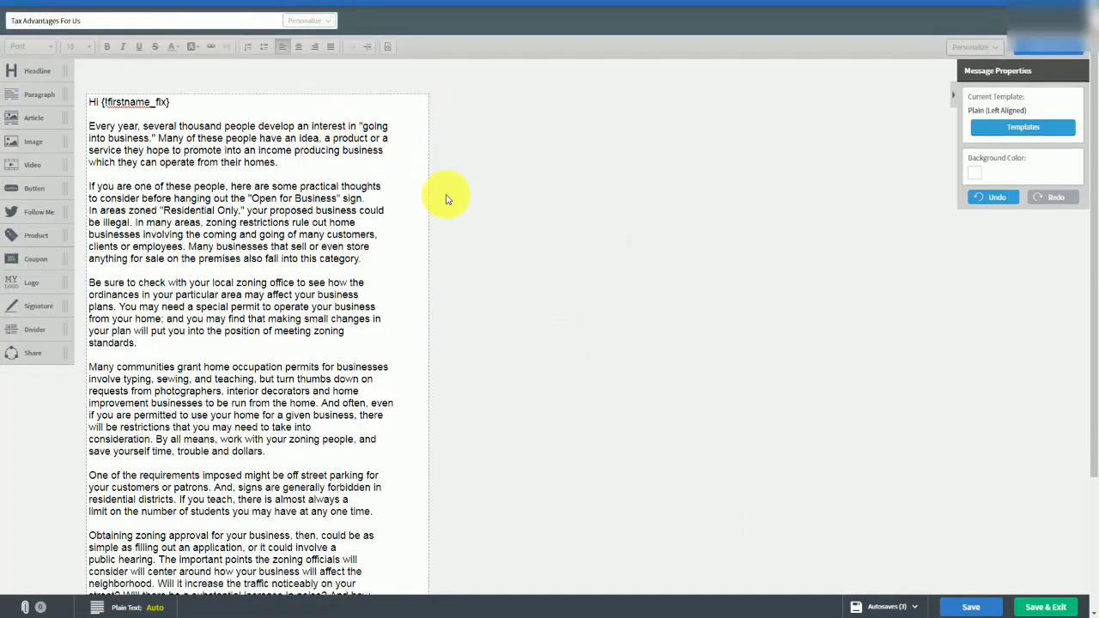
Set the message's background color to the light gray #C3CED5 and apply it.
scroll(448, 205, up, 3)
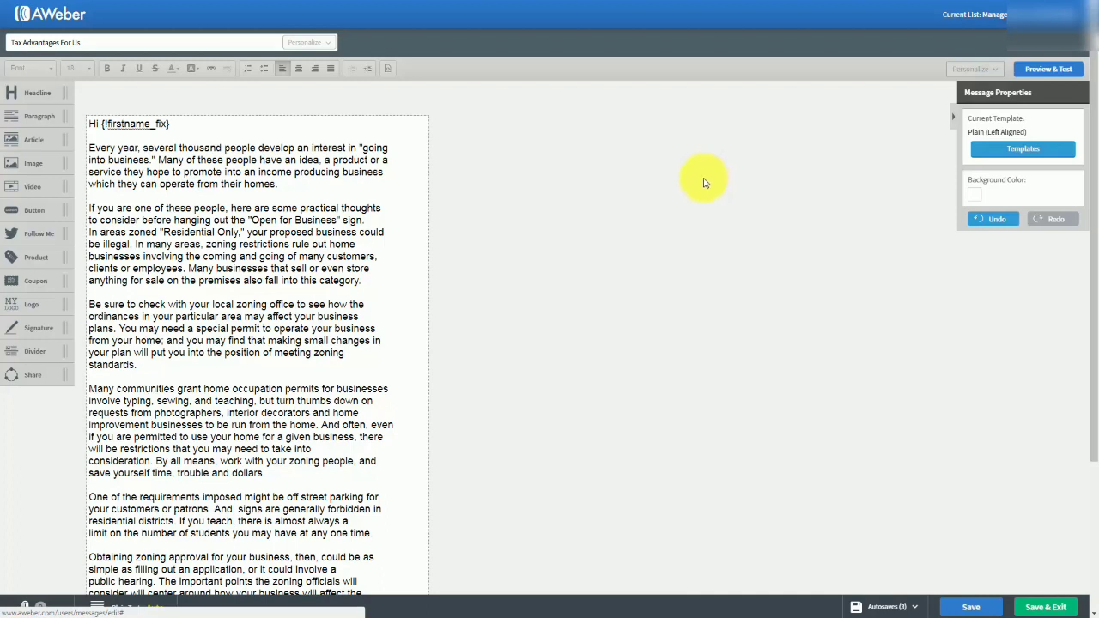
mouse_move(283, 154)
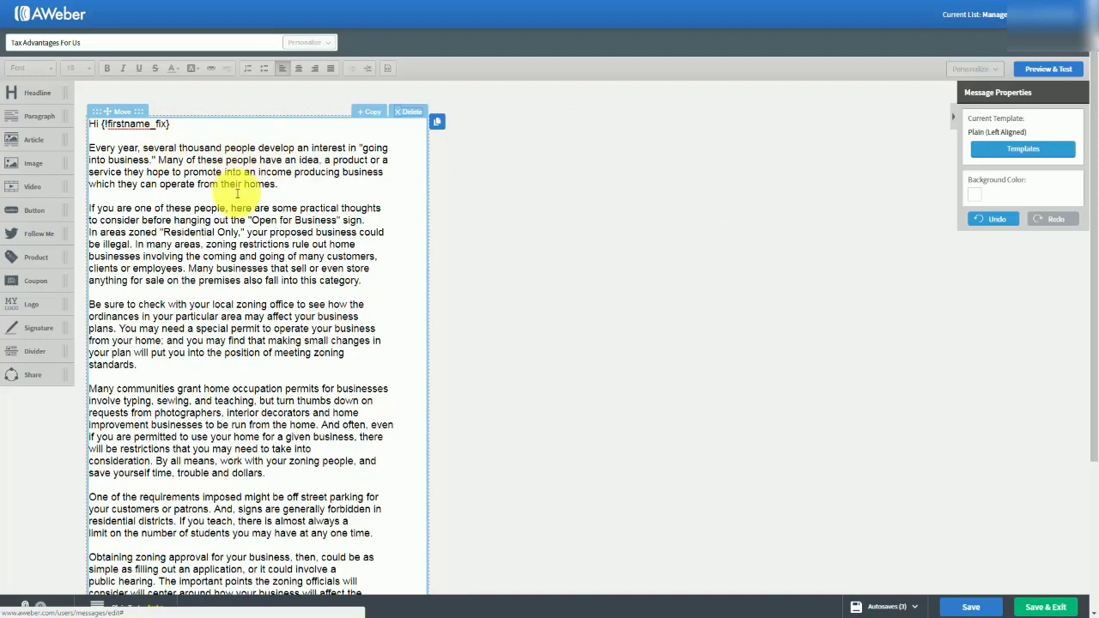
click(976, 201)
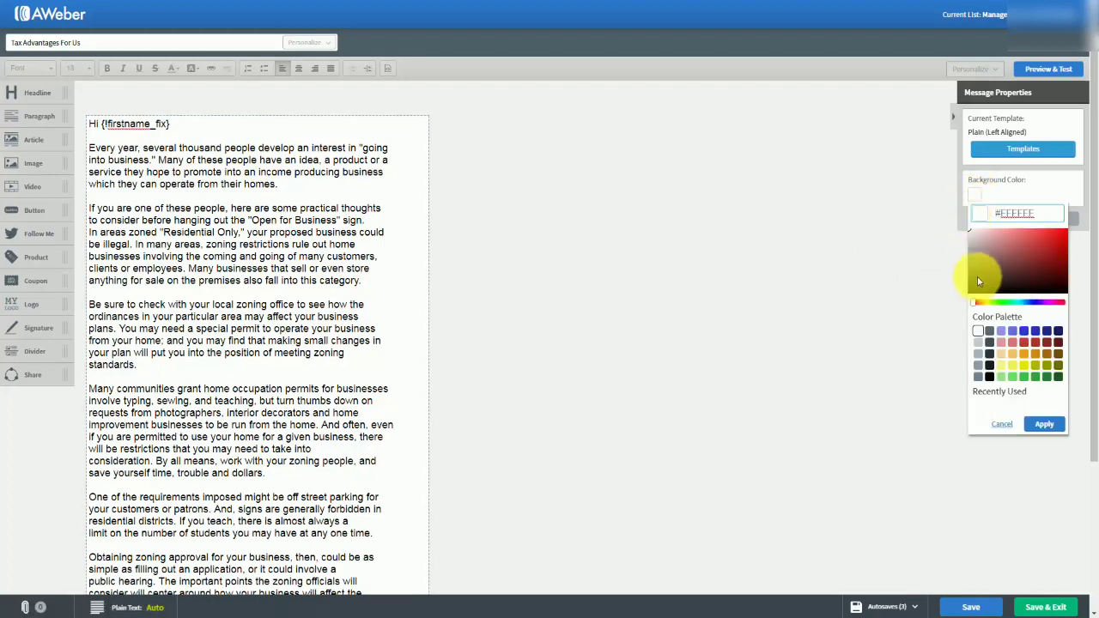
click(978, 343)
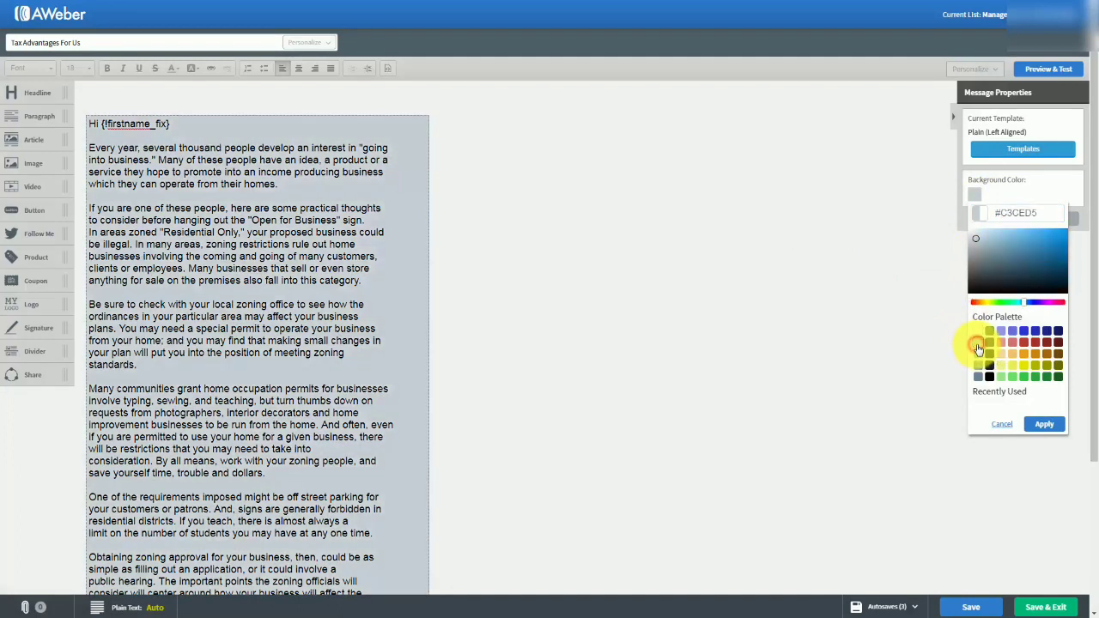
click(1043, 426)
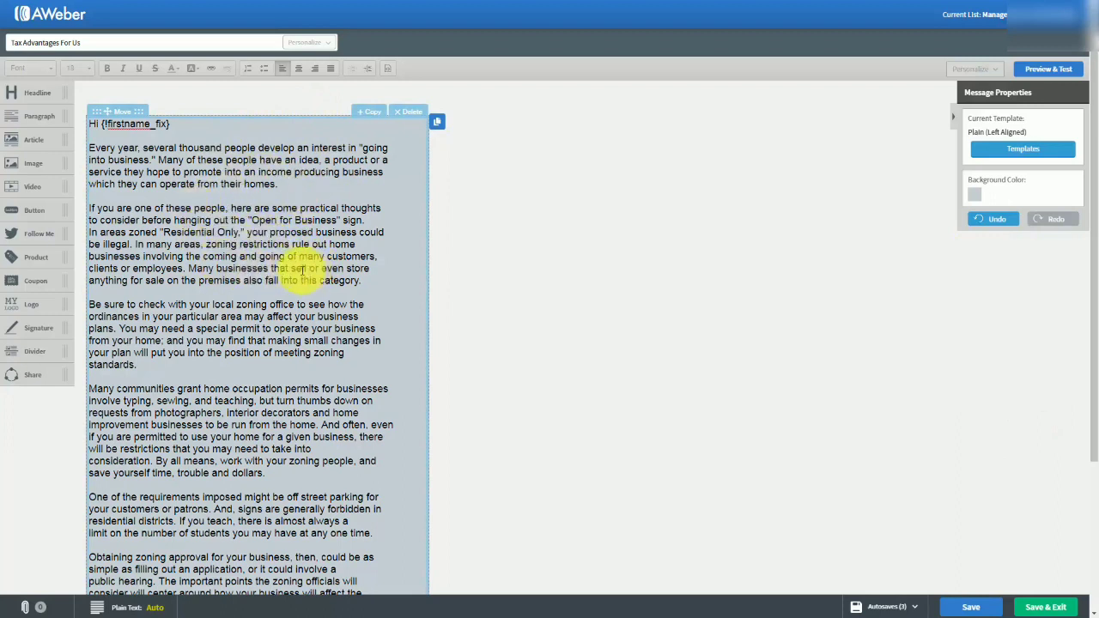
Set the message's background color back to white and apply it.
click(974, 196)
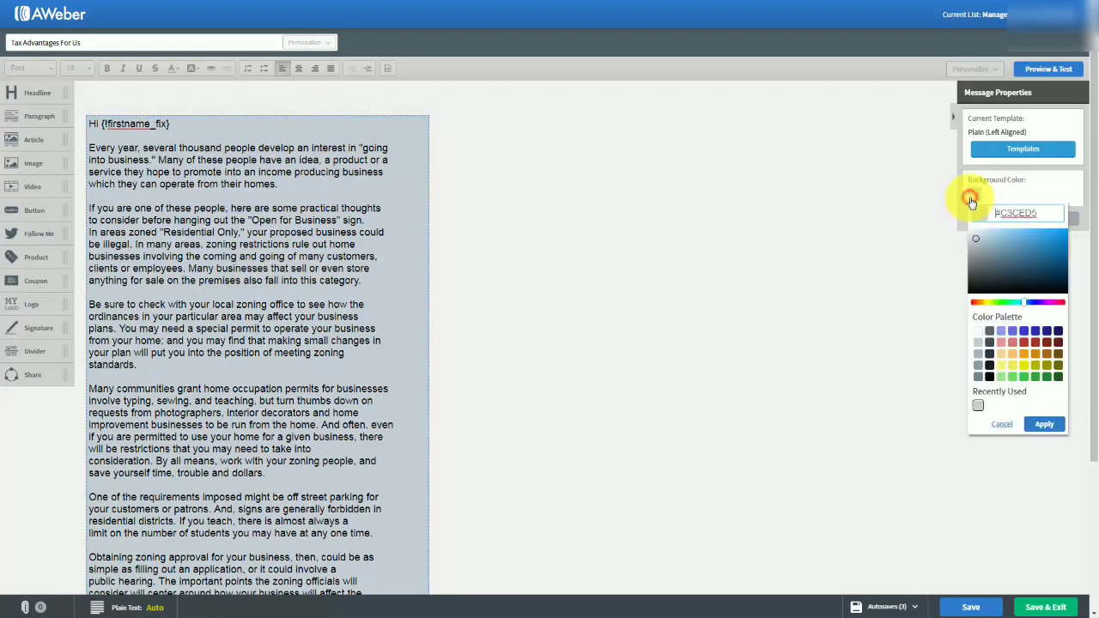
click(977, 330)
click(1045, 423)
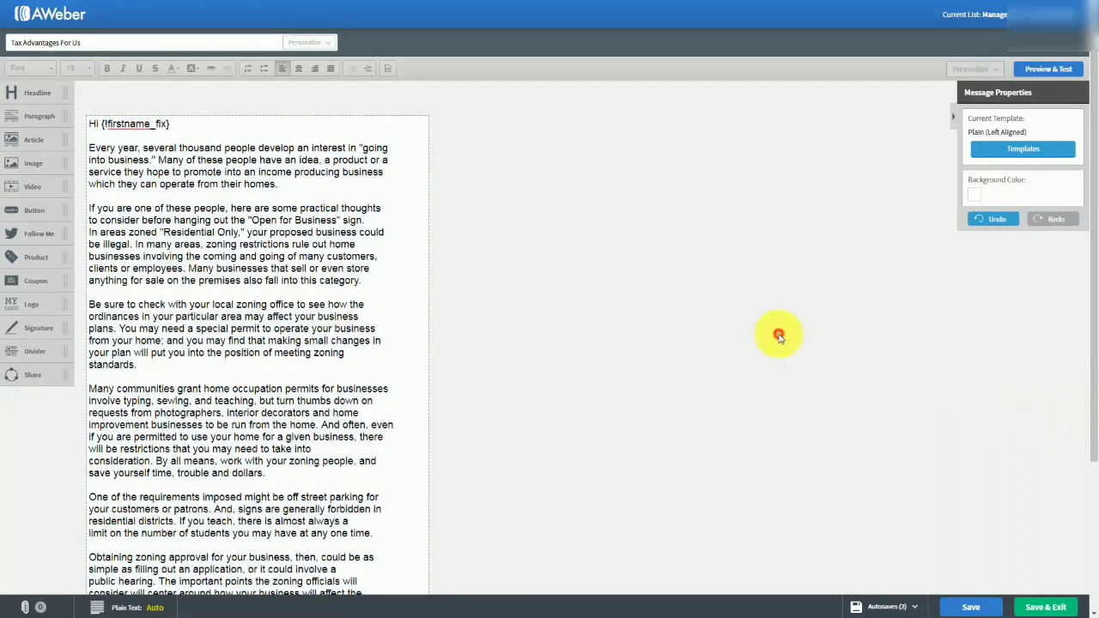
Preview the message down to its footer, and save it after returning to the editor.
click(1036, 72)
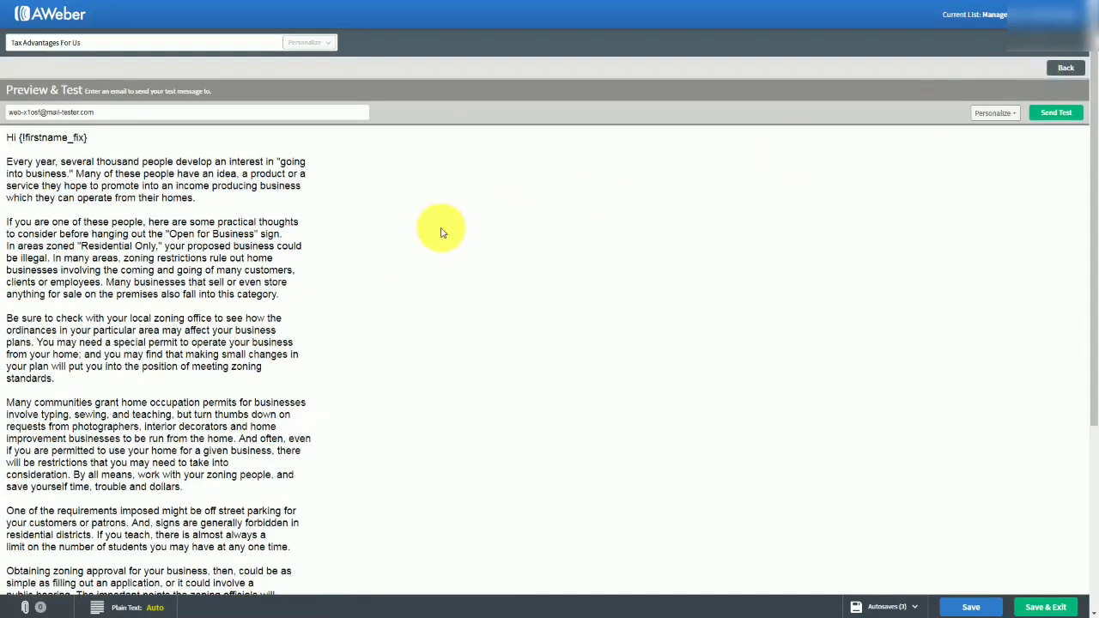
scroll(440, 231, down, 5)
scroll(440, 232, up, 5)
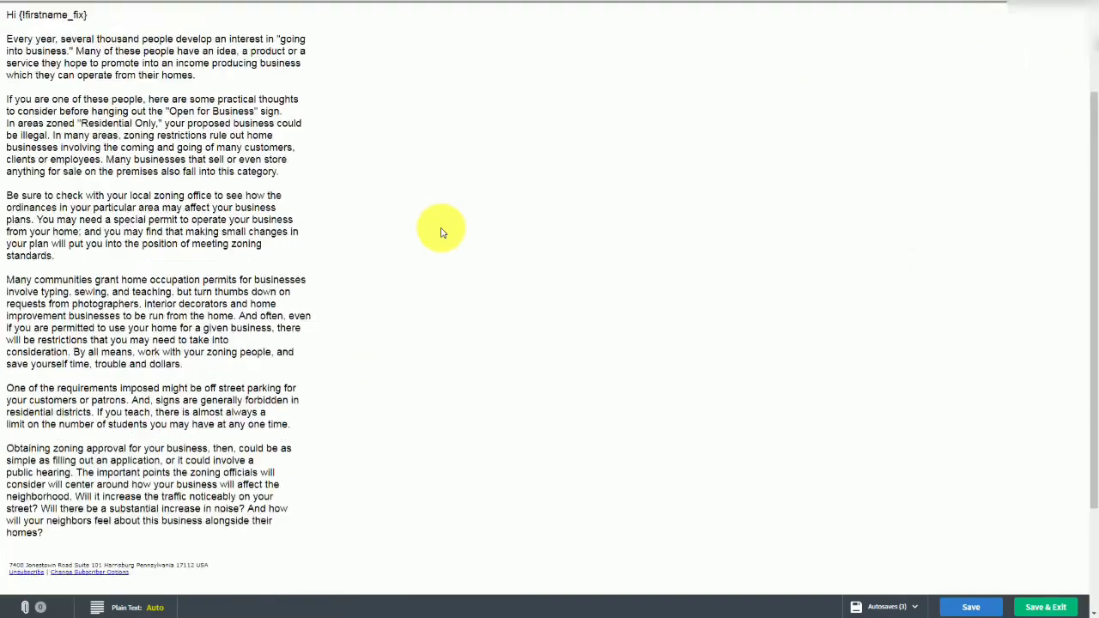
scroll(440, 232, down, 3)
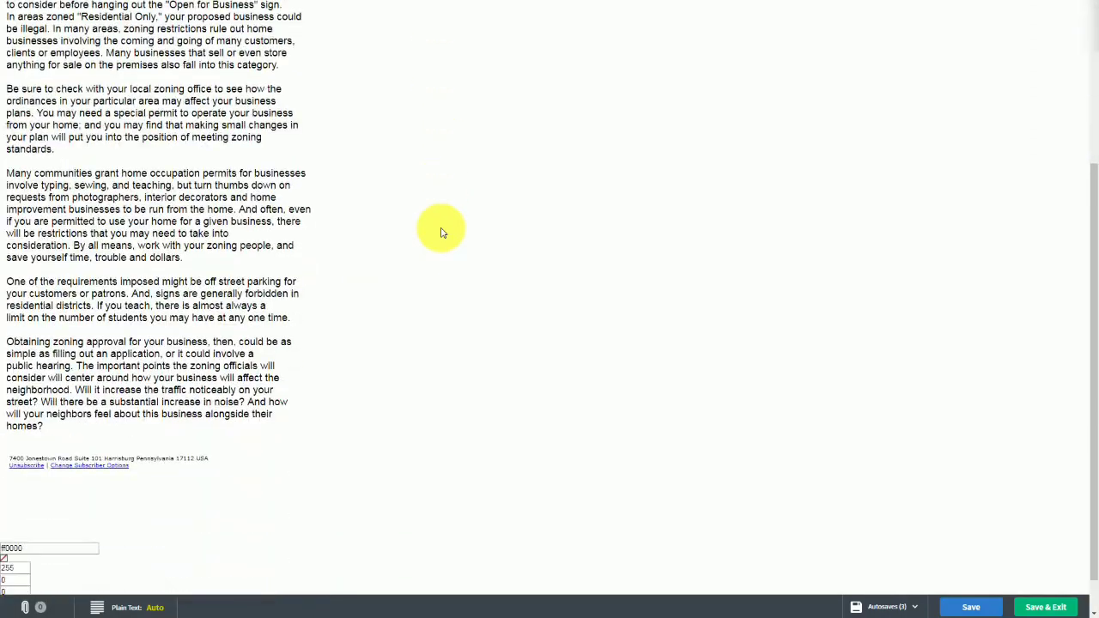
scroll(440, 232, up, 3)
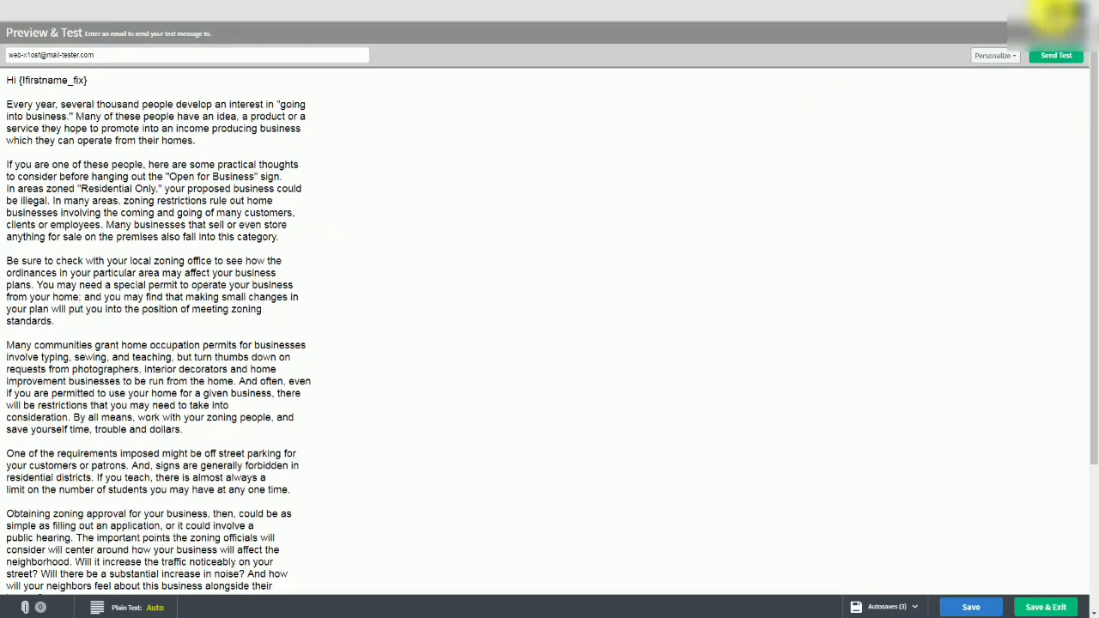
click(1054, 12)
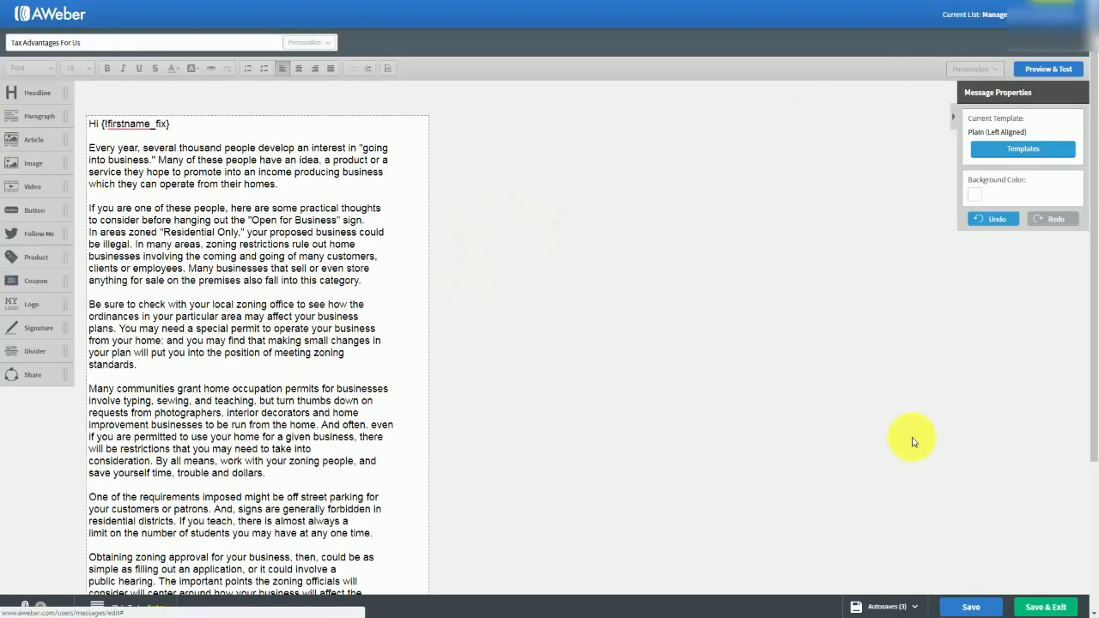
click(967, 606)
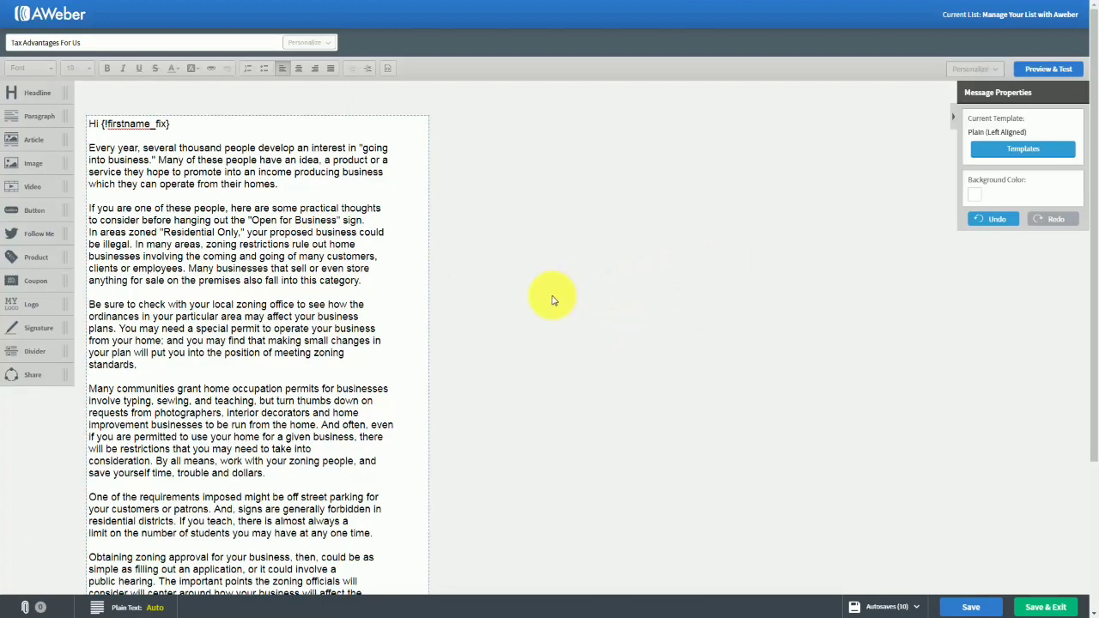
Try bold, italic and underline in turn on "Many of these people" in the first paragraph, turning each off again.
click(90, 146)
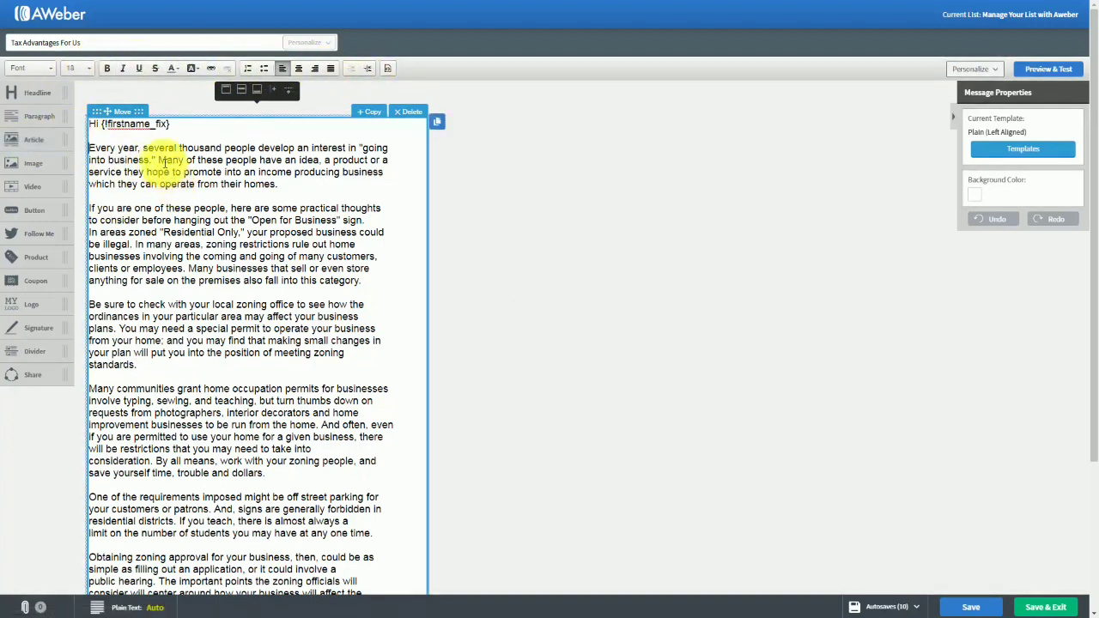
drag(160, 160, 258, 160)
click(106, 68)
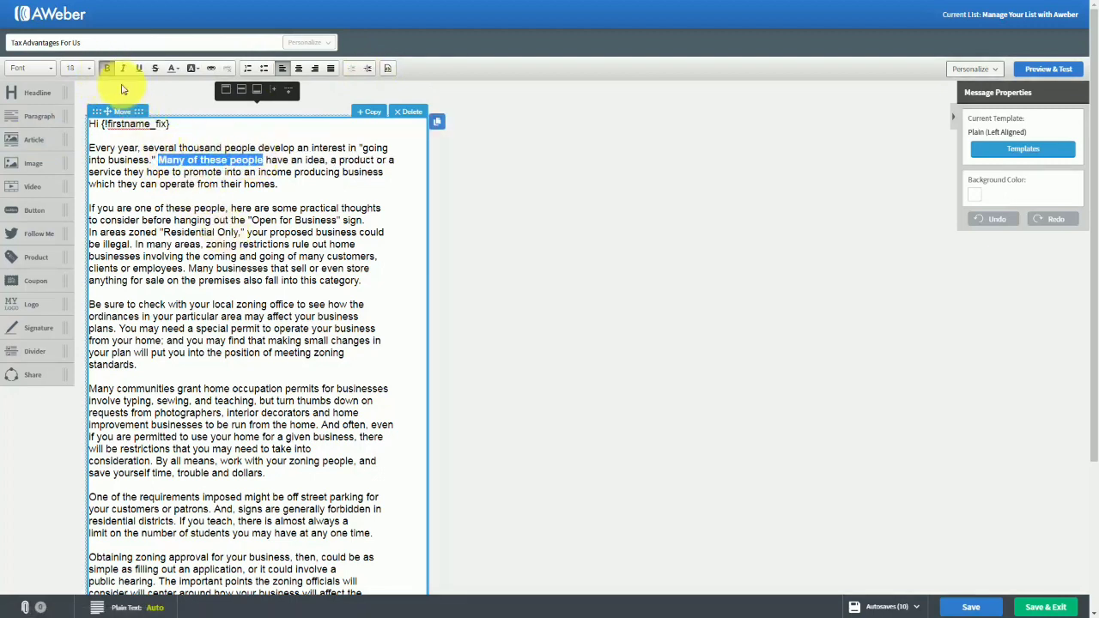
click(105, 69)
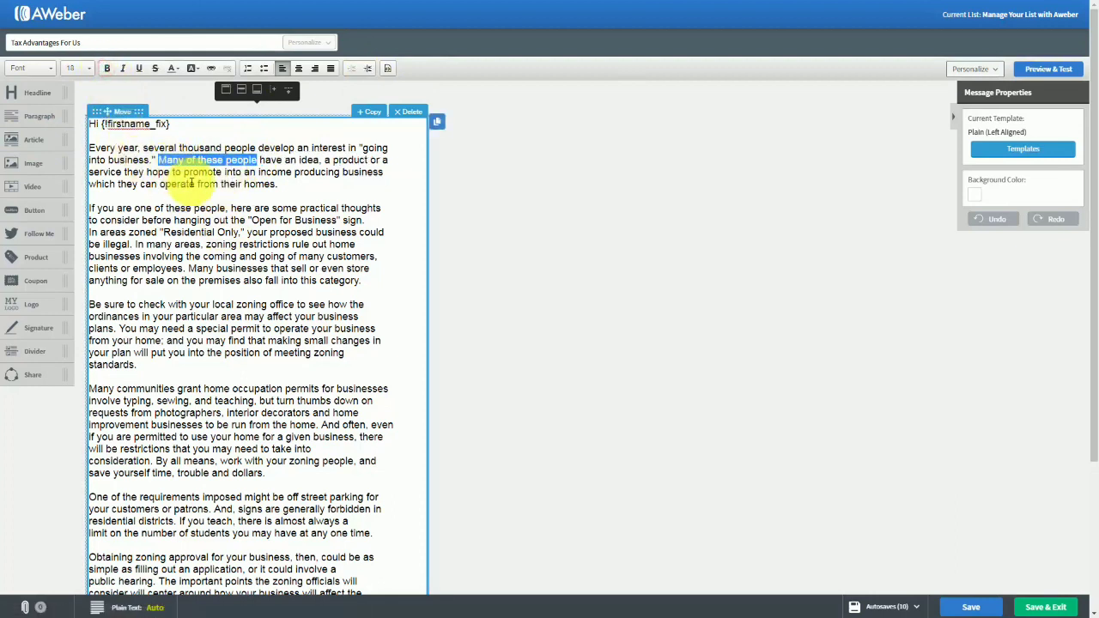
click(123, 71)
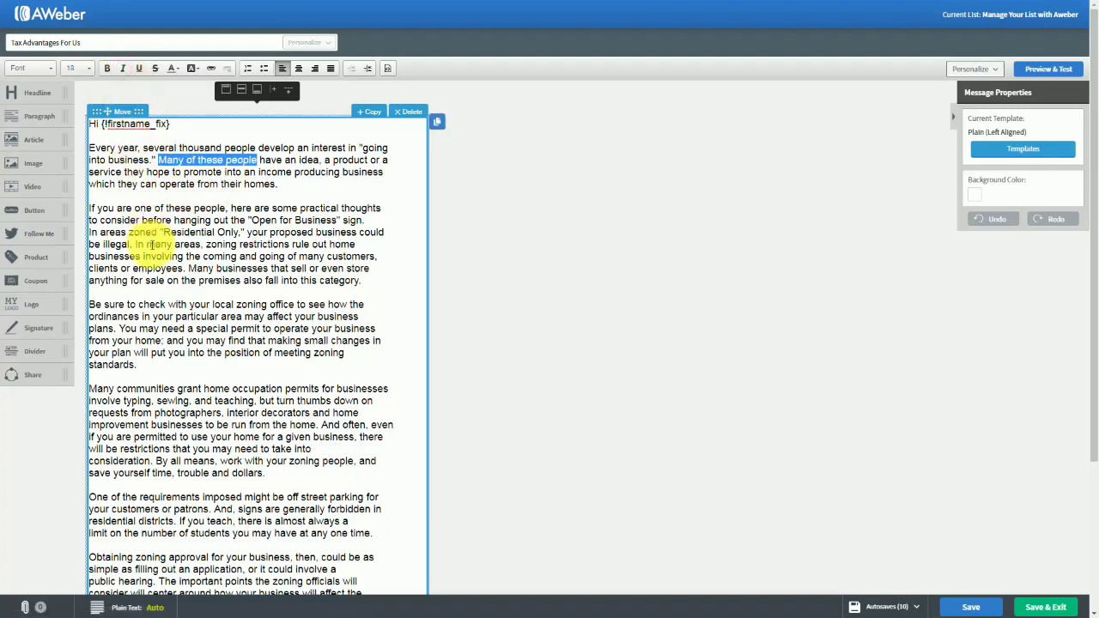
click(137, 71)
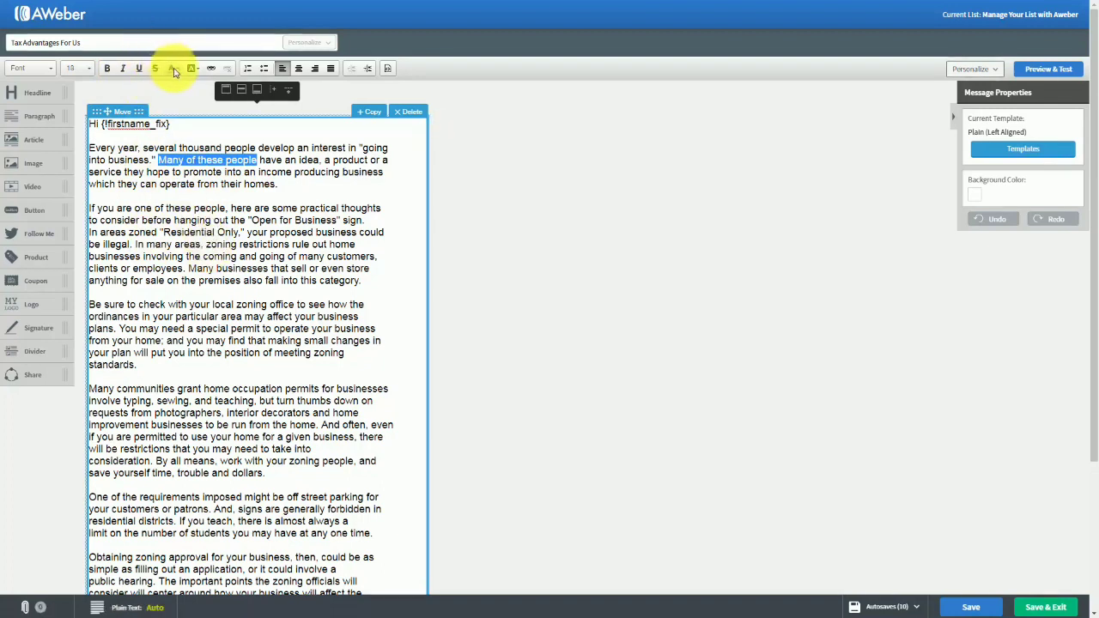
Apply the red text color #B93936 to "Many of these people" in the first paragraph.
click(174, 70)
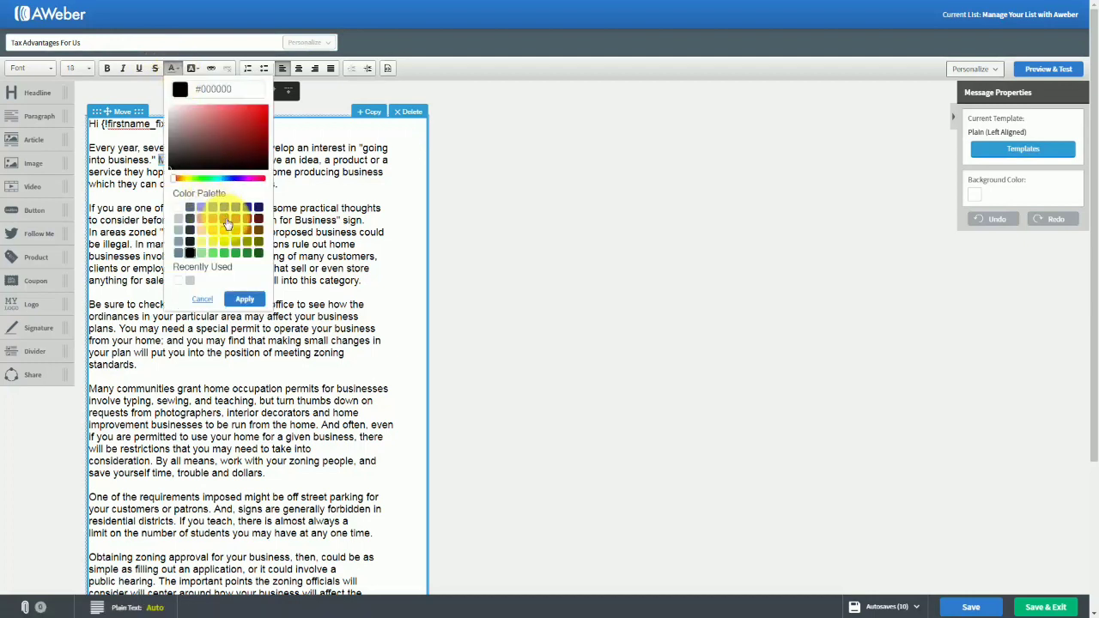
click(239, 297)
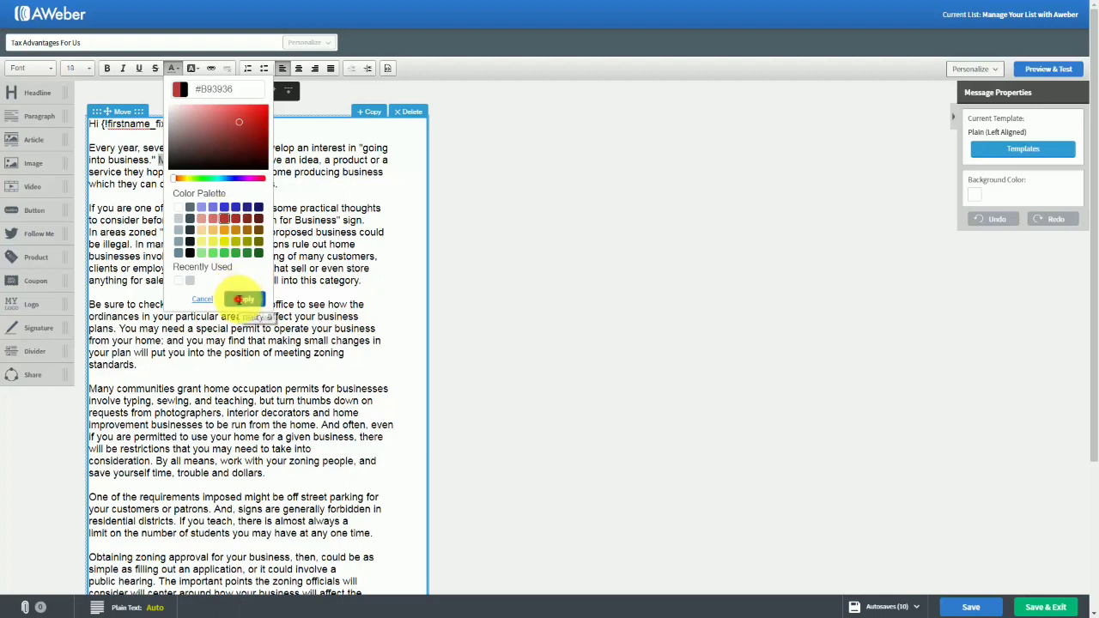
click(260, 230)
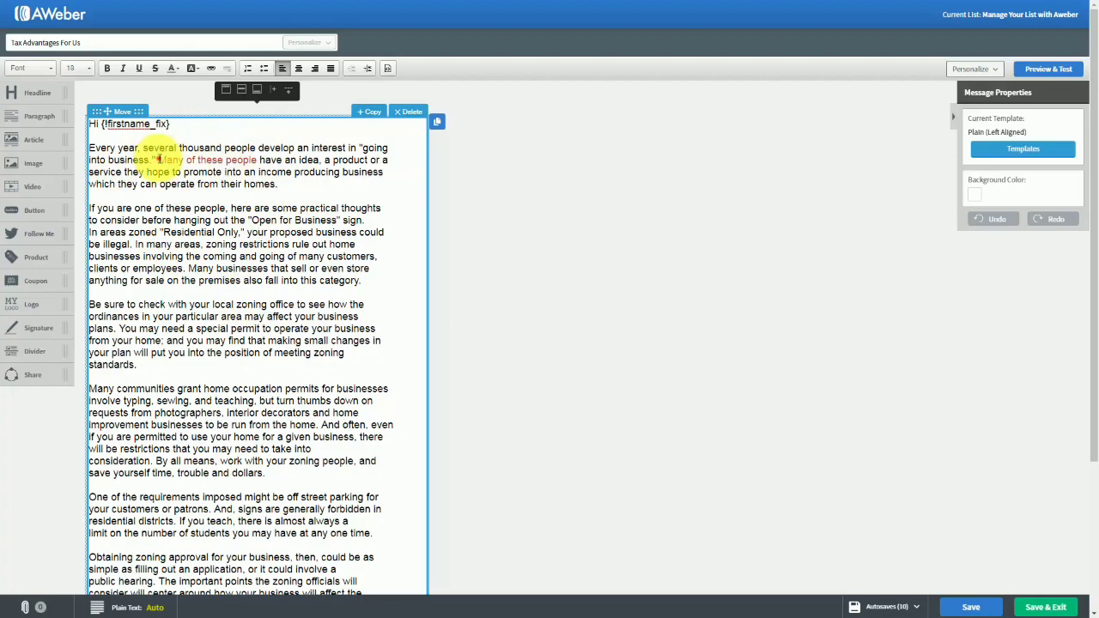
Restore the text color of "Many of these people" to black.
drag(158, 159, 257, 161)
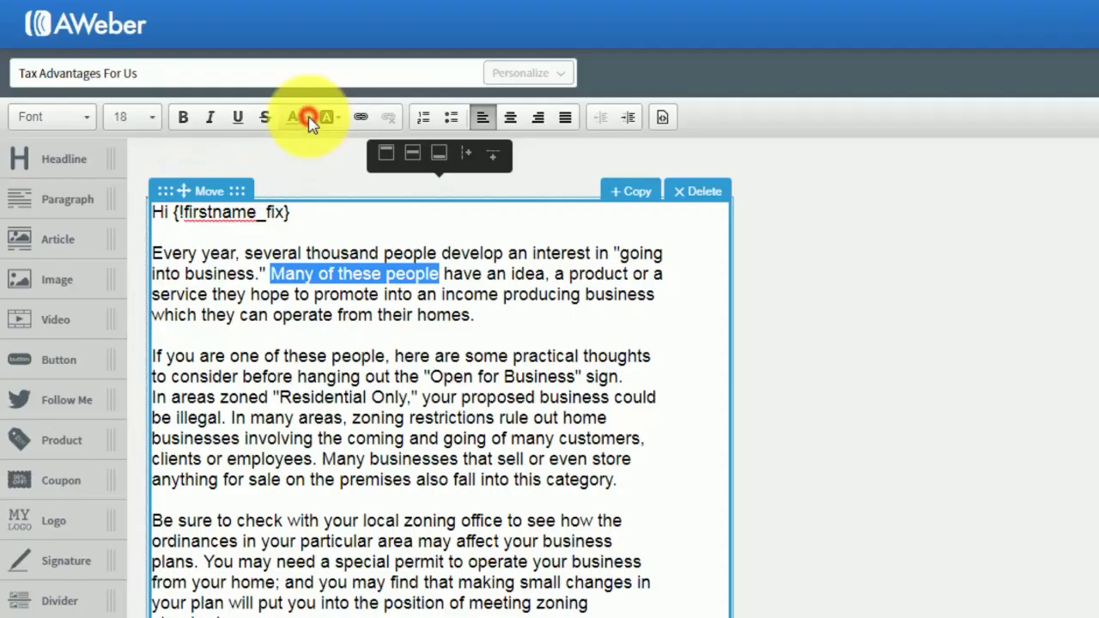
click(179, 69)
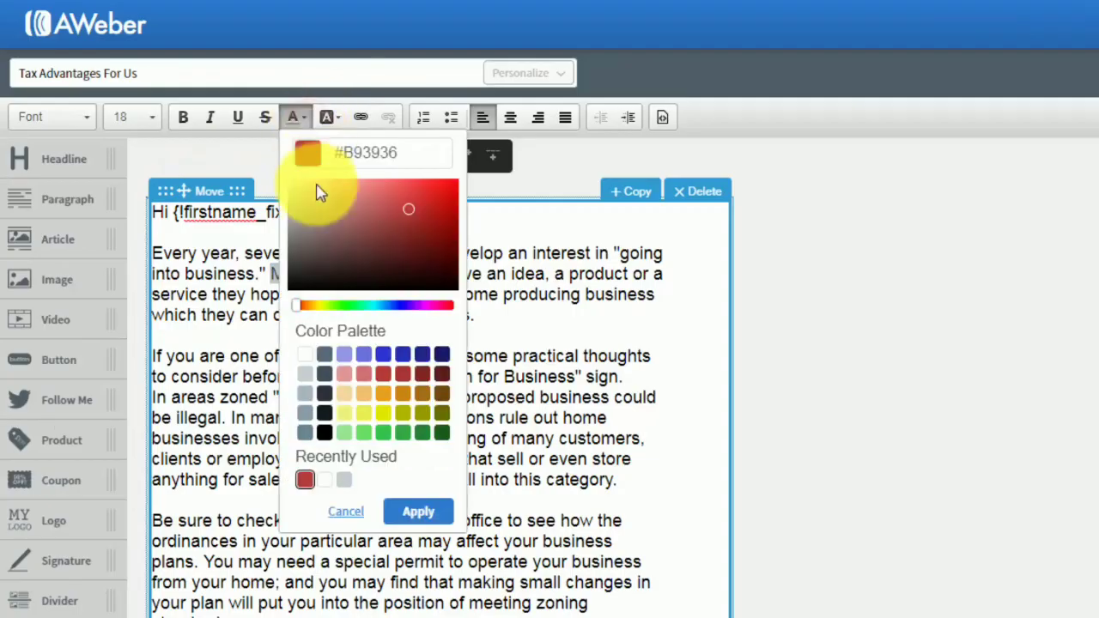
click(324, 434)
click(418, 512)
click(410, 395)
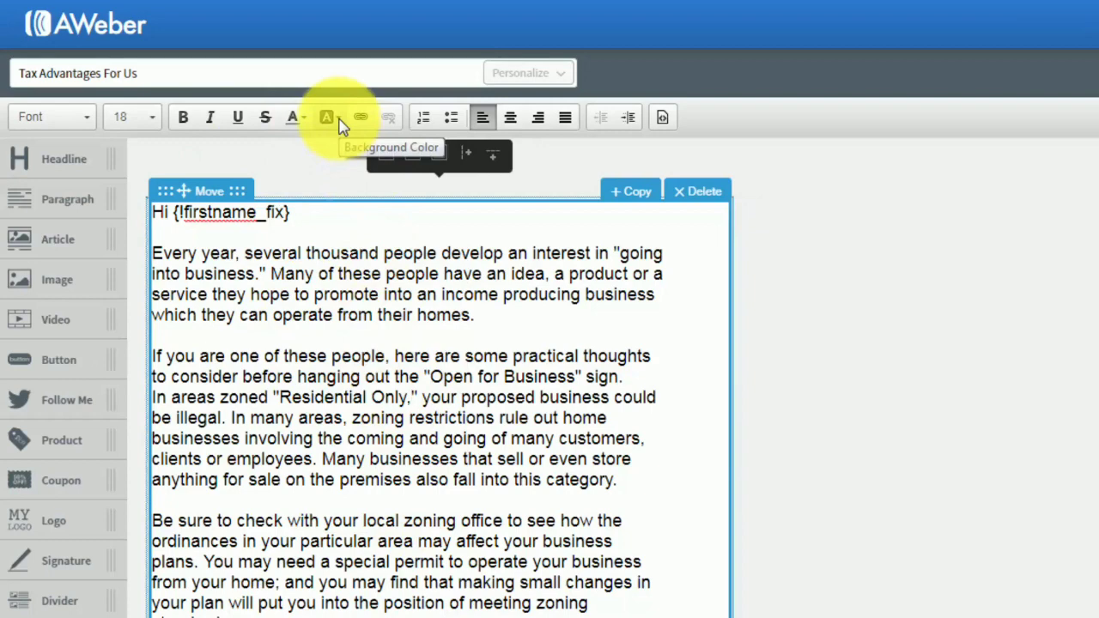
Highlight "thousand people develop" in the first paragraph with the yellow background color #F0F17F.
drag(307, 252, 502, 251)
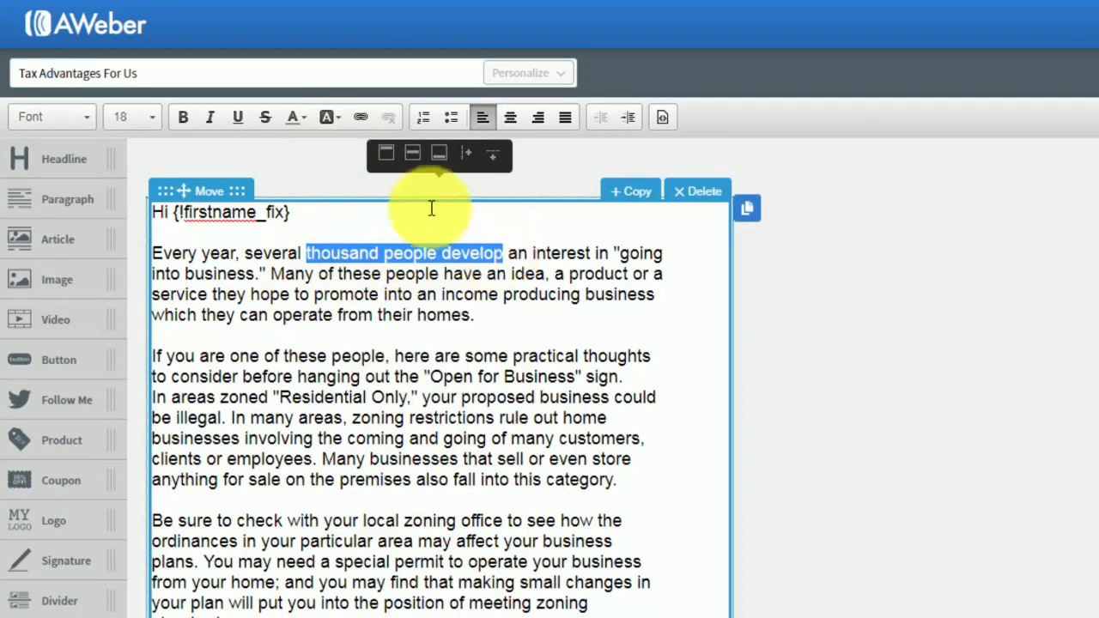
click(327, 116)
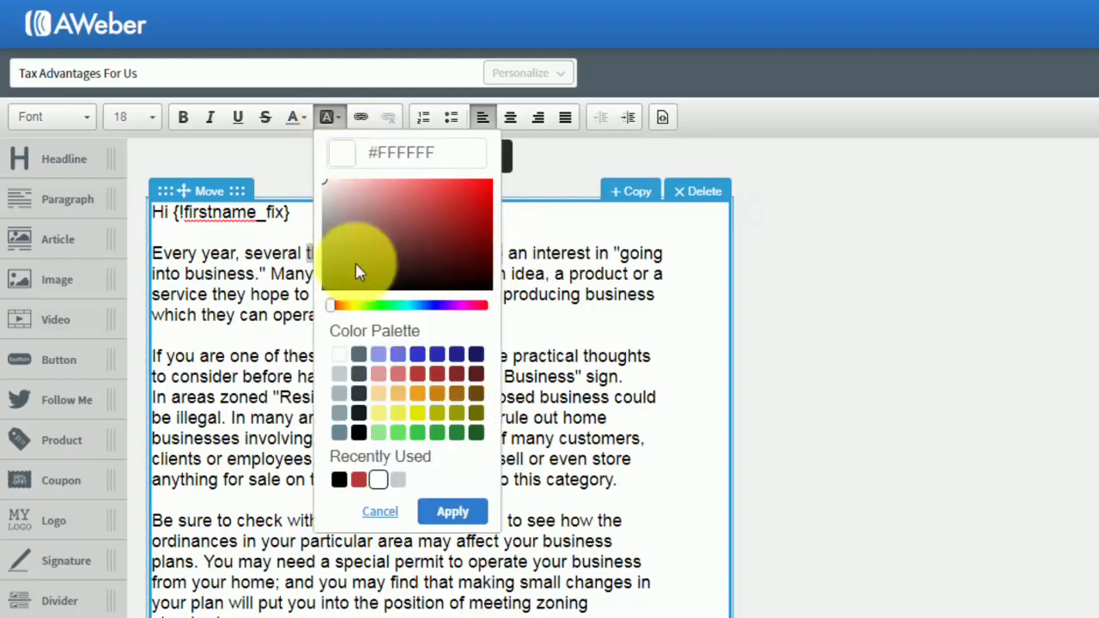
click(378, 416)
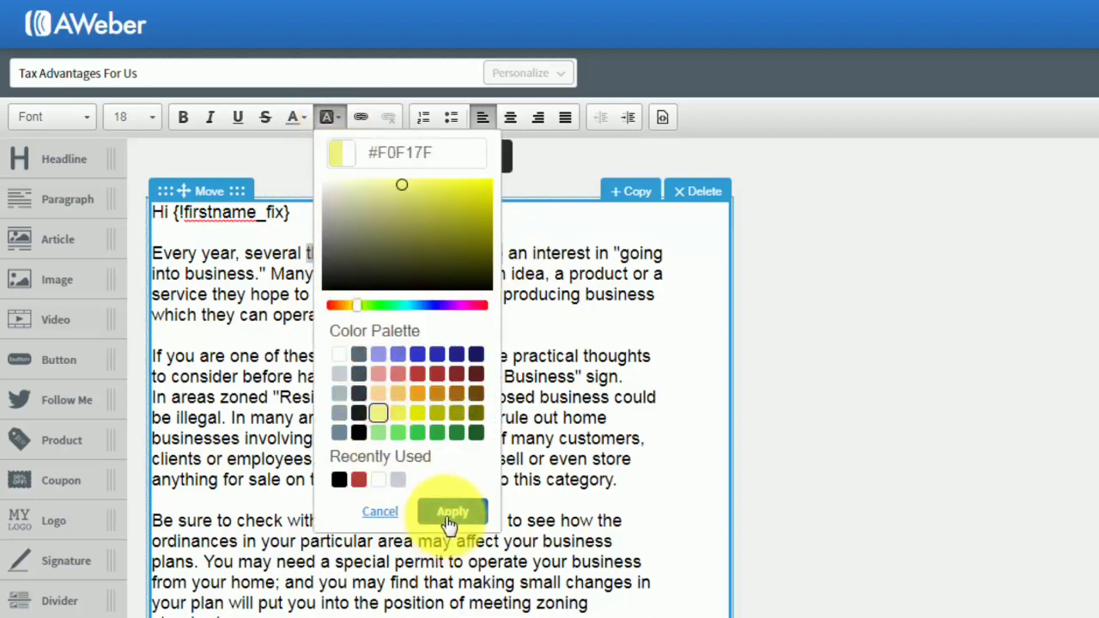
click(448, 512)
click(463, 396)
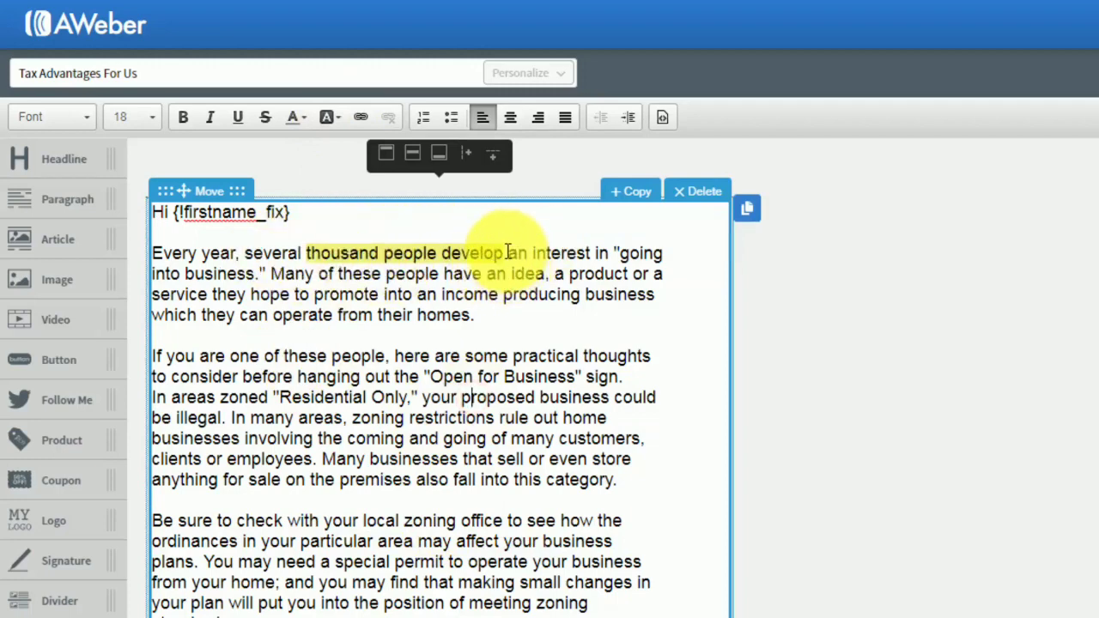
Reset the background color of "thousand people develop" to white.
drag(507, 253, 306, 252)
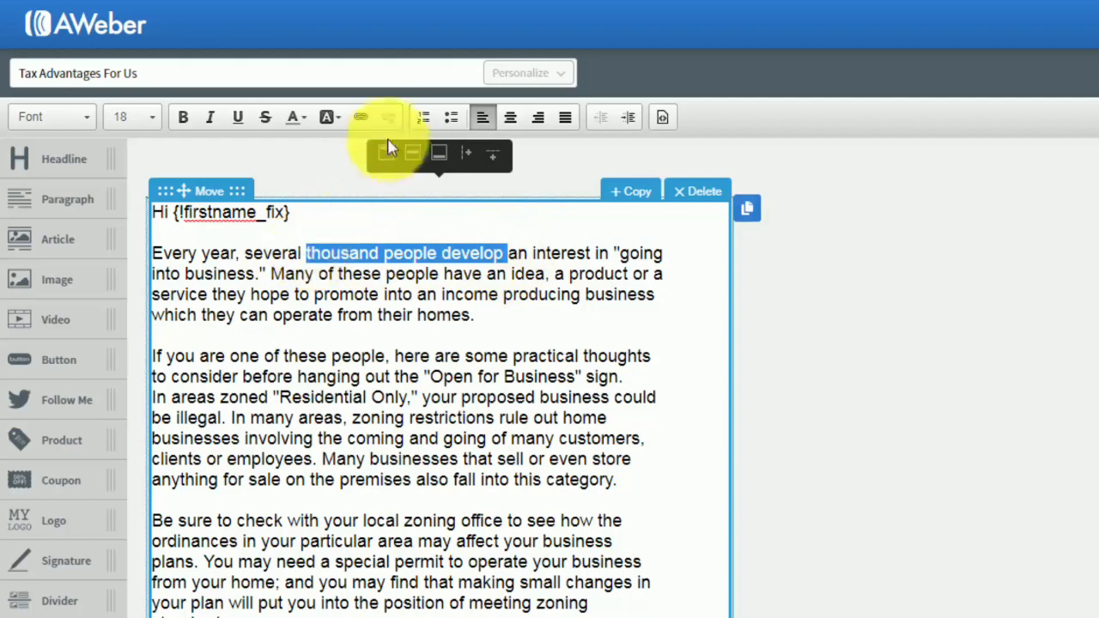
click(341, 120)
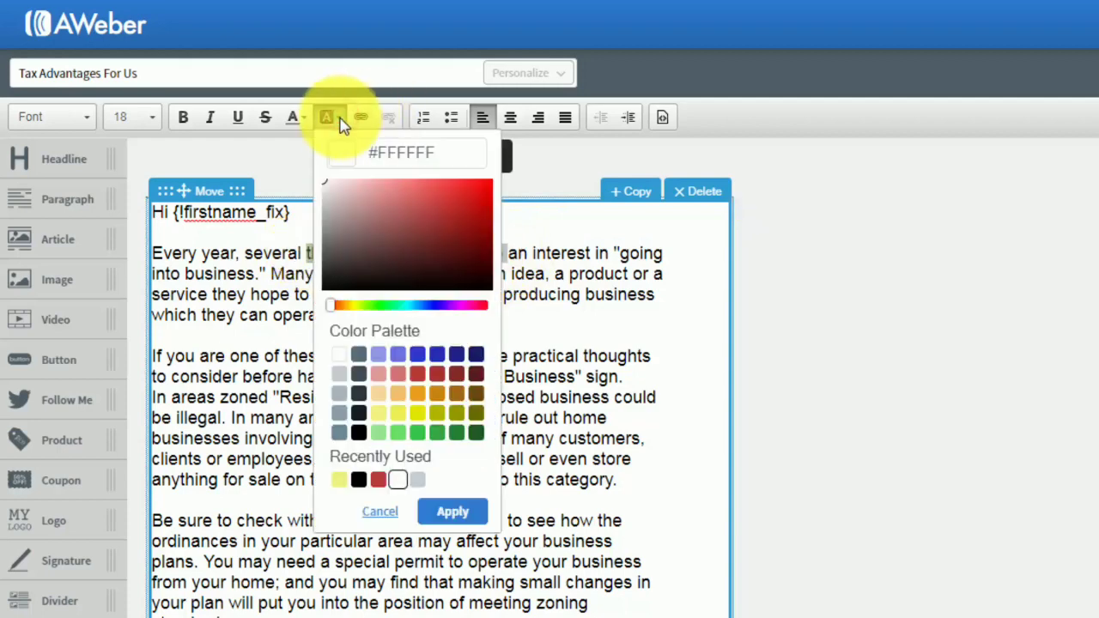
click(330, 356)
click(451, 511)
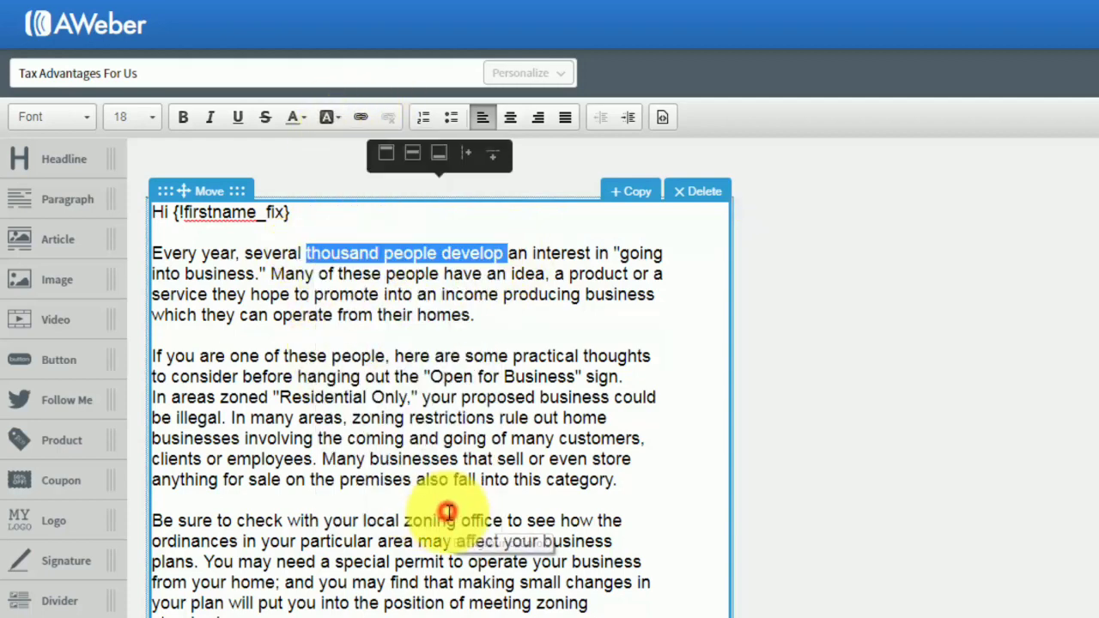
click(460, 422)
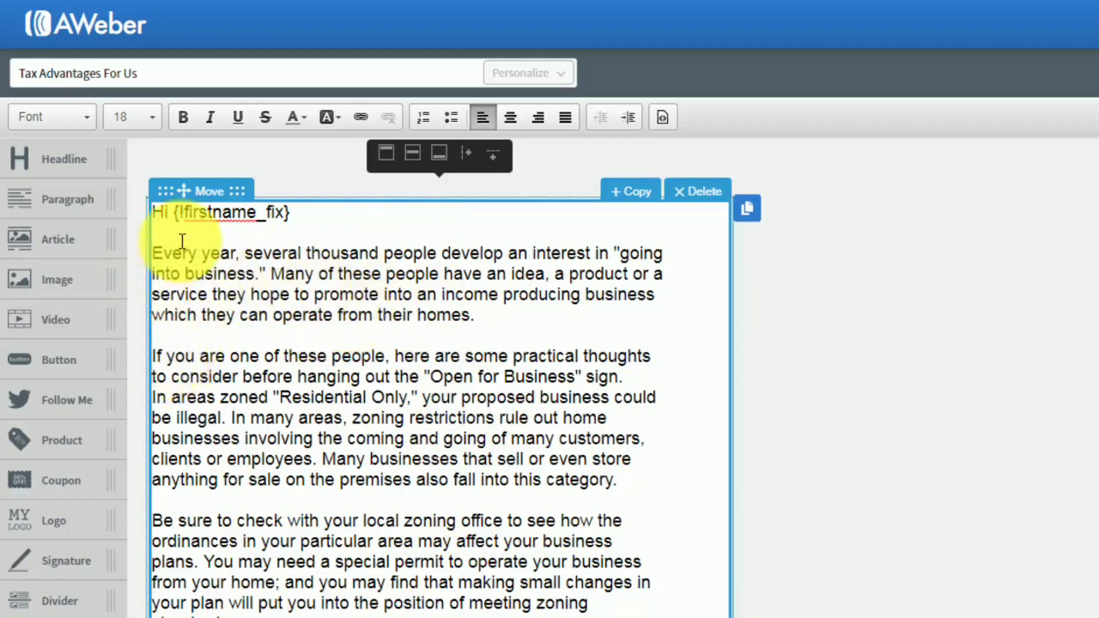
Try a numbered list on the first paragraph and remove the list formatting again.
drag(156, 253, 456, 317)
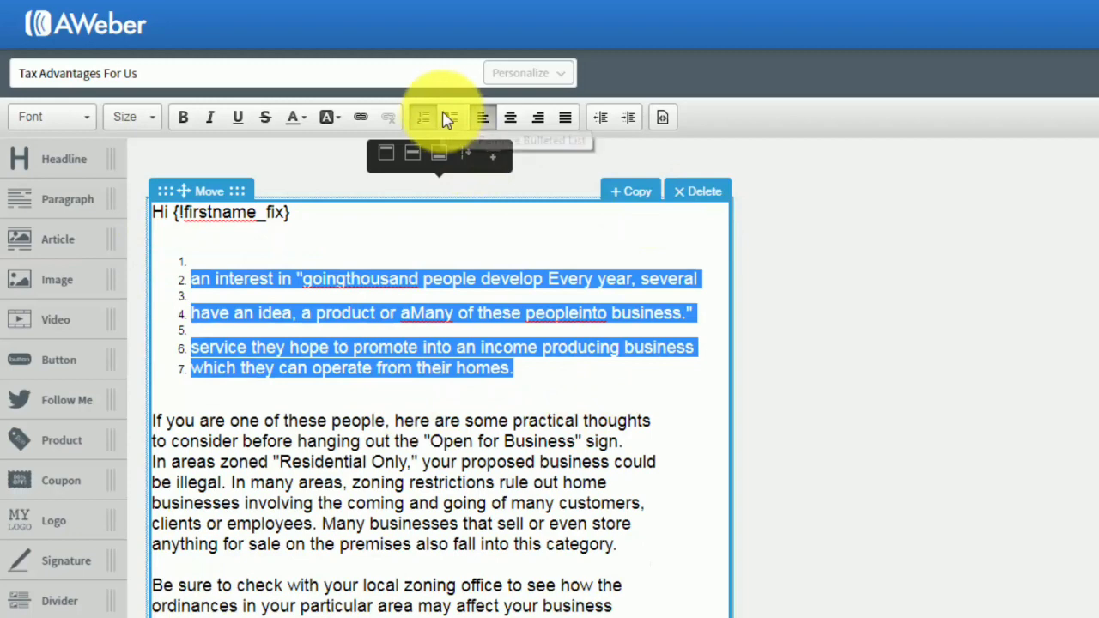
click(420, 116)
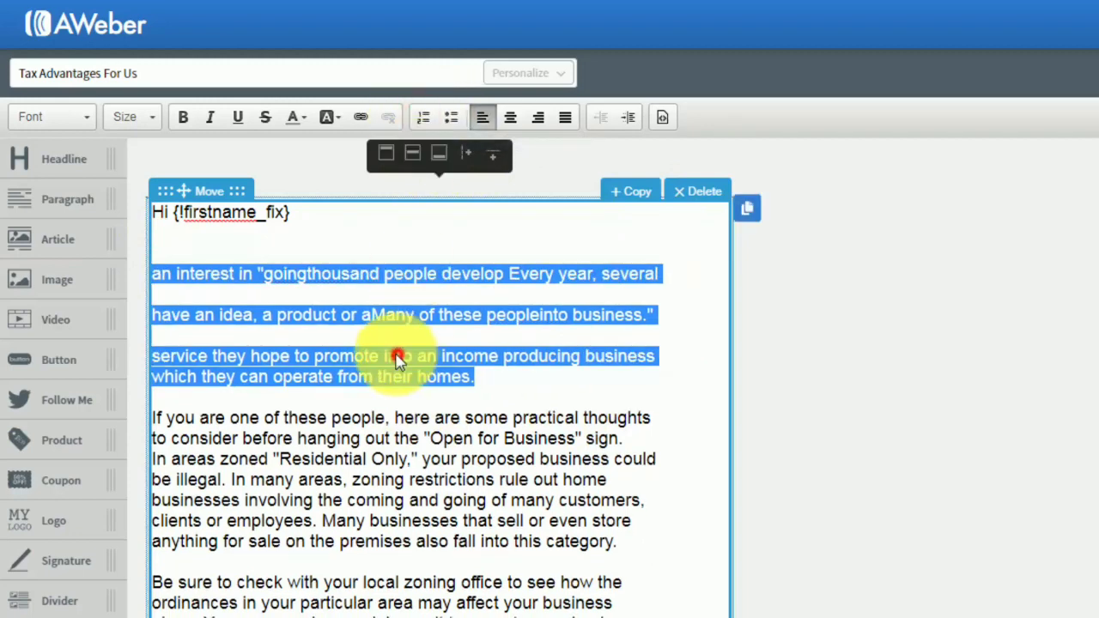
Delete the garbled first paragraph and the surplus blank lines between the greeting and "If you are one of these people".
click(400, 355)
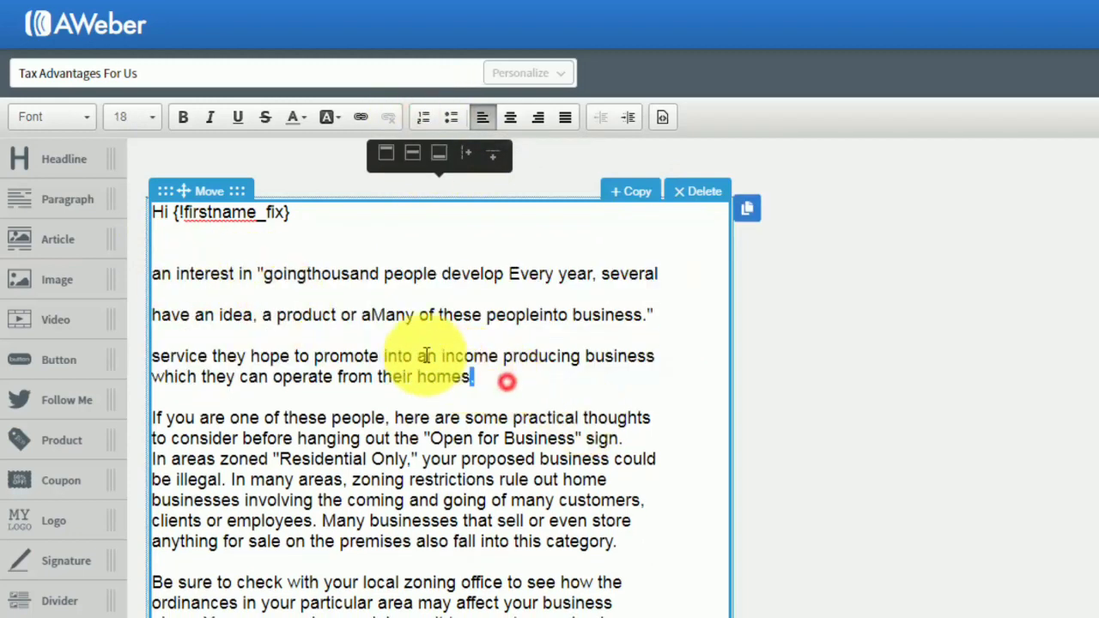
drag(505, 381, 148, 260)
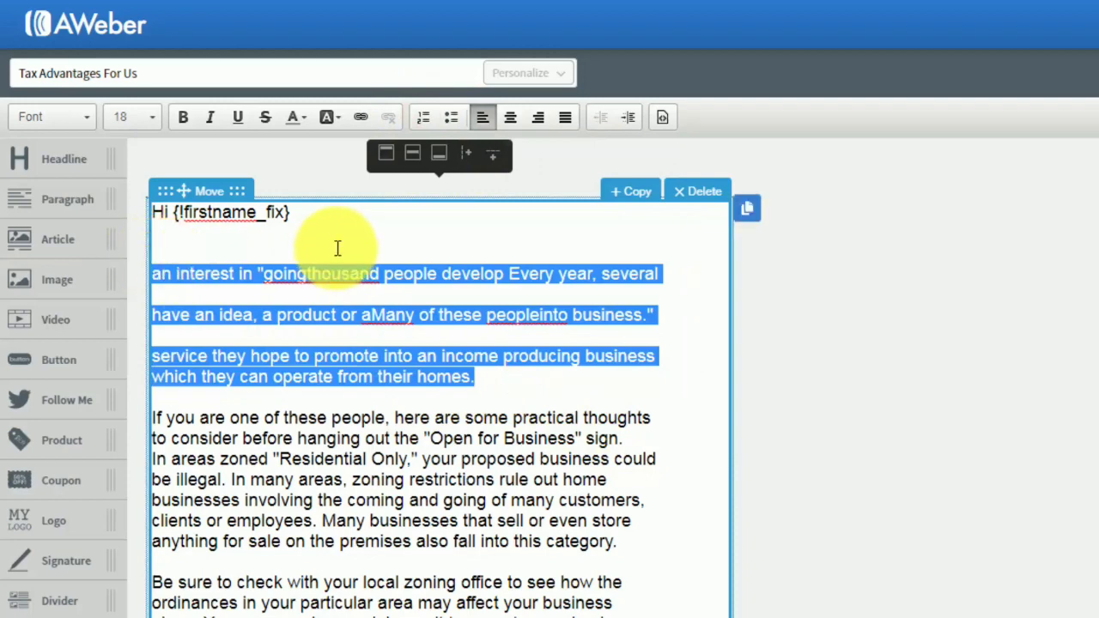
key(BackSpace)
key(BackSpace)
key(BackSpace)
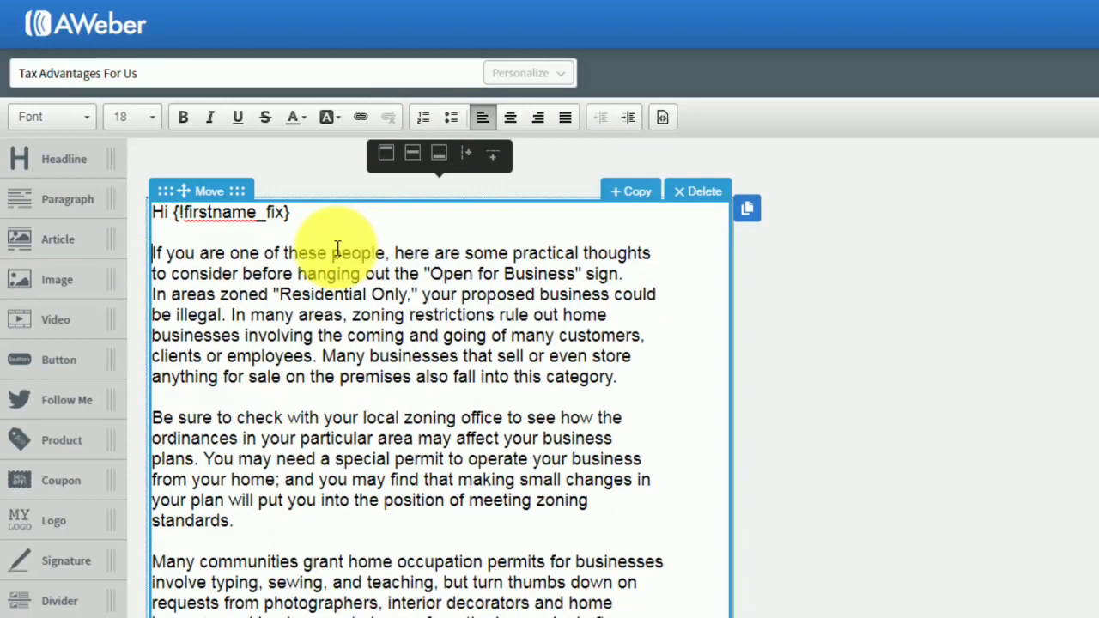
click(373, 311)
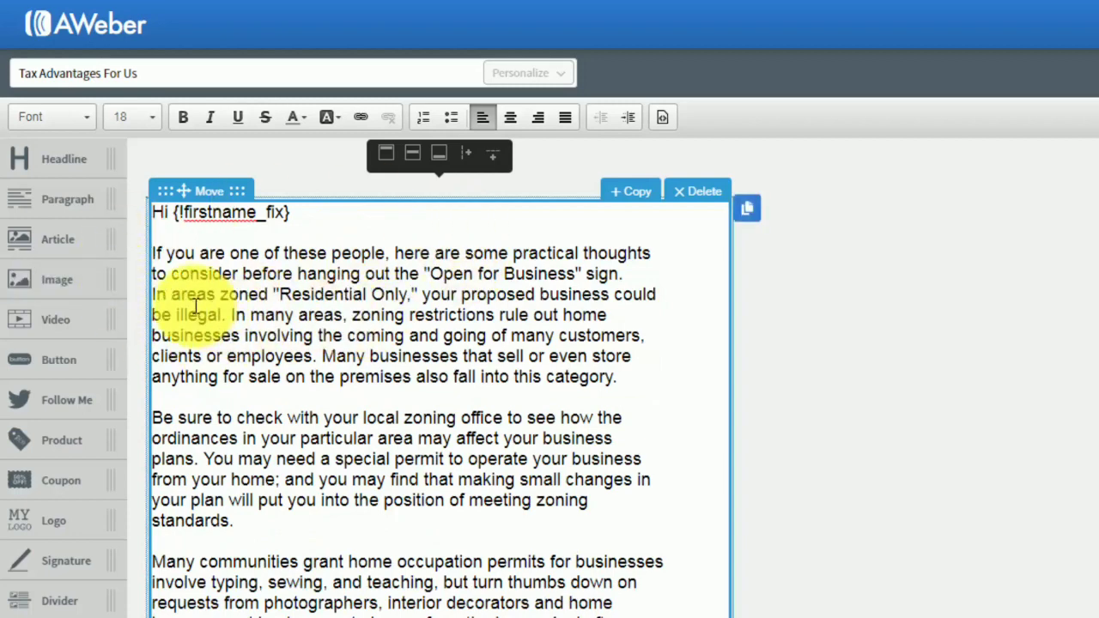
click(394, 344)
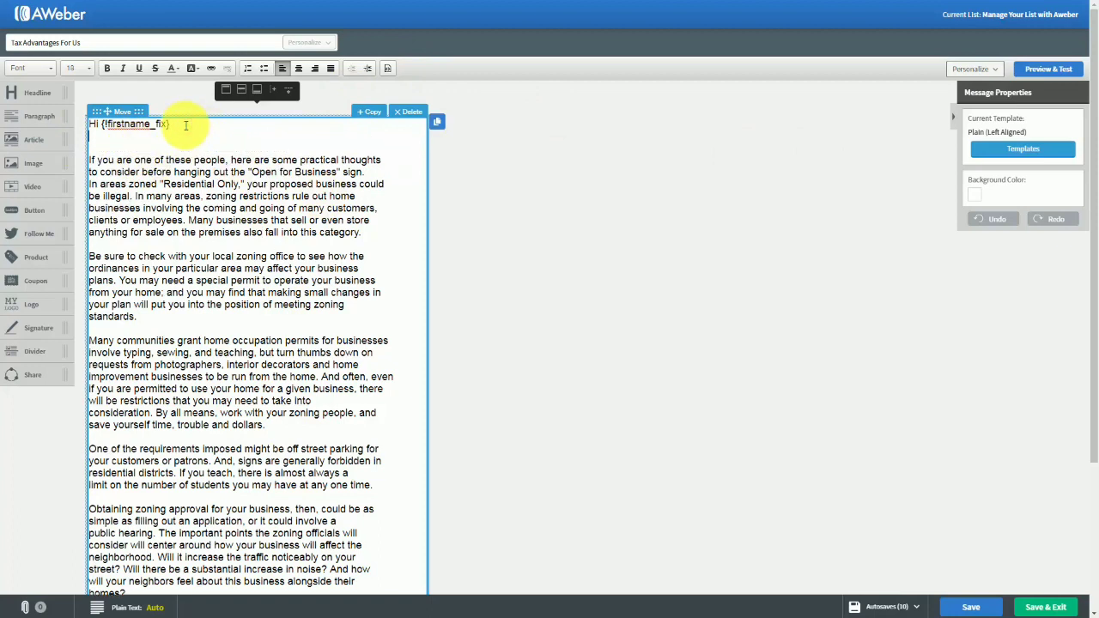
Try a headline block reading "Tax Advantages" above the greeting and delete the block again.
key(Return)
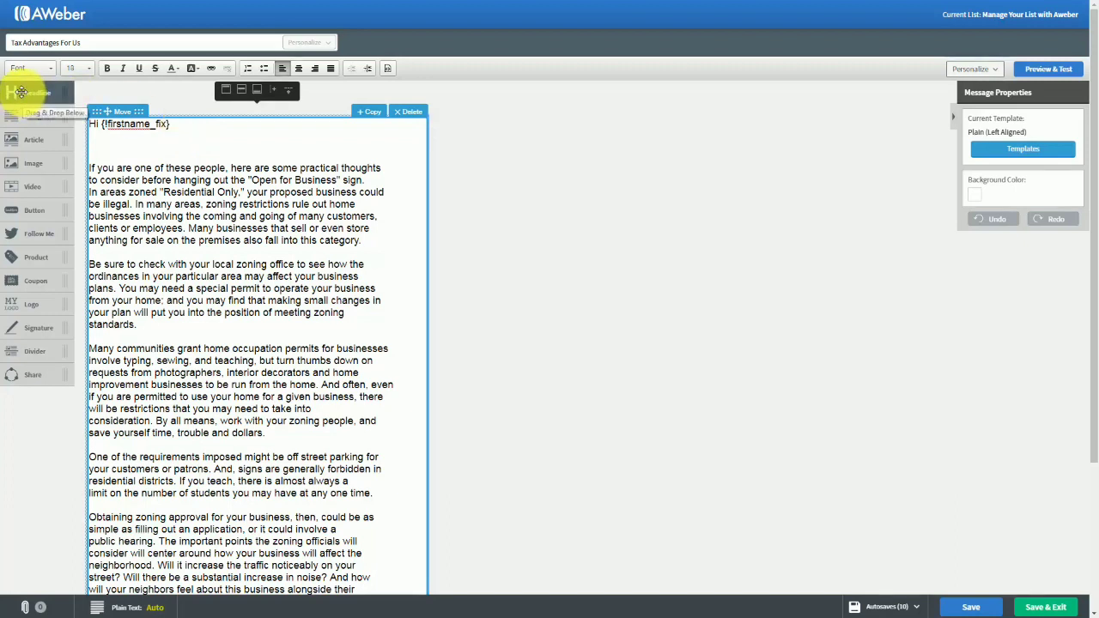
drag(20, 91, 122, 167)
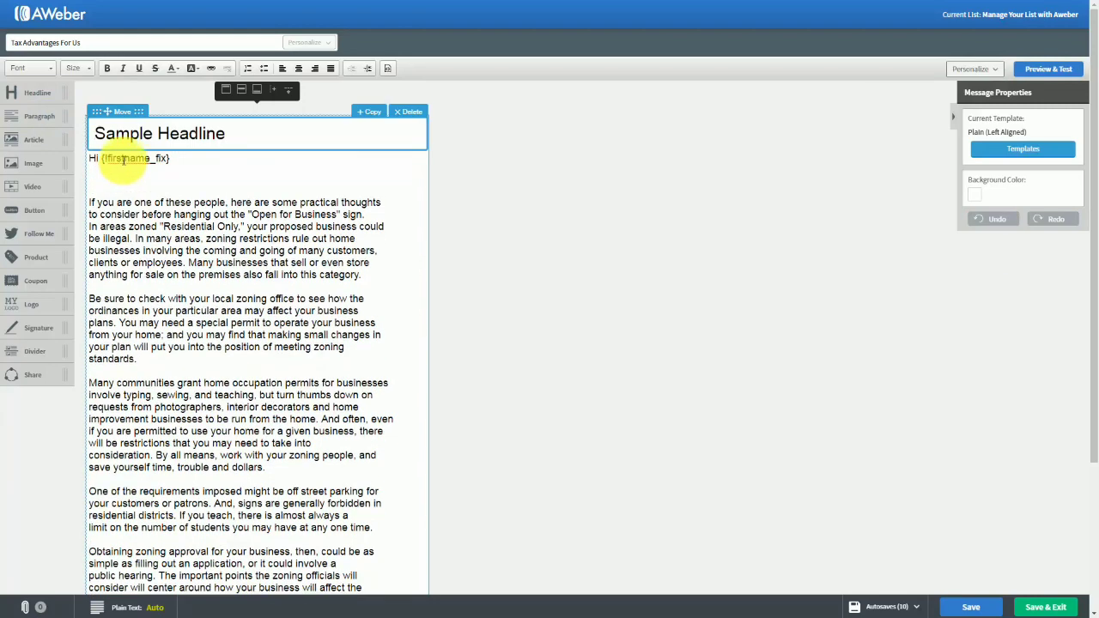
click(138, 134)
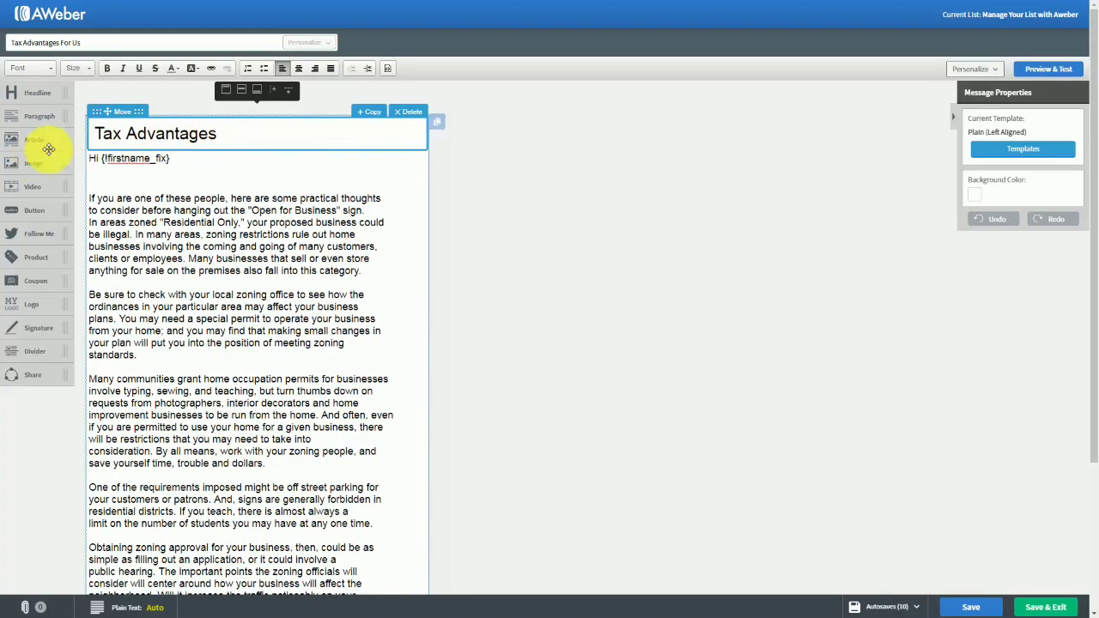
click(409, 112)
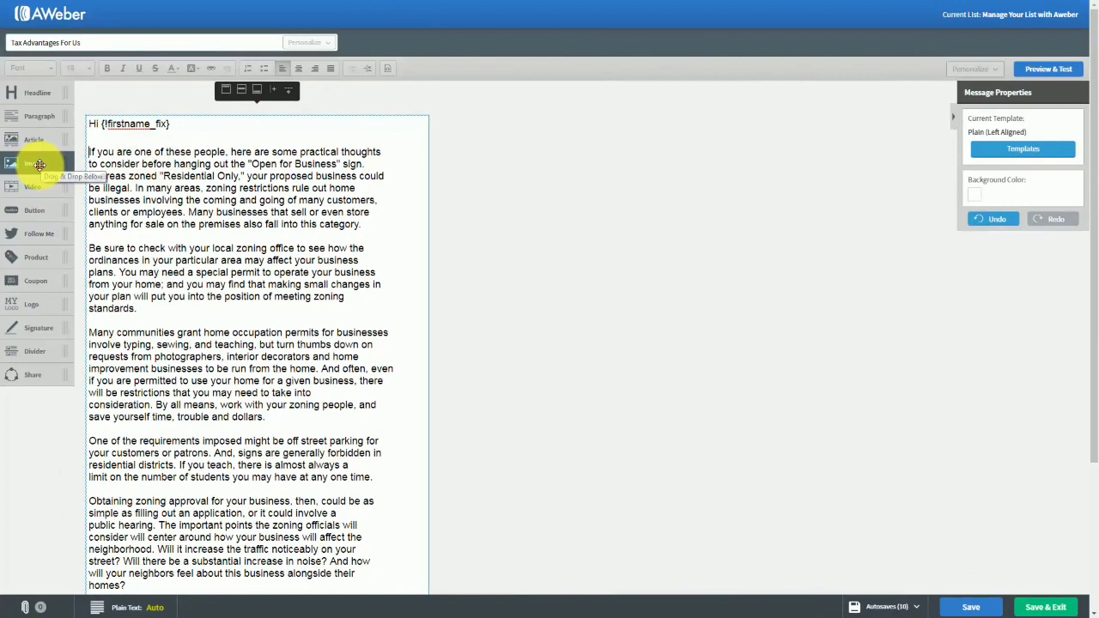
Try an empty image block above the greeting and remove it again.
drag(39, 164, 160, 151)
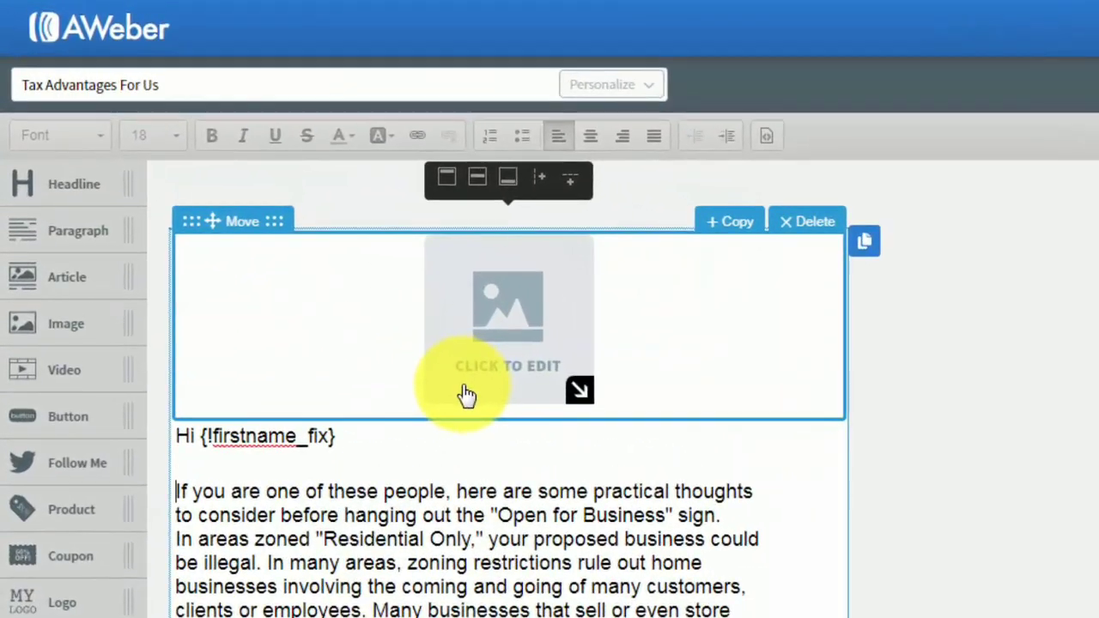
click(798, 225)
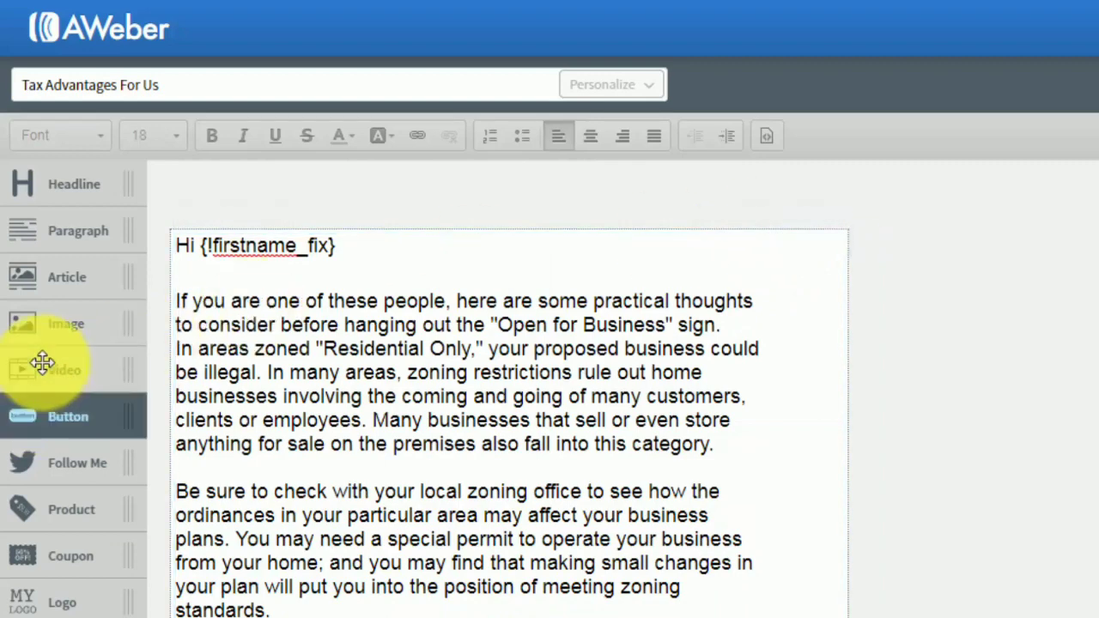
Try a video block above the greeting with the YouTube URL of the Adobe Captivate 9 video, and delete the block again.
drag(53, 378, 285, 309)
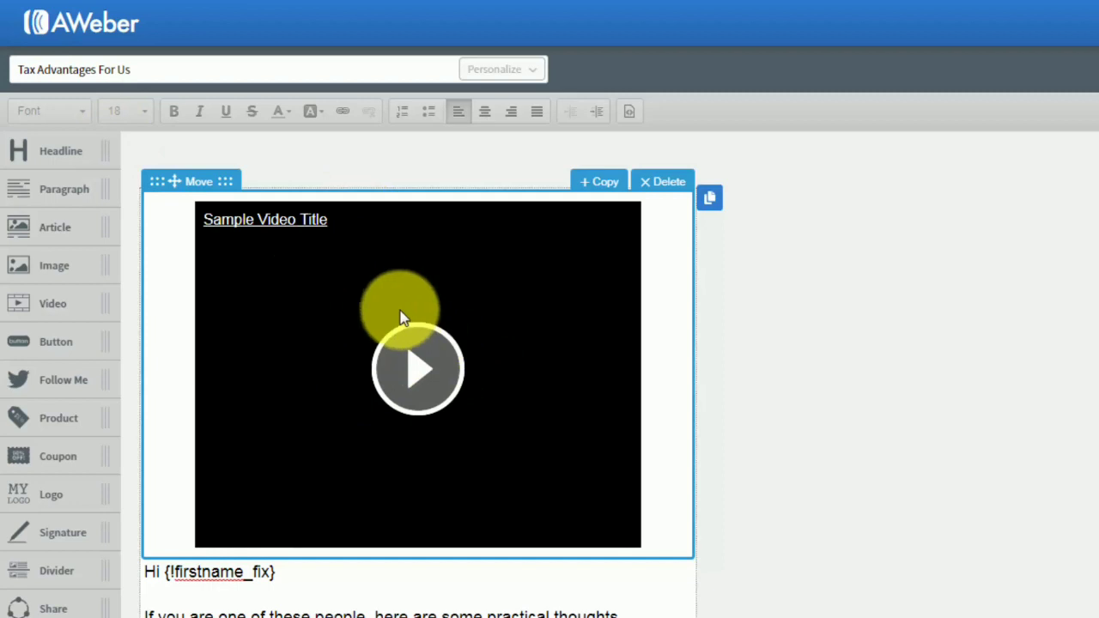
click(403, 317)
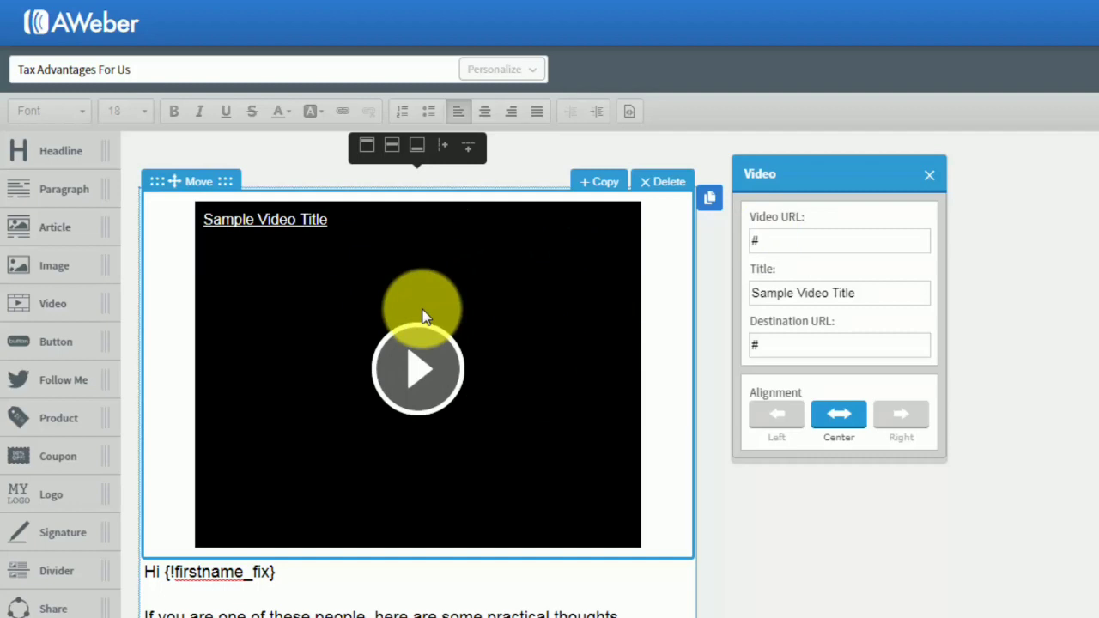
click(901, 269)
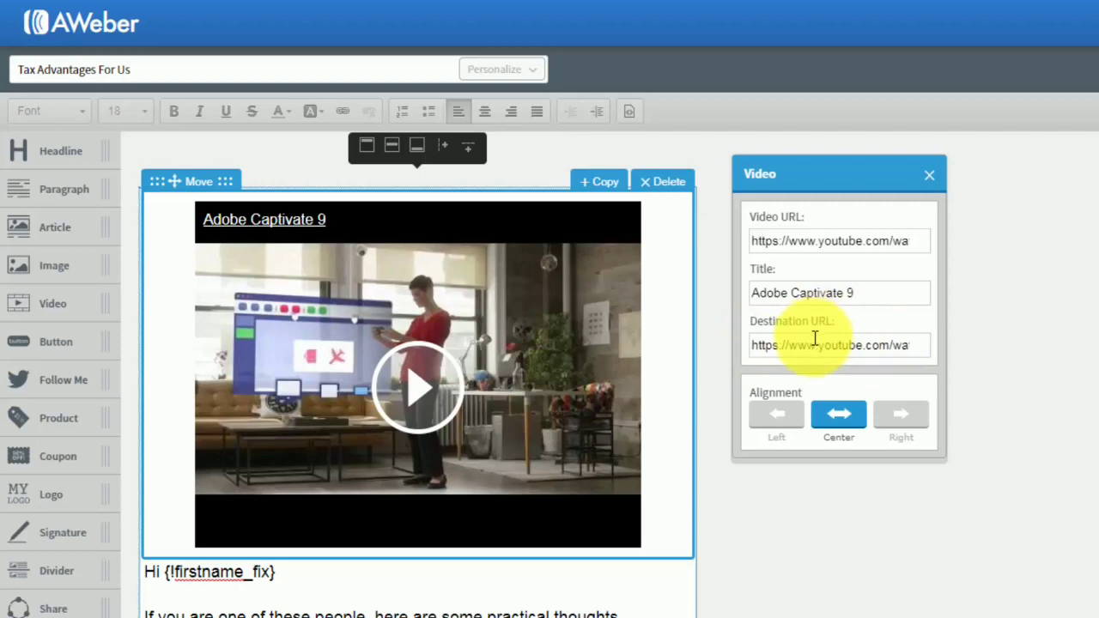
click(654, 185)
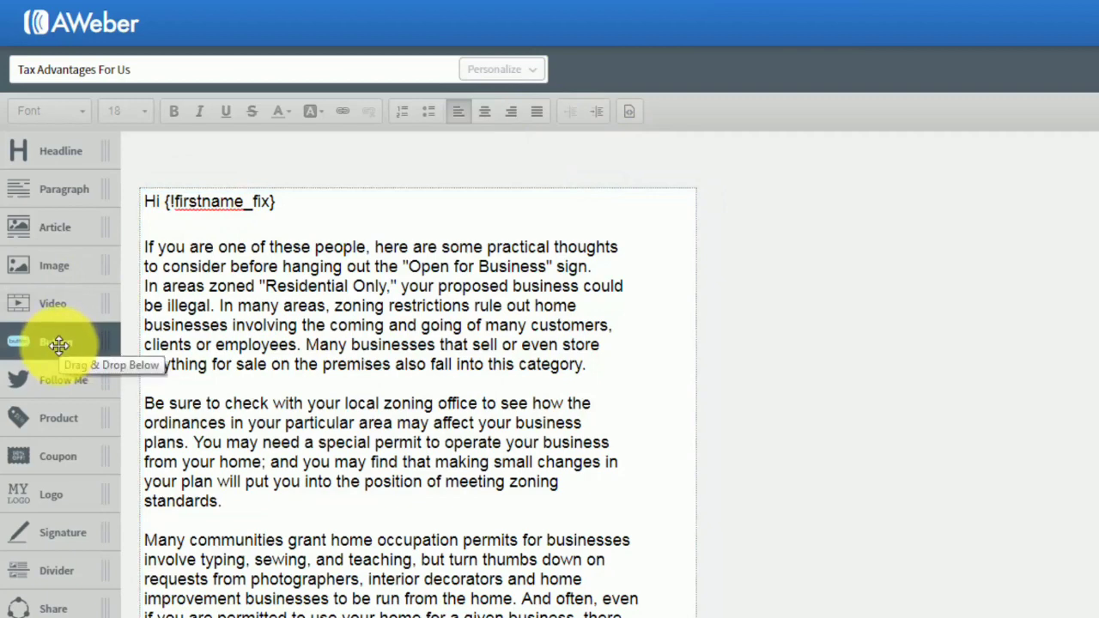
Try a button block above the greeting, view its label, link, style and color settings, and delete it again.
drag(58, 343, 292, 254)
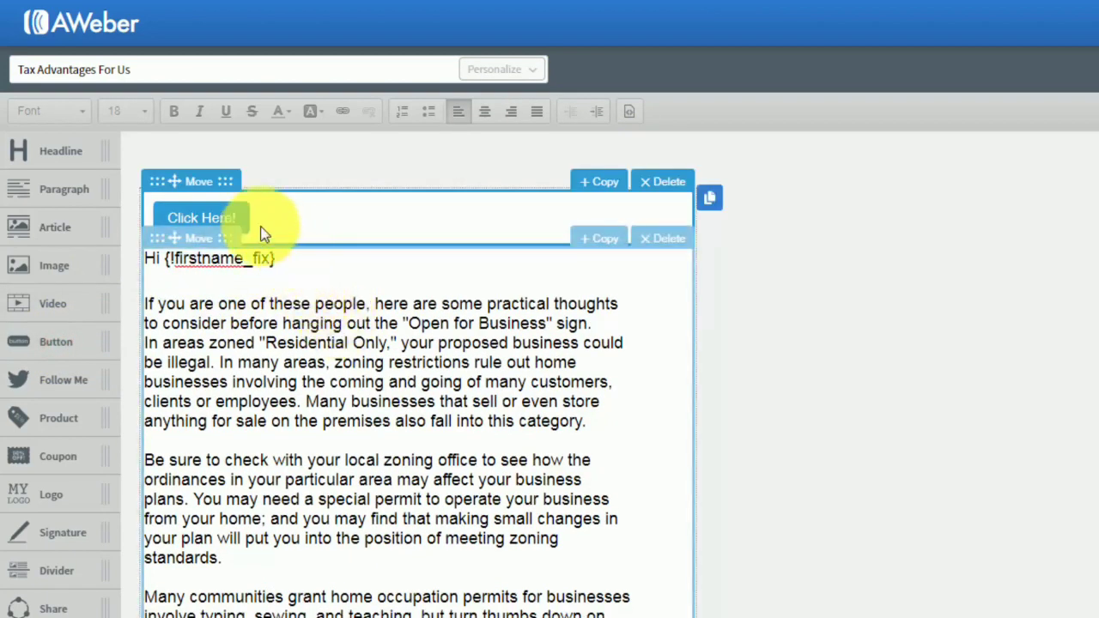
click(217, 218)
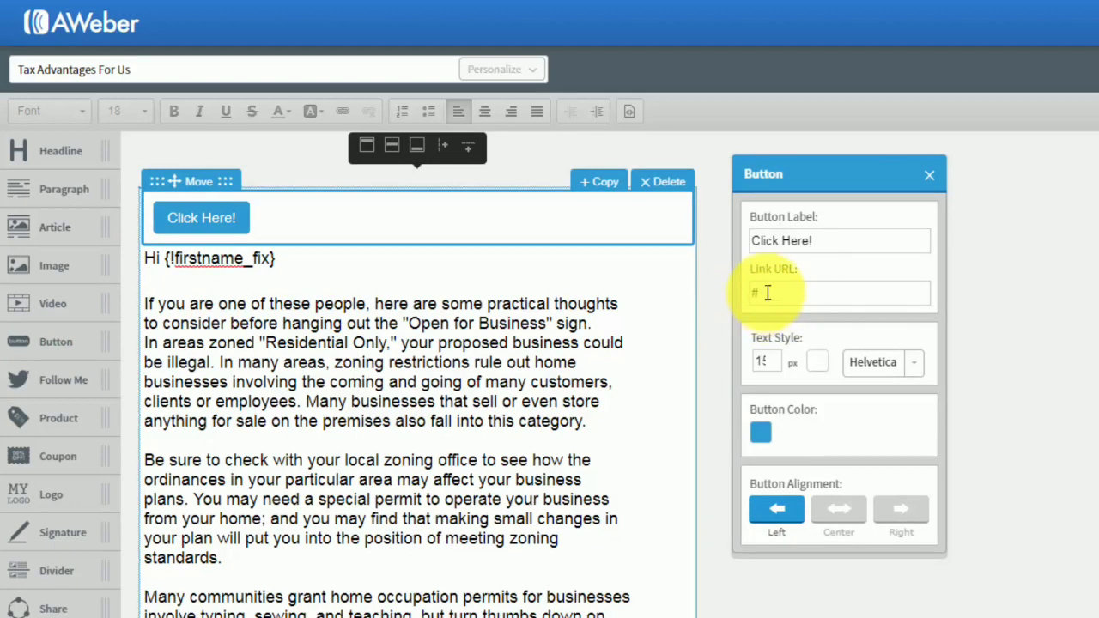
click(930, 176)
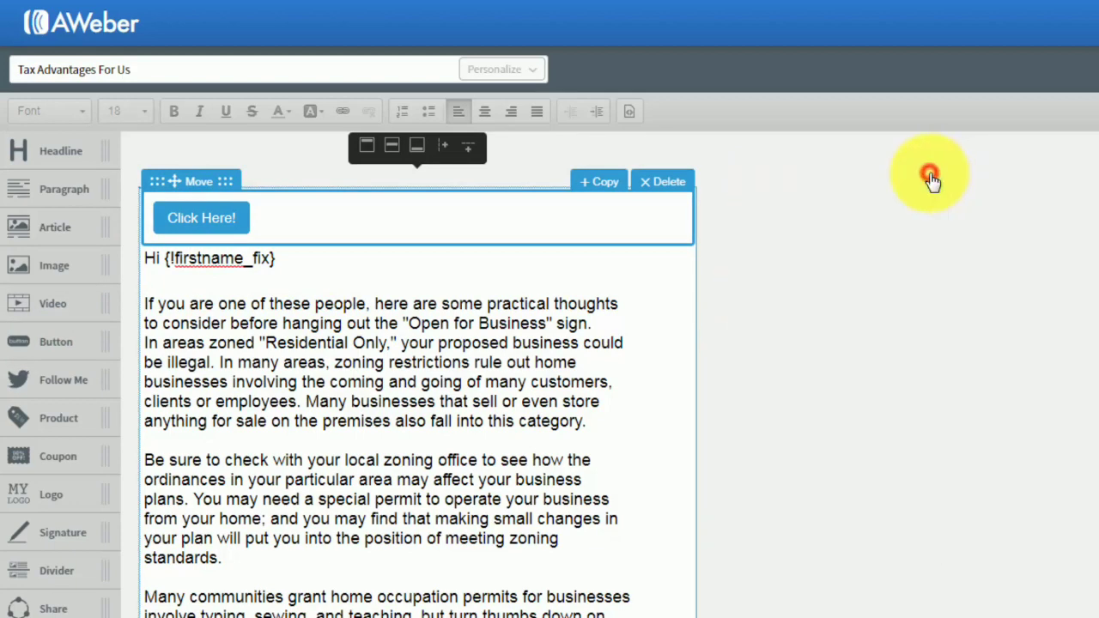
click(668, 182)
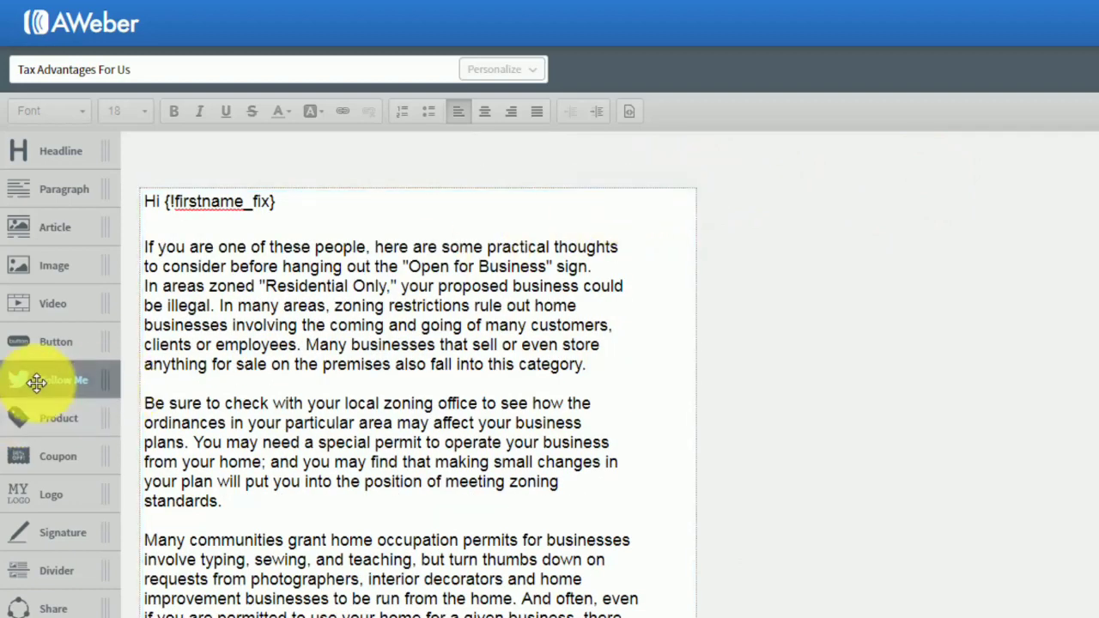
Try a Follow Me block with the Facebook and Twitter icons above the greeting and delete it again.
drag(36, 382, 177, 238)
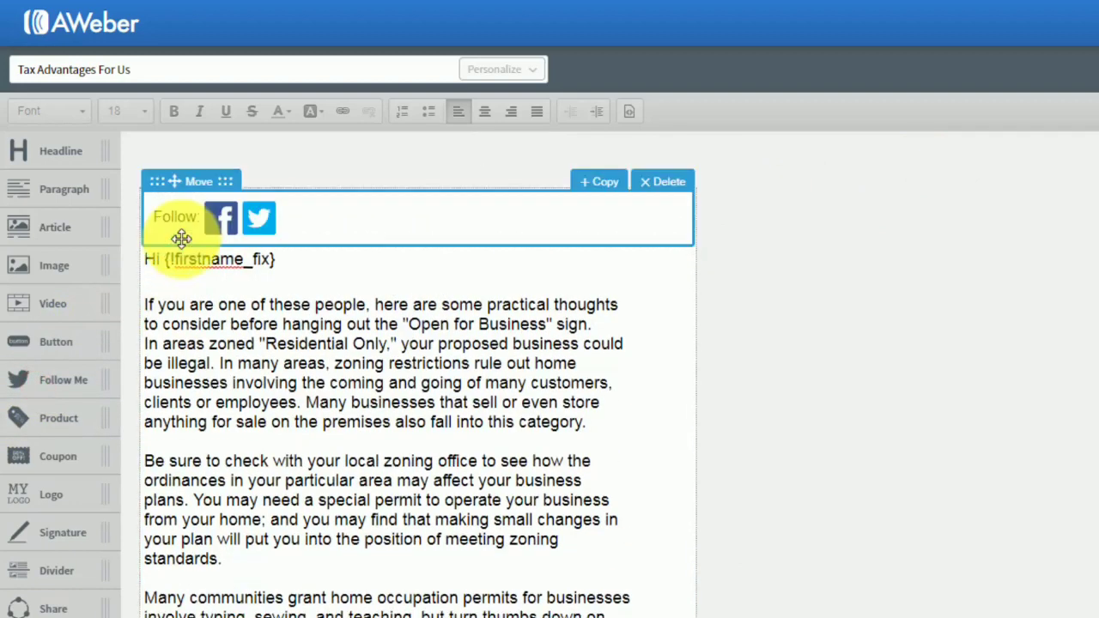
click(225, 218)
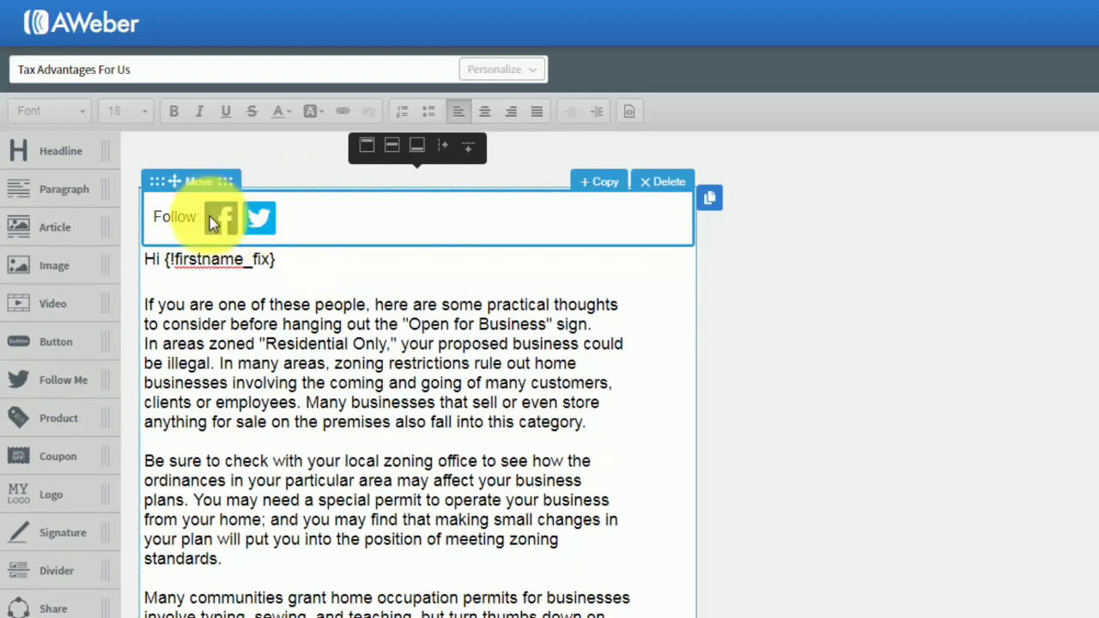
click(656, 188)
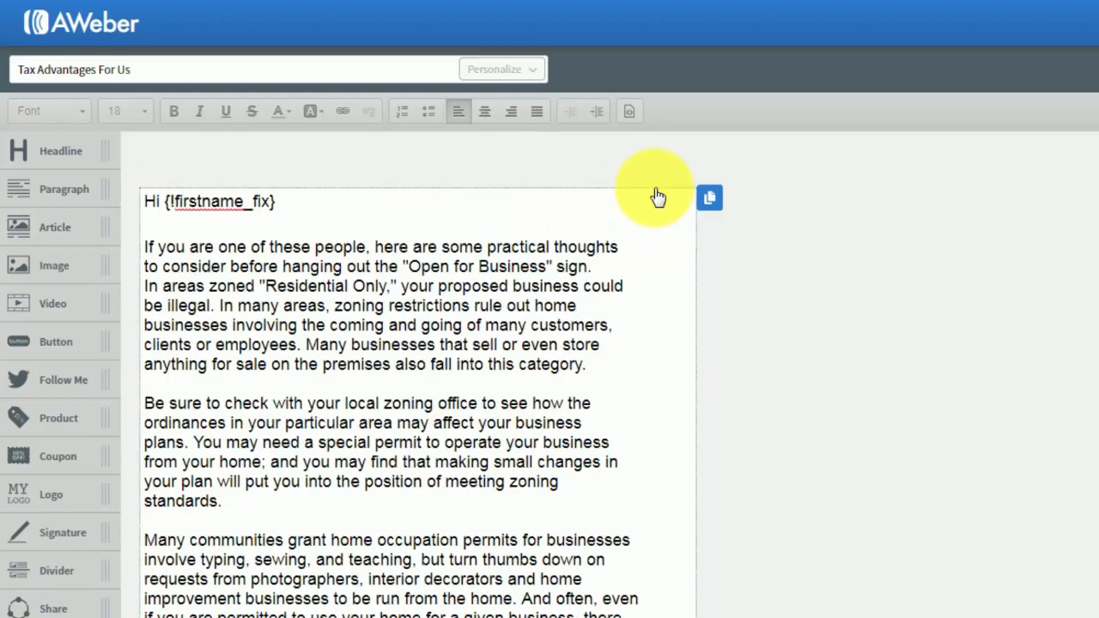
Try a product block above the greeting, view its image settings and product URL settings, and delete the block again.
drag(49, 427, 260, 257)
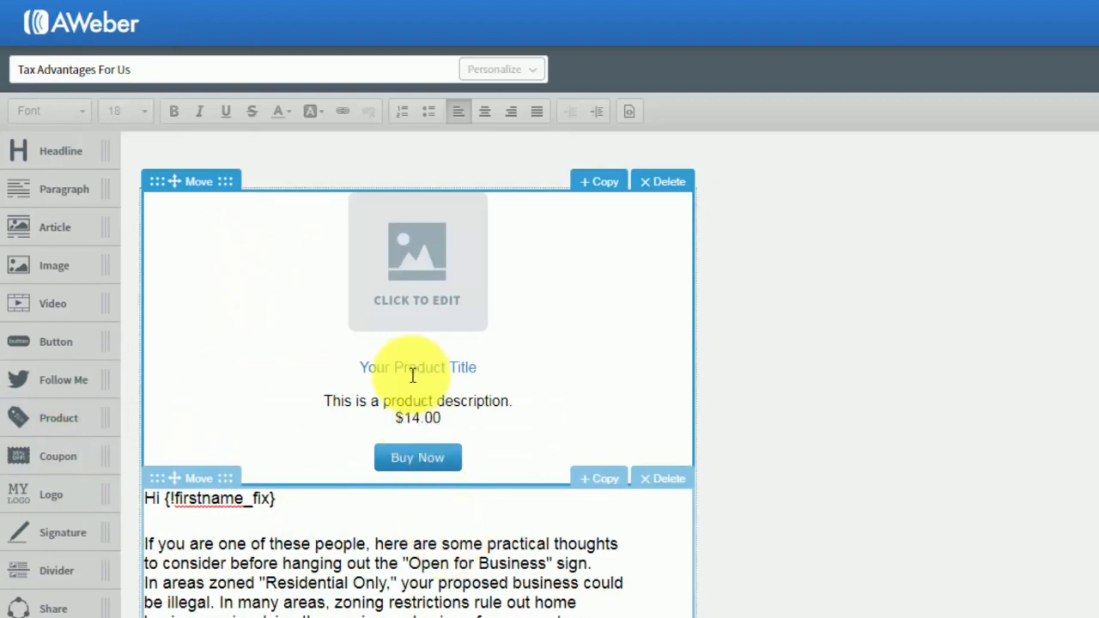
click(417, 296)
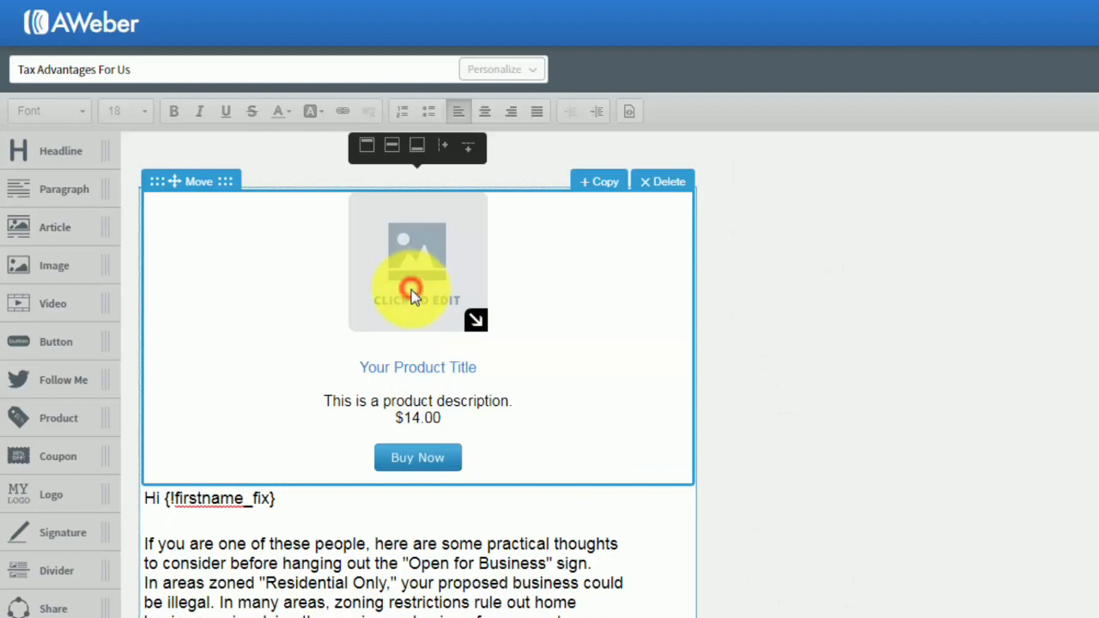
click(411, 295)
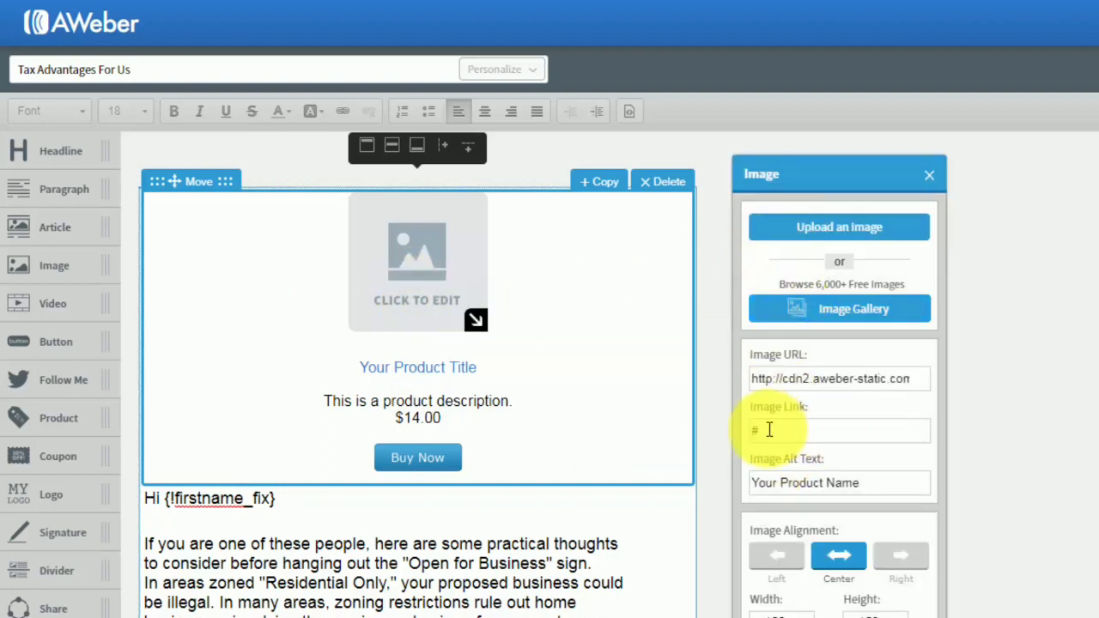
click(927, 174)
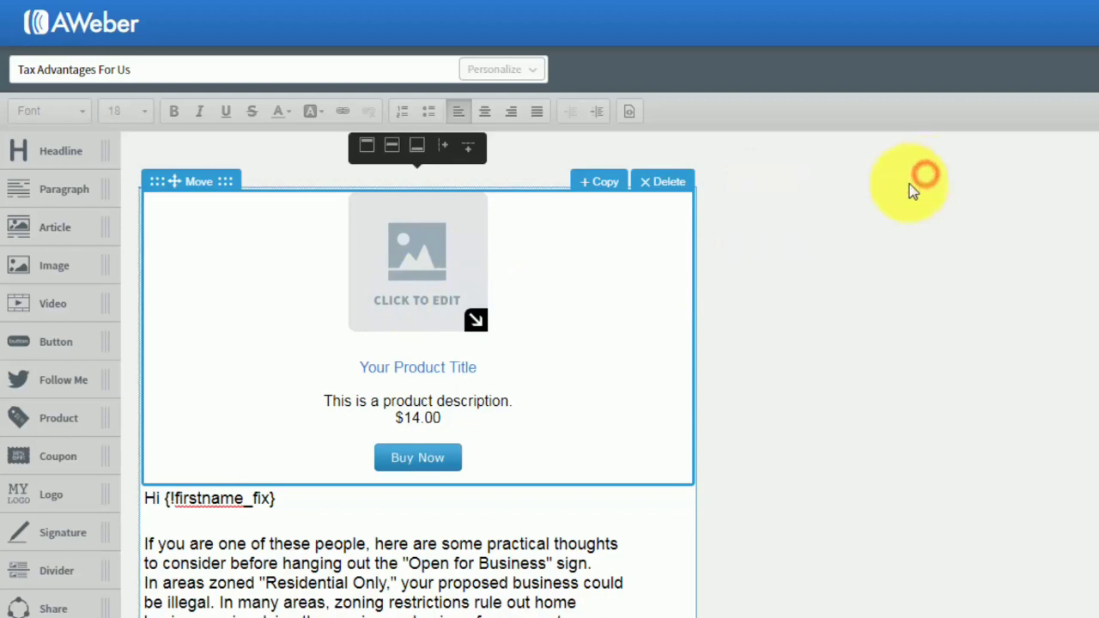
click(459, 369)
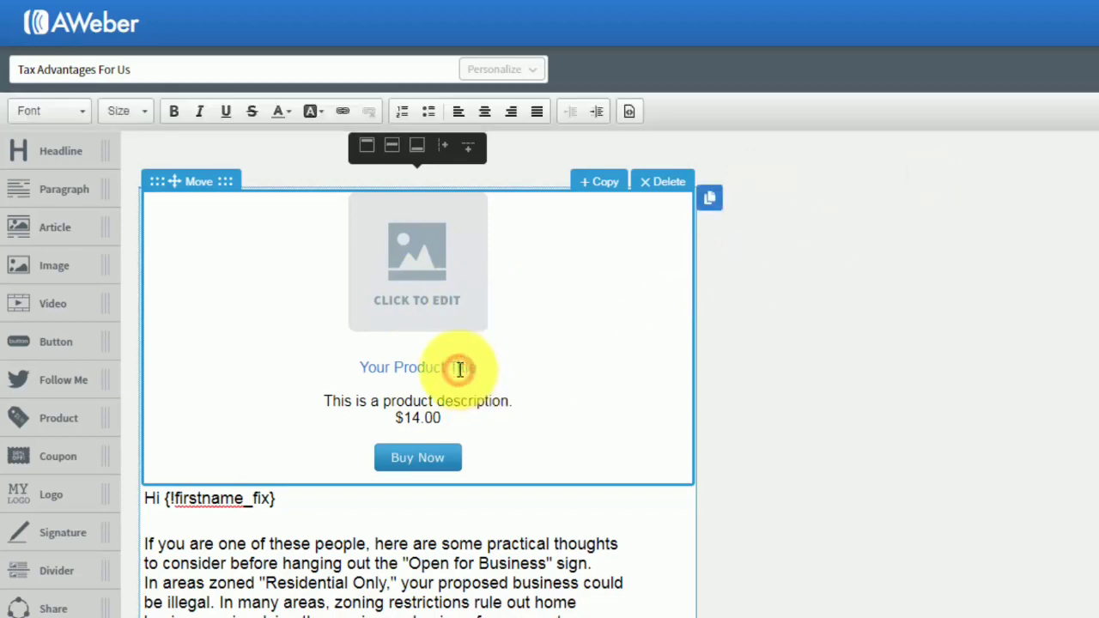
click(429, 458)
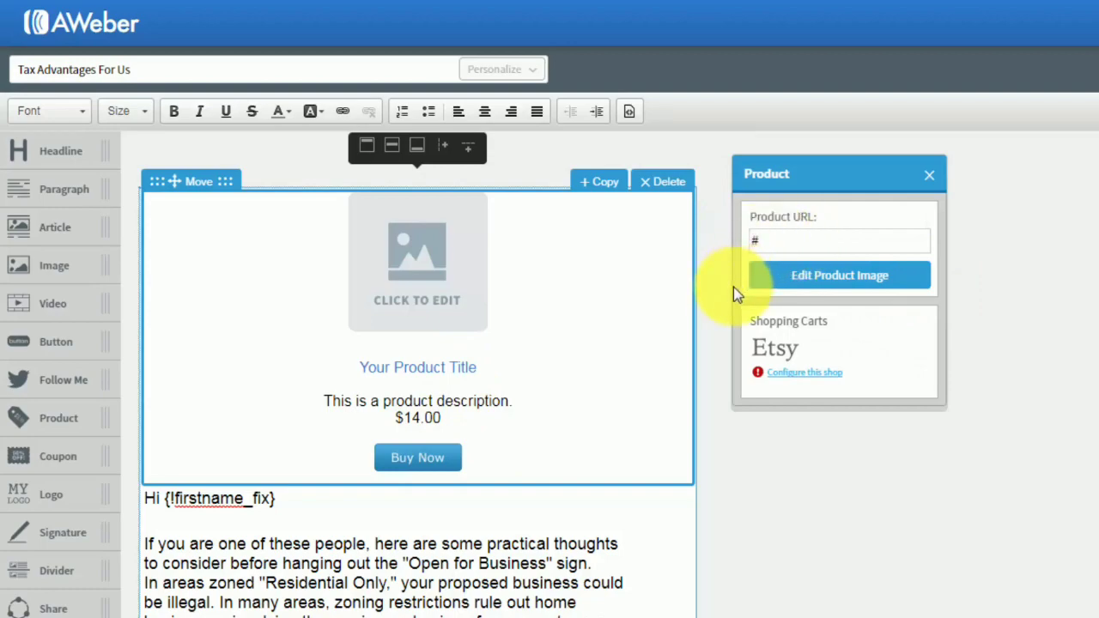
click(927, 176)
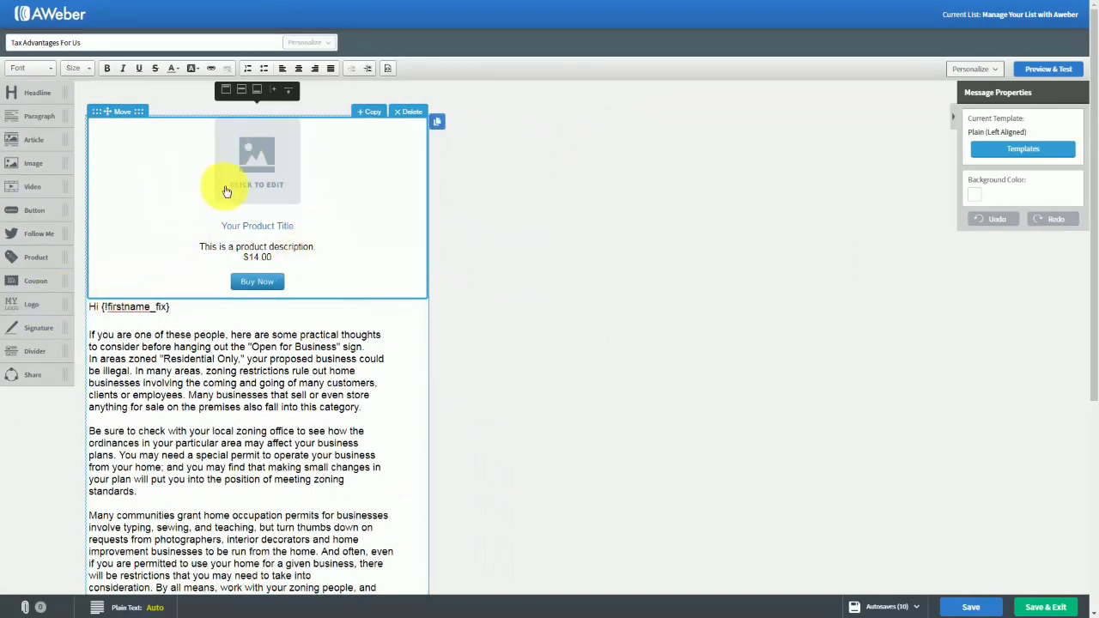
click(407, 111)
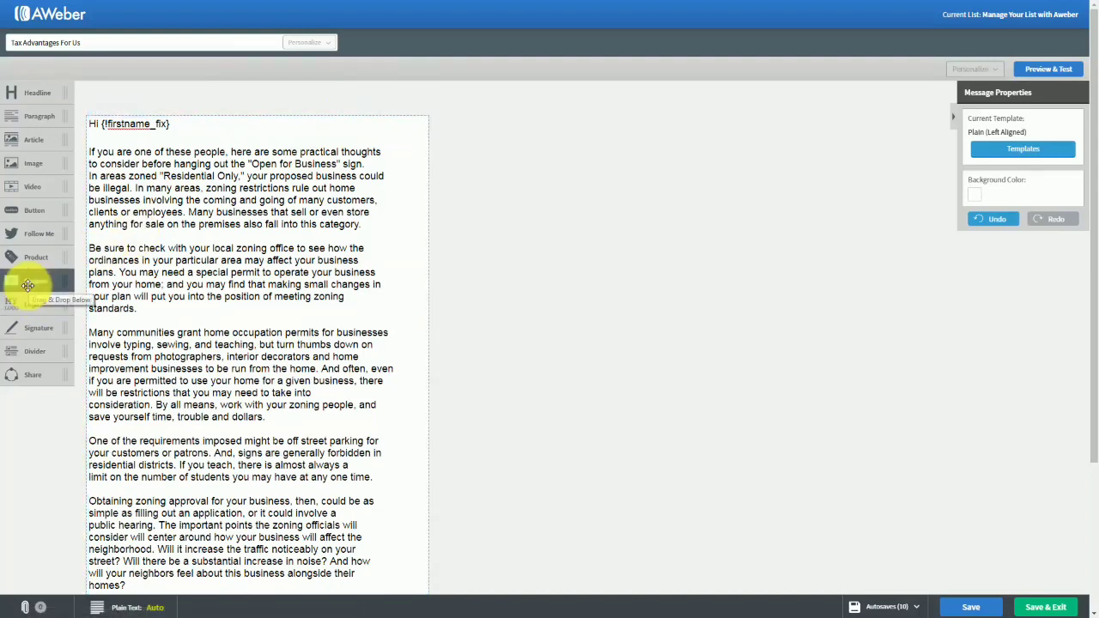
Try a coupon block above the greeting, view its border settings, and delete the block again.
drag(25, 284, 235, 157)
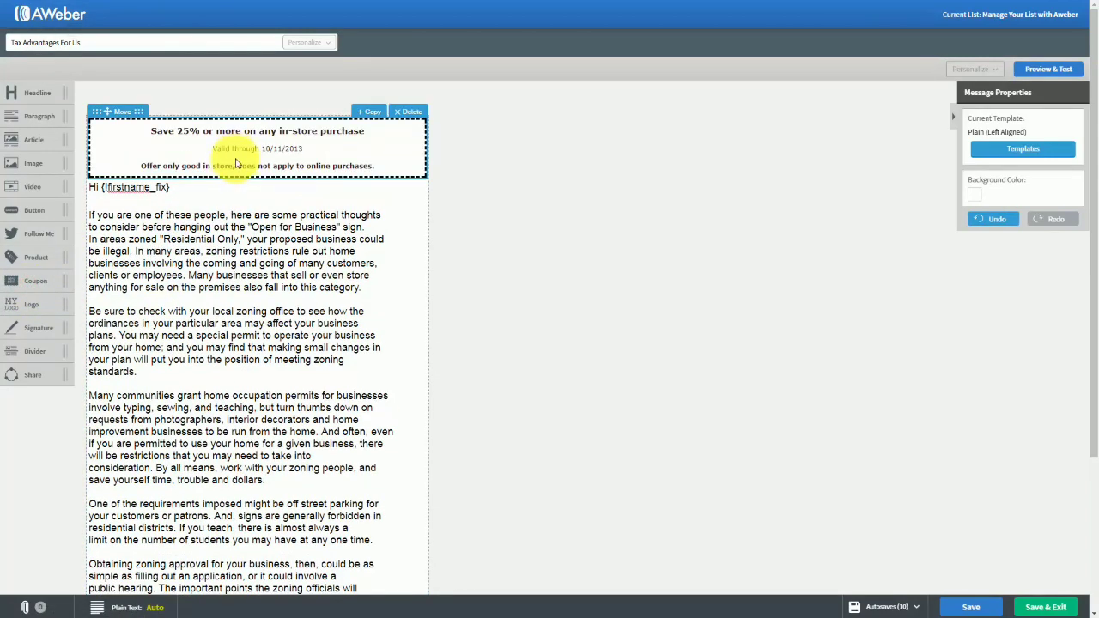
click(260, 148)
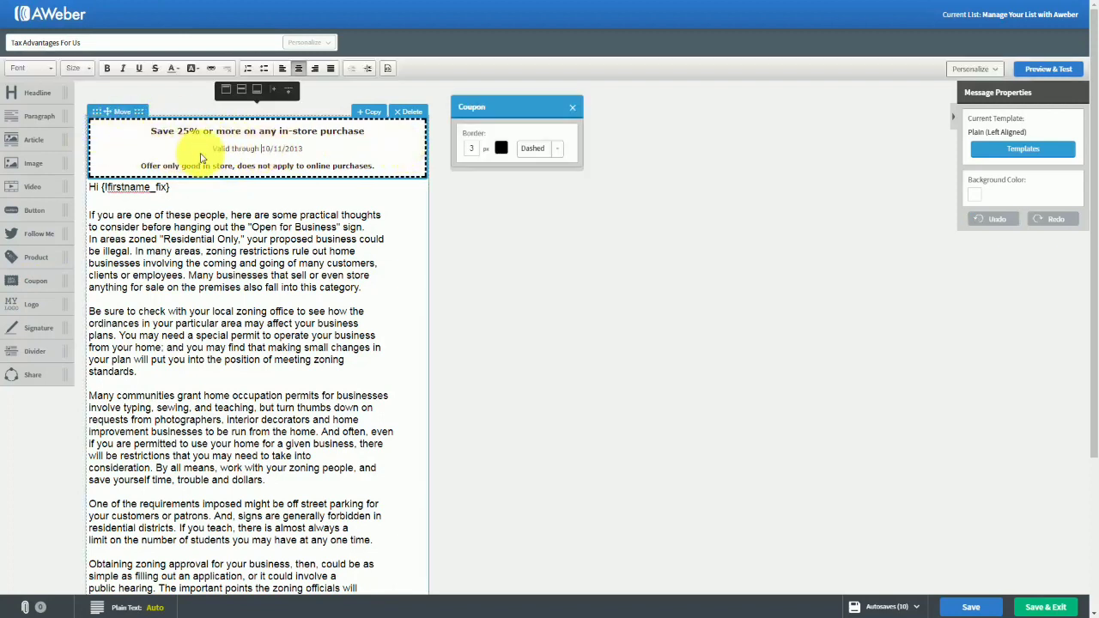
click(562, 113)
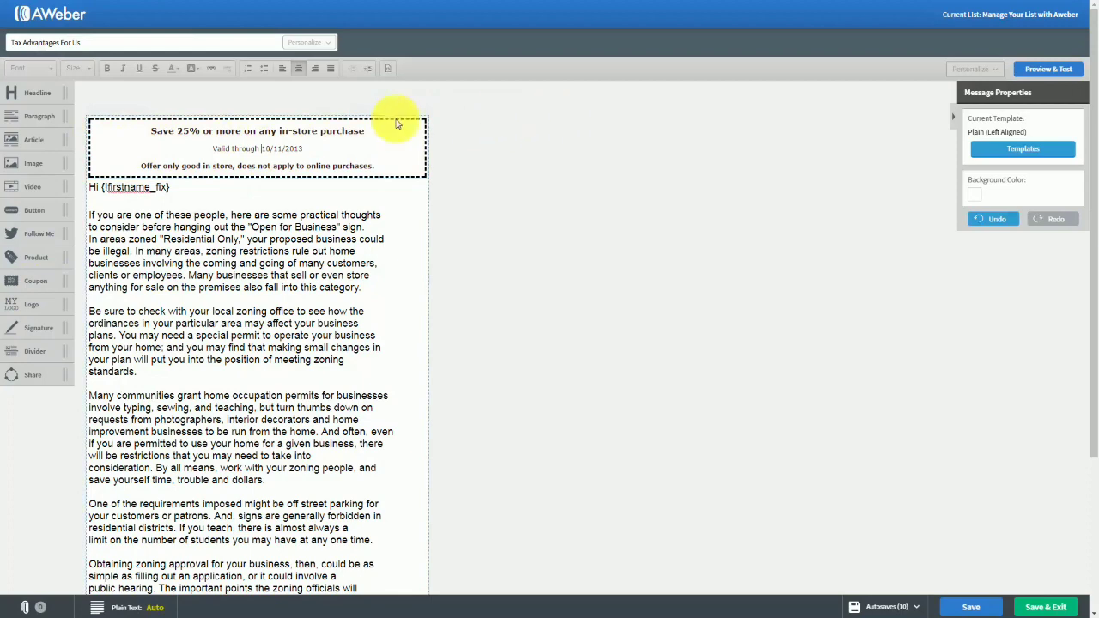
click(400, 113)
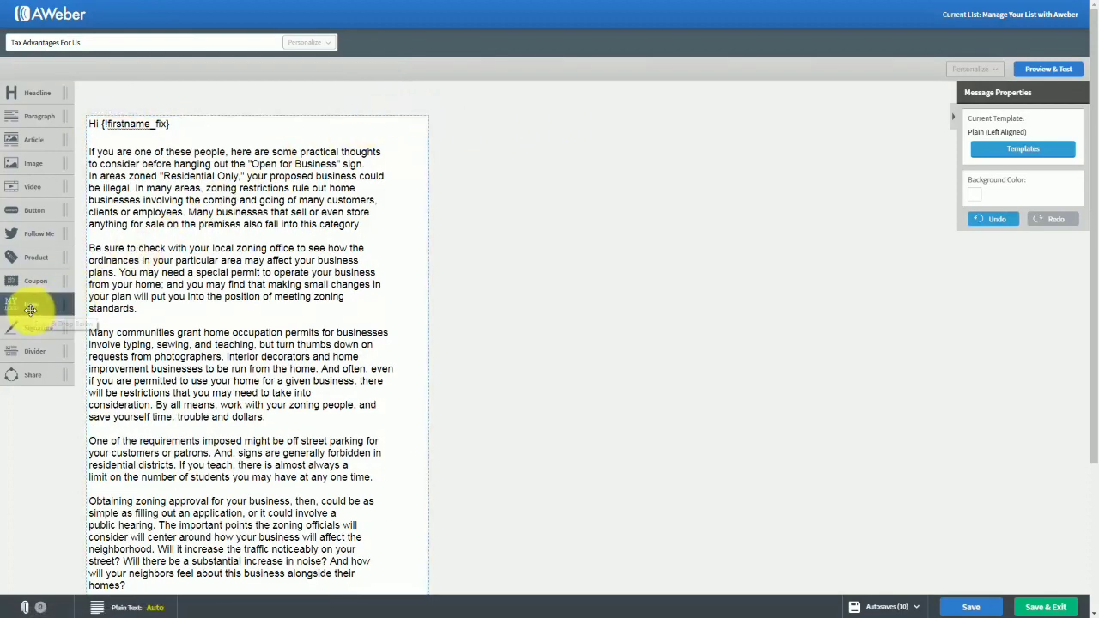
Try a logo block above the greeting, shrink its image to about 258 × 181 px, view its image settings, and delete the block again.
drag(30, 309, 135, 171)
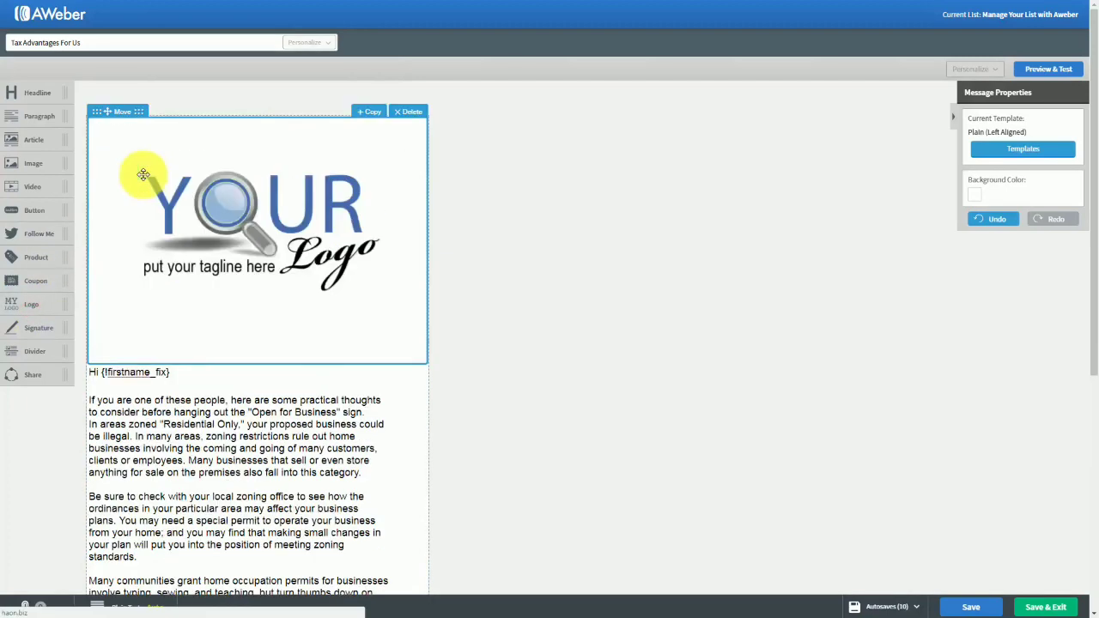
click(253, 237)
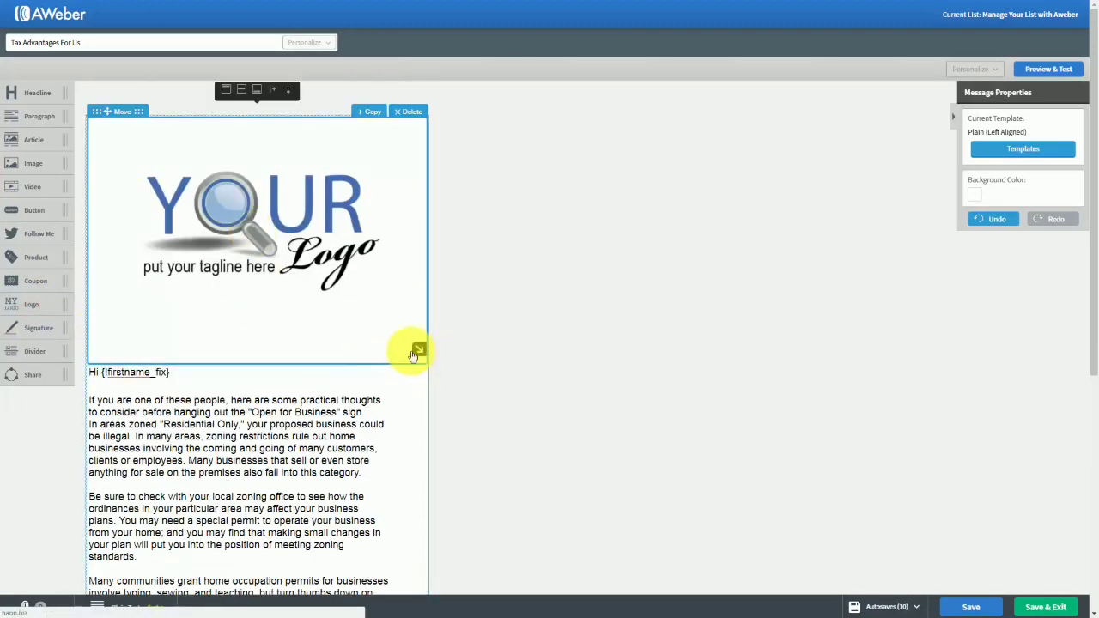
drag(418, 350, 268, 221)
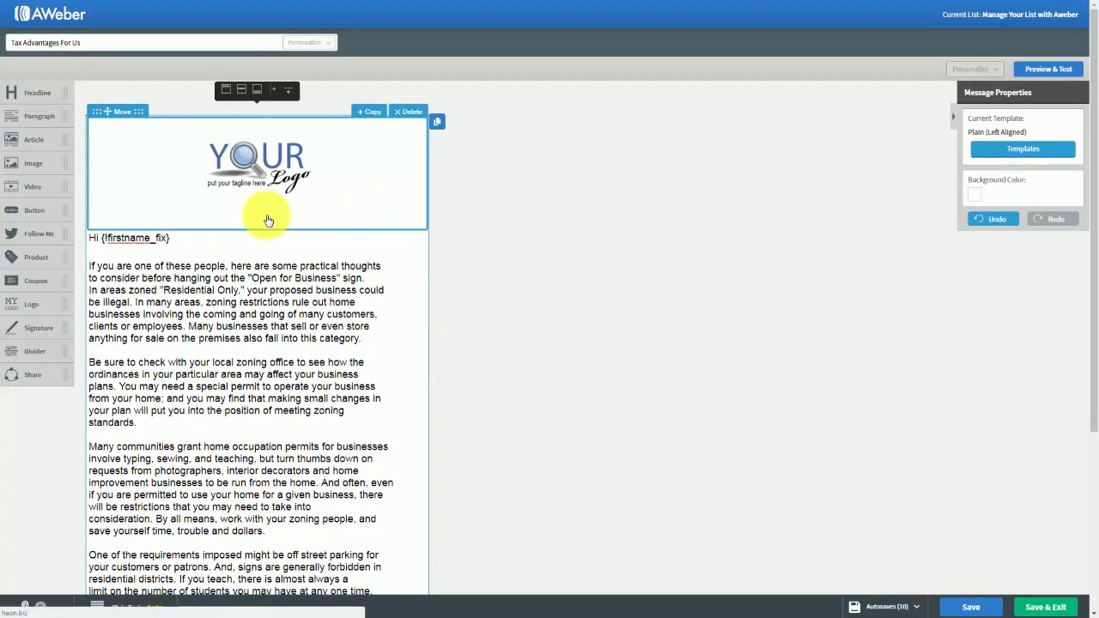
click(273, 187)
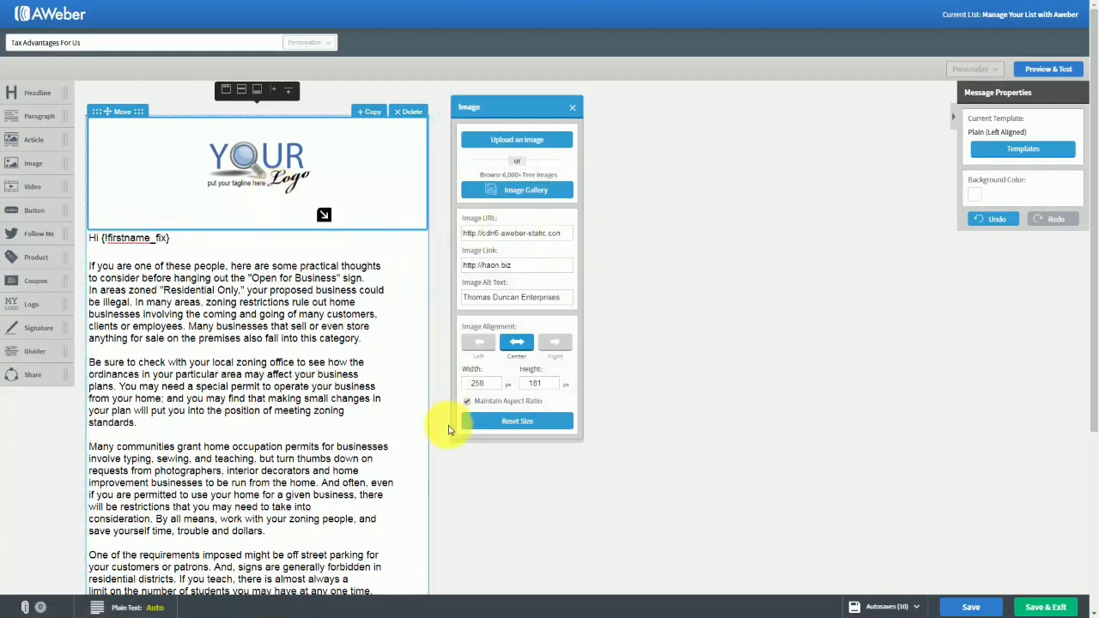
click(570, 110)
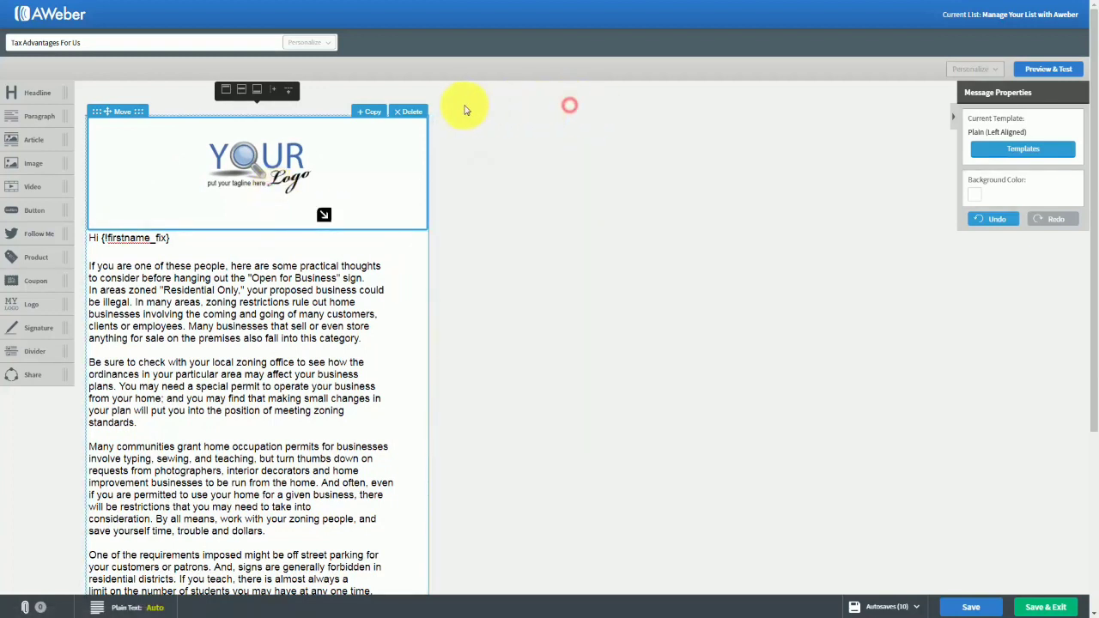
click(420, 113)
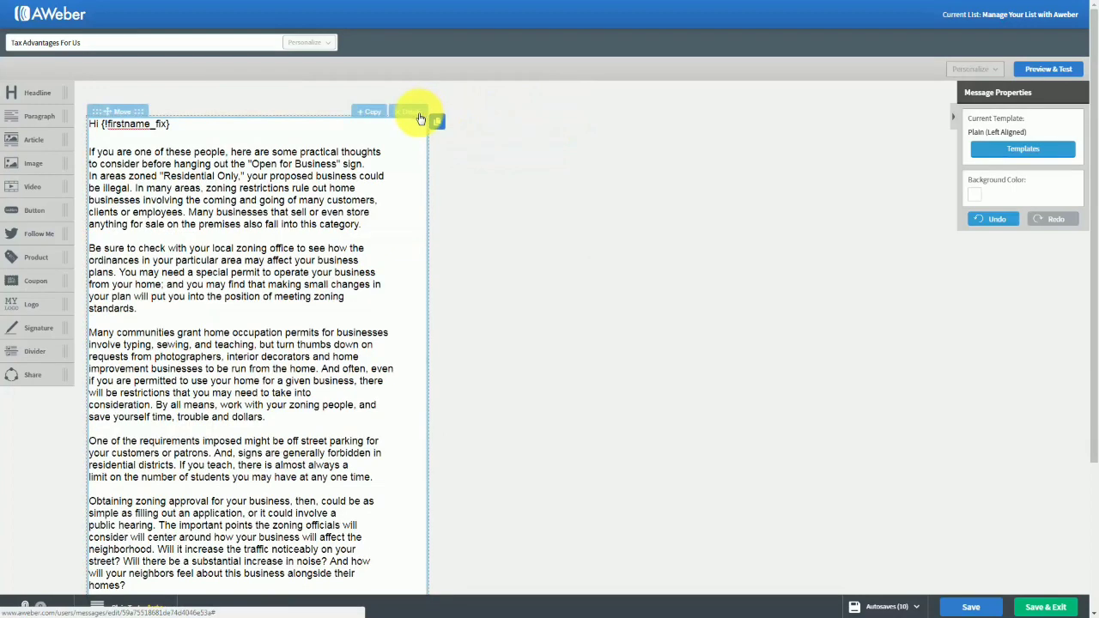
Try a signature block below the last body paragraph and delete it again.
scroll(215, 326, down, 3)
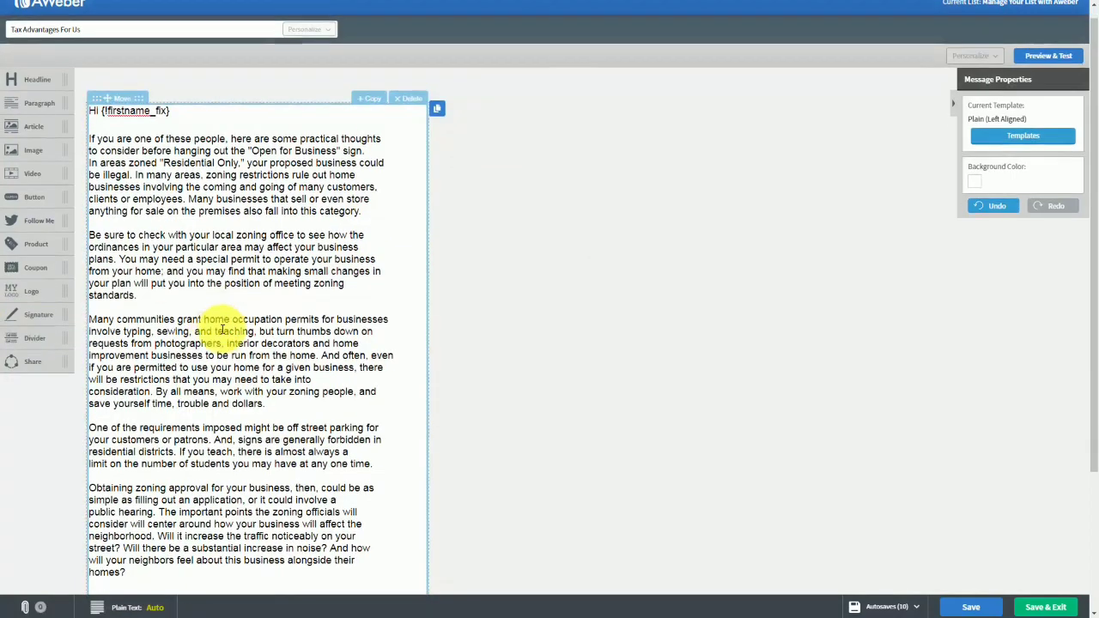
mouse_move(20, 263)
mouse_down()
mouse_move(120, 388)
mouse_move(155, 459)
mouse_up()
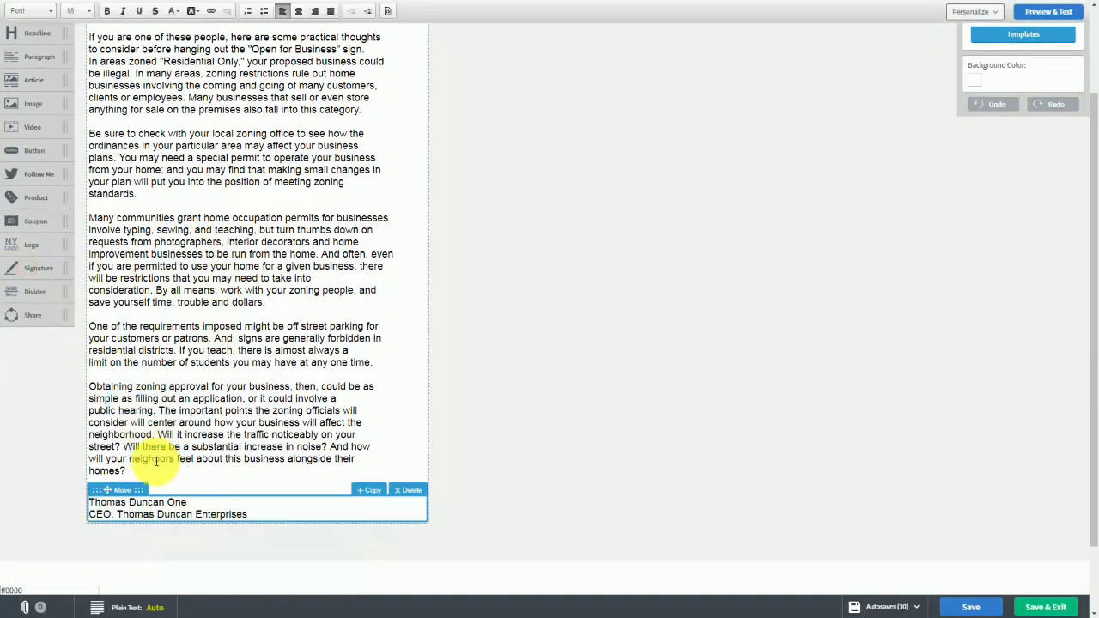
click(406, 488)
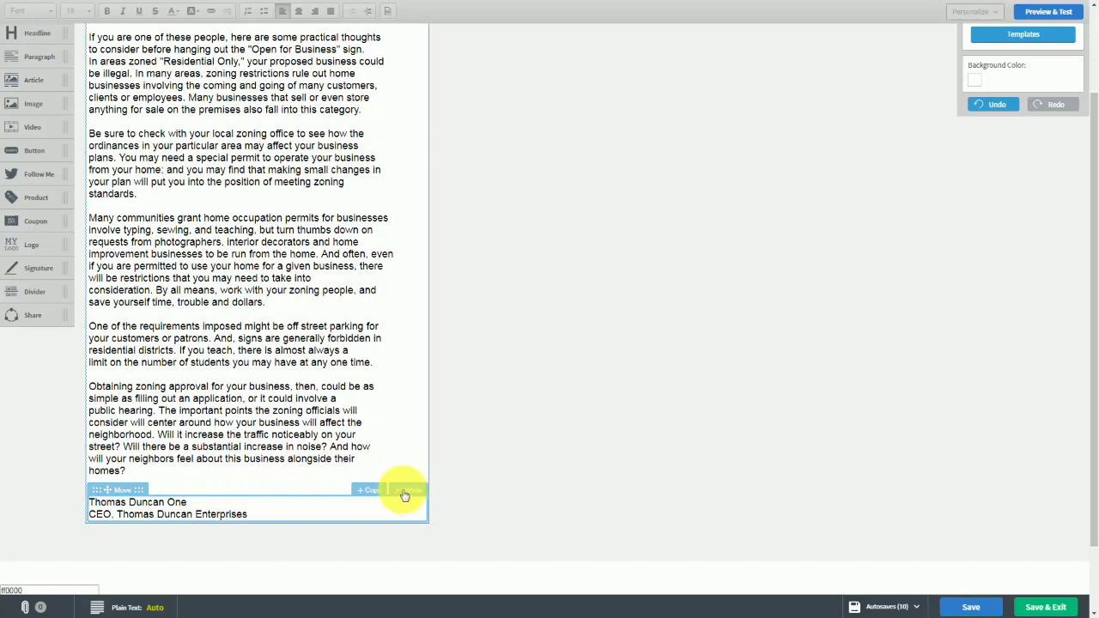
click(406, 492)
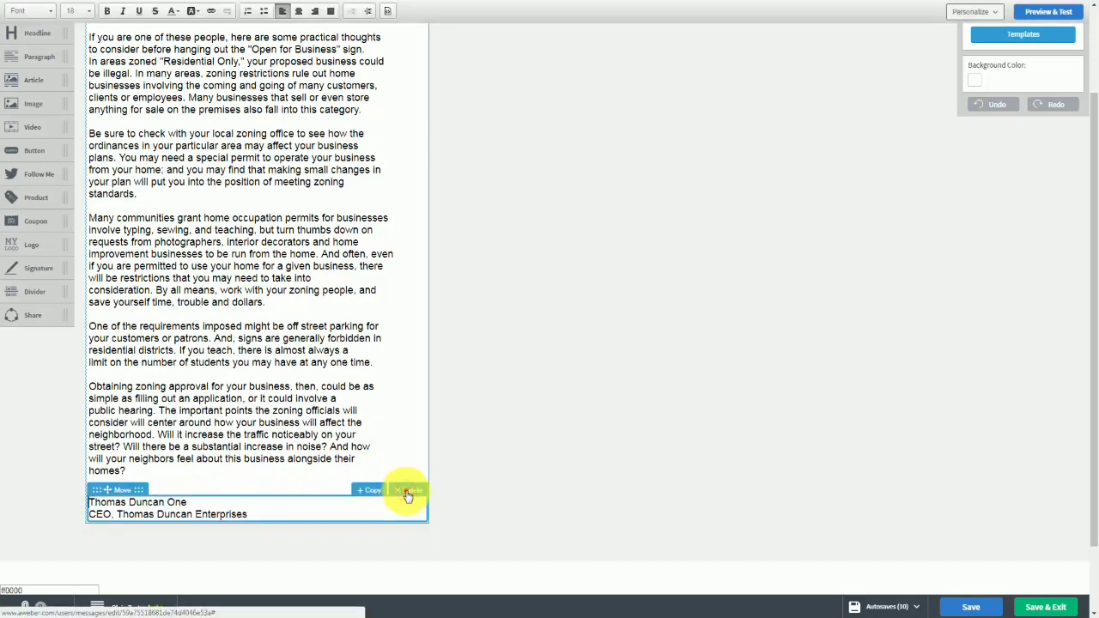
click(407, 493)
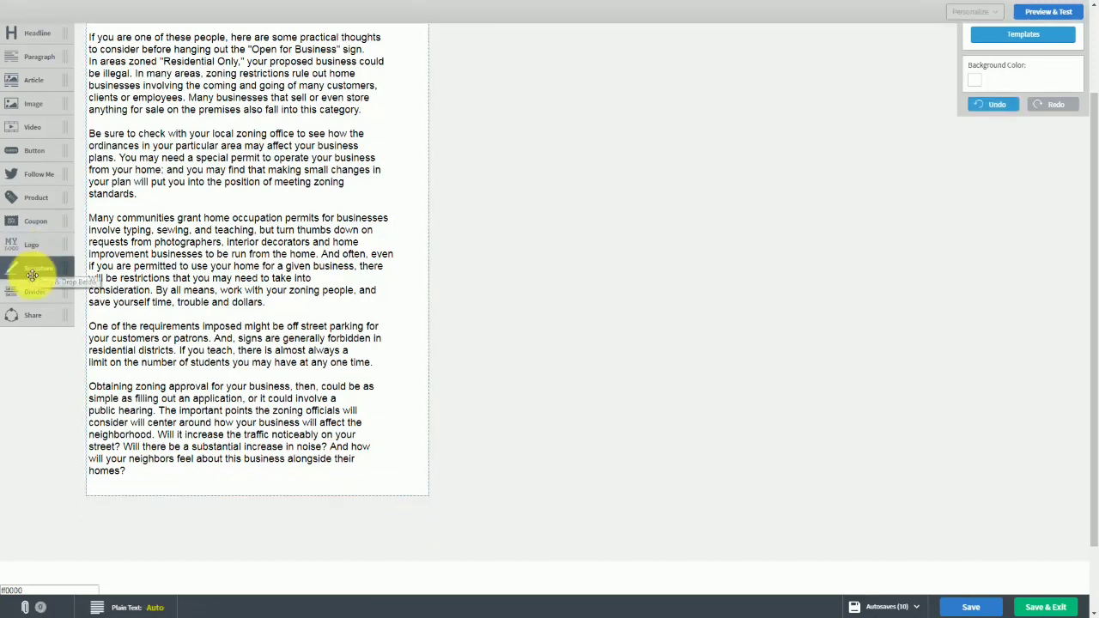
Try a divider block below the last body paragraph and delete it again.
drag(26, 290, 129, 388)
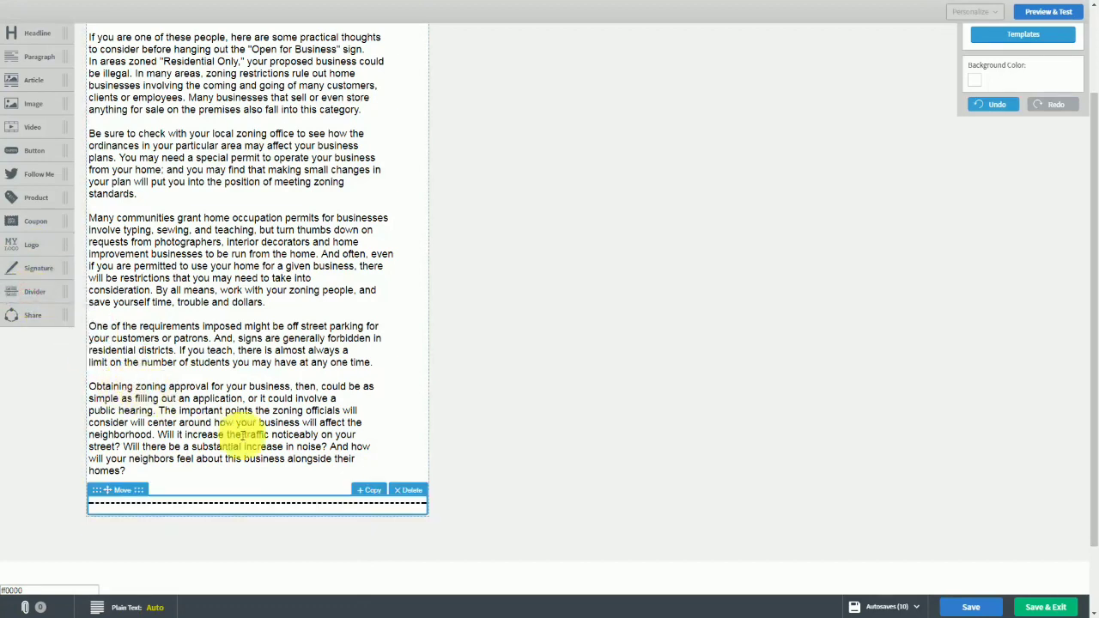
click(401, 488)
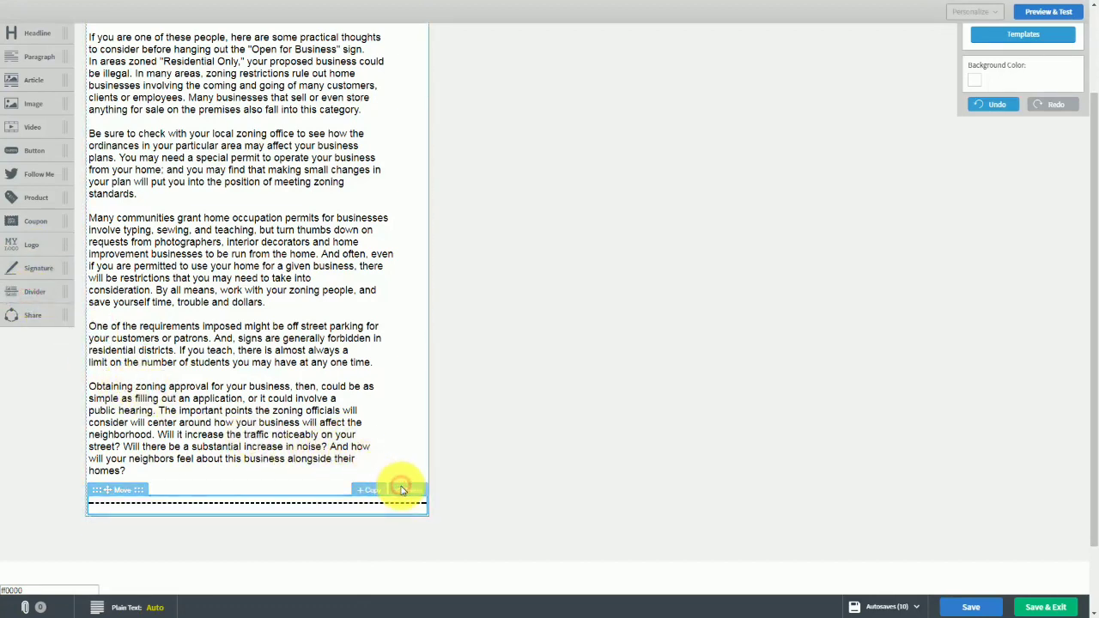
scroll(262, 426, up, 1)
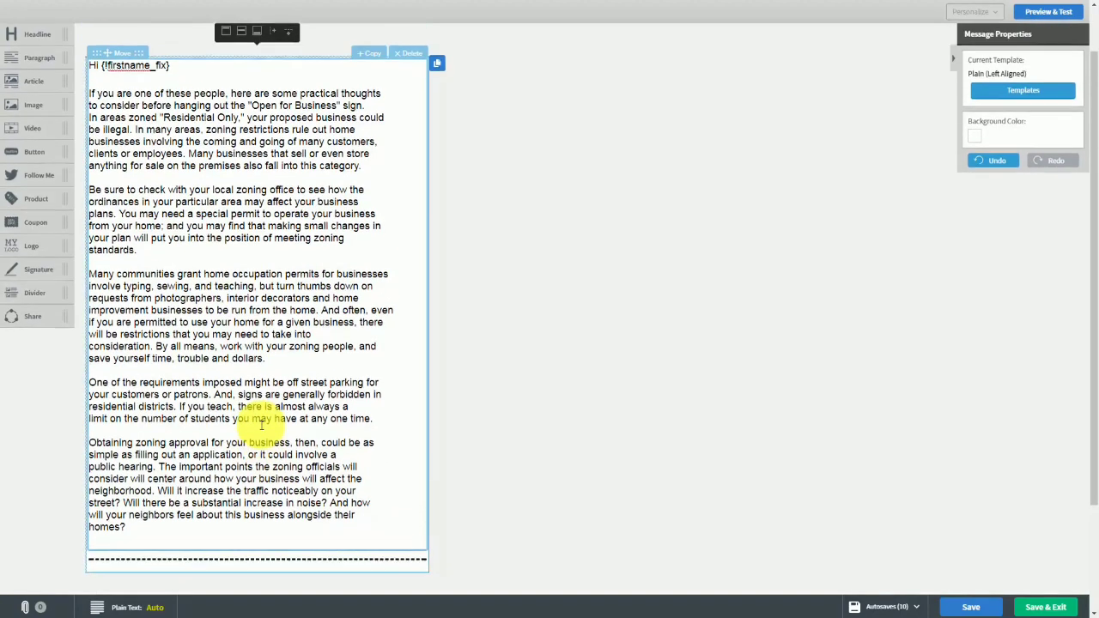
scroll(294, 421, down, 1)
click(407, 494)
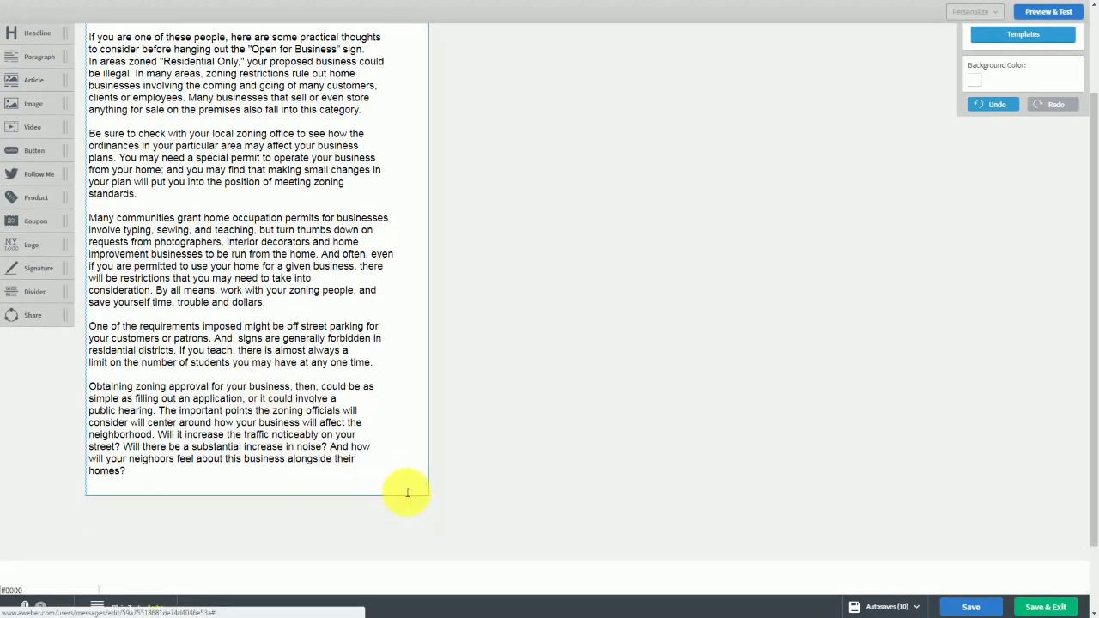
Add a Share block with social icons below the last body paragraph and view the list of autosaved versions.
drag(21, 309, 200, 521)
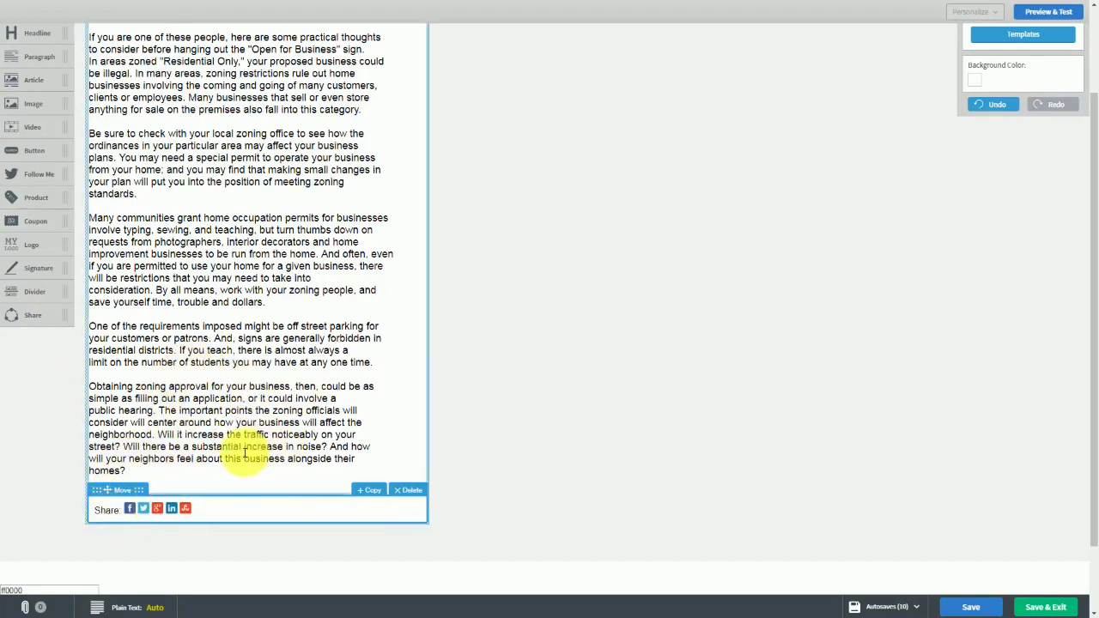
scroll(393, 297, up, 2)
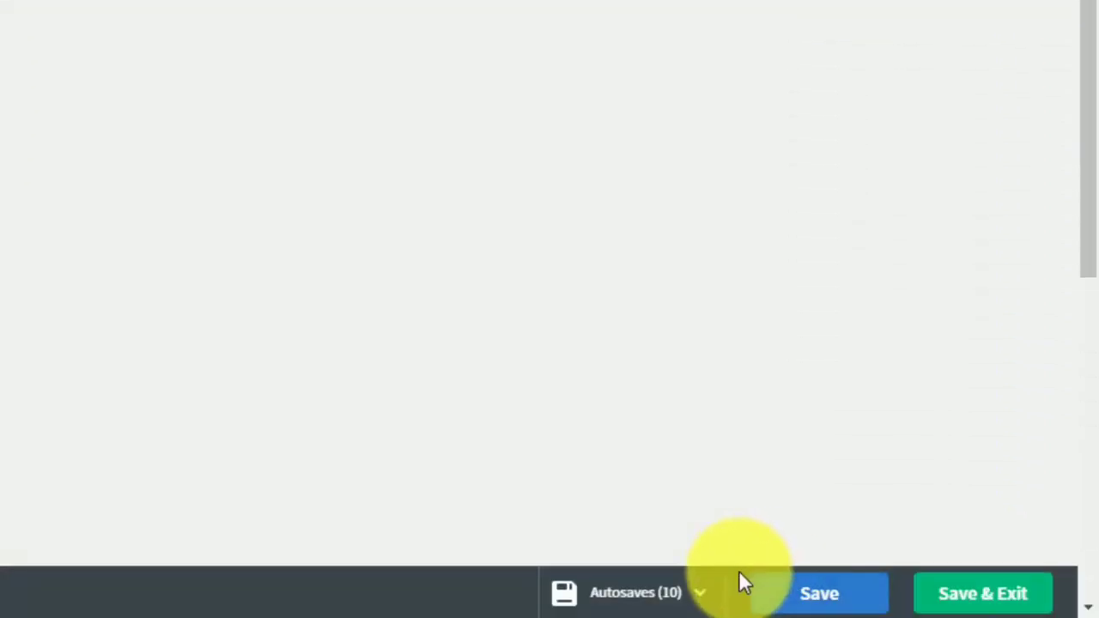
click(700, 599)
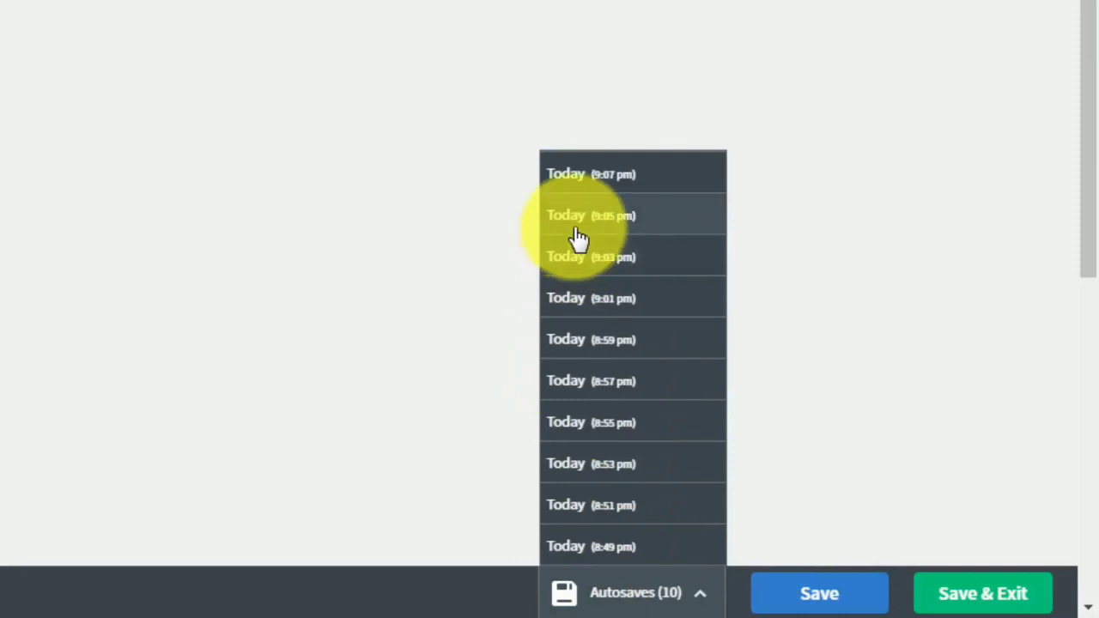
click(870, 420)
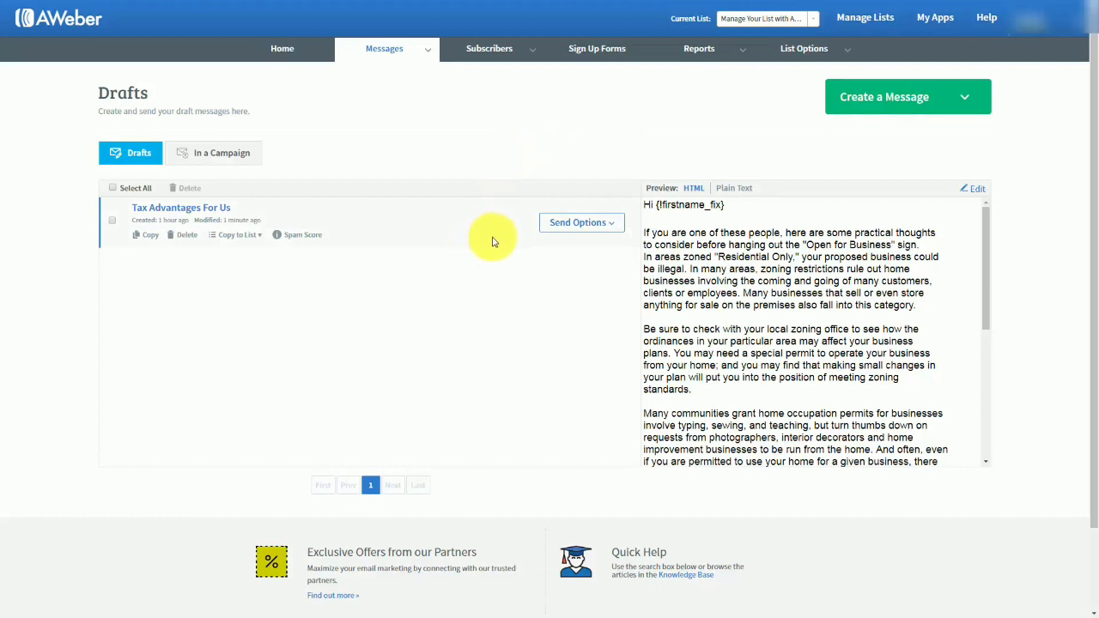
Add the draft "Tax Advantages For Us" to the follow up series as Follow Up #1, with link click tracking on.
click(612, 226)
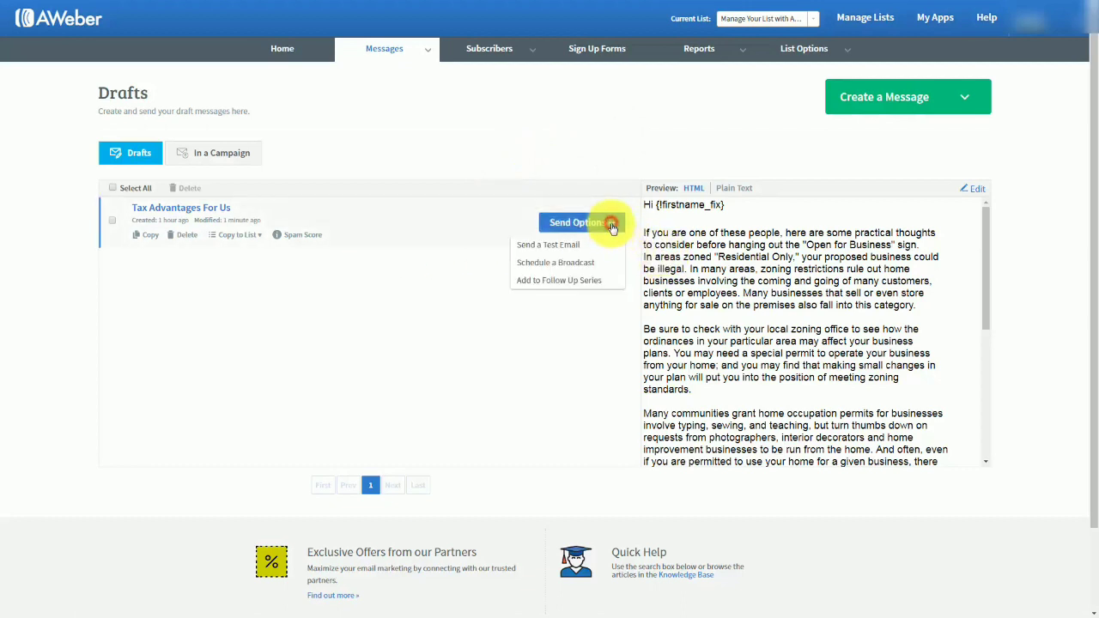
click(538, 284)
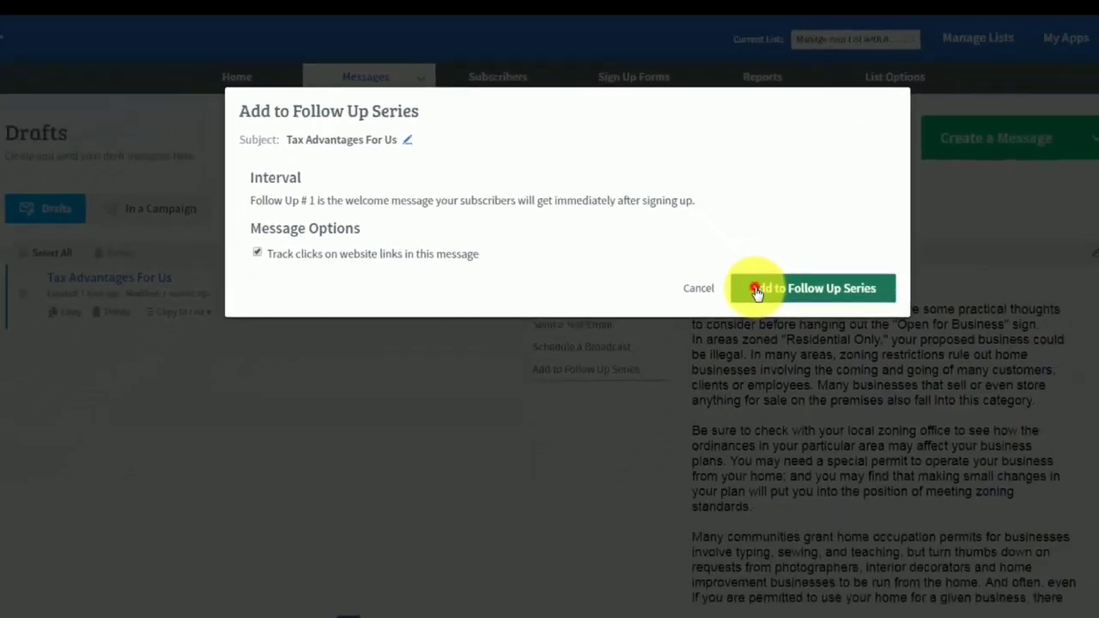
click(872, 432)
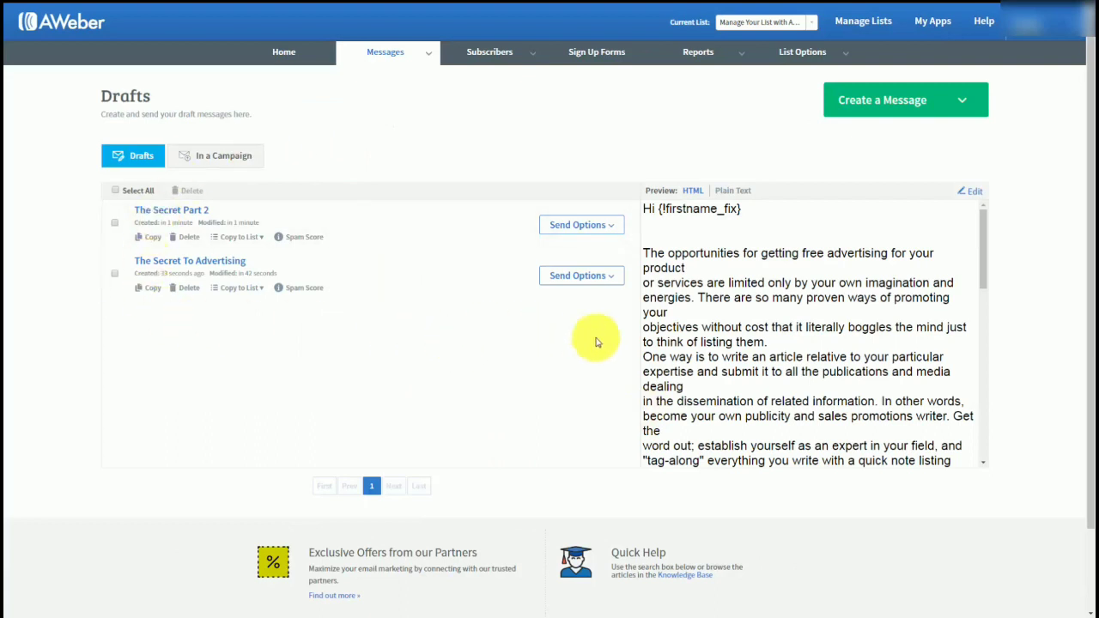
Start adding the draft "The Secret To Advertising" to the follow up series, with an interval of 1 day after the previous message.
click(612, 281)
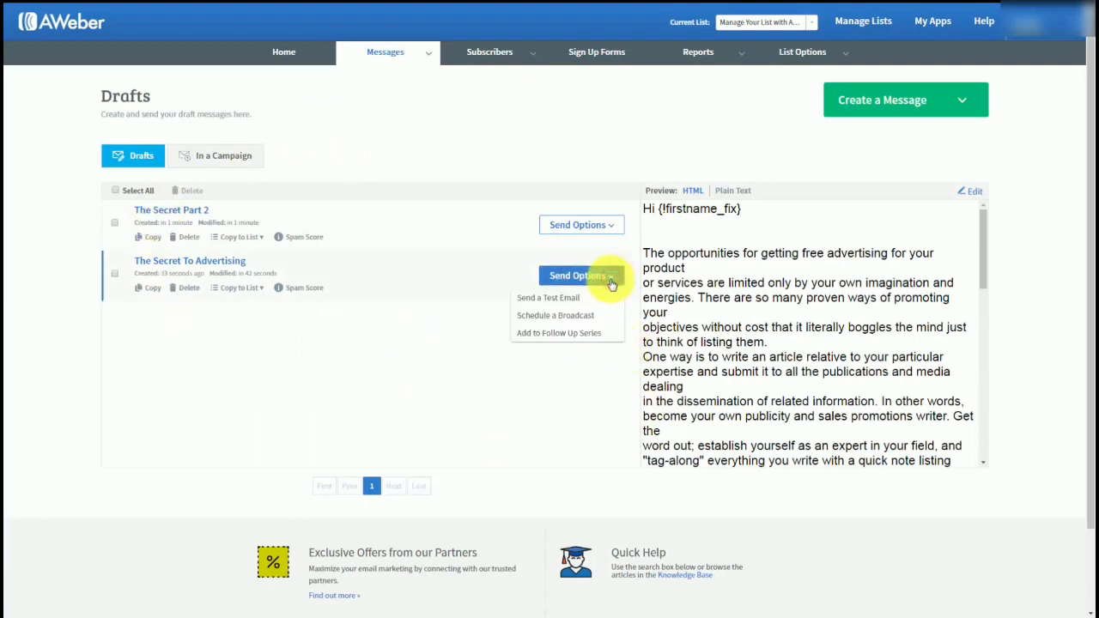
click(558, 335)
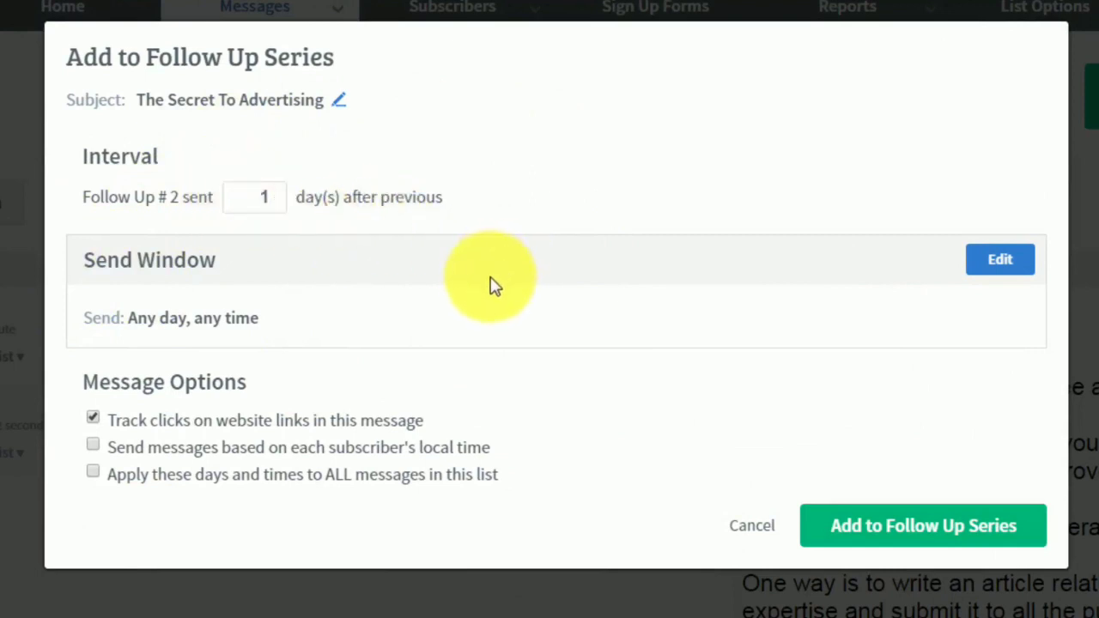
click(259, 197)
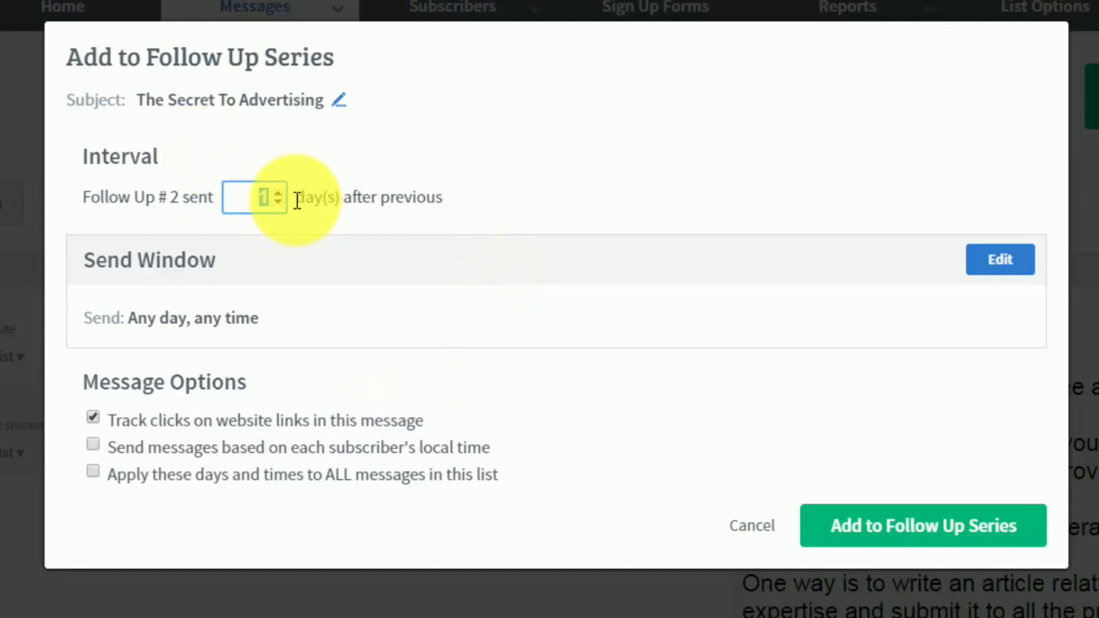
key(BackSpace)
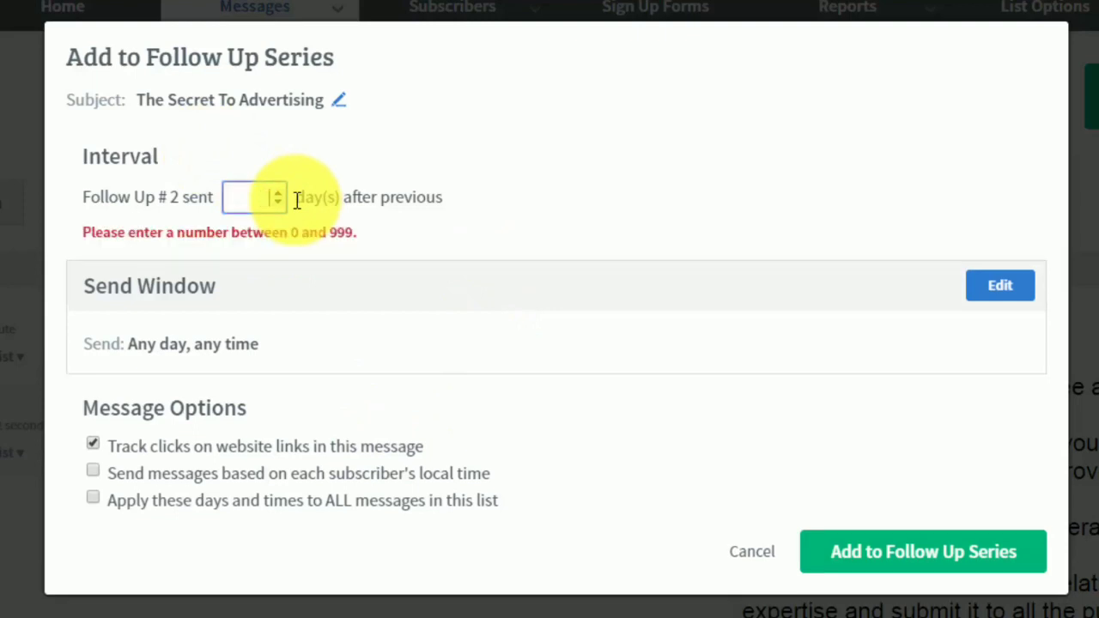
text(3)
key(BackSpace)
text(1)
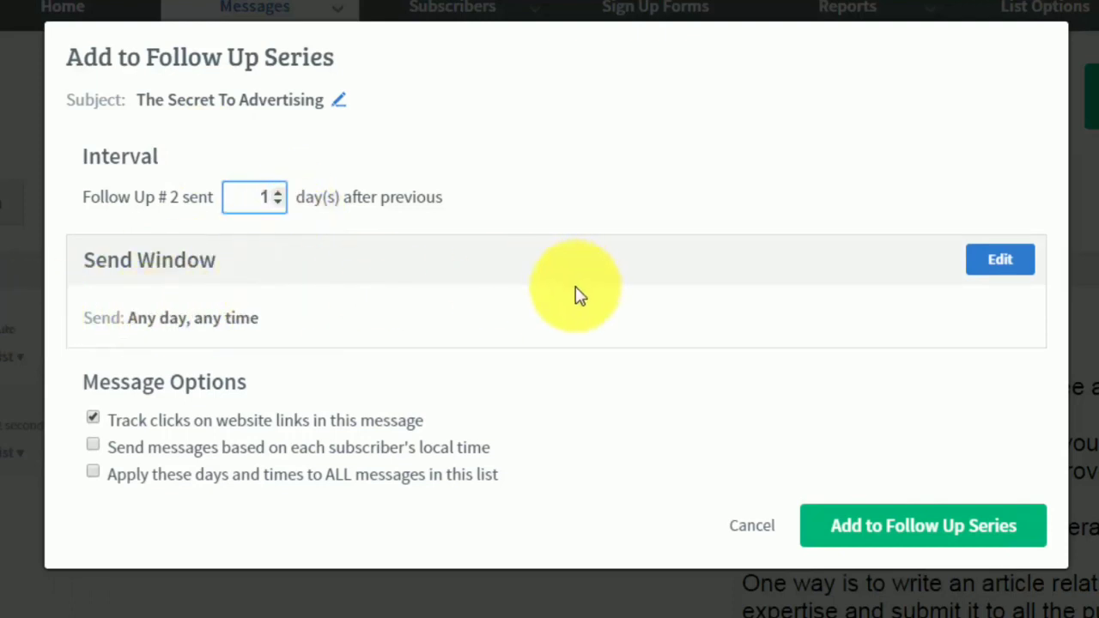
Set the send window to any day starting at 9am, enable sending by each subscriber's local time, and add the message to the series.
click(983, 268)
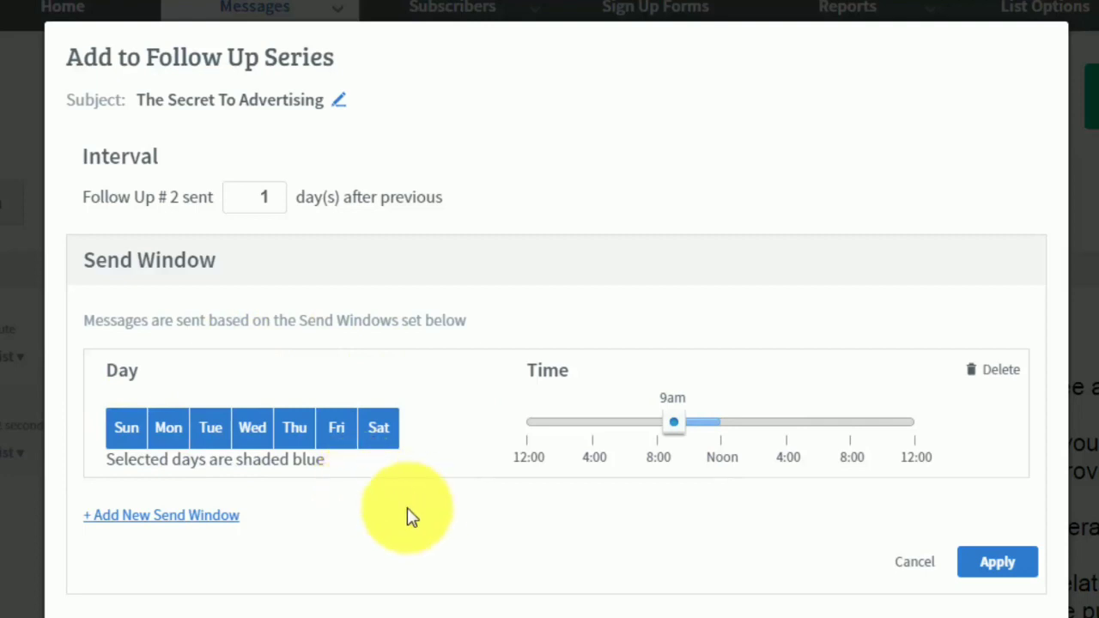
click(970, 563)
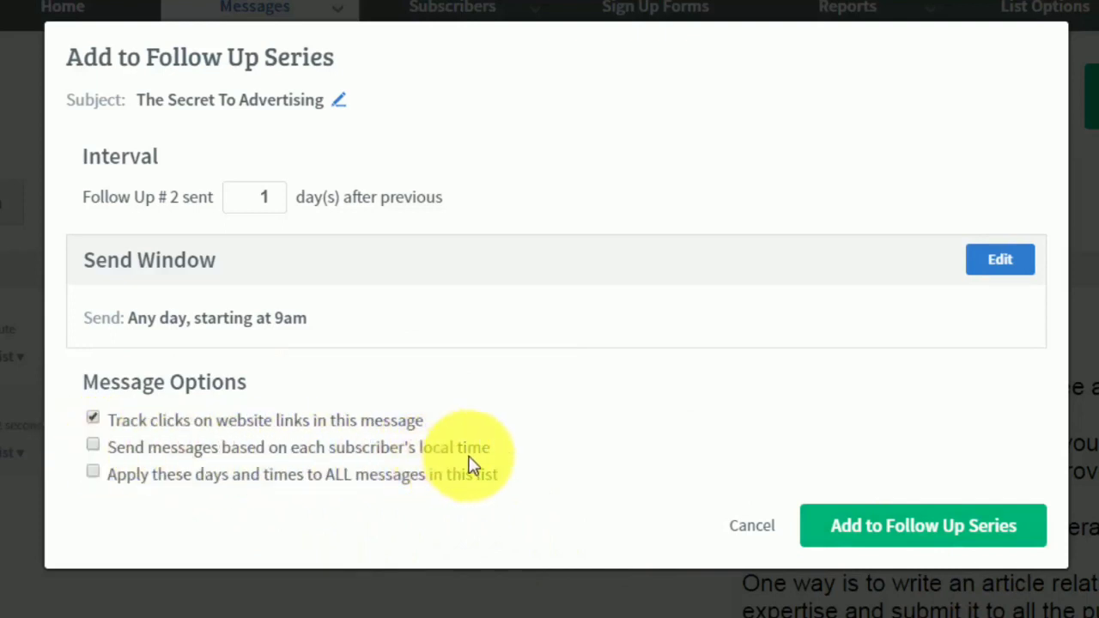
click(424, 460)
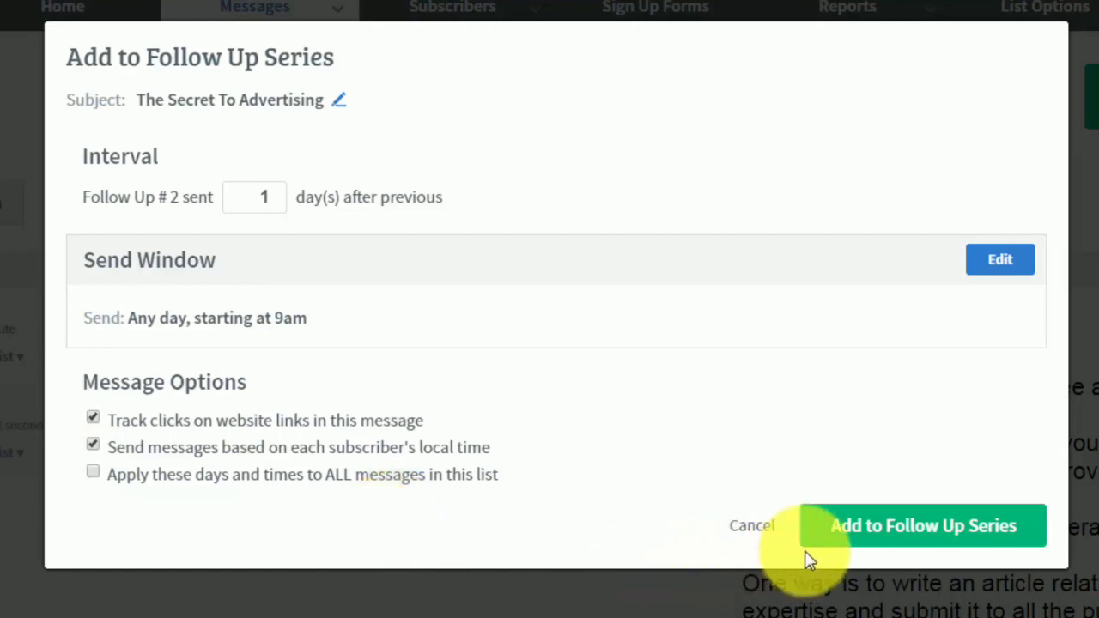
click(863, 540)
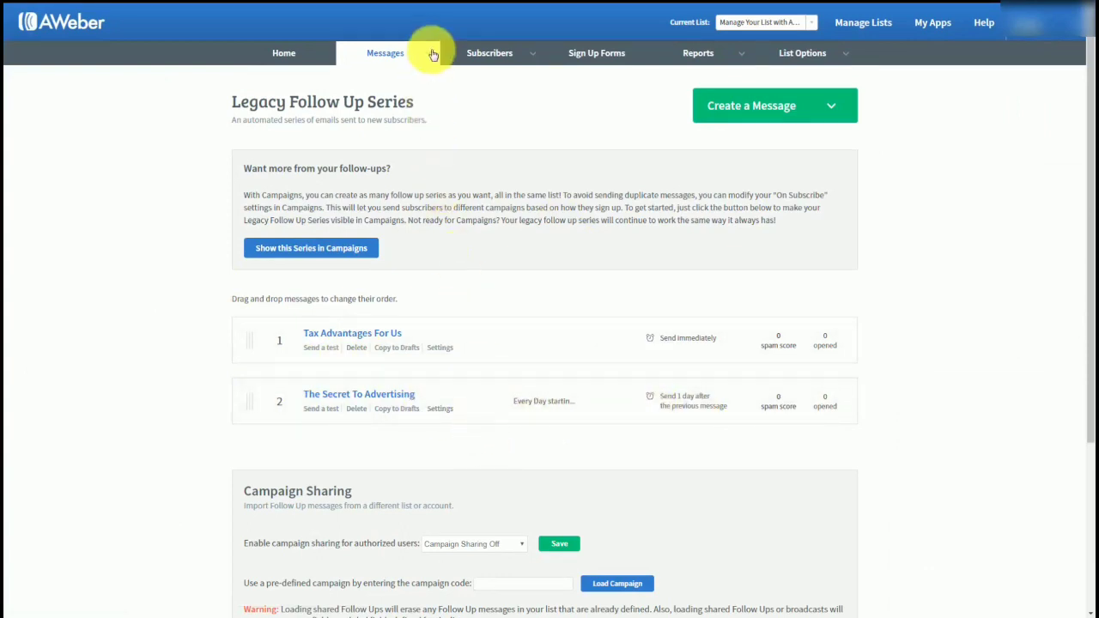
Add the draft "The Secret Part 2" to the follow up series, sent 3 days after the previous message.
mouse_move(429, 53)
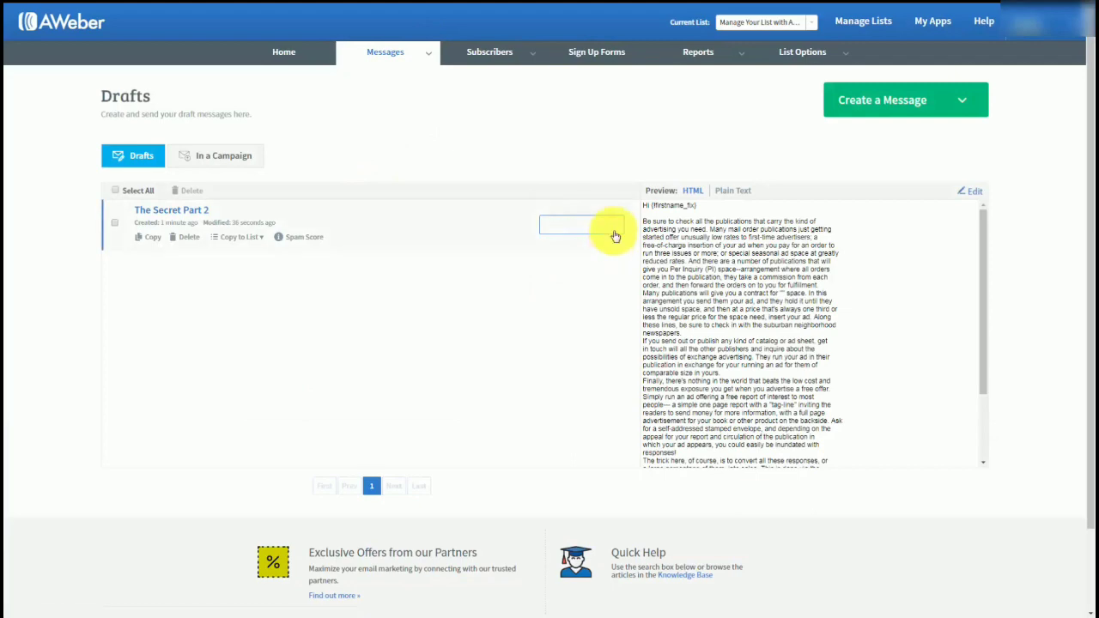
click(613, 227)
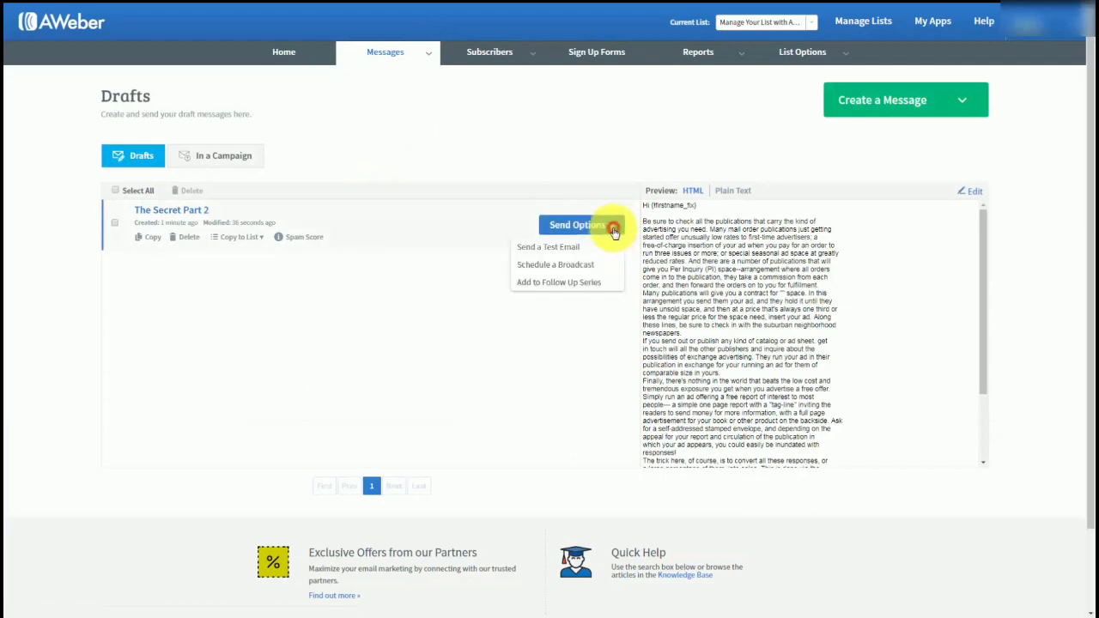
click(541, 284)
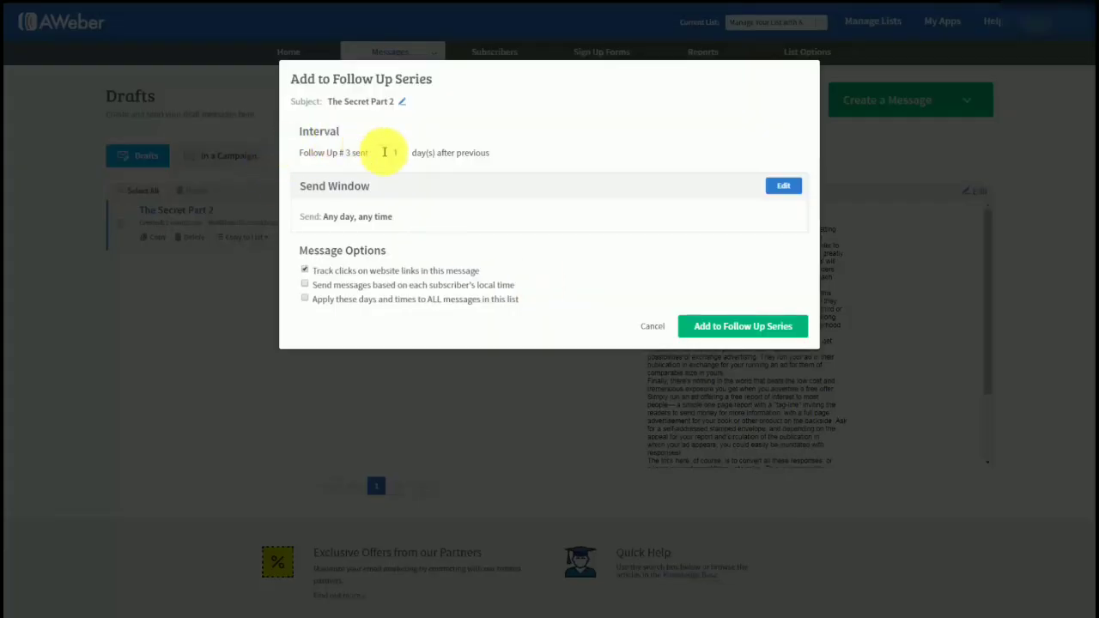
double_click(396, 153)
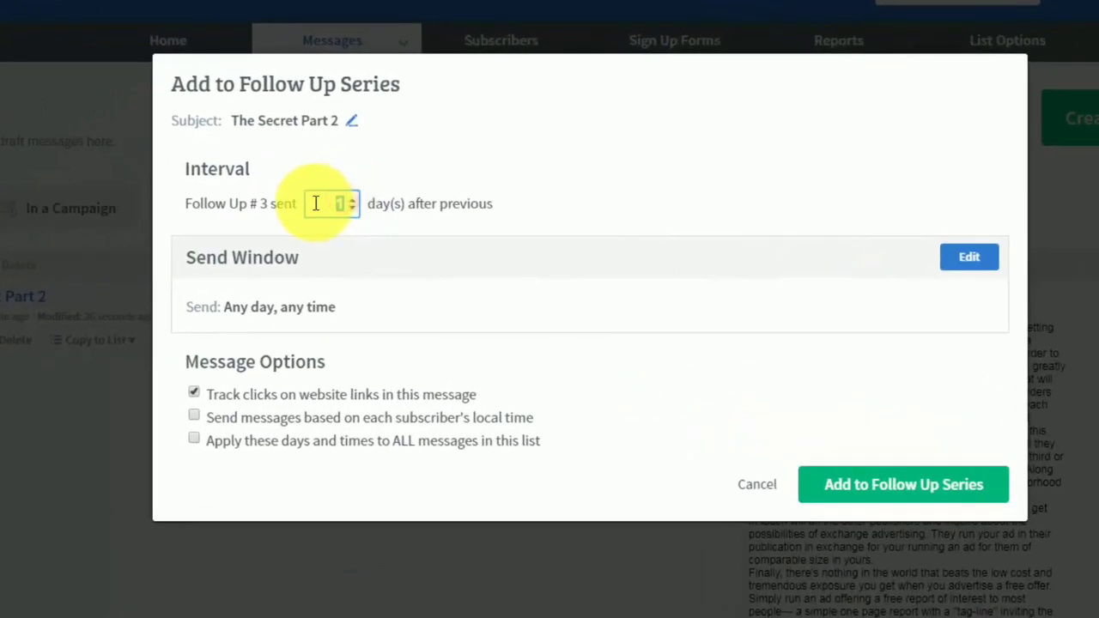
text(3)
click(637, 223)
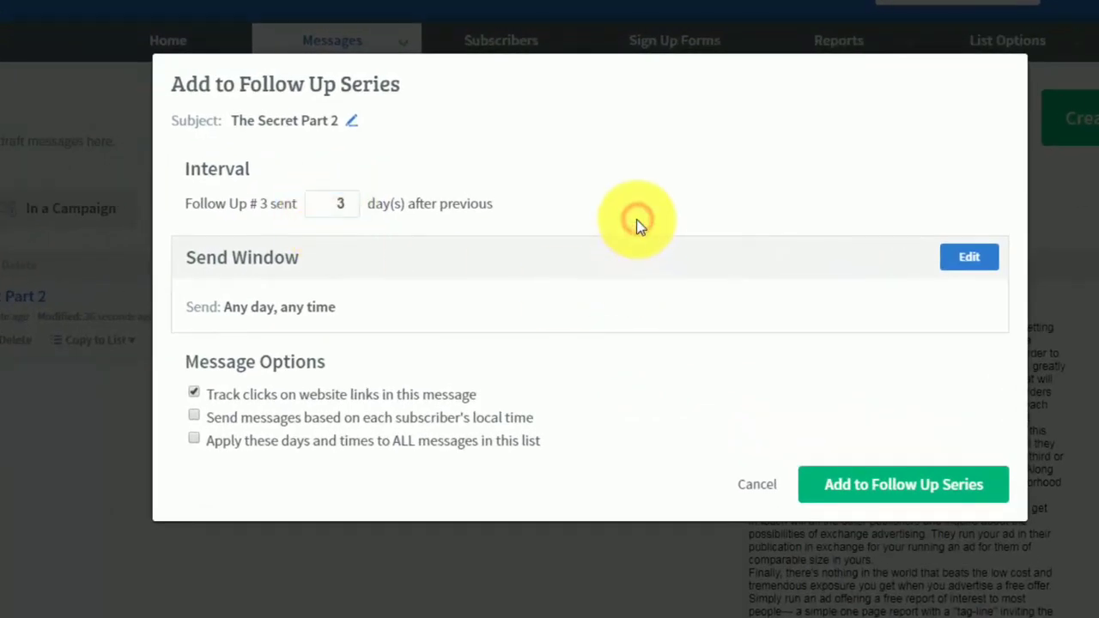
click(848, 491)
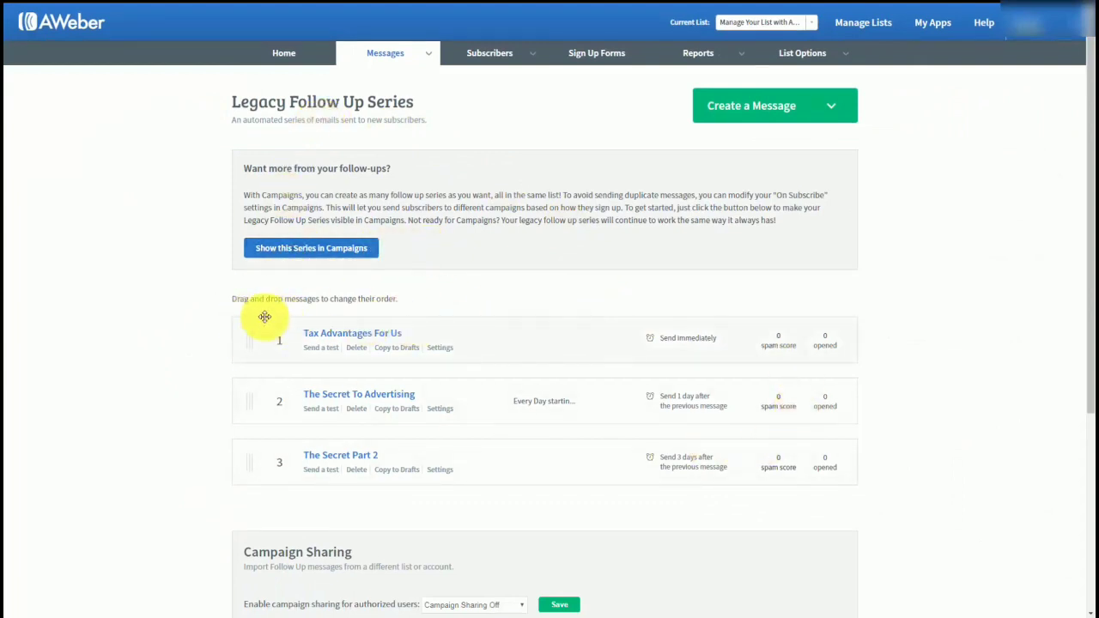
Set campaign sharing for authorized users to Follow Ups Only and save the setting.
scroll(264, 316, down, 1)
scroll(265, 317, up, 1)
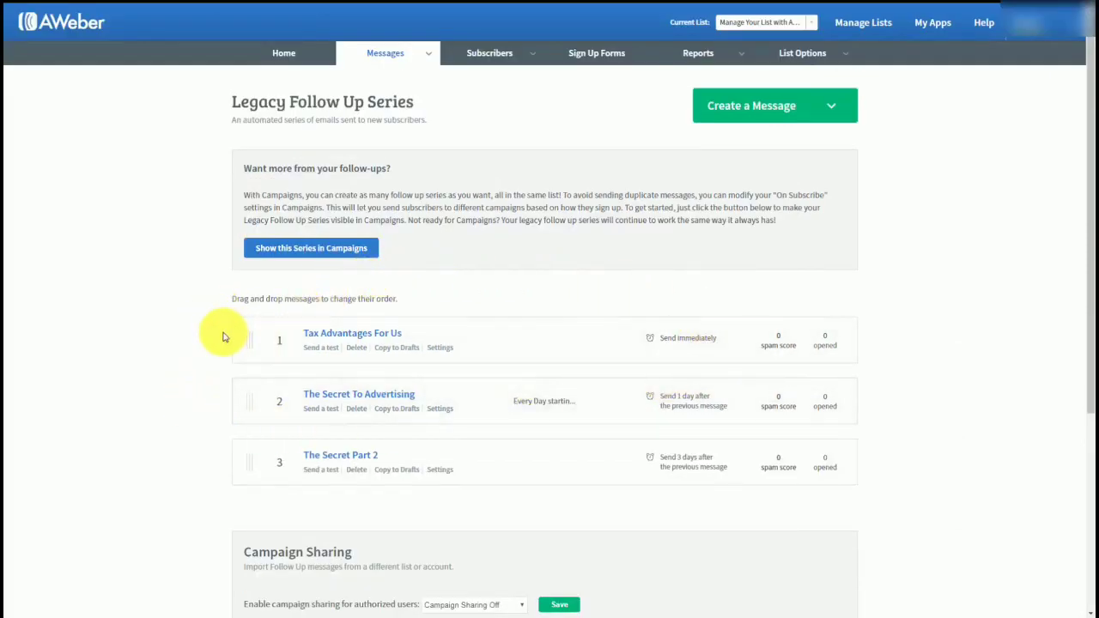
scroll(222, 337, down, 1)
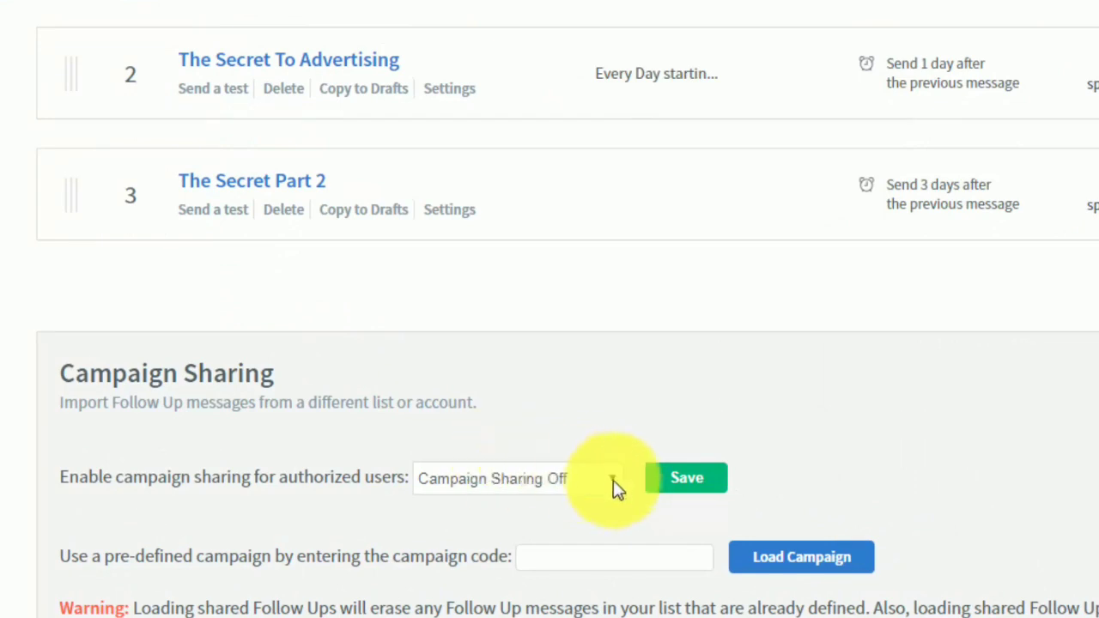
click(613, 478)
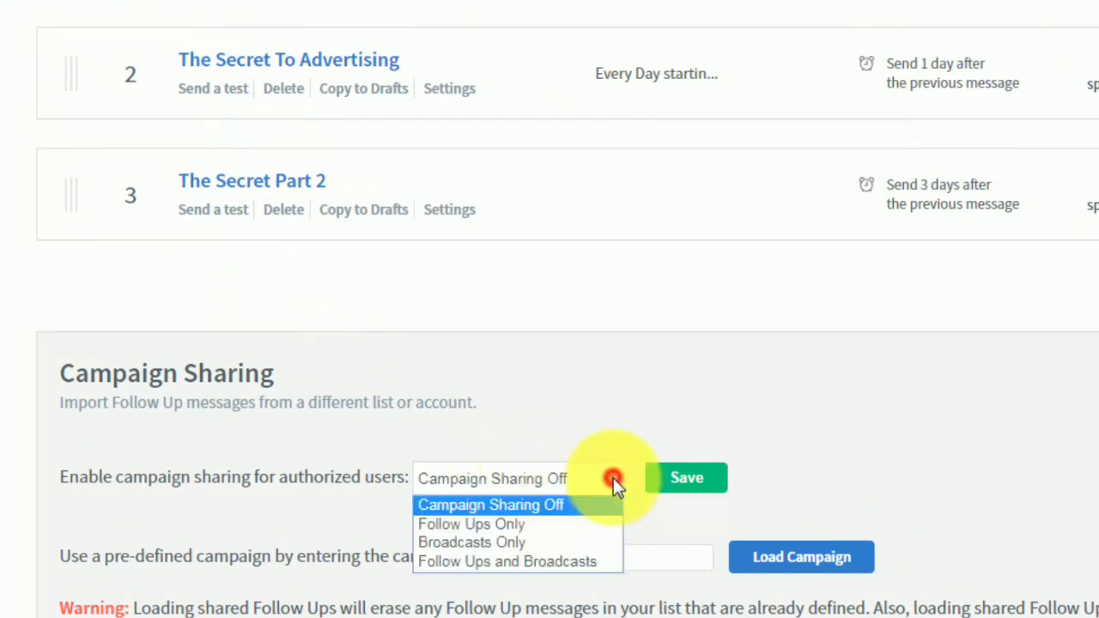
click(496, 526)
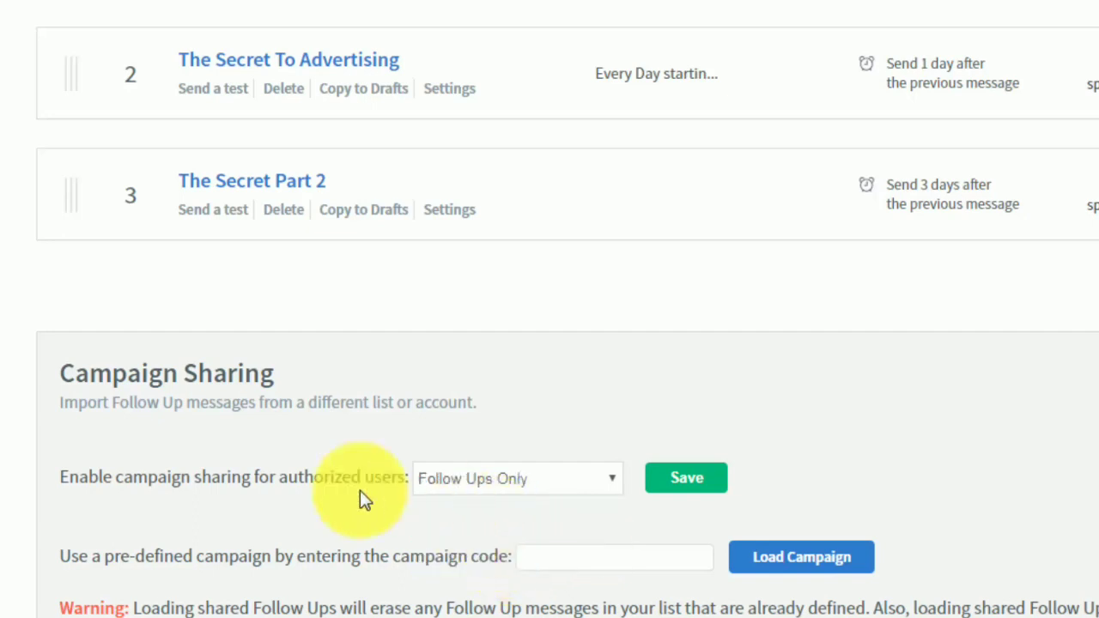
click(677, 485)
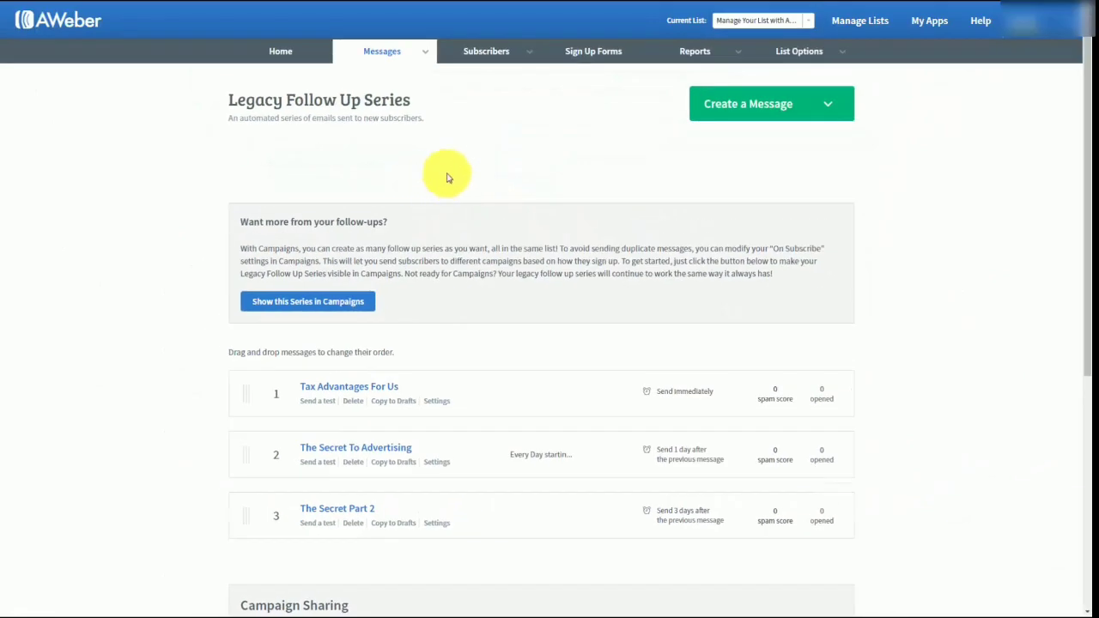
Find the campaign code for sharing the follow up series and highlight it.
scroll(457, 174, down, 2)
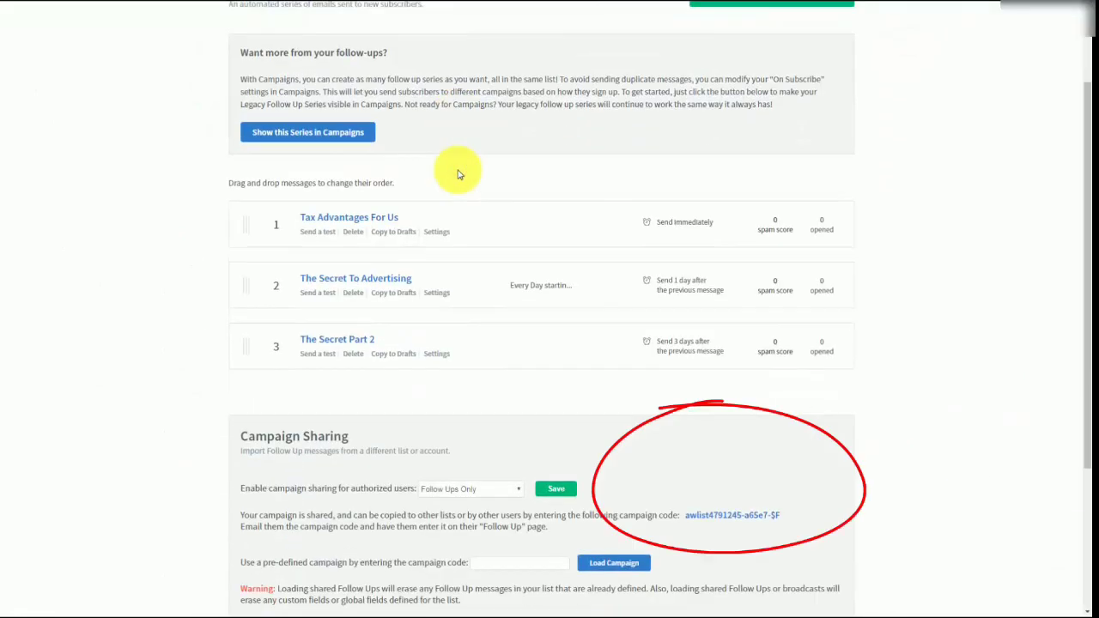
scroll(458, 173, down, 1)
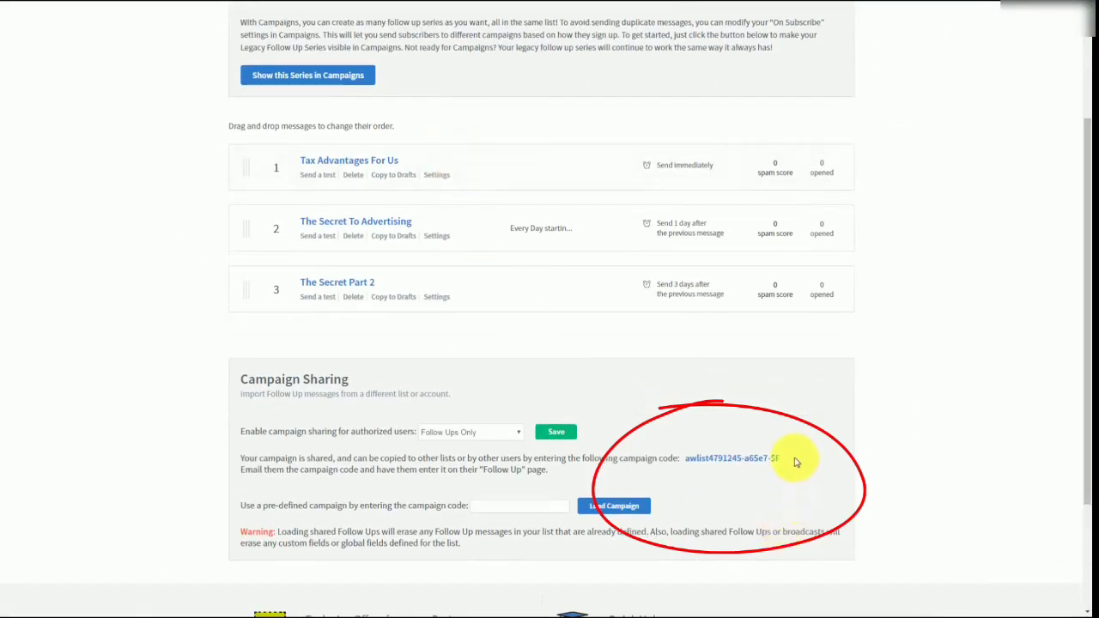
drag(780, 458, 683, 459)
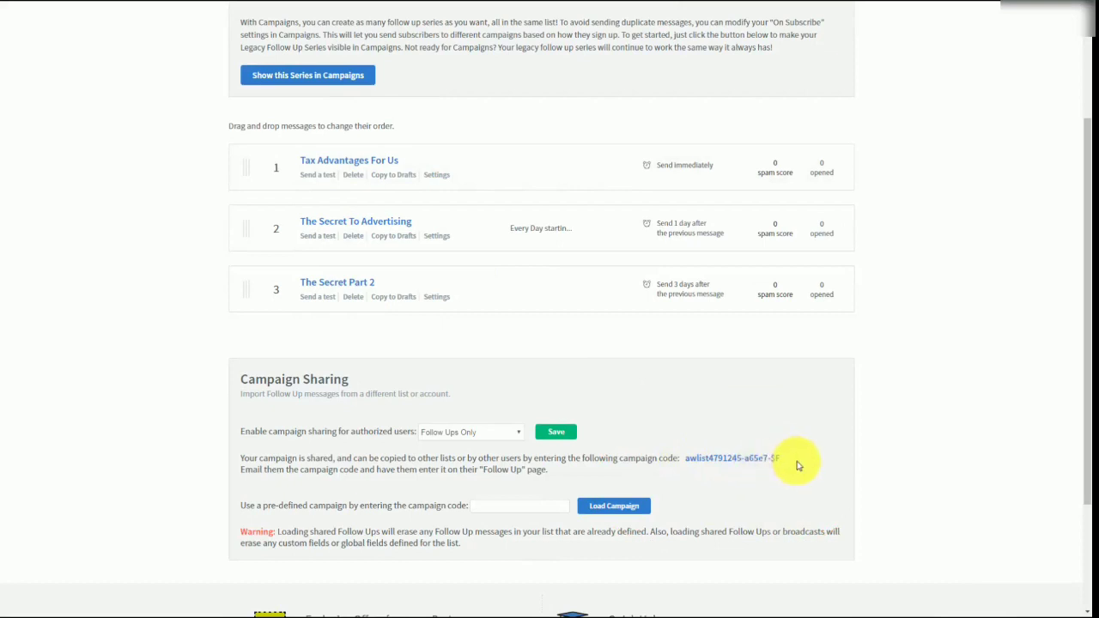
drag(791, 466, 684, 459)
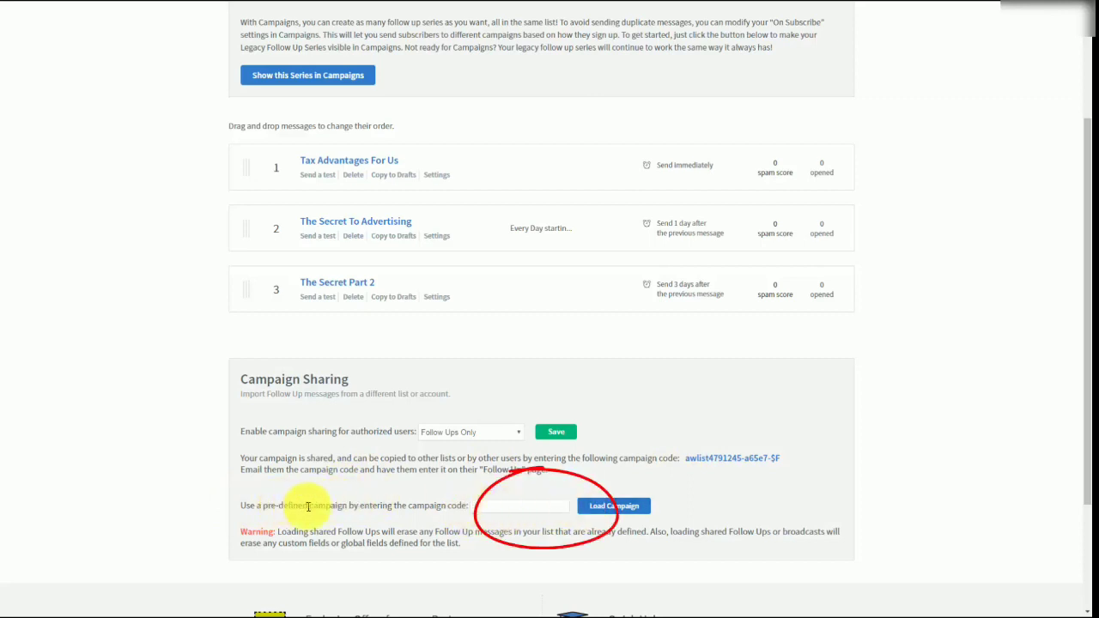
scroll(745, 505, up, 3)
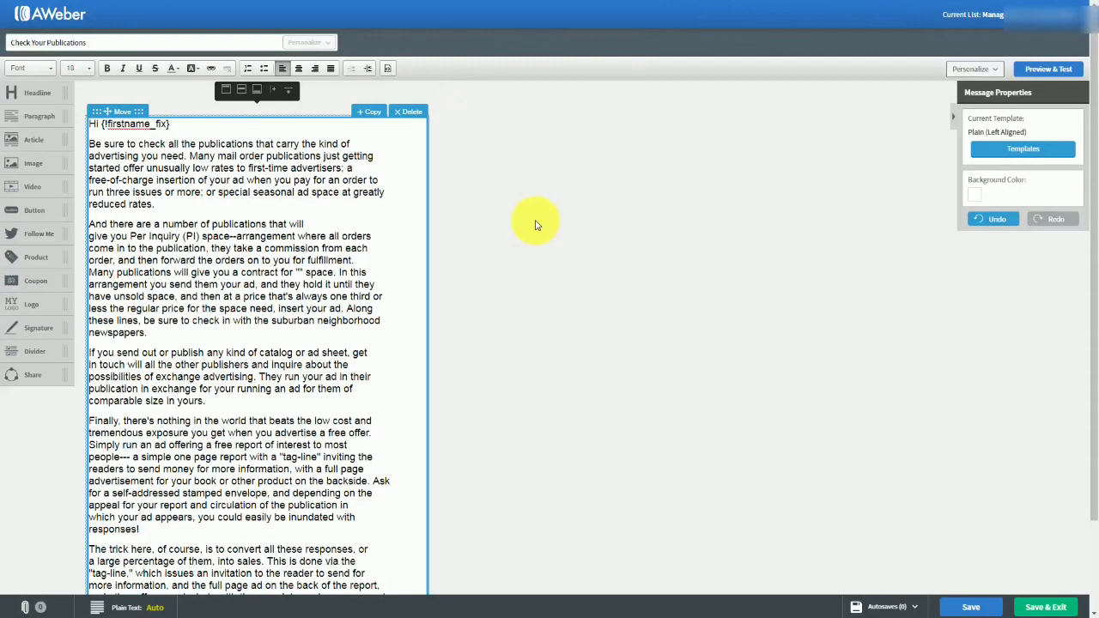
Save and exit the message "Check Your Publications" and open its broadcast settings, keeping the subject as is.
click(1030, 609)
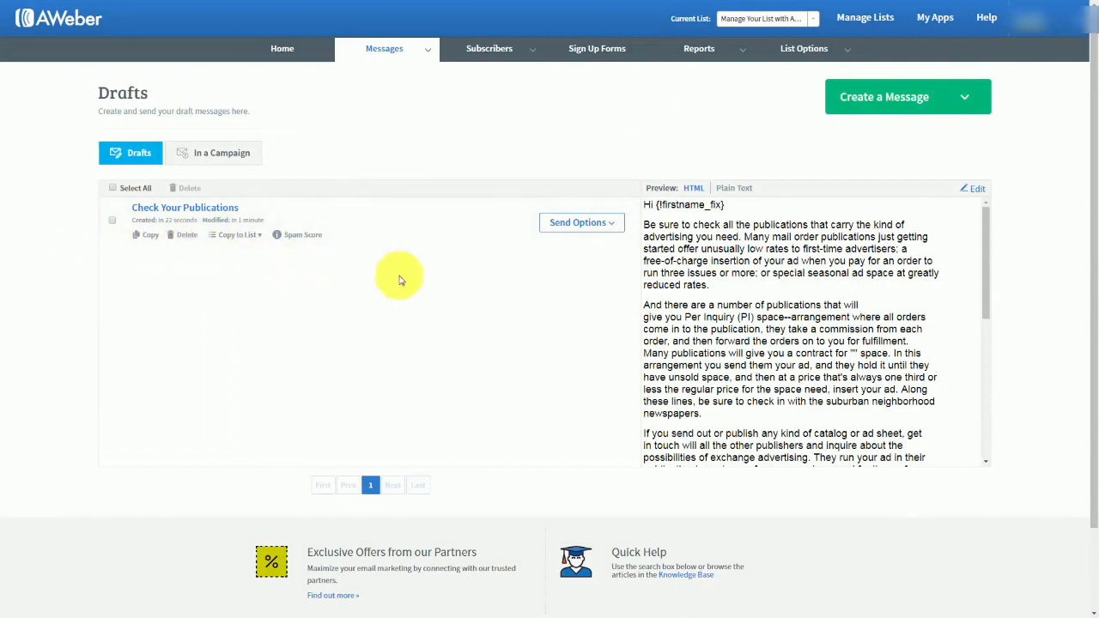
click(611, 226)
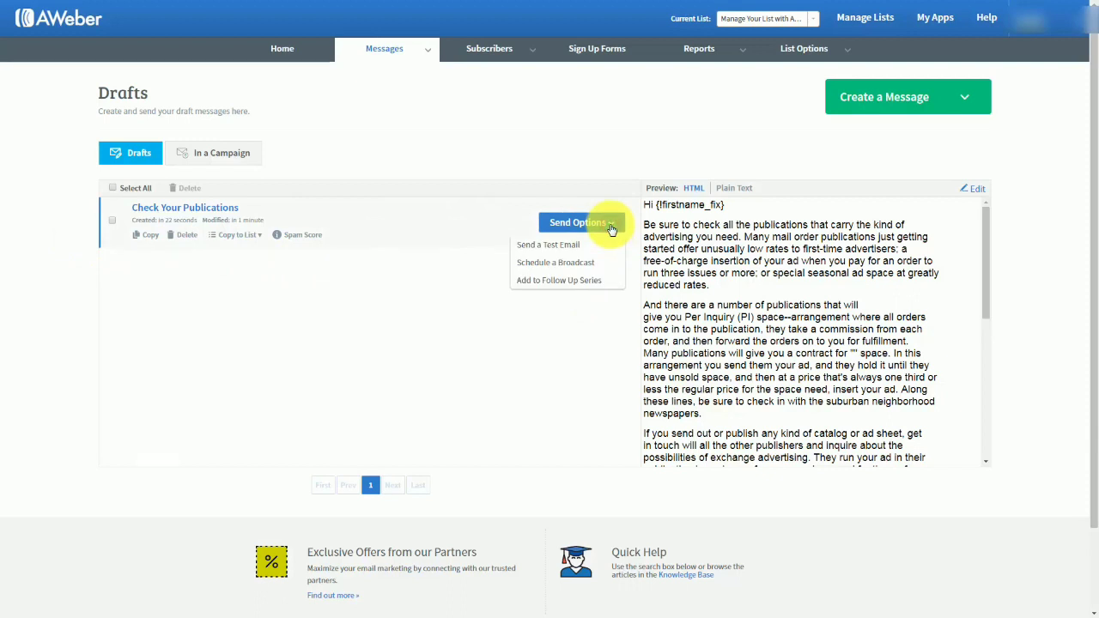
click(542, 265)
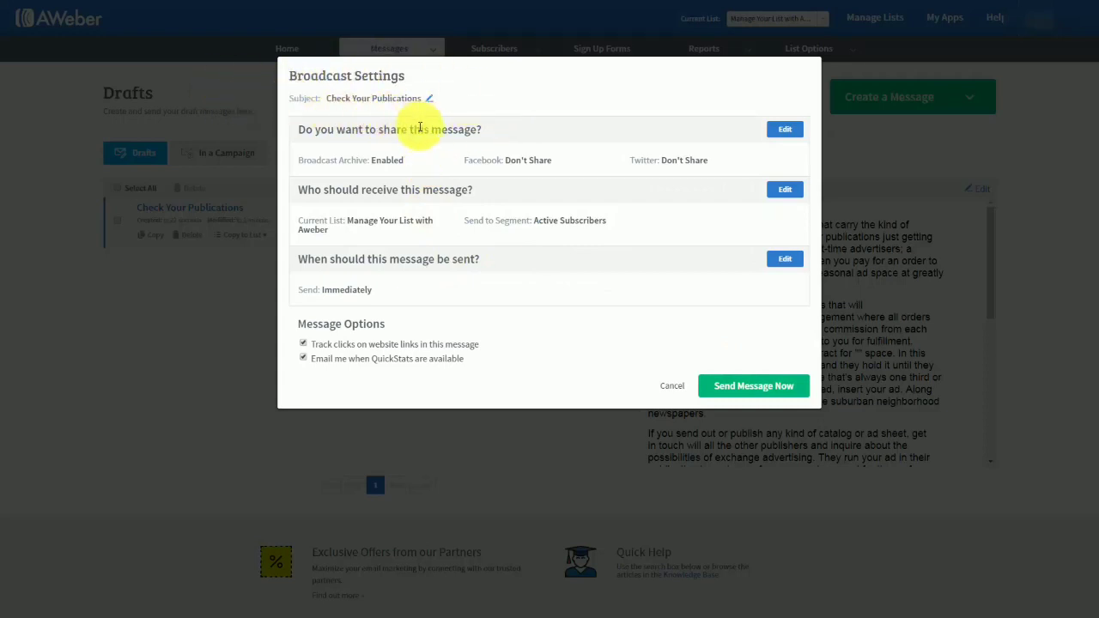
click(430, 100)
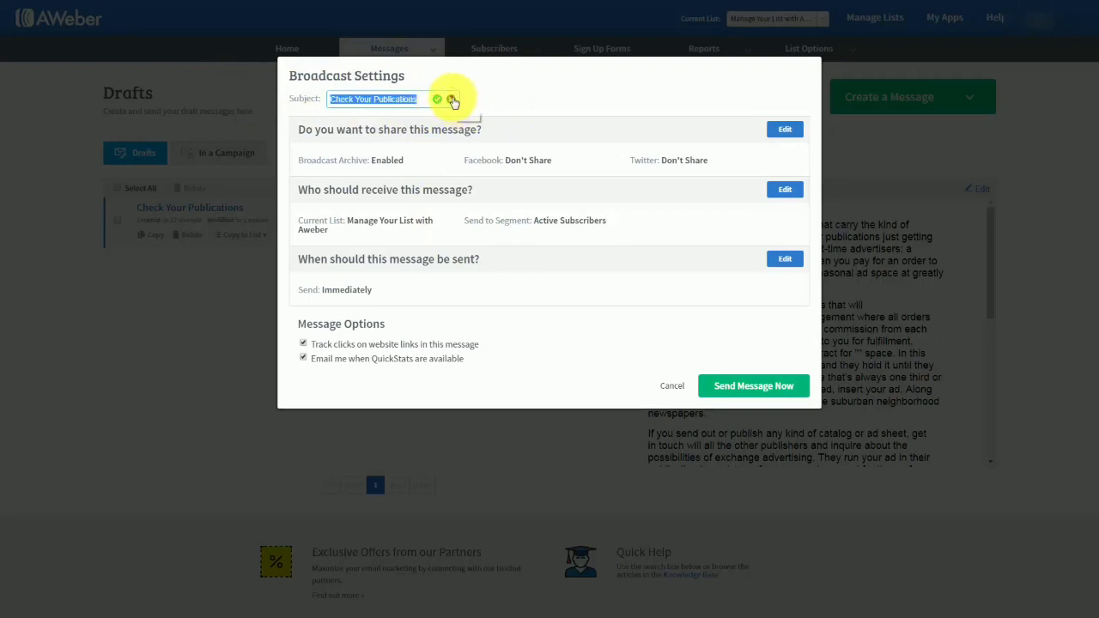
click(450, 99)
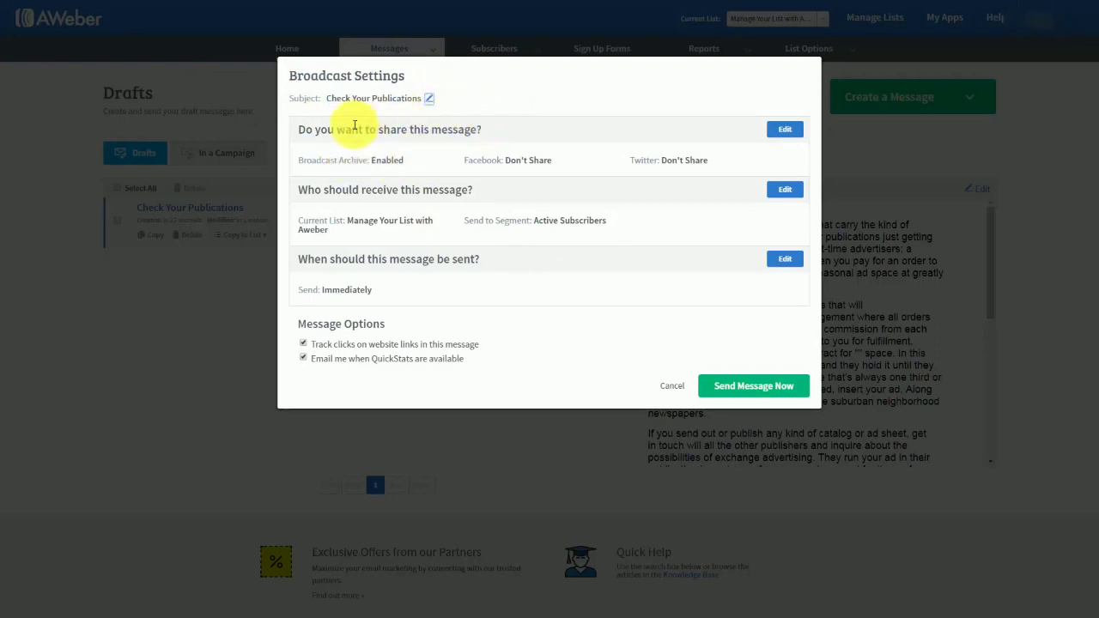
Review the broadcast's sharing settings and the archive homepage link, and apply them with the Broadcast Archive enabled.
click(783, 131)
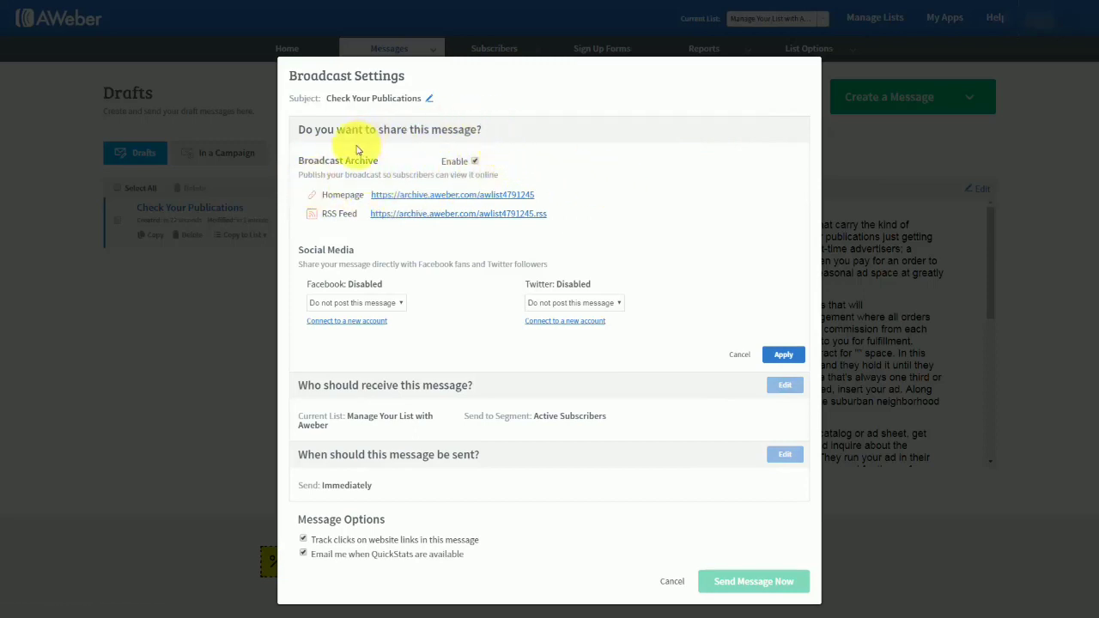
click(408, 200)
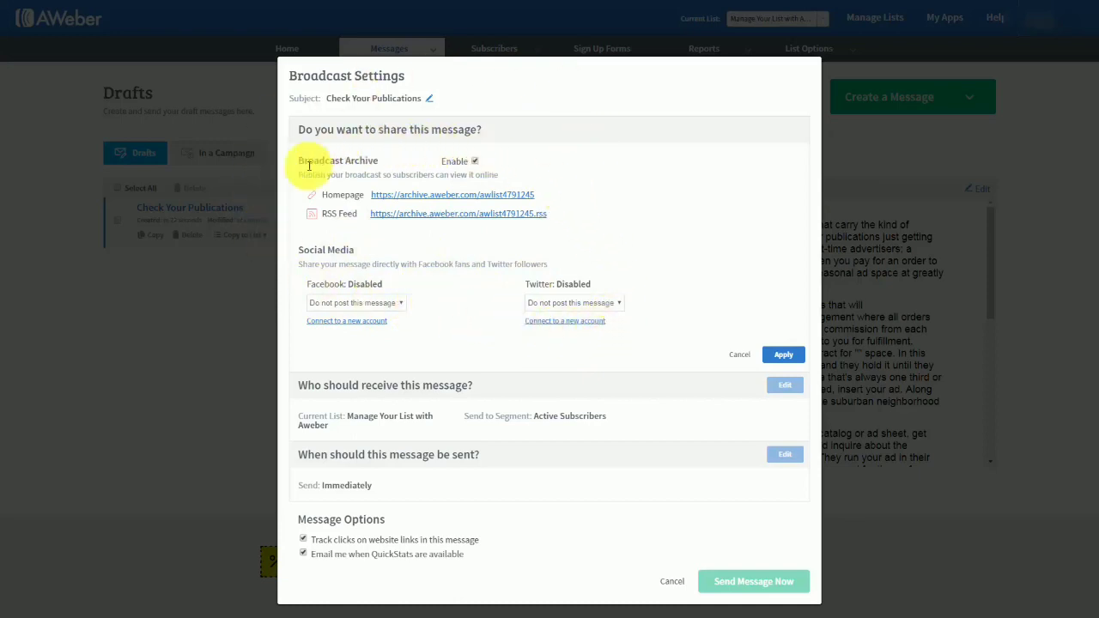
click(783, 356)
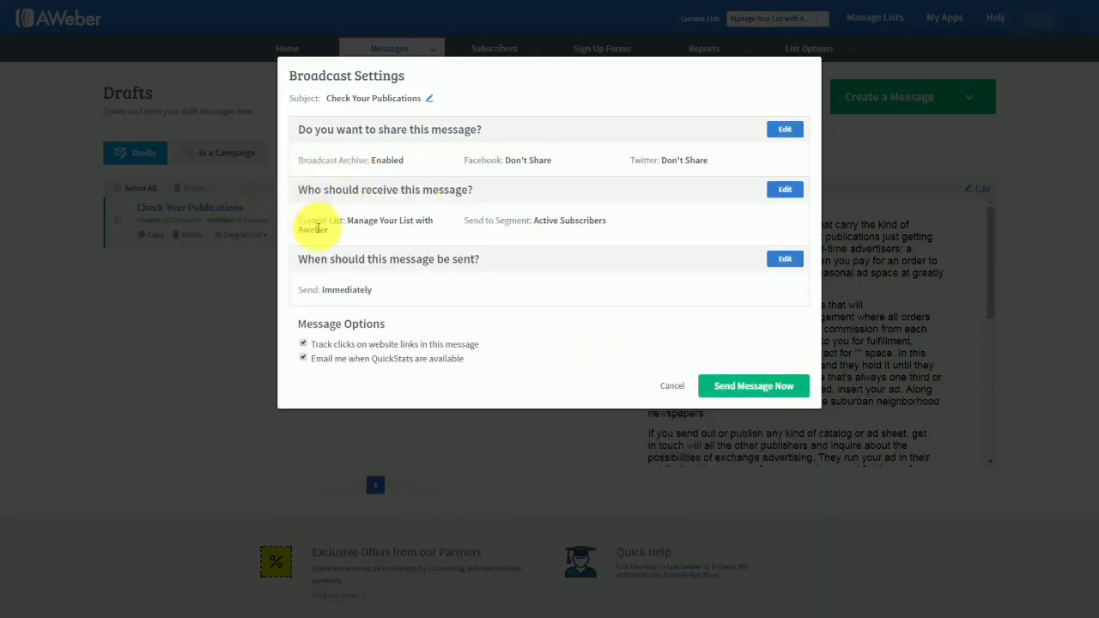
Include subscribers on the first two lists in the broadcast and exclude subscribers on the third list.
click(784, 192)
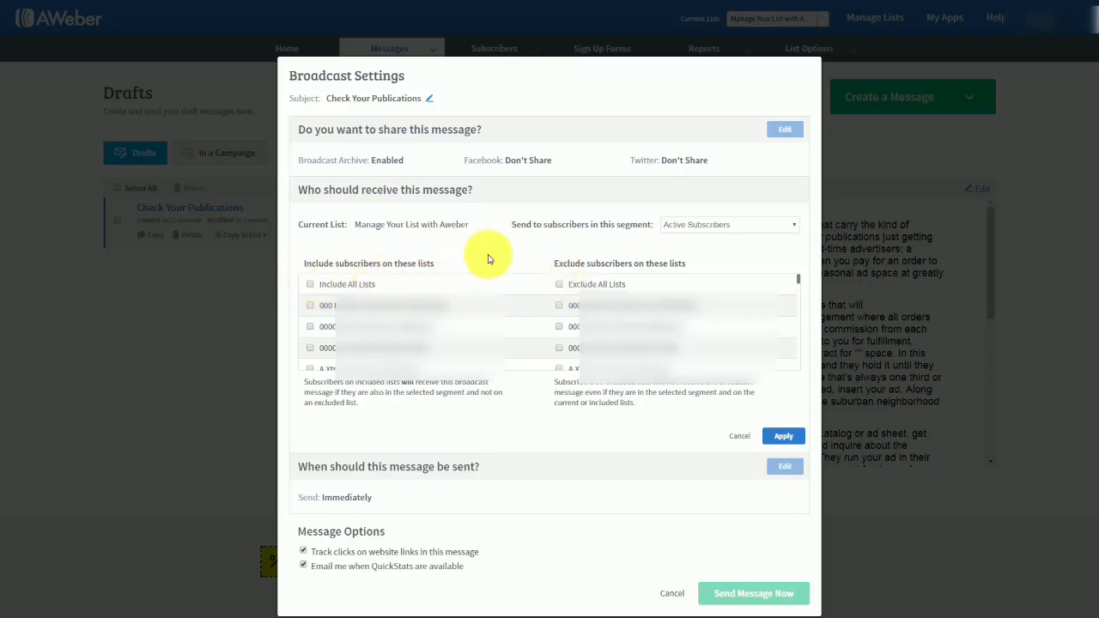
click(311, 307)
click(309, 326)
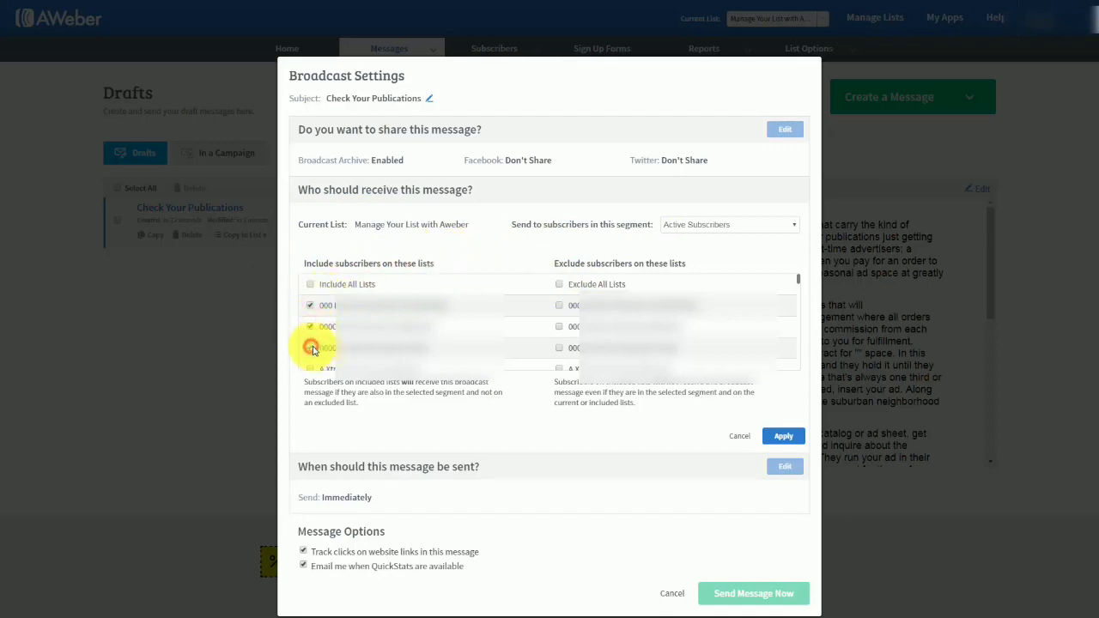
click(311, 347)
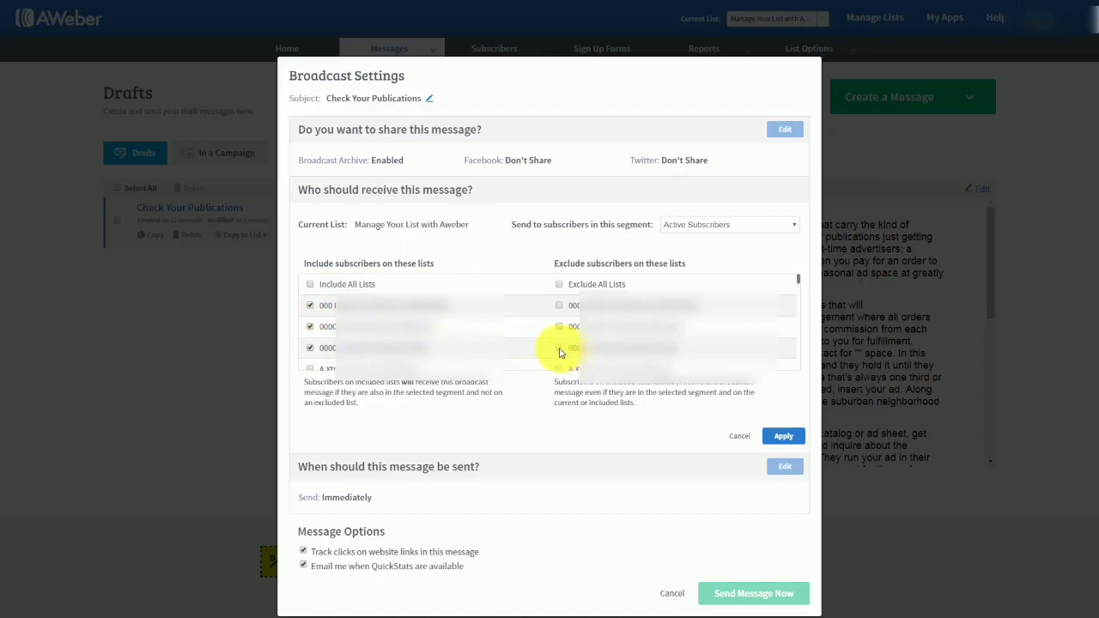
click(559, 348)
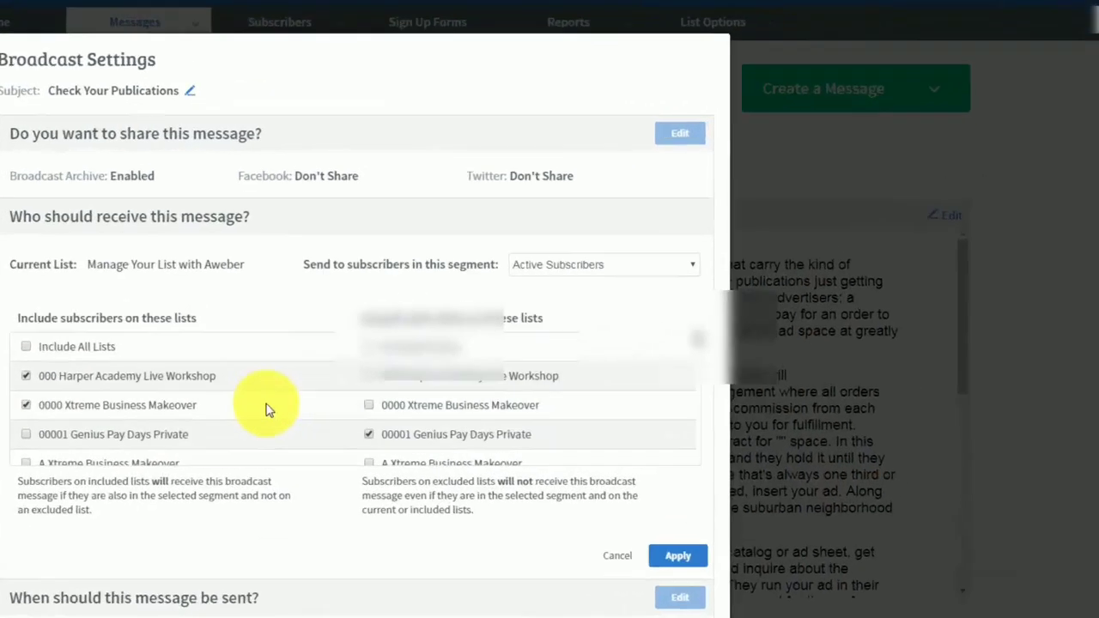
Look through the subscriber segment choices, keep Active Subscribers, and apply the recipient settings.
click(747, 224)
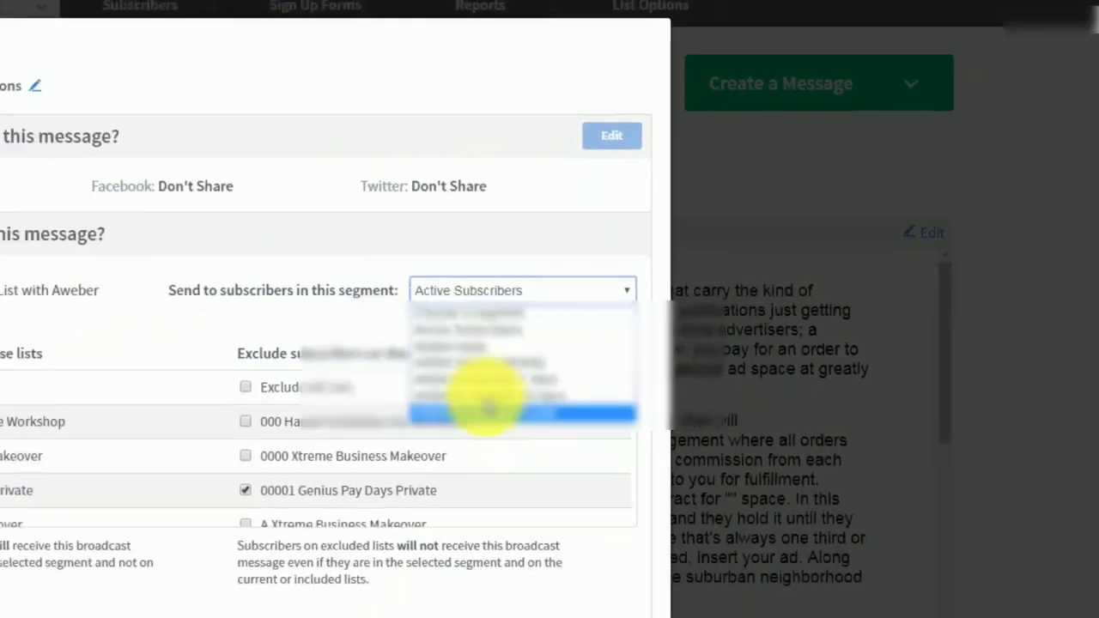
click(617, 203)
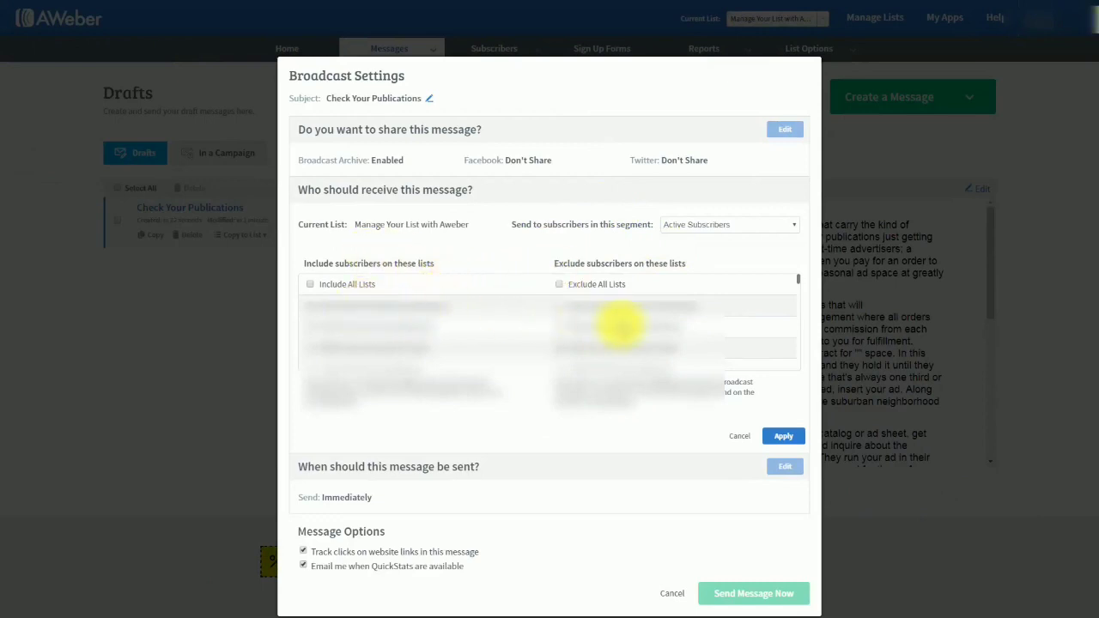
click(732, 227)
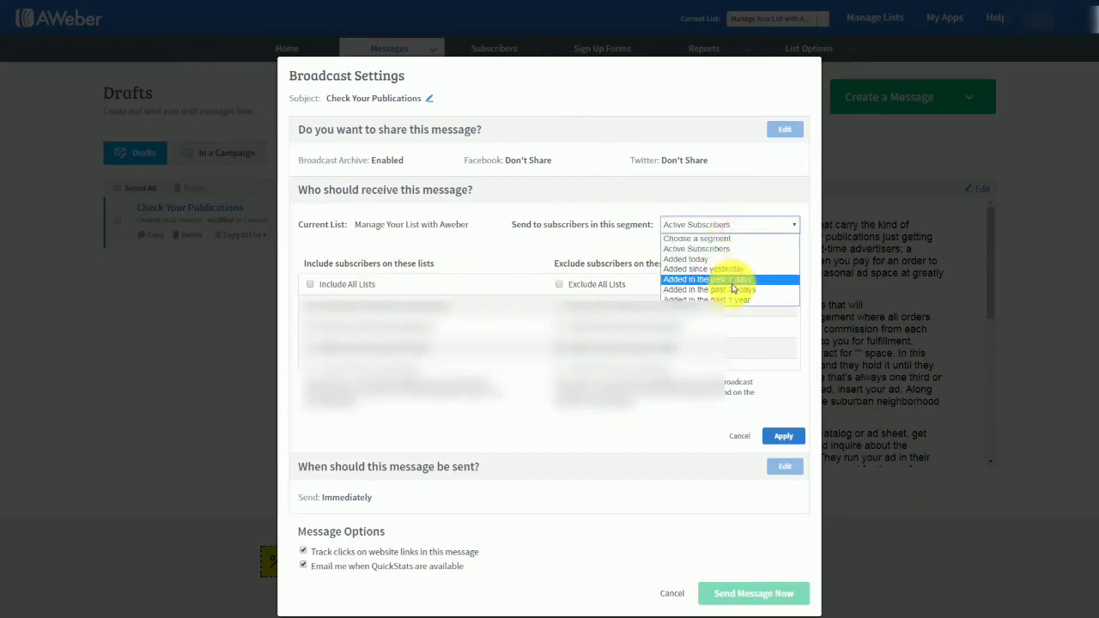
click(616, 240)
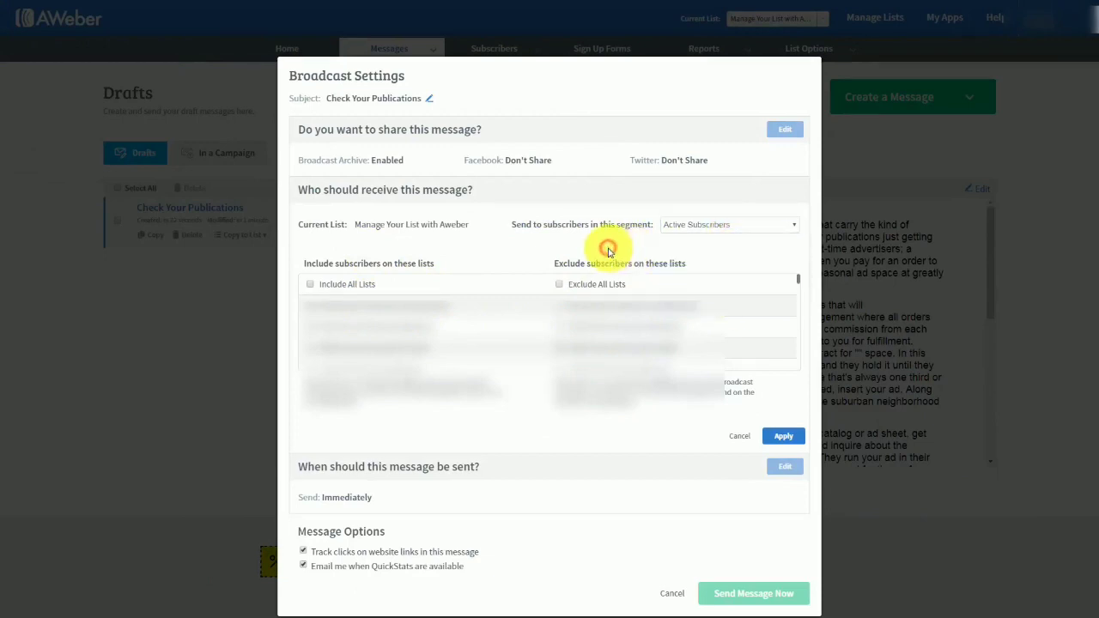
click(774, 436)
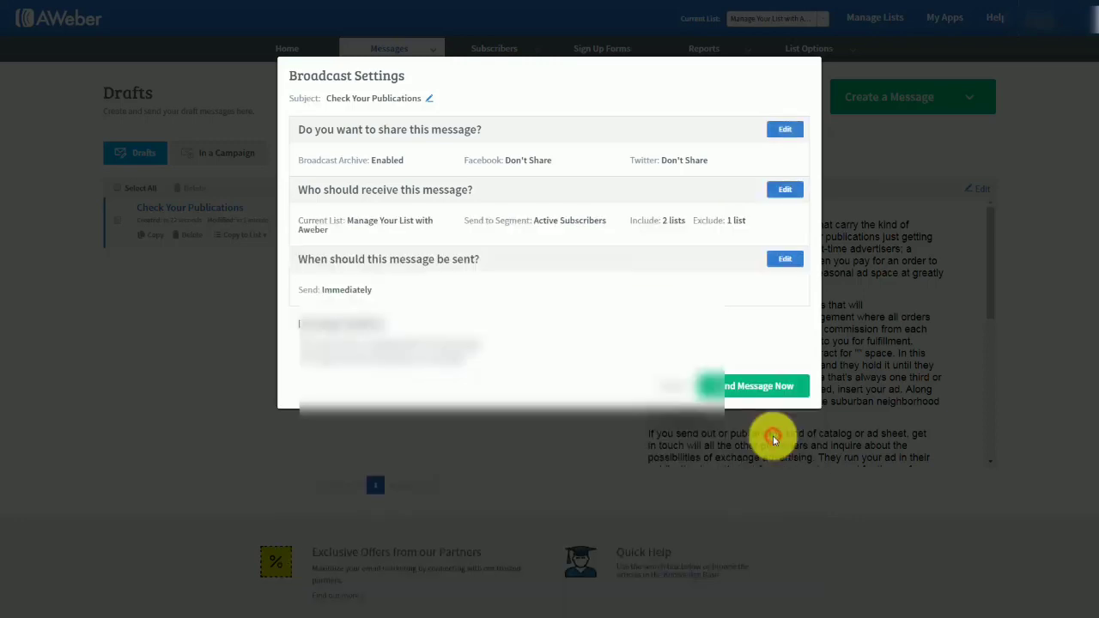
Try scheduling the broadcast for 8:00 am on August 31, October 12 and September 4, 2017, and discard the schedule.
click(782, 259)
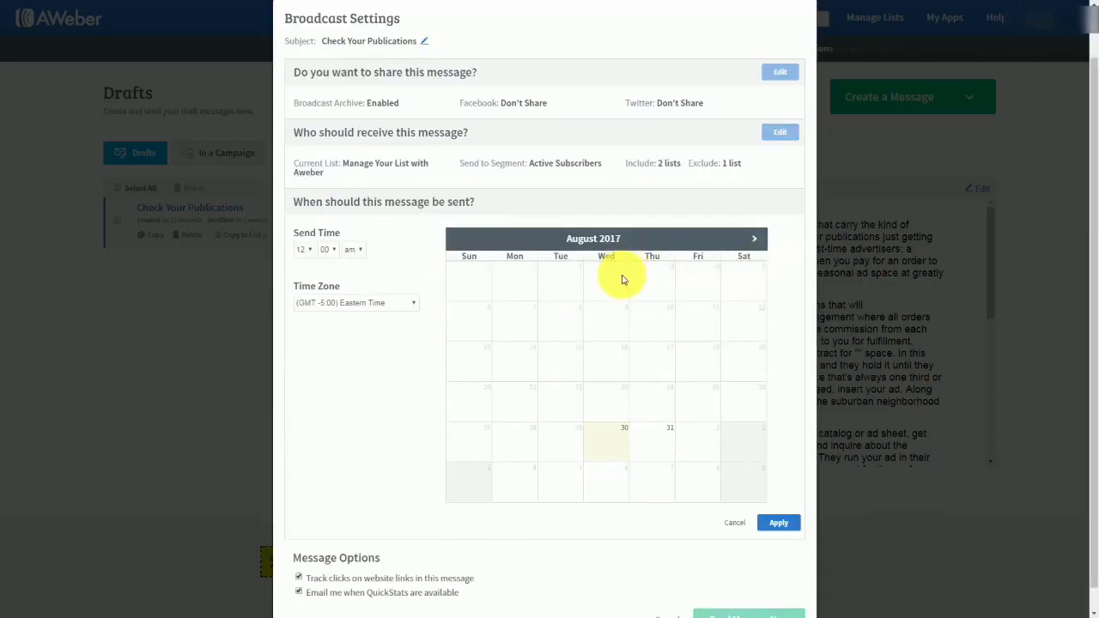
click(311, 250)
click(302, 335)
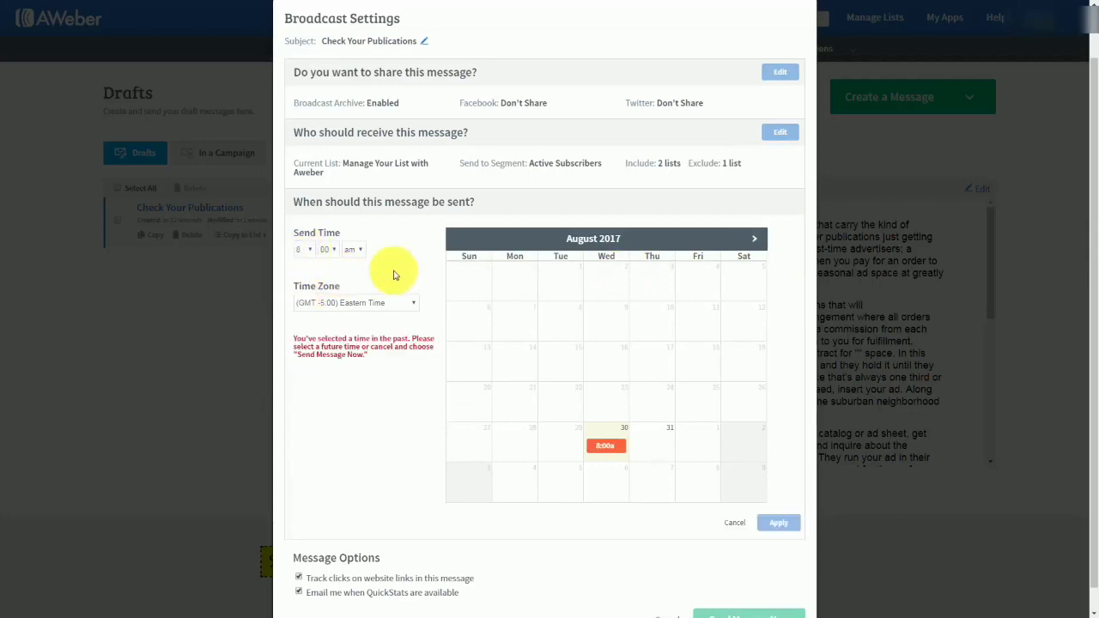
click(671, 472)
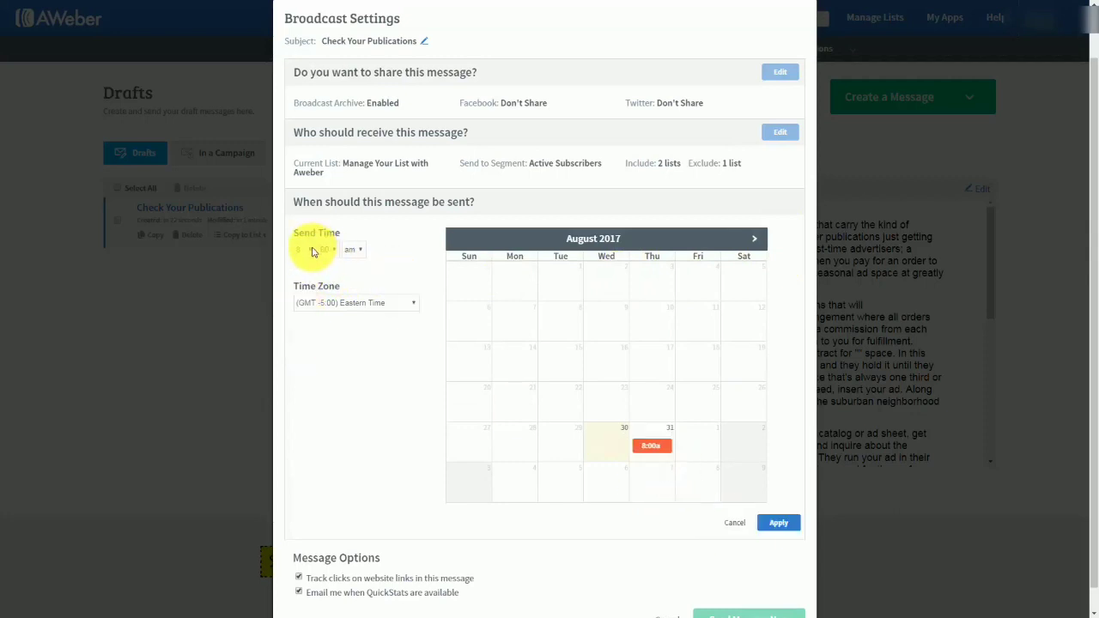
click(754, 240)
click(755, 240)
click(654, 311)
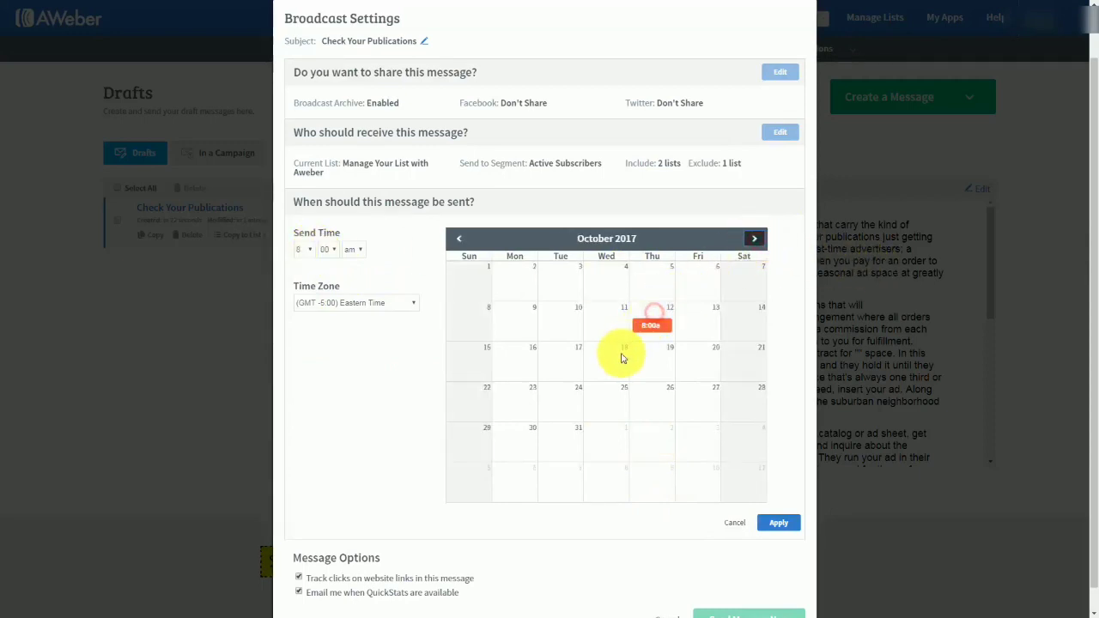
click(459, 239)
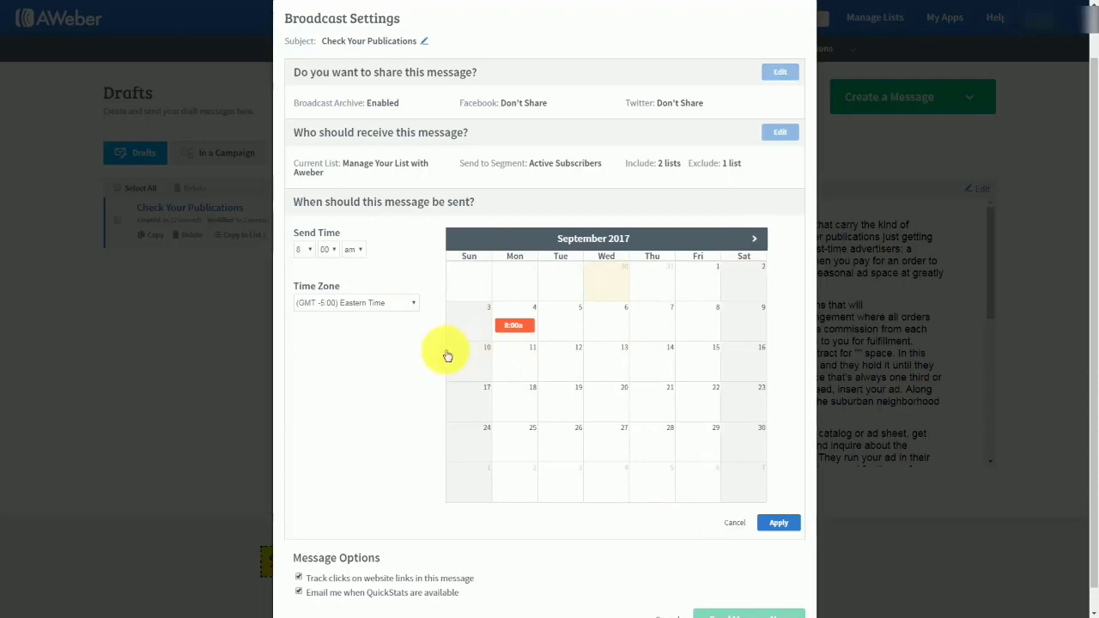
scroll(358, 375, down, 1)
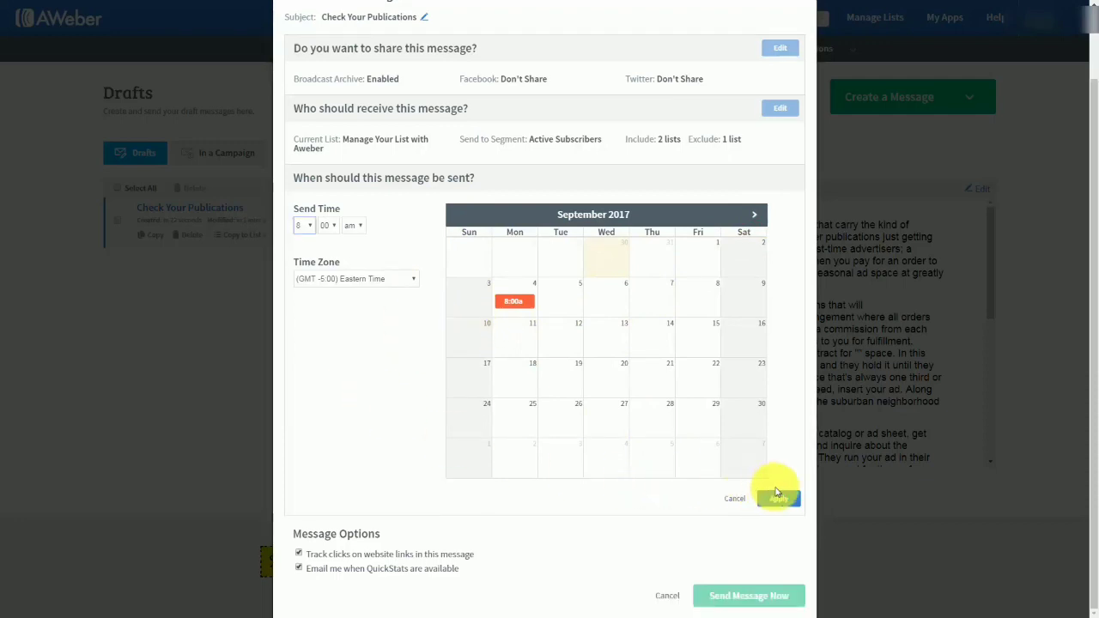
click(732, 499)
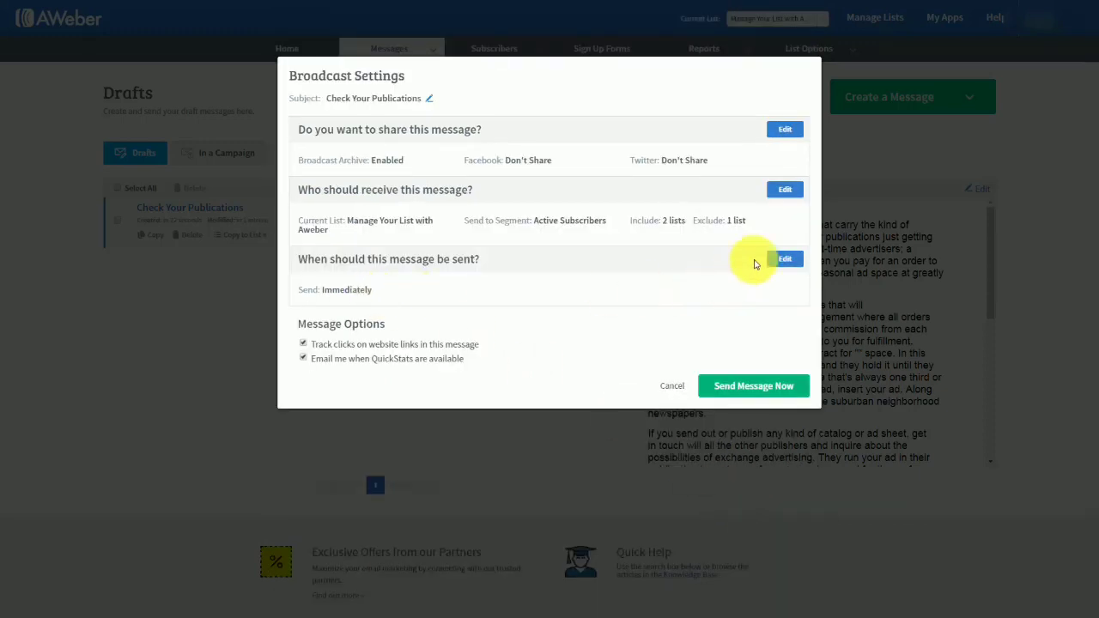
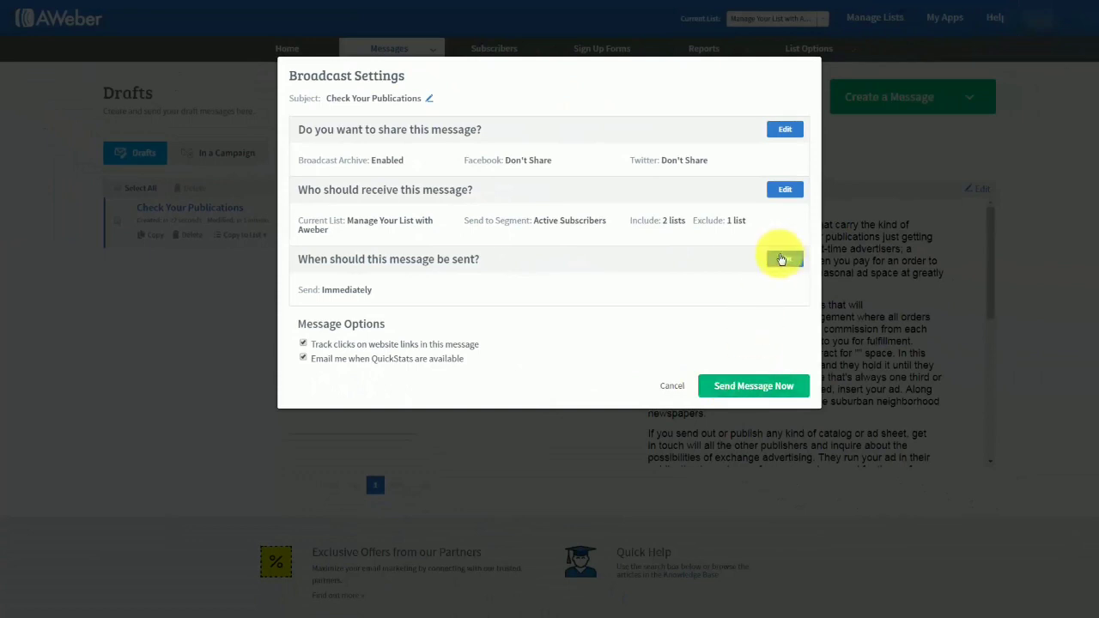
Schedule the Check Your Publications broadcast for September 6, 2017 at 12:00 AM, and unschedule it again.
click(783, 260)
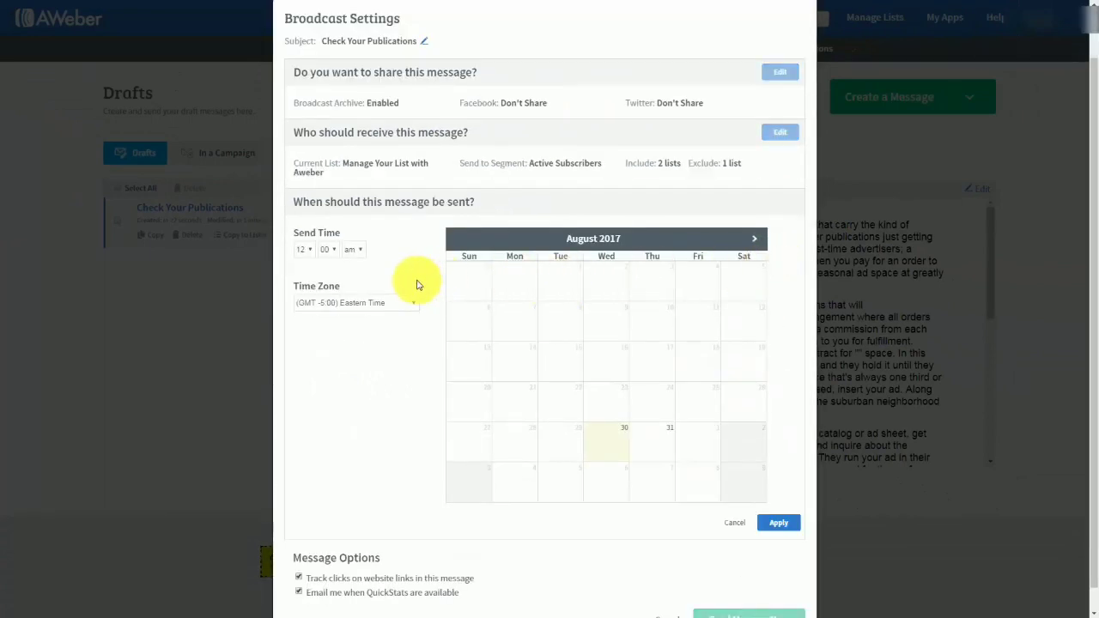
click(754, 238)
click(610, 333)
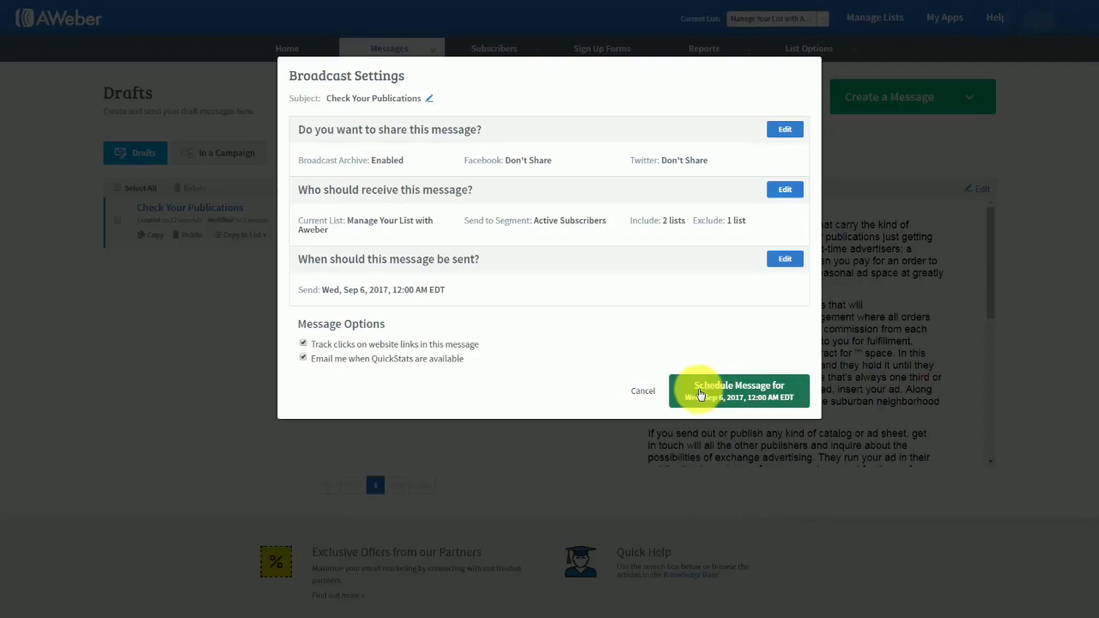
click(700, 392)
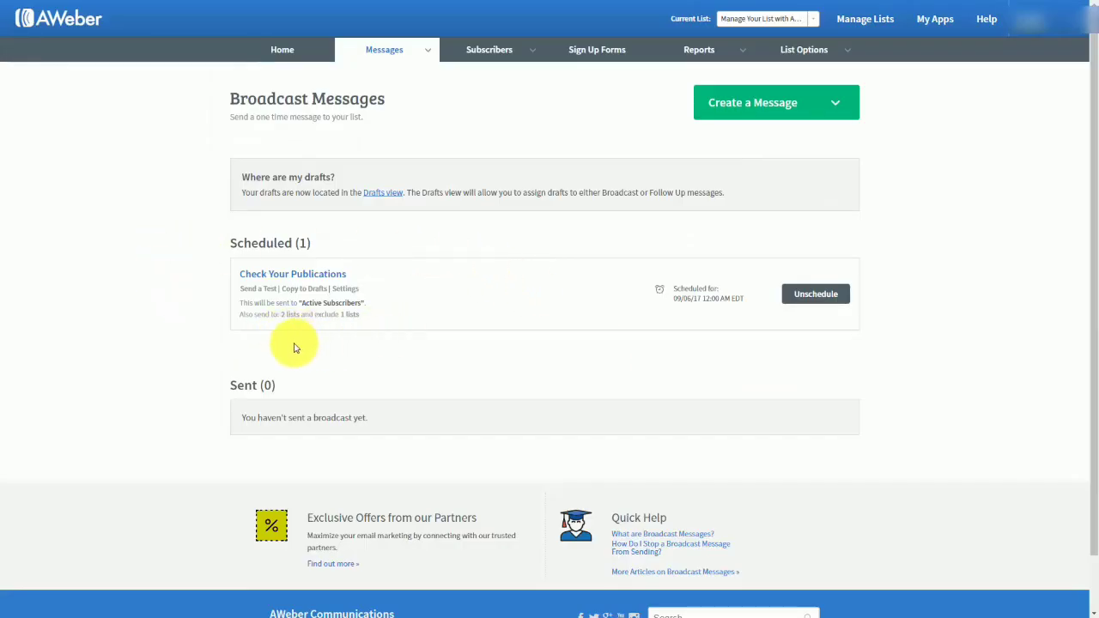
click(809, 295)
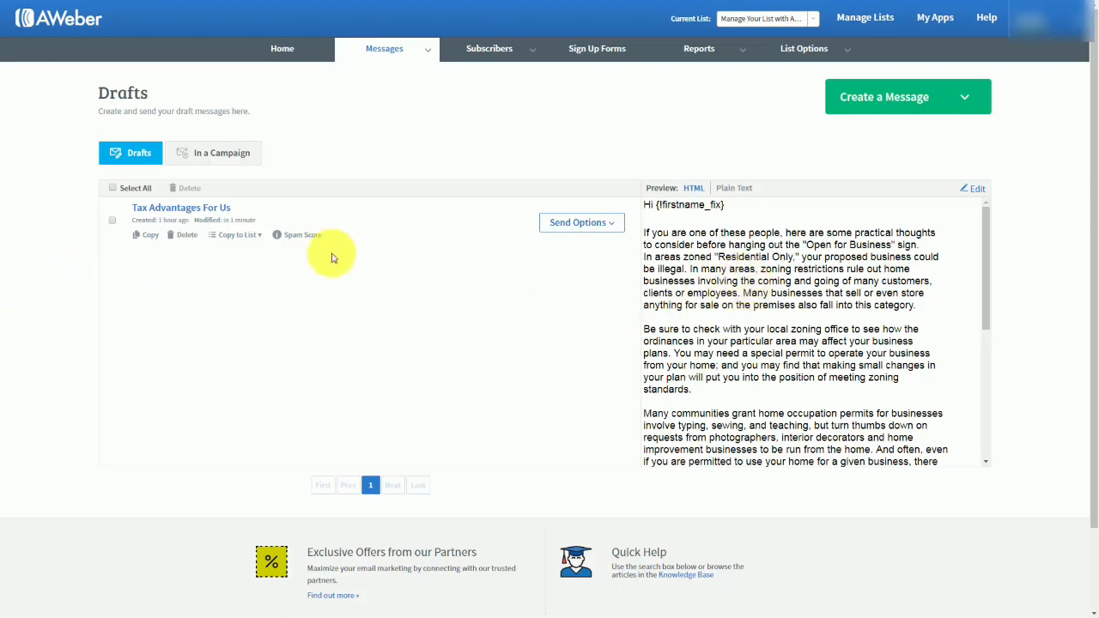
click(975, 191)
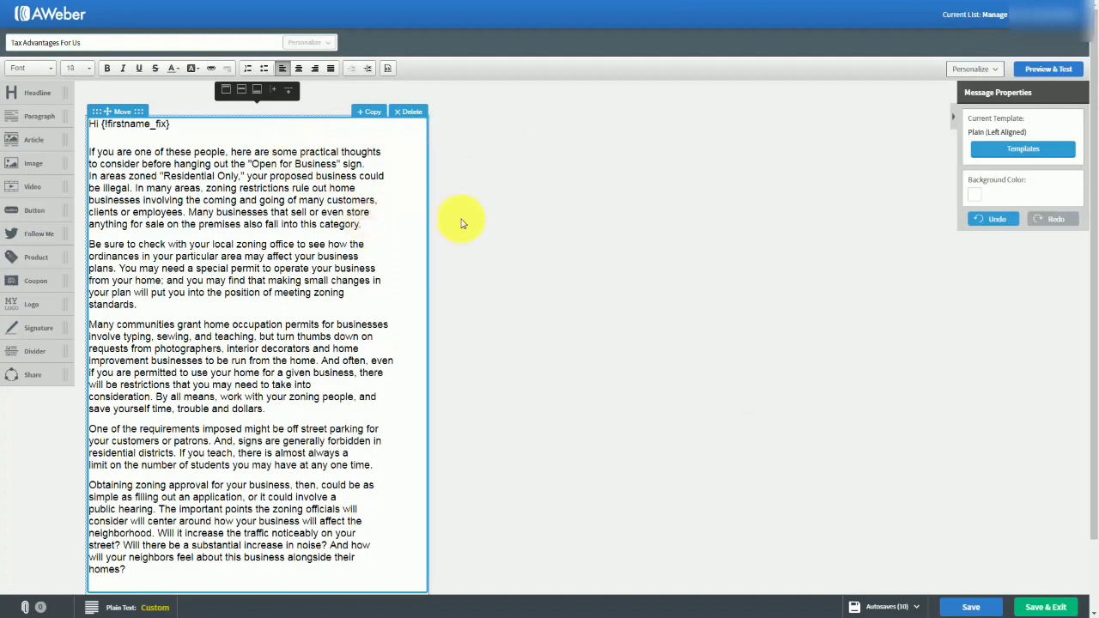
key(Return)
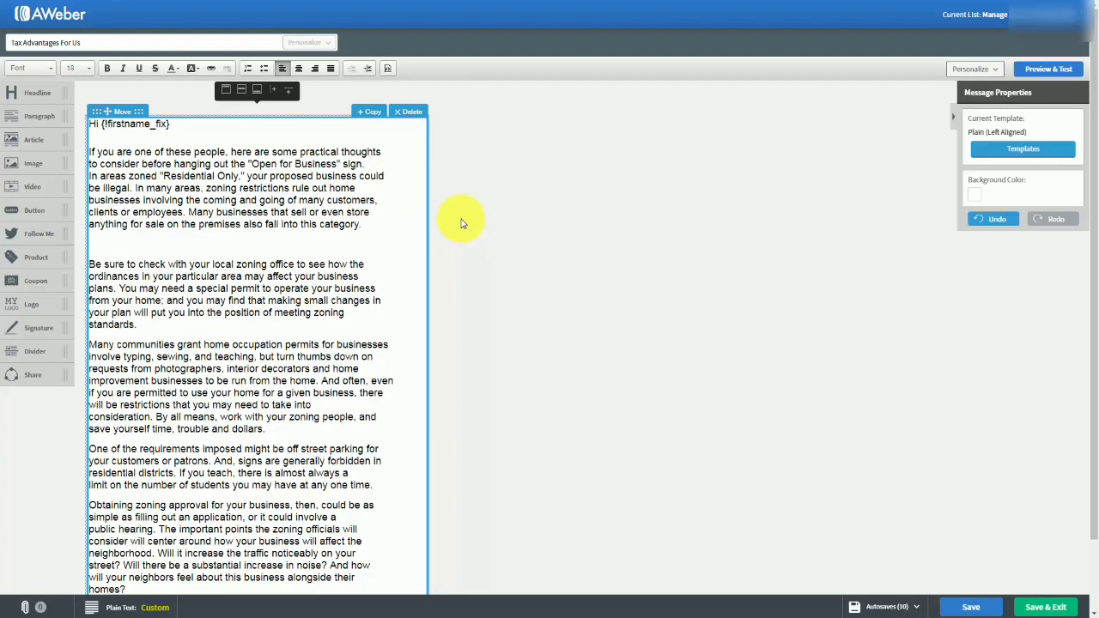
text(http://haon.biz/cfwop/)
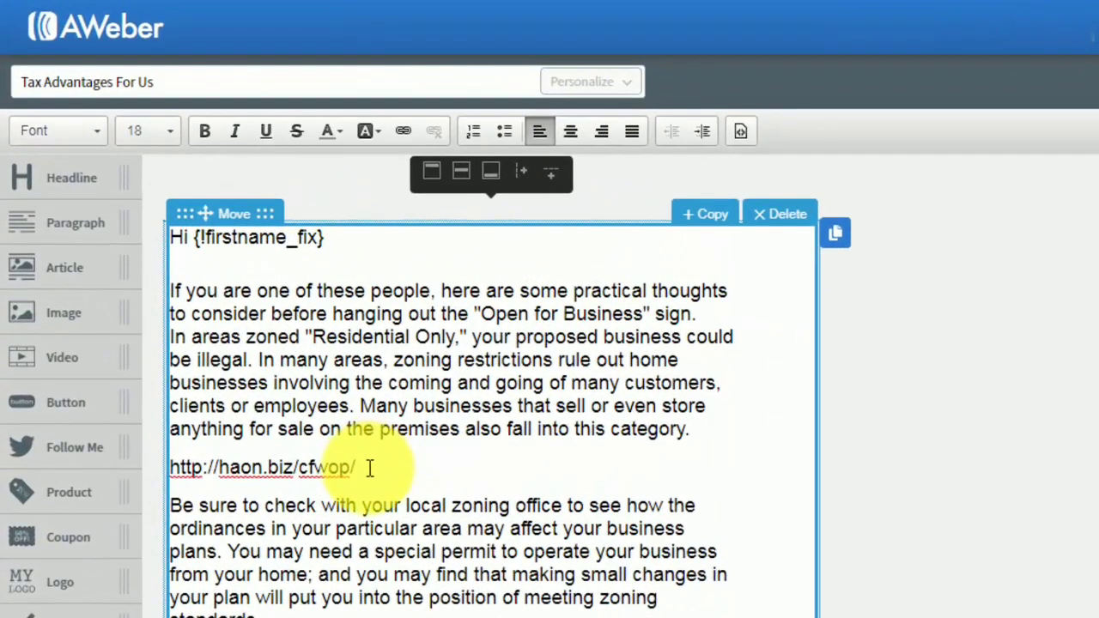
drag(369, 467, 169, 465)
key(ctrl+c)
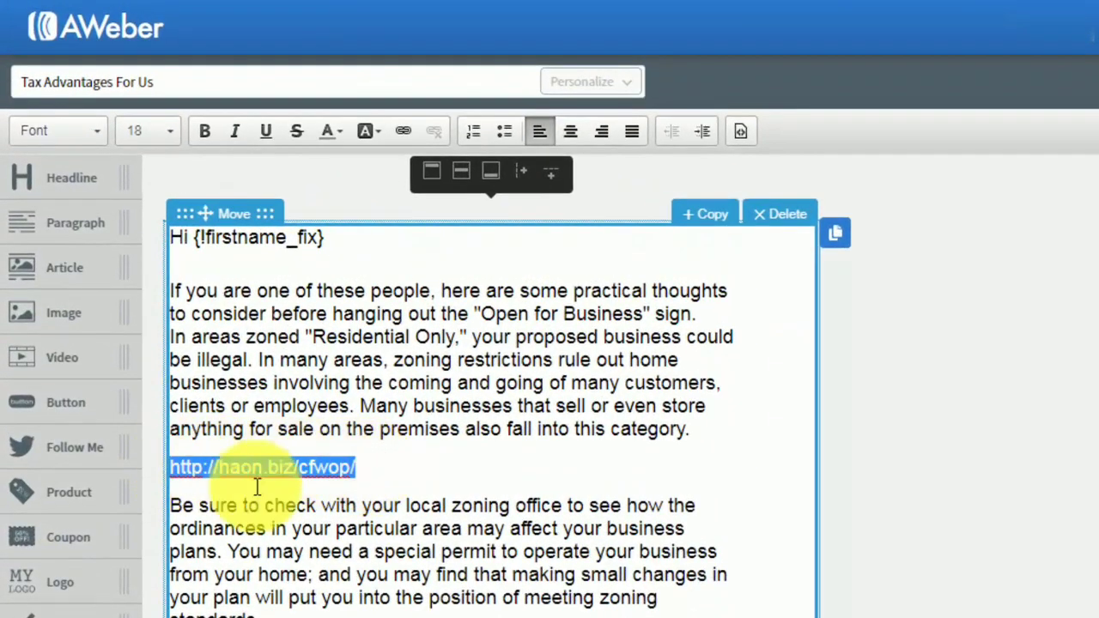
click(402, 134)
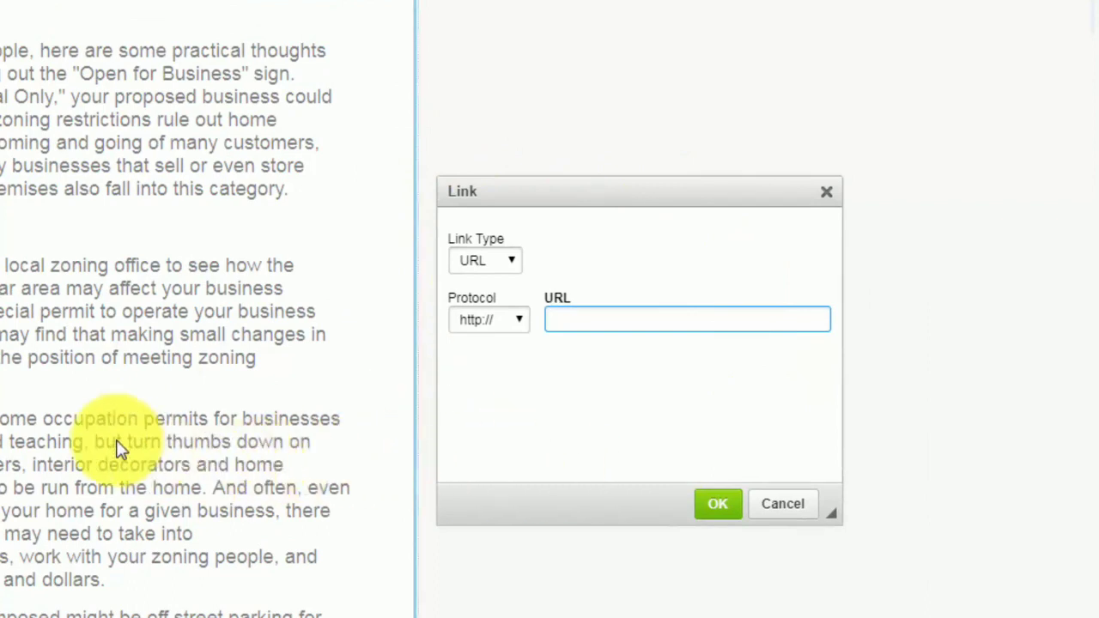
right_click(559, 319)
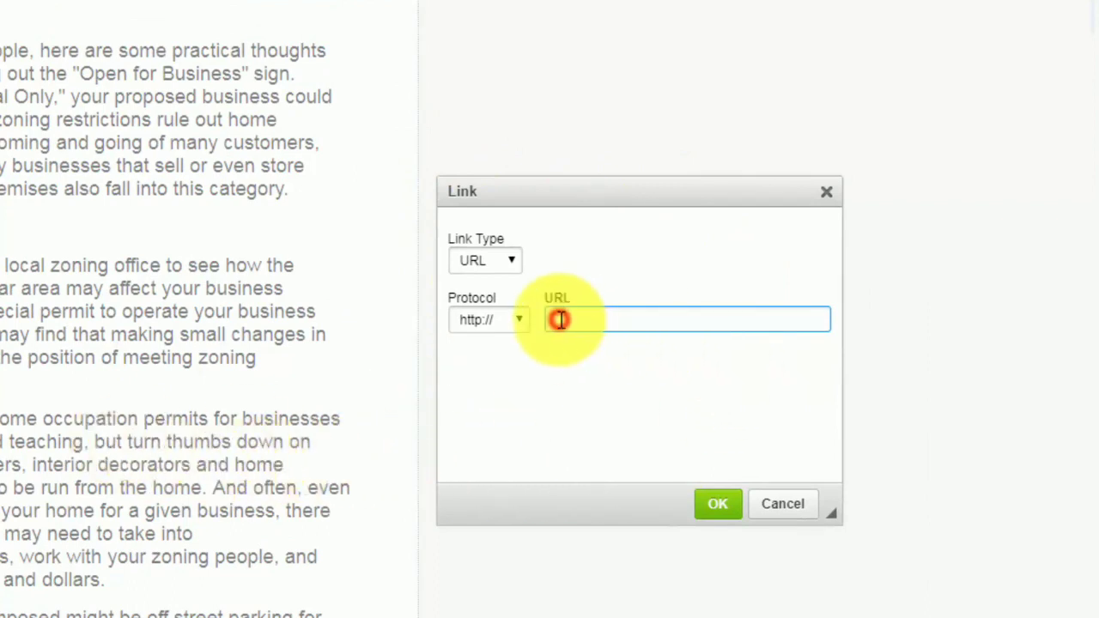
click(609, 451)
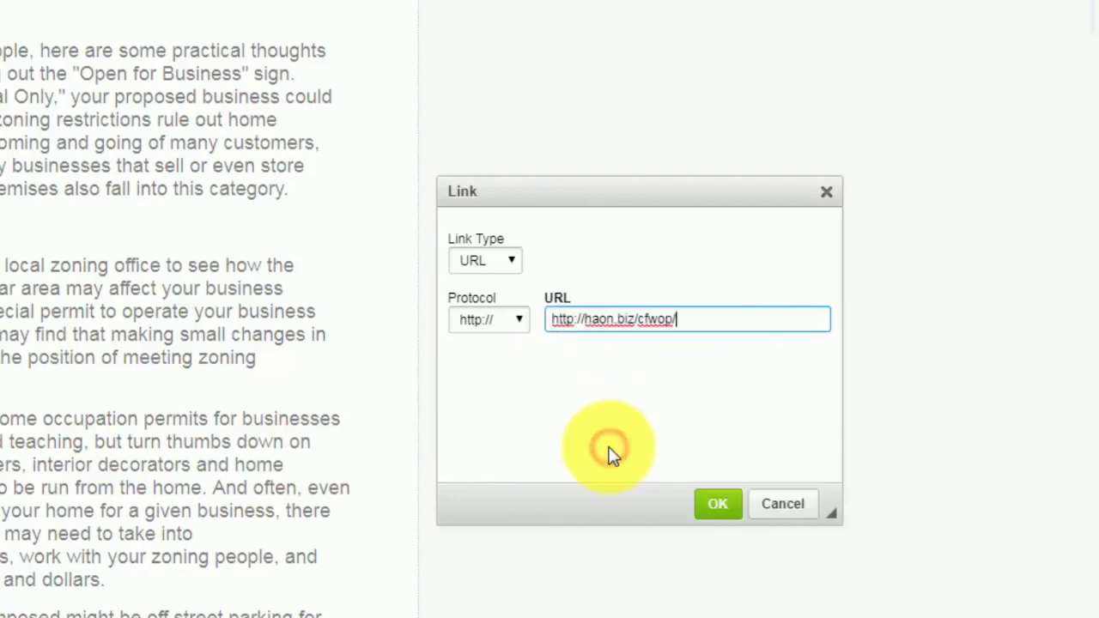
click(554, 319)
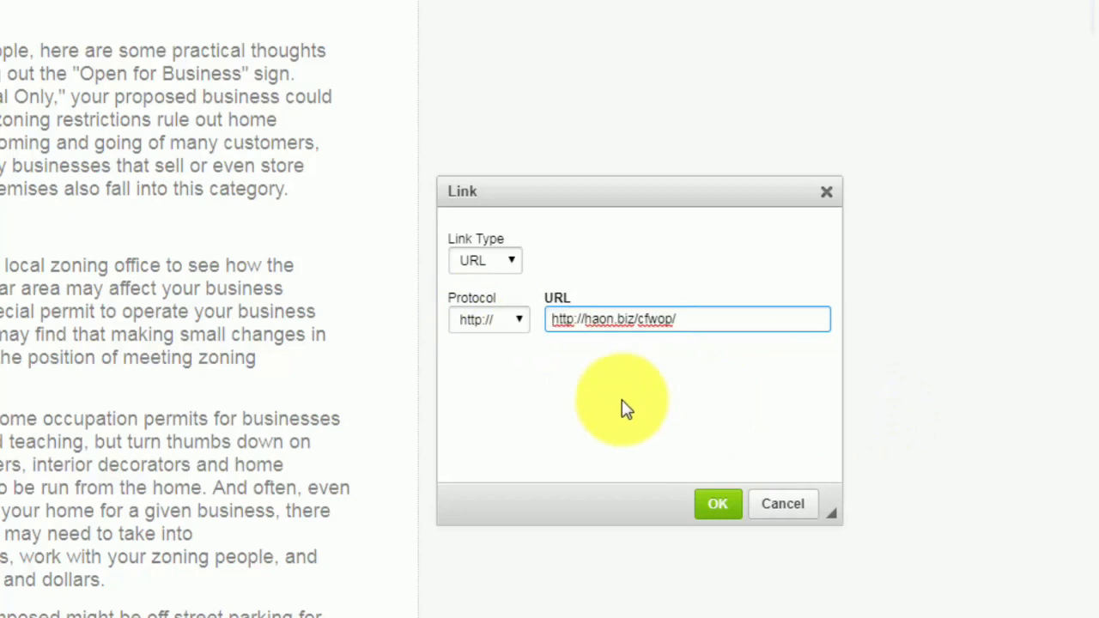
key(BackSpace)
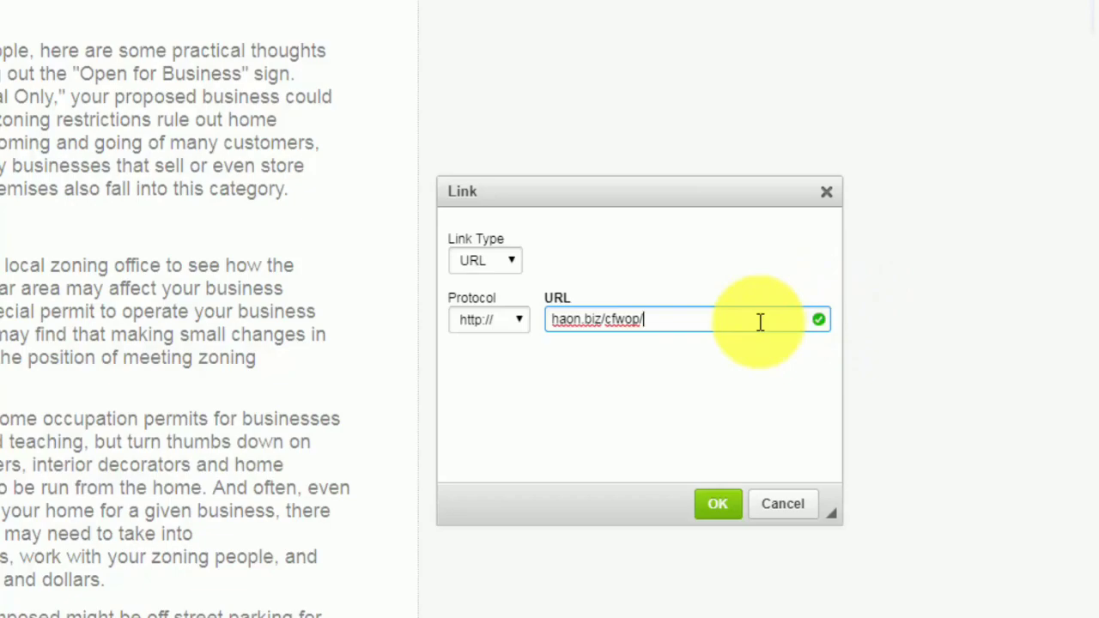
click(716, 504)
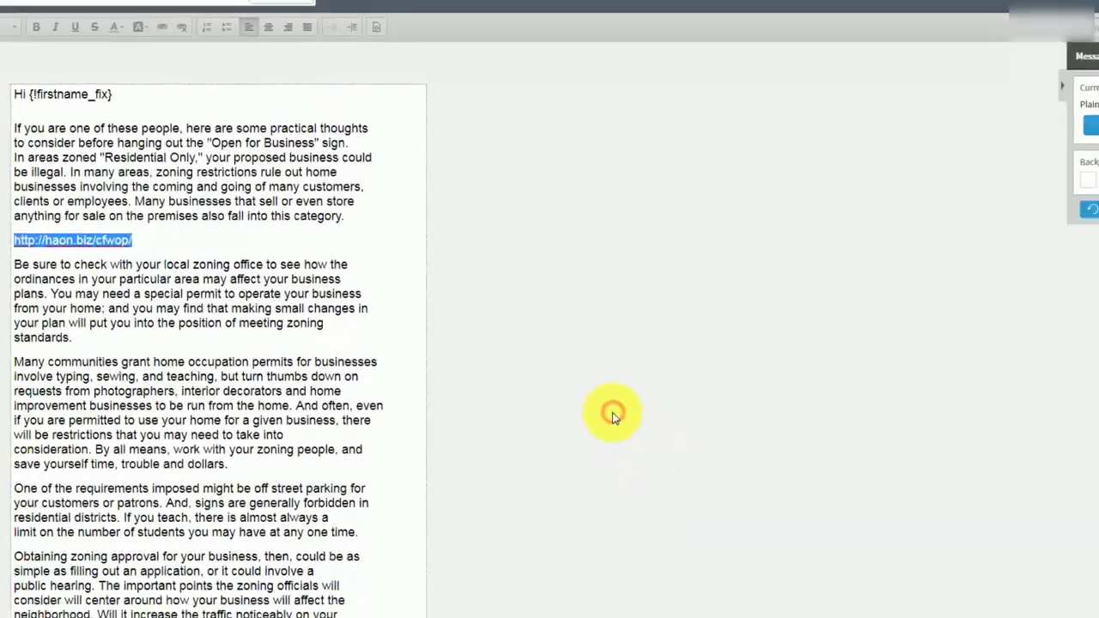
click(190, 307)
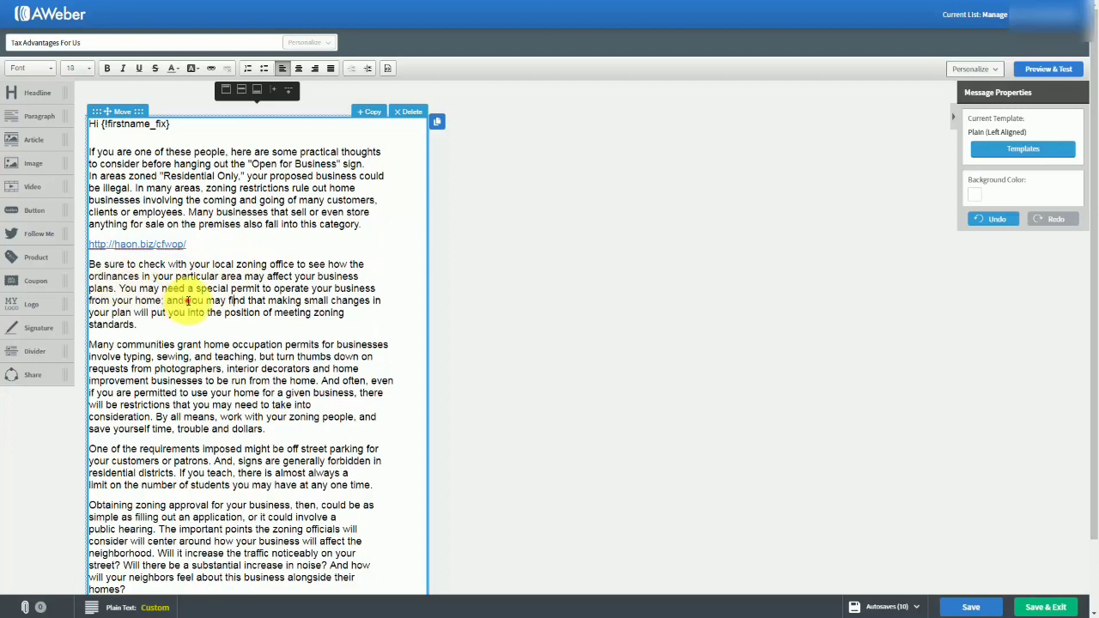
drag(187, 300, 240, 300)
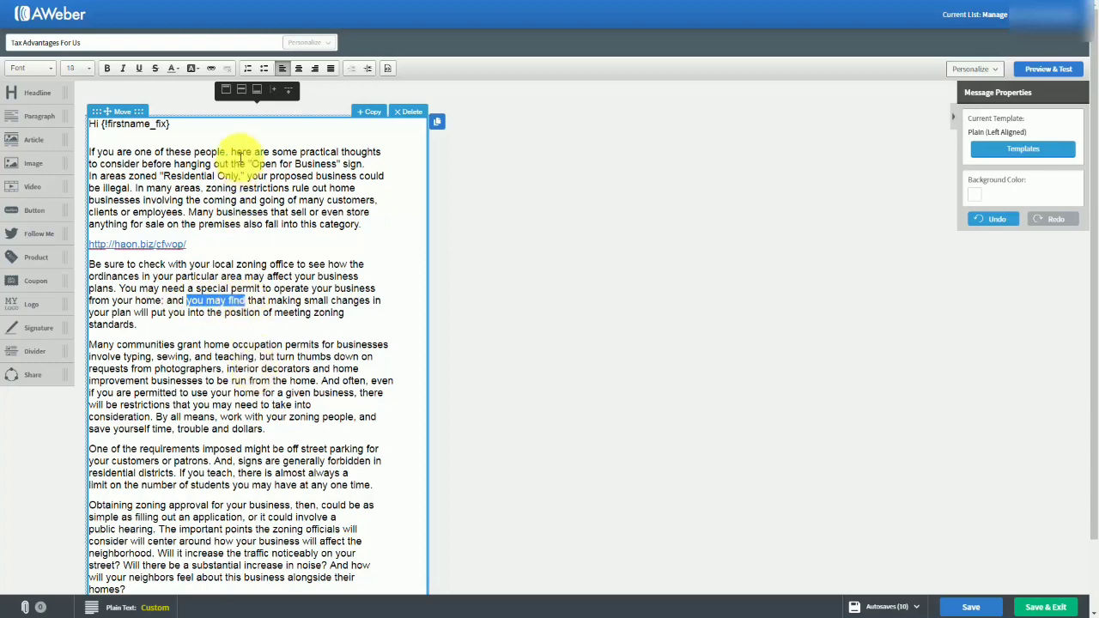
click(215, 69)
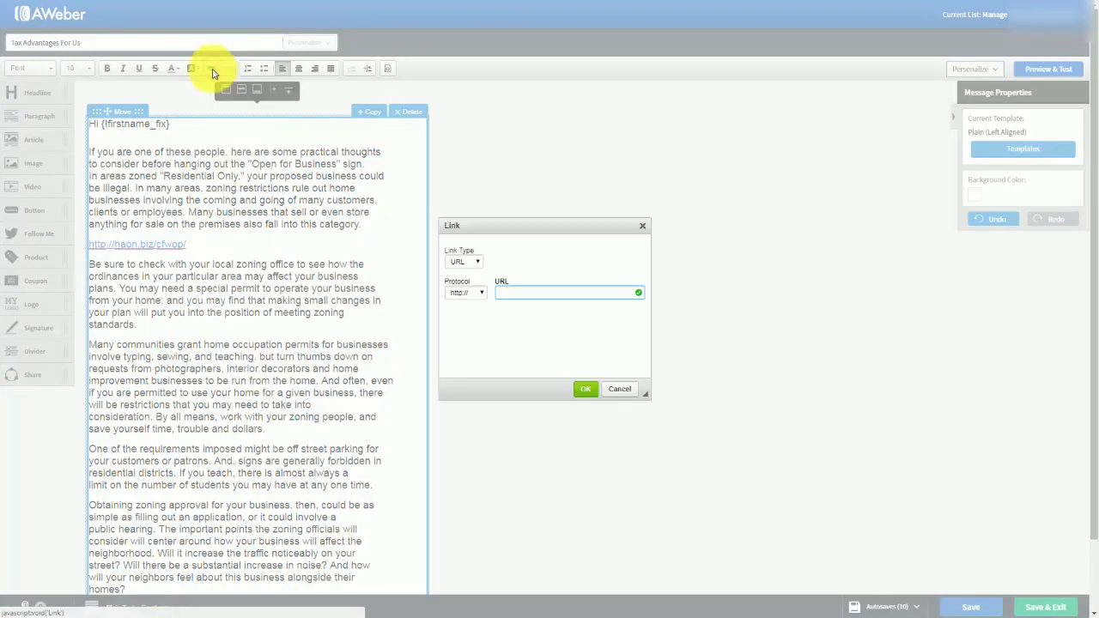
click(507, 290)
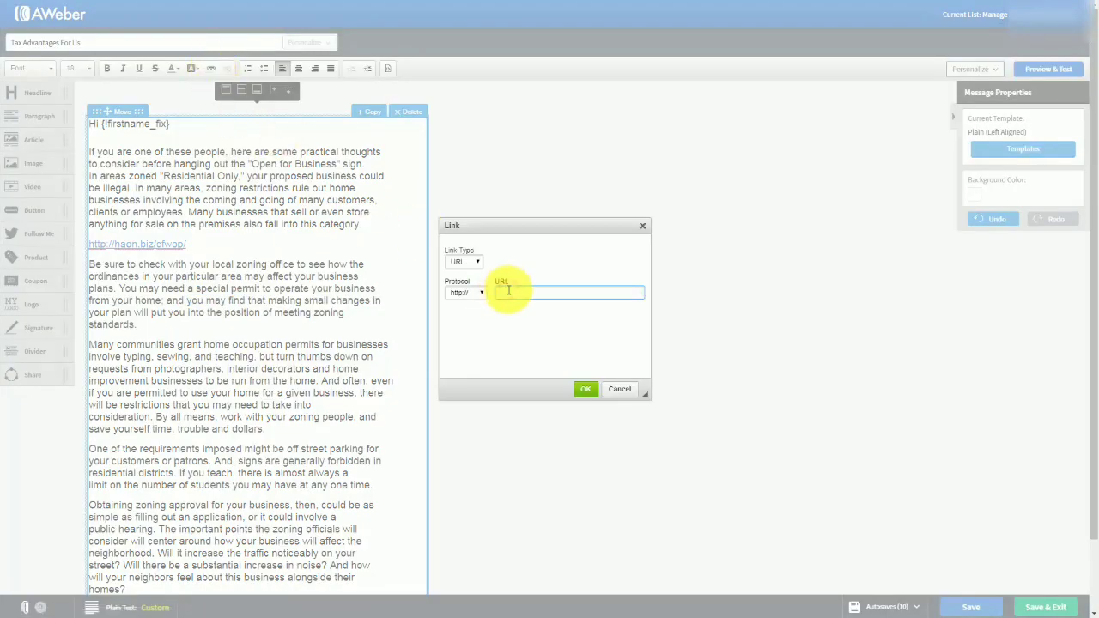
text(haon.biz/cfwop/)
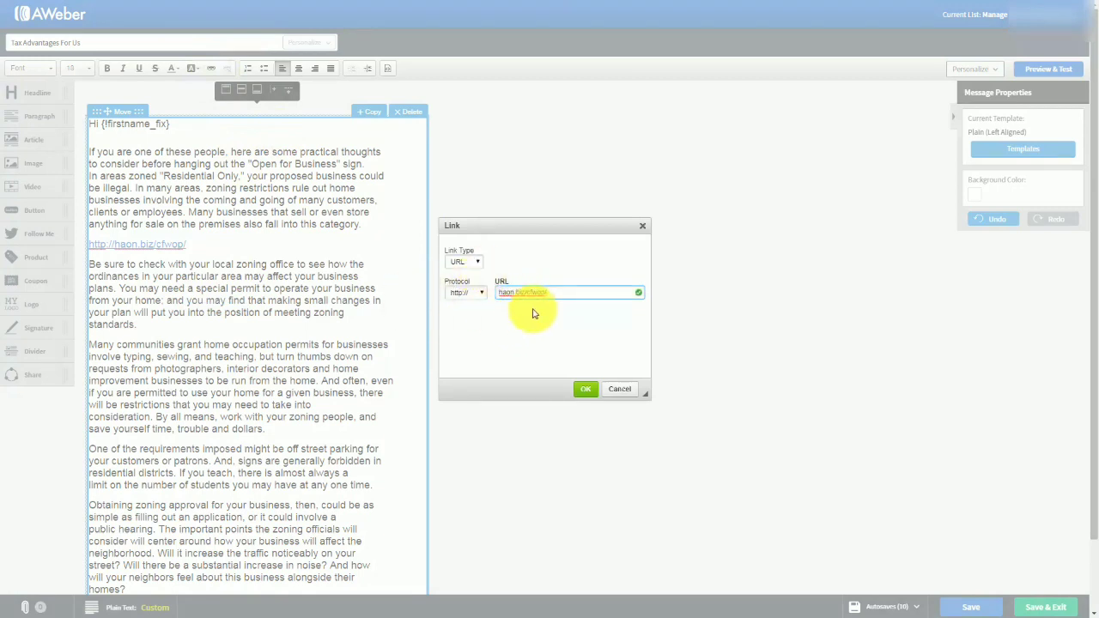
click(583, 391)
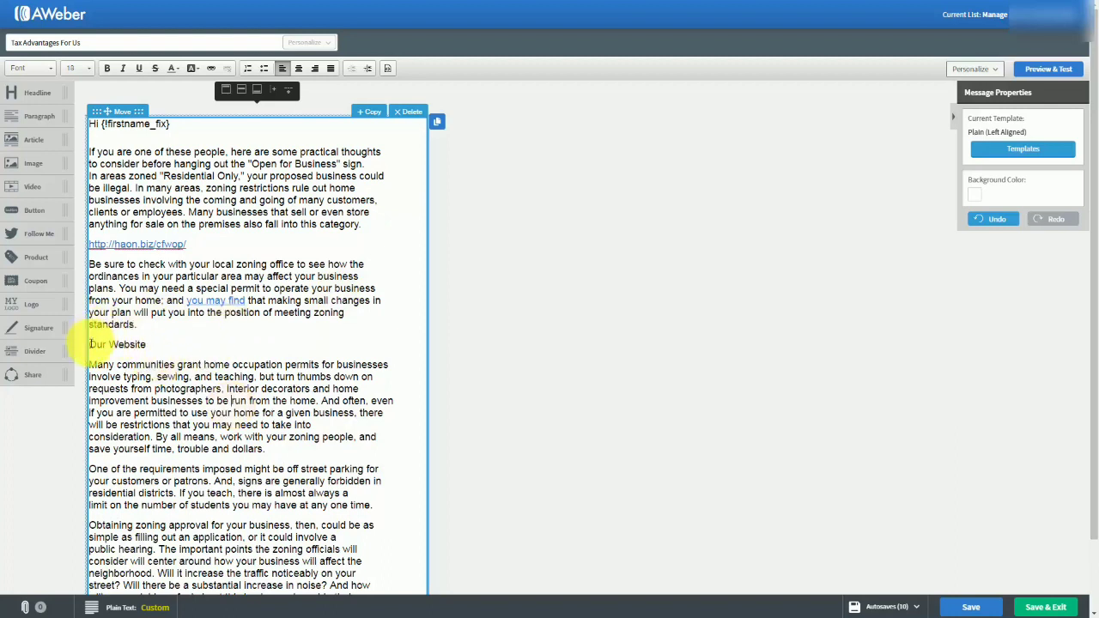
Turn the "Our Website" line below the zoning office paragraph into a web link.
drag(89, 343, 149, 345)
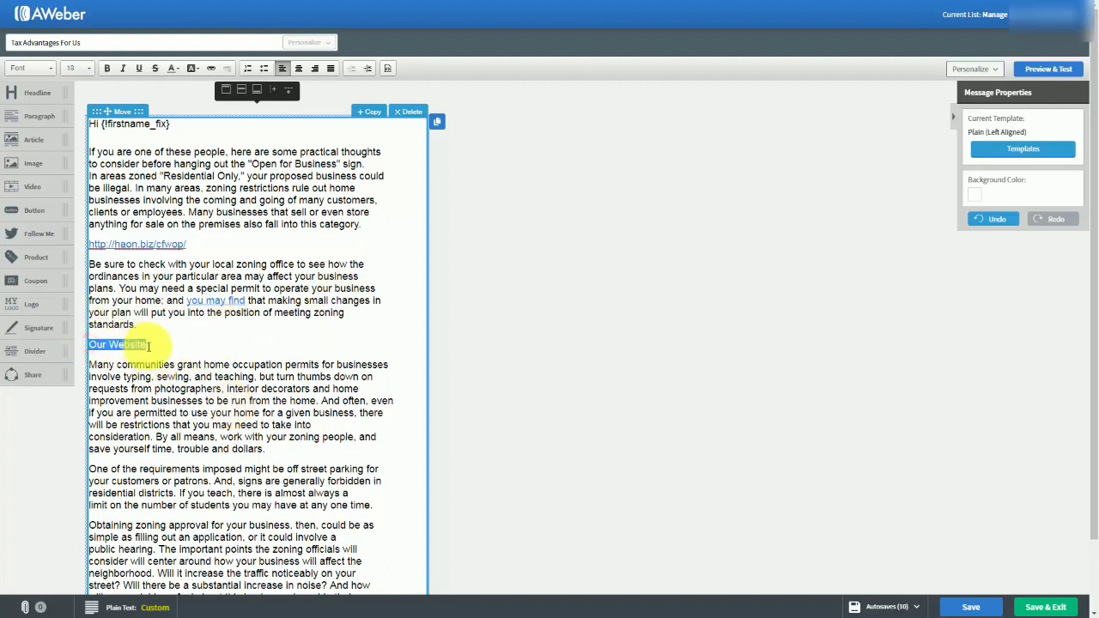
click(209, 68)
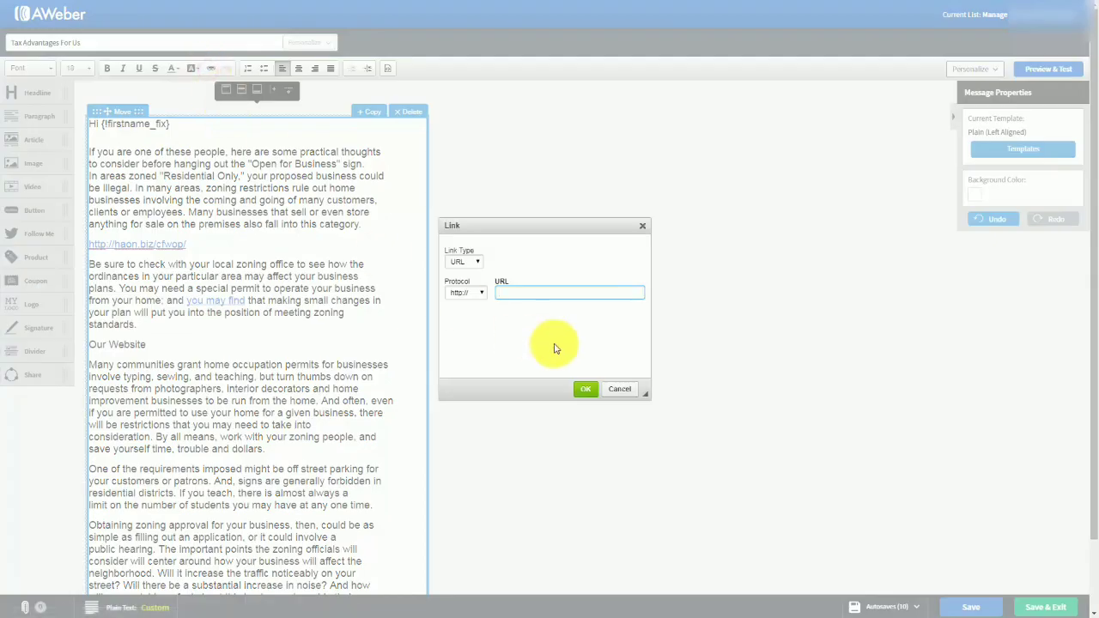
click(584, 389)
click(330, 376)
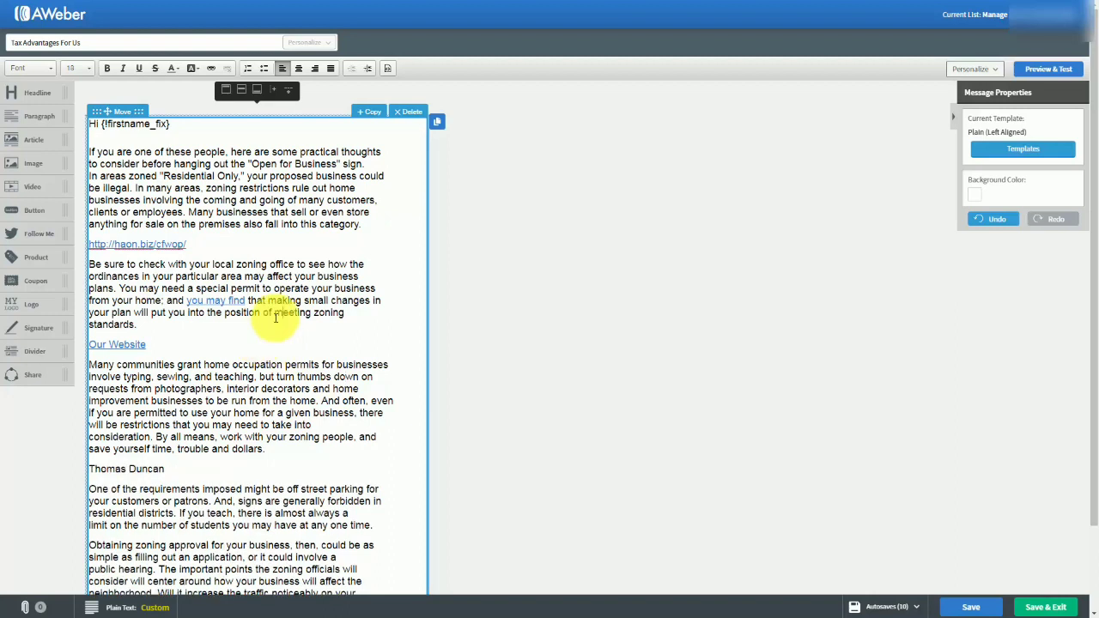
Make the name line an E-mail link with the person's e-mail address, a message subject, and the body "I'd Like One Please".
click(193, 462)
mouse_move(90, 467)
mouse_down()
mouse_move(239, 486)
mouse_move(215, 461)
mouse_move(92, 469)
mouse_up()
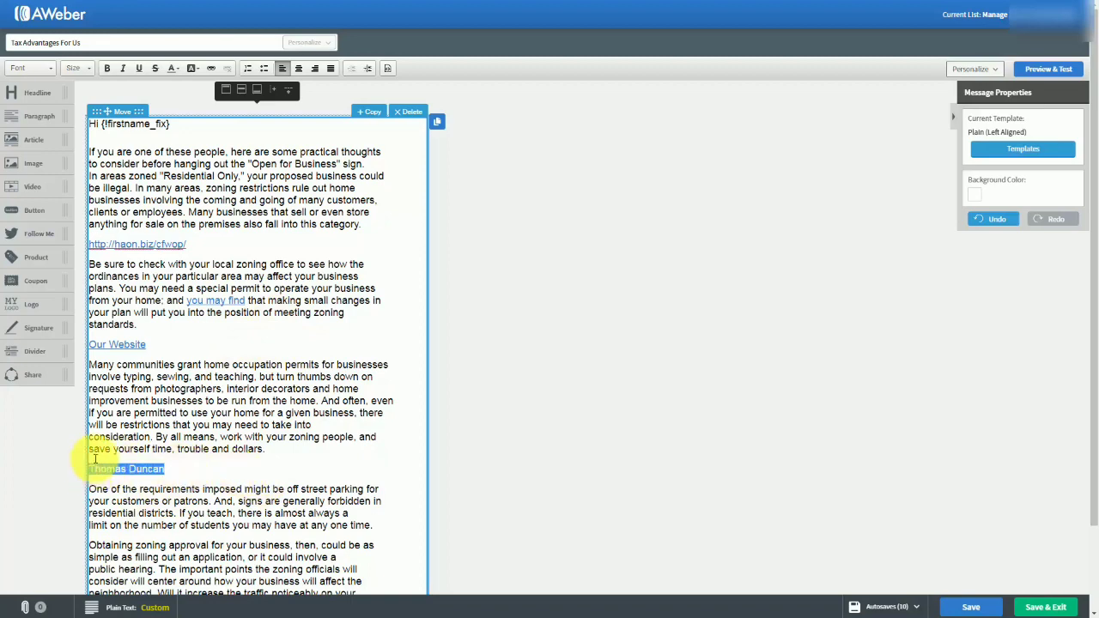
click(211, 68)
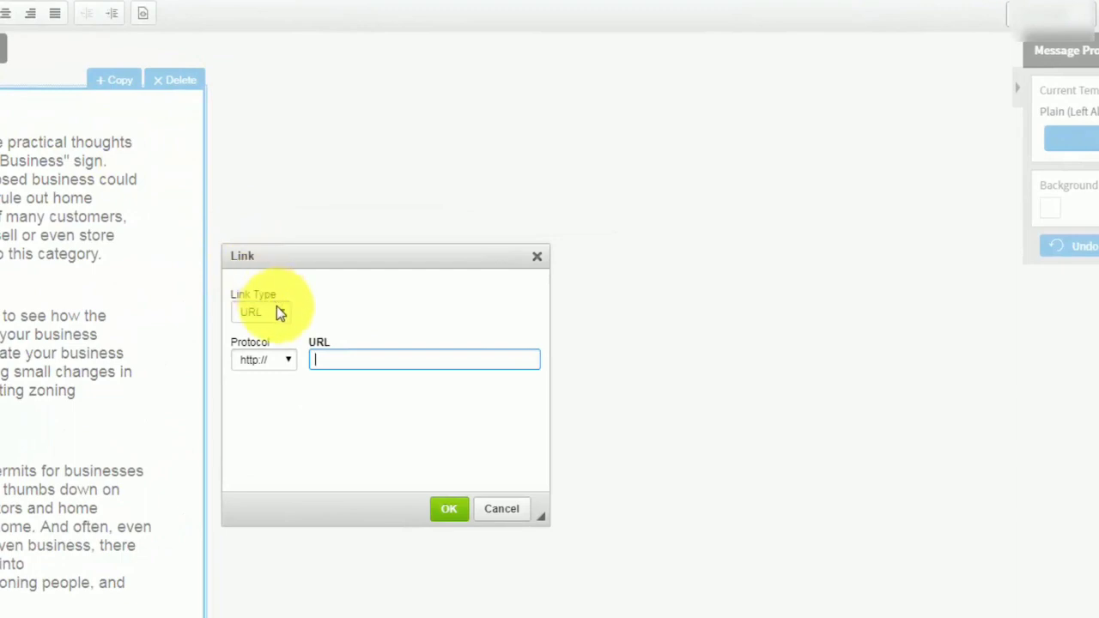
click(275, 309)
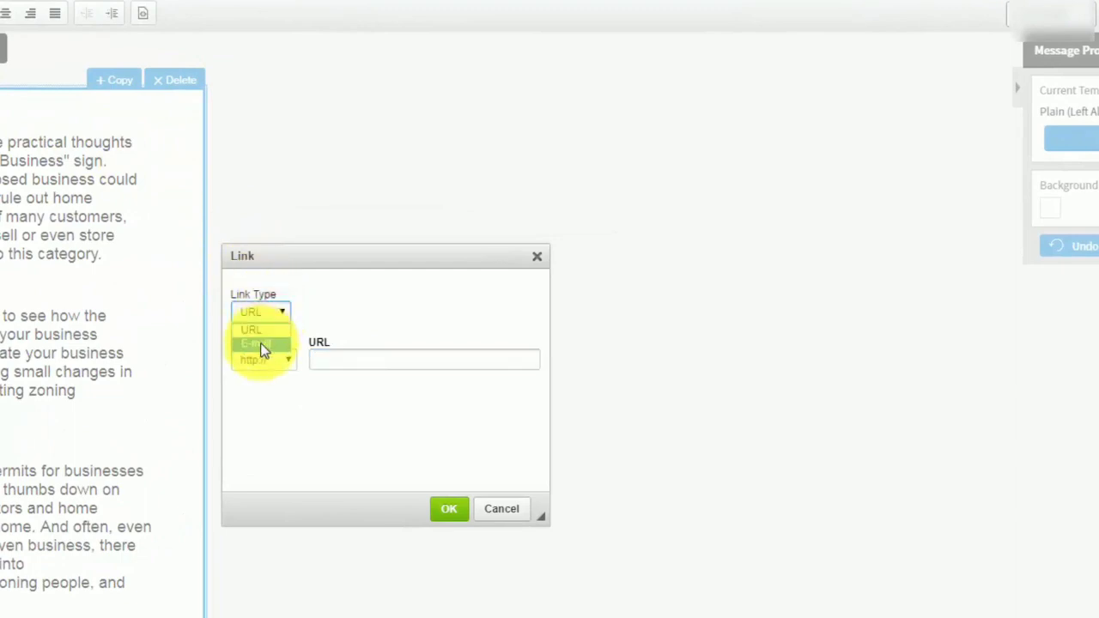
click(262, 344)
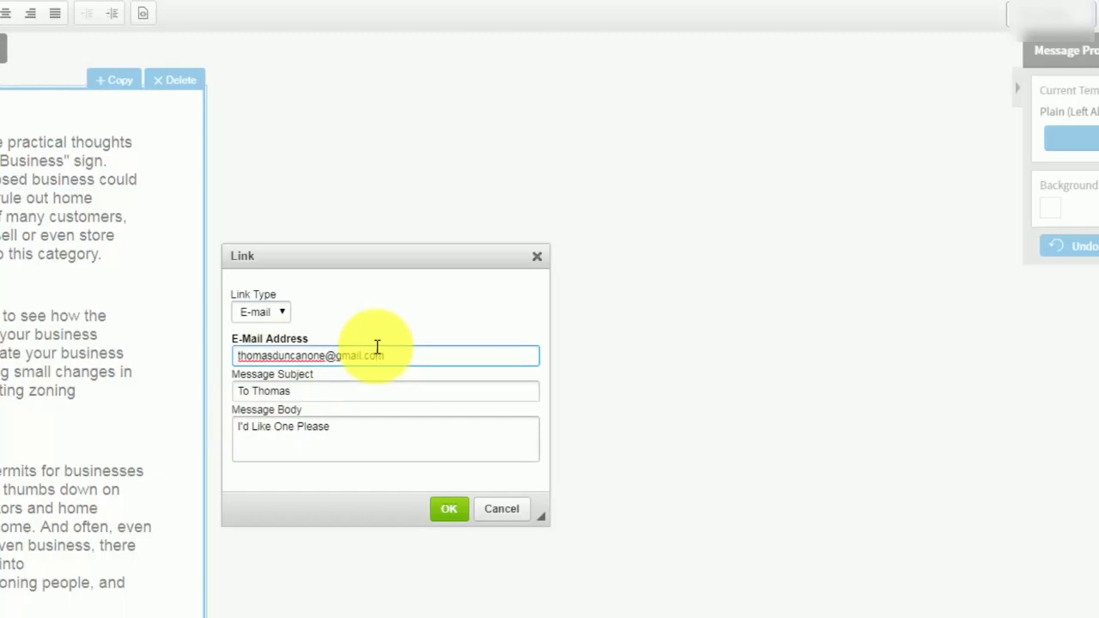
click(448, 512)
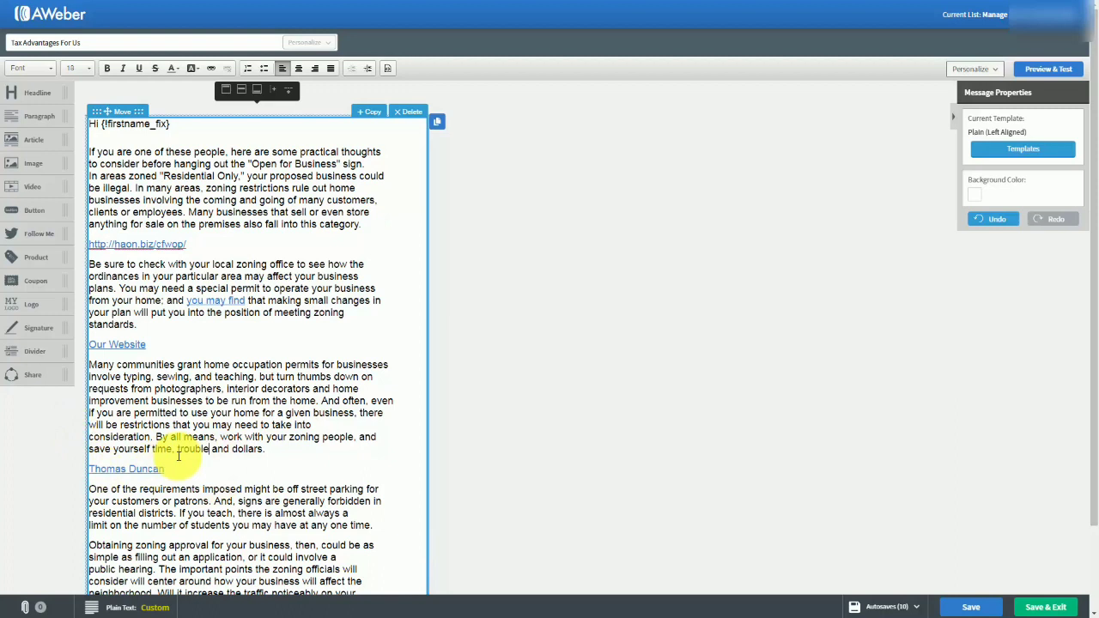
Change the message subject to "Advantages For Us", save the message and exit the editor.
key(Tab)
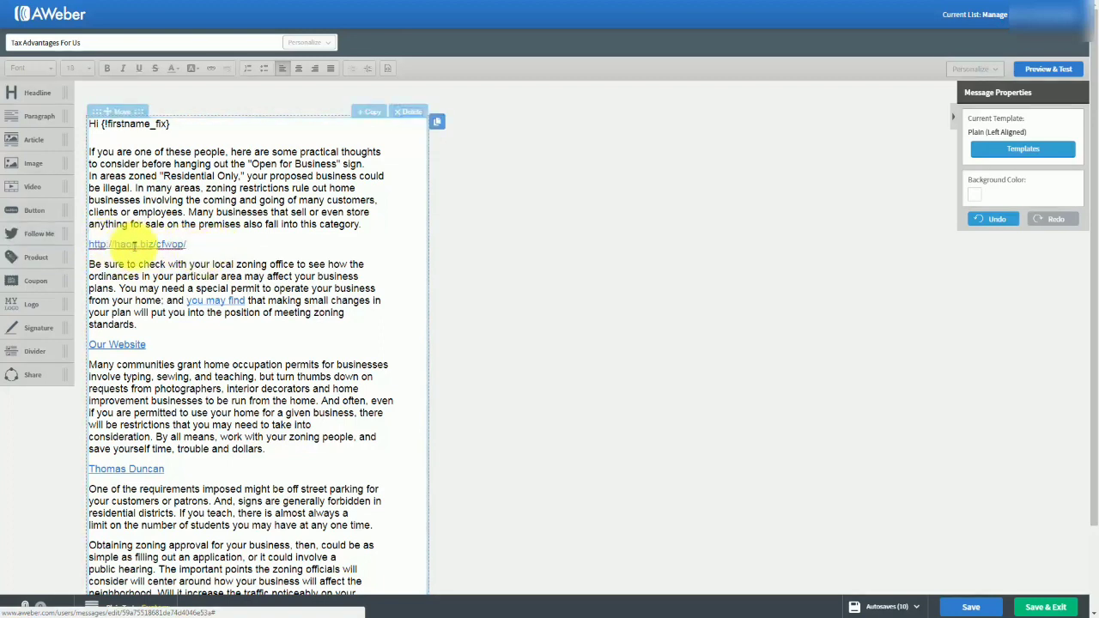
click(136, 254)
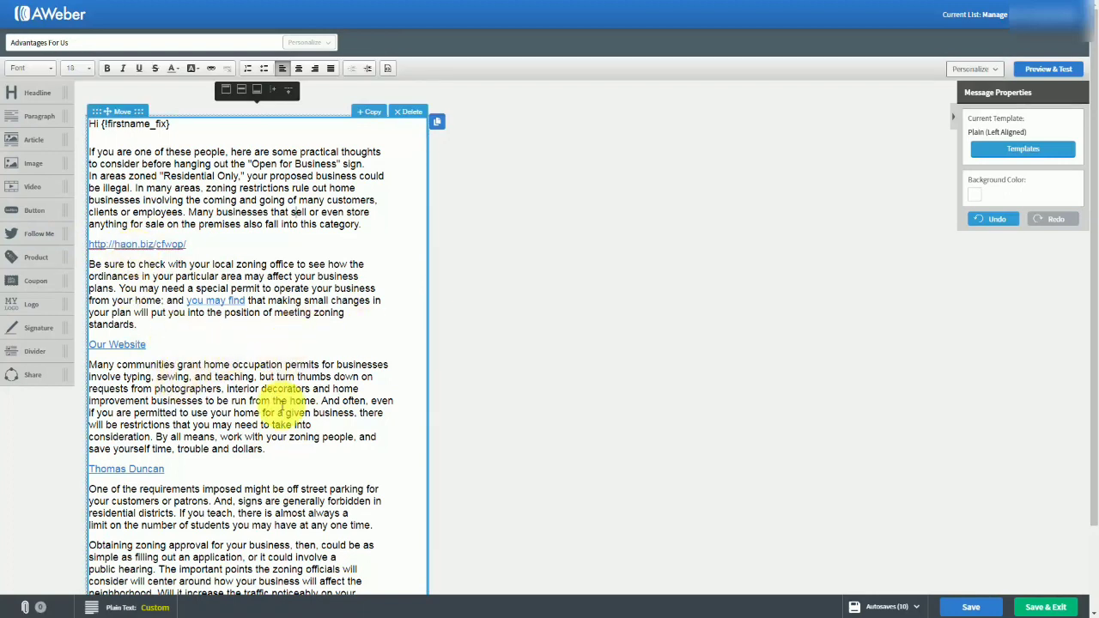
click(961, 607)
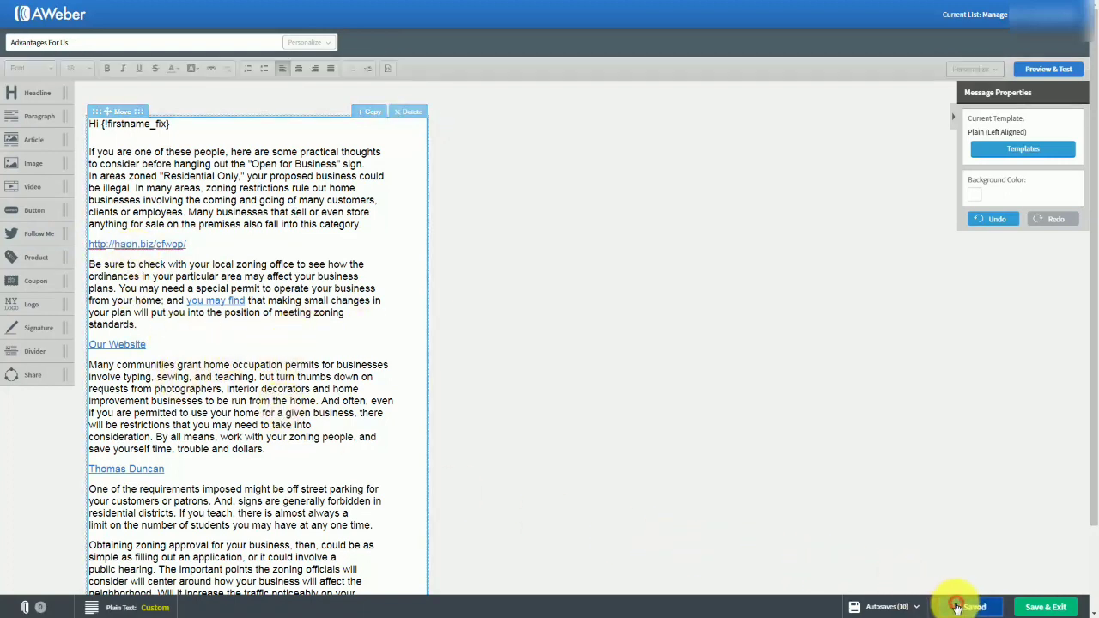
click(1035, 608)
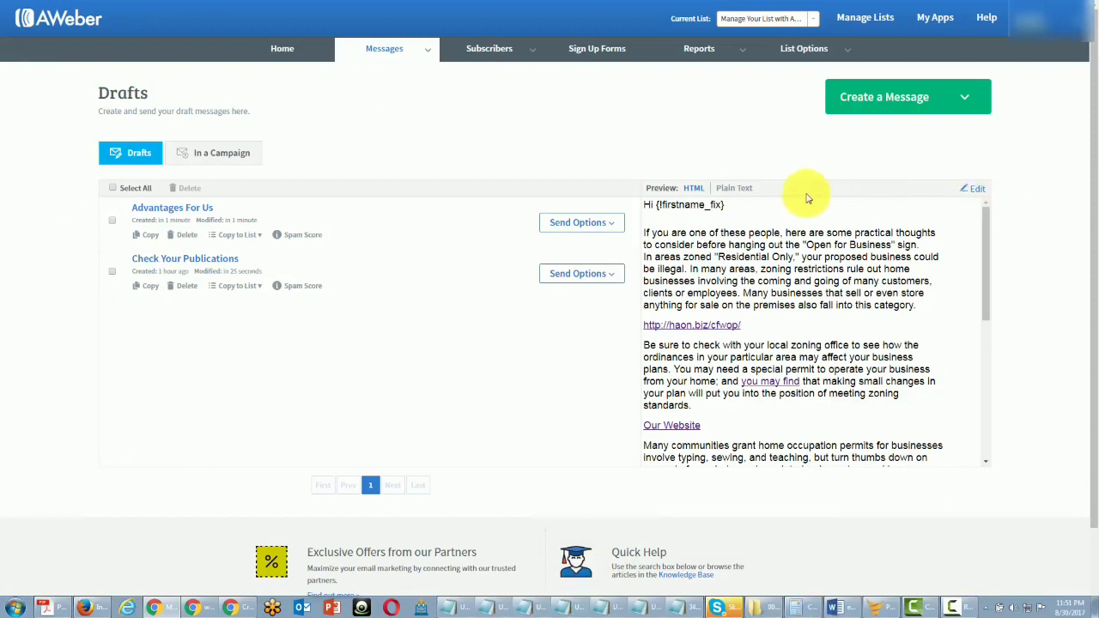
Schedule the "Advantages For Us" draft as a broadcast to the current list's active subscribers and send it immediately.
click(592, 224)
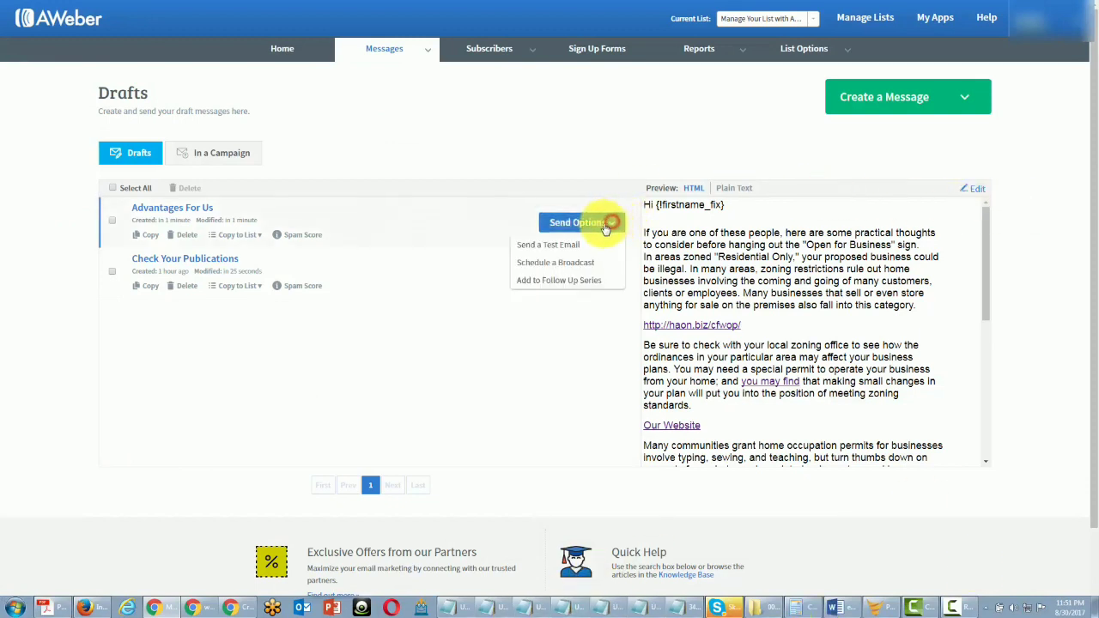
click(558, 262)
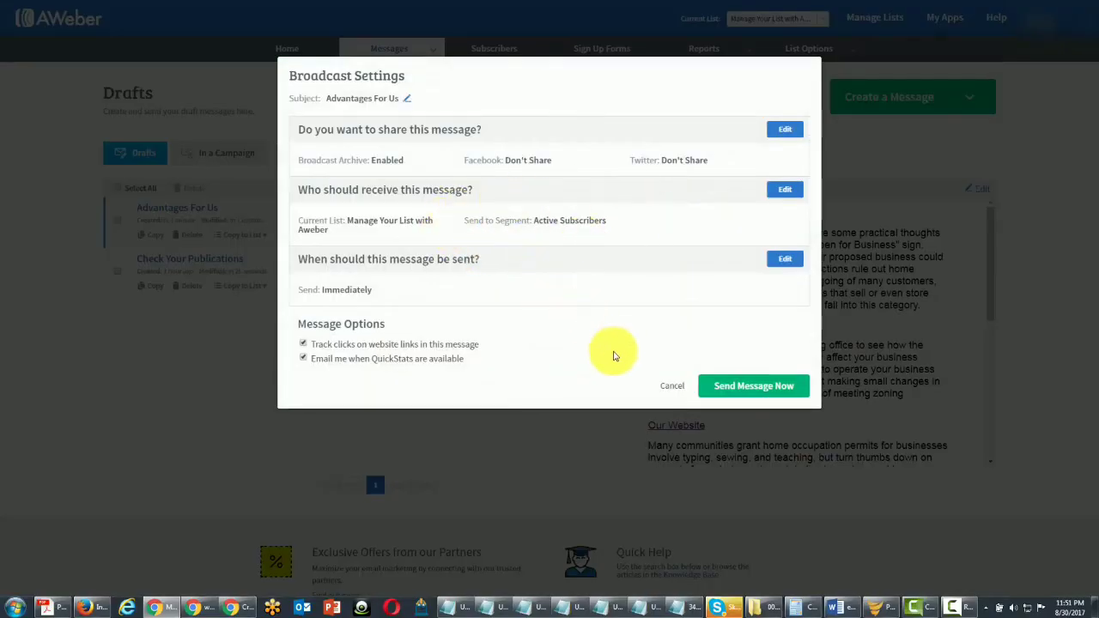
click(716, 385)
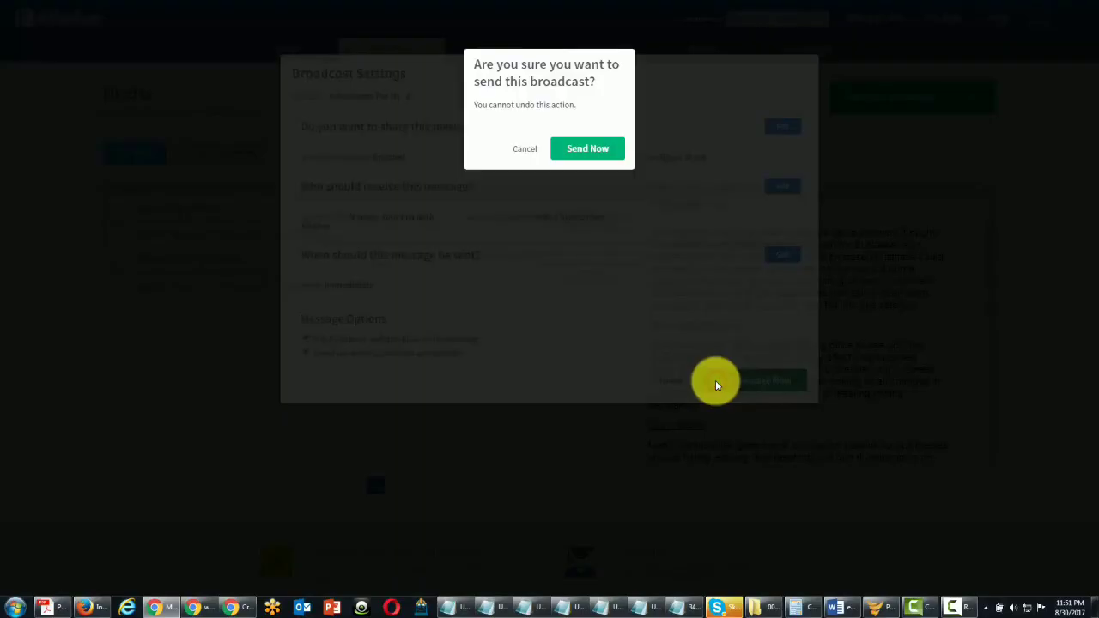
click(575, 152)
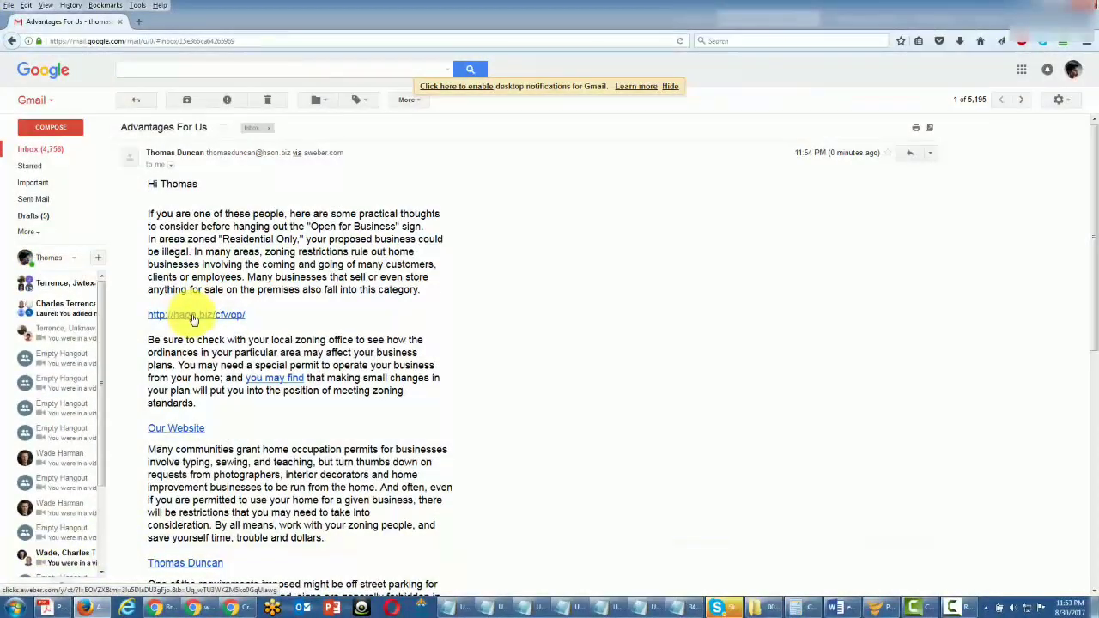
click(195, 316)
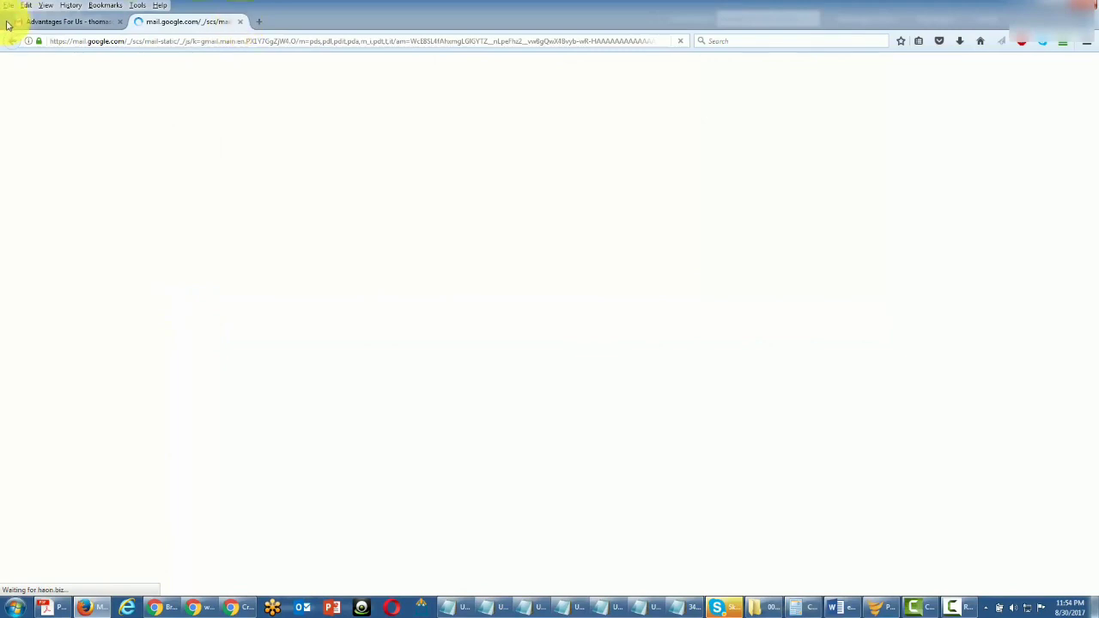
key(ctrl+w)
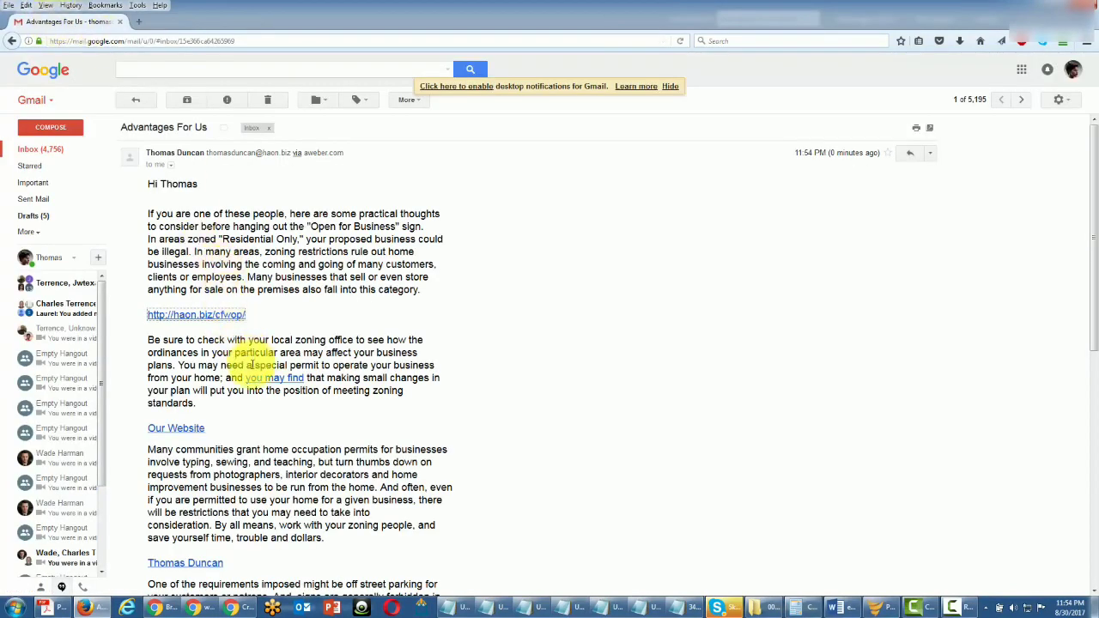
scroll(259, 406, down, 3)
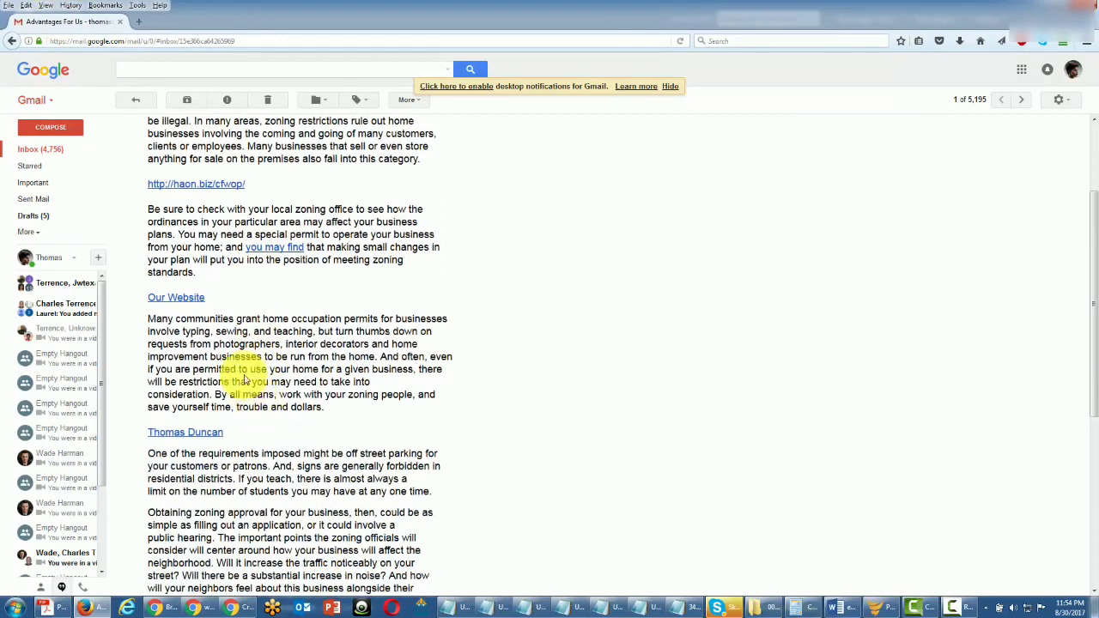
click(184, 434)
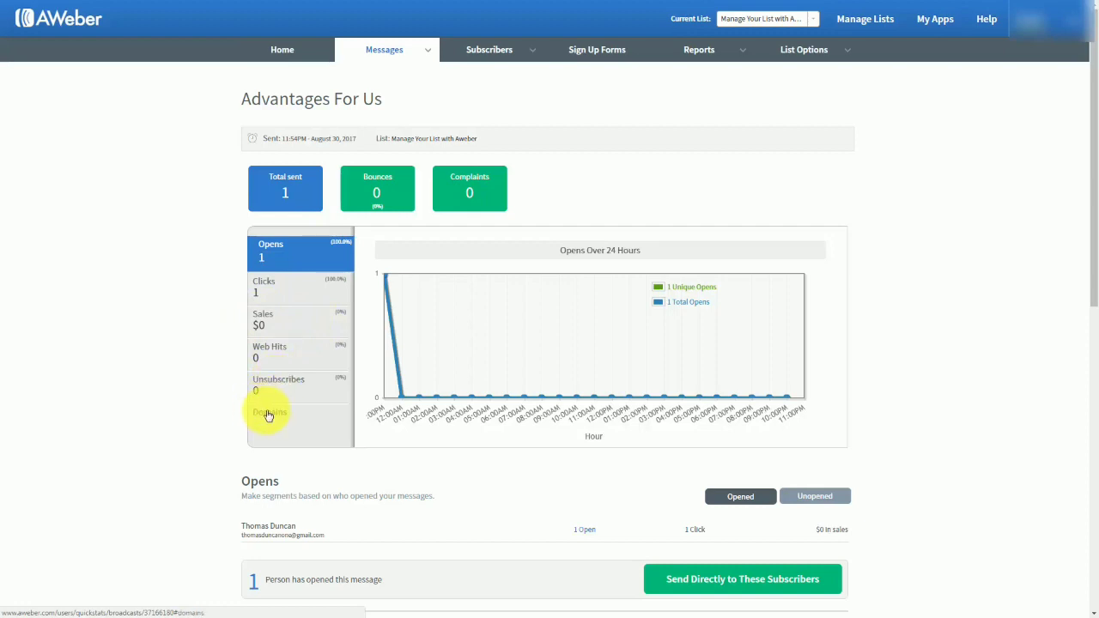
Examine the statistics of the "Advantages For Us" broadcast, comparing the subscribers who opened it with those who did not.
scroll(197, 392, down, 1)
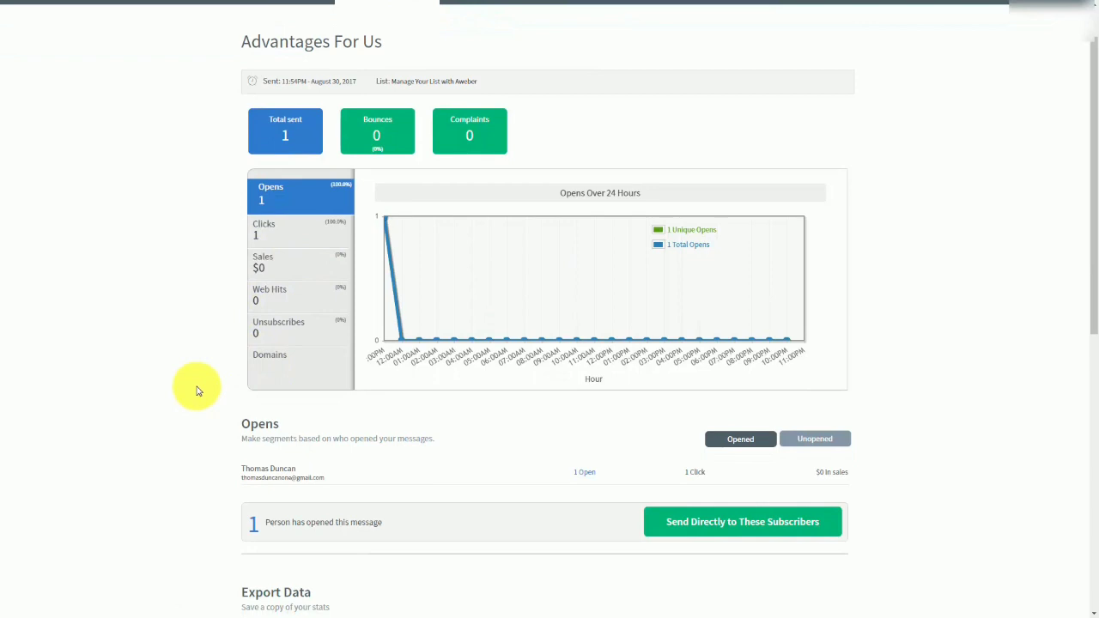
click(799, 439)
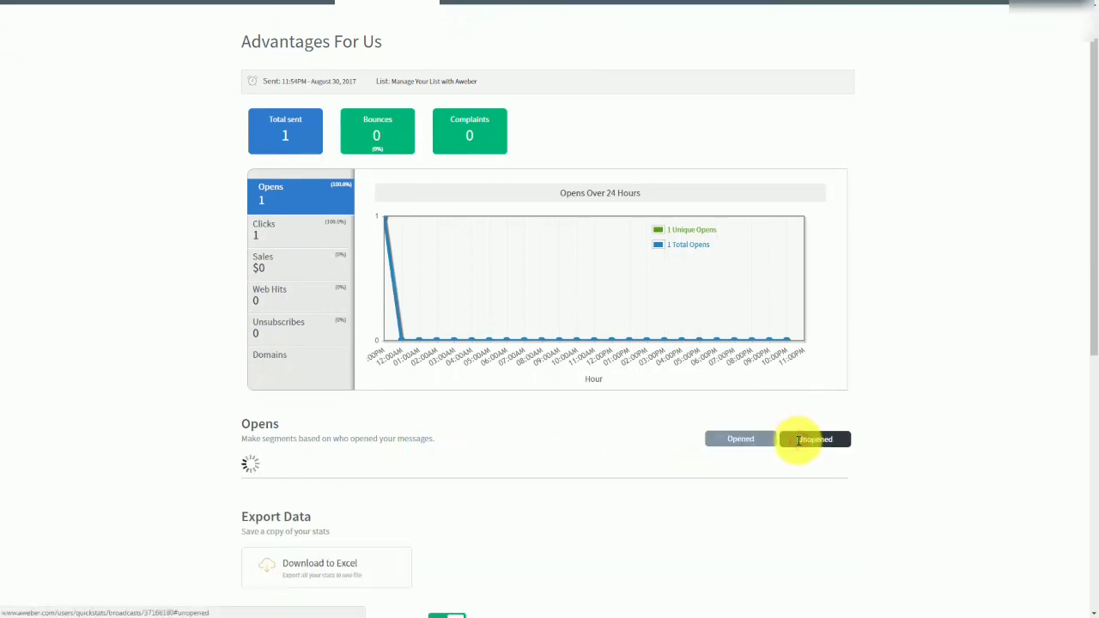
click(726, 442)
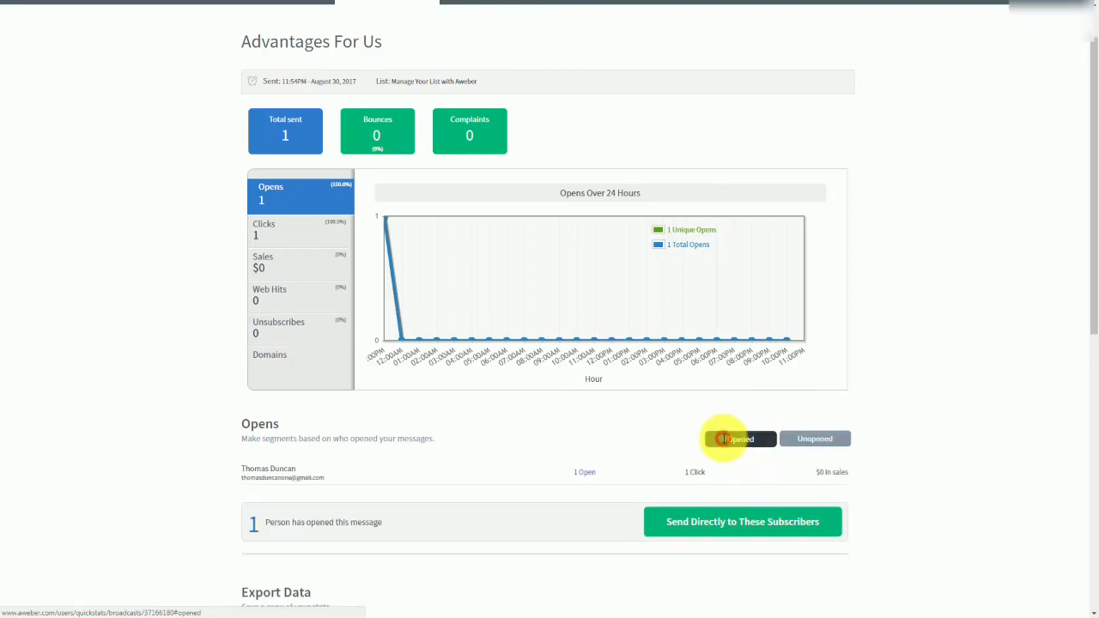
scroll(158, 352, down, 1)
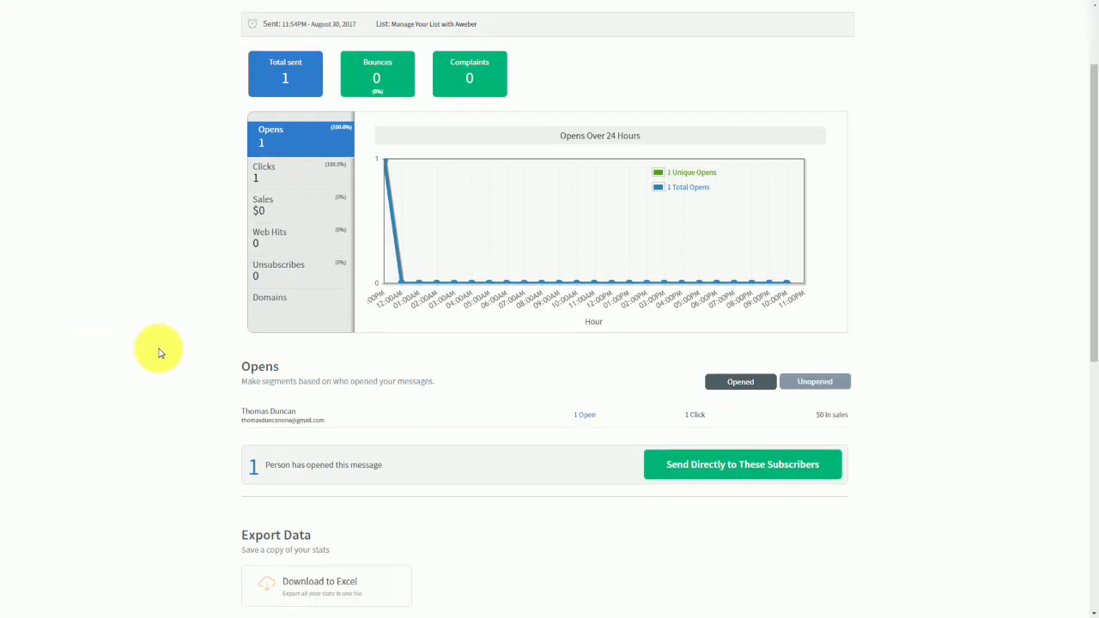
scroll(159, 351, down, 1)
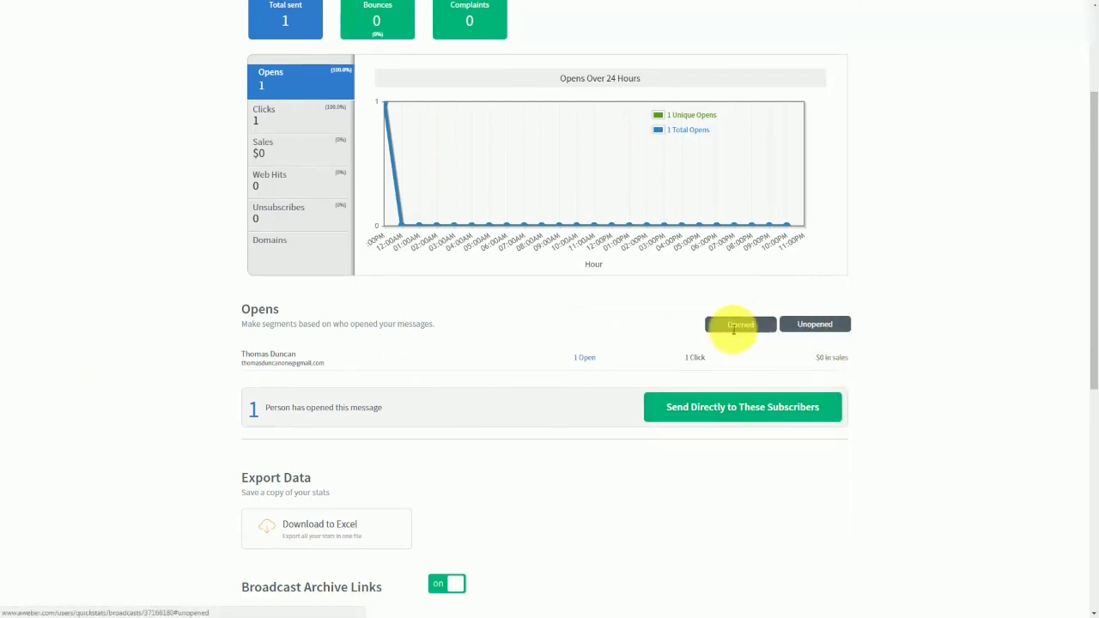
scroll(355, 377, up, 1)
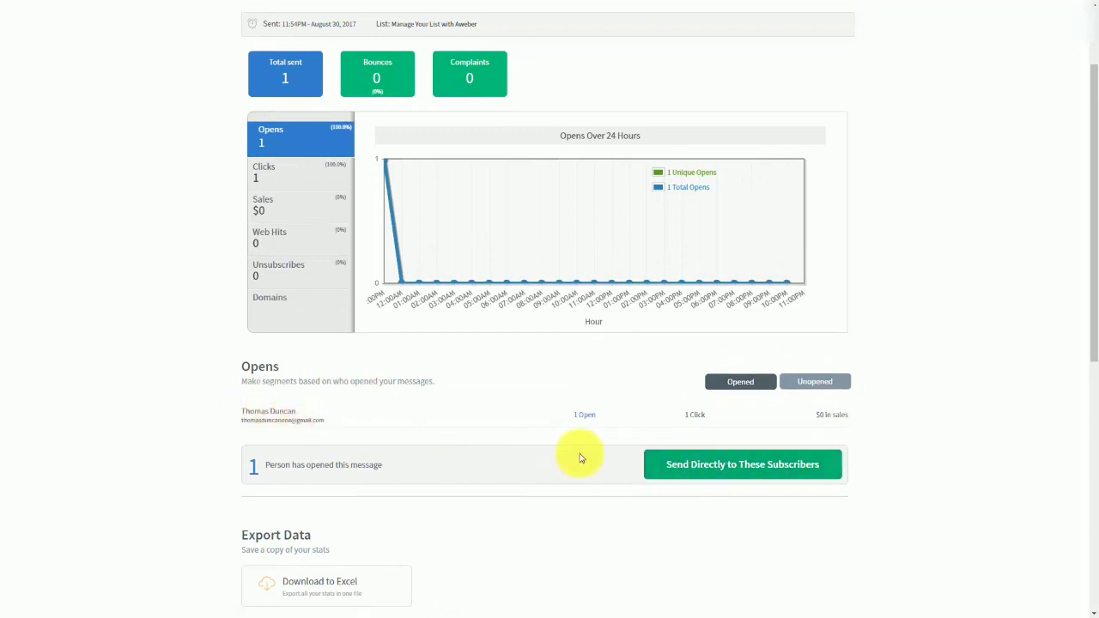
scroll(558, 446, up, 1)
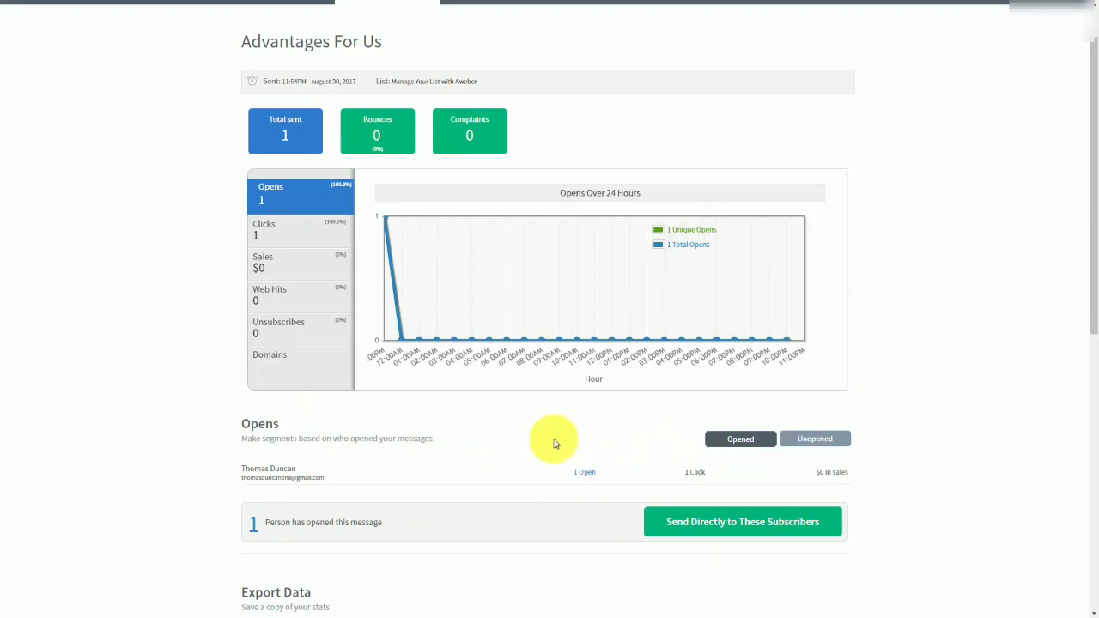
Save a segment of the subscribers who opened the message, named after the subscriber, and switch the list to those who did not open it.
click(672, 525)
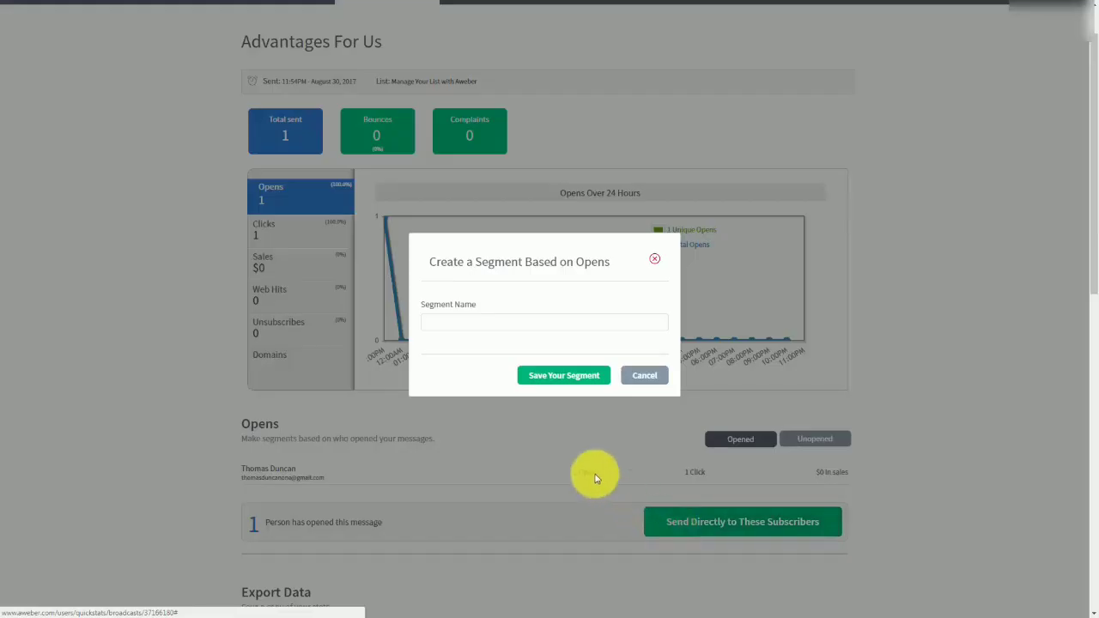
click(461, 324)
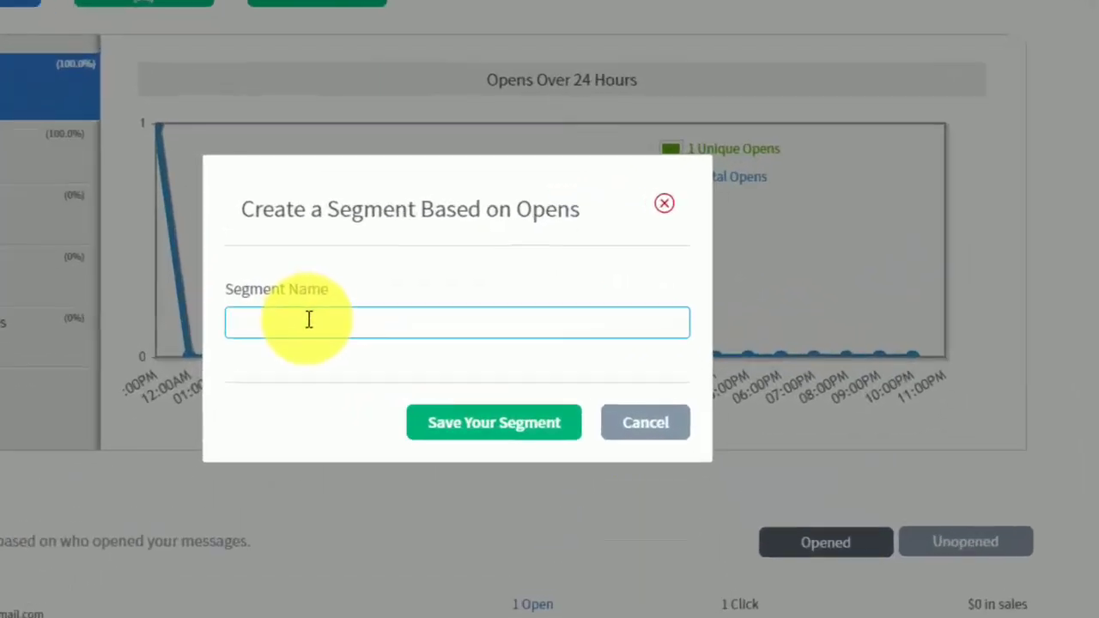
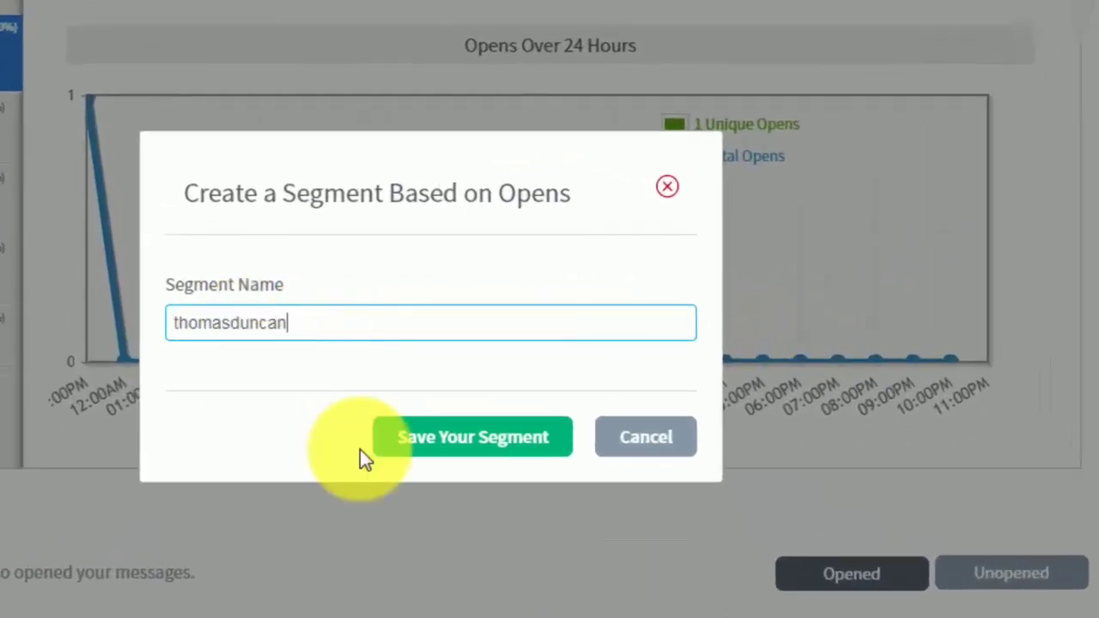
click(422, 442)
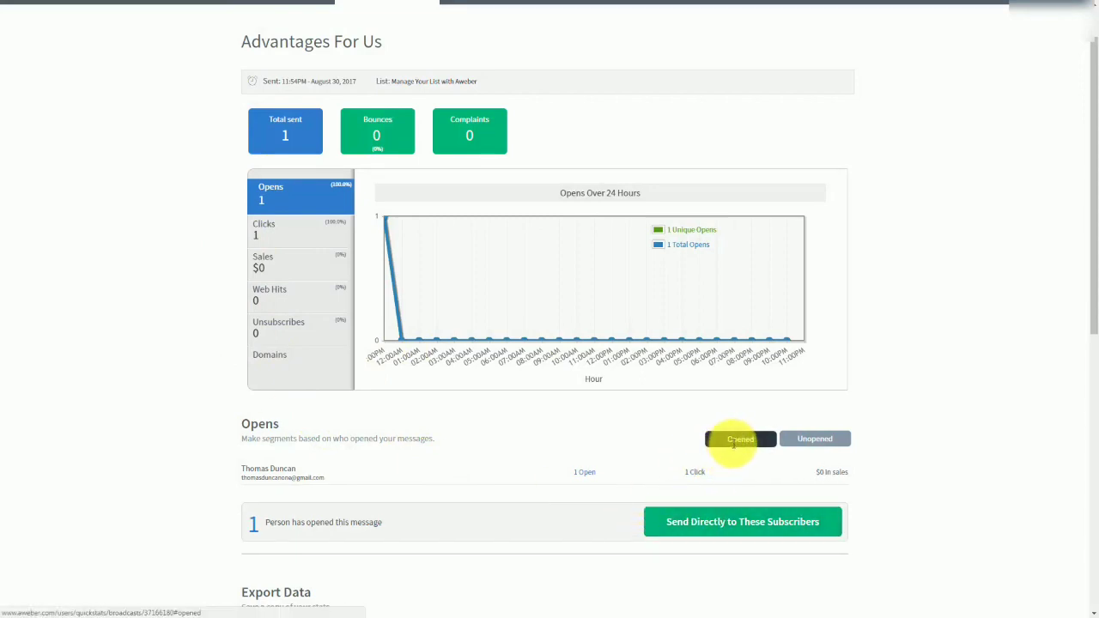
click(809, 438)
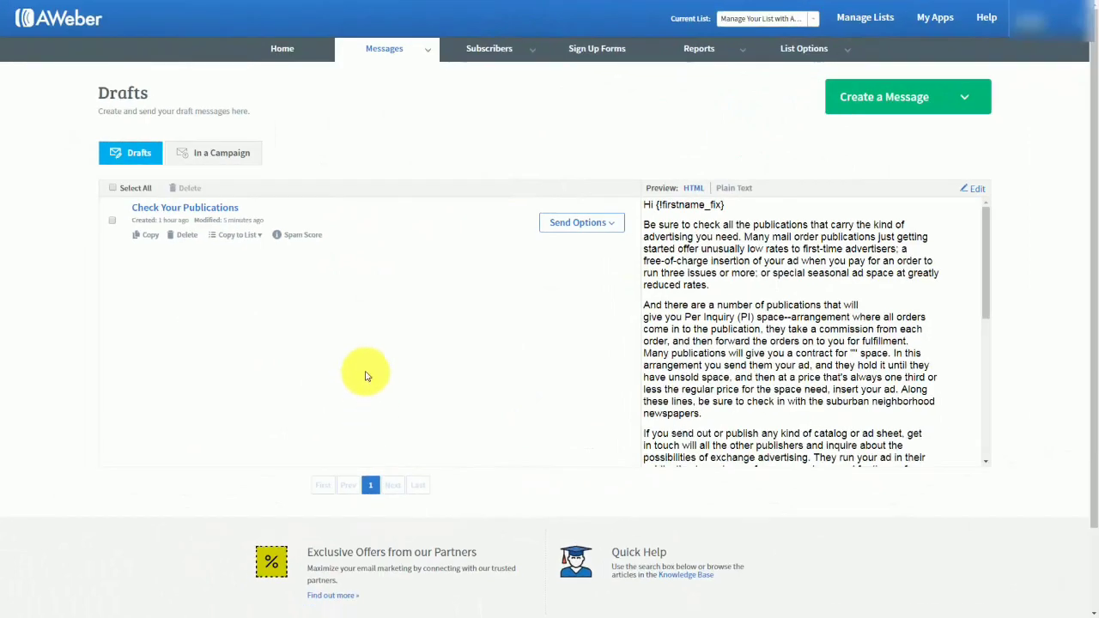
Set the recipients of the "Check Your Publications" broadcast to the saved segment named after the subscriber.
click(613, 230)
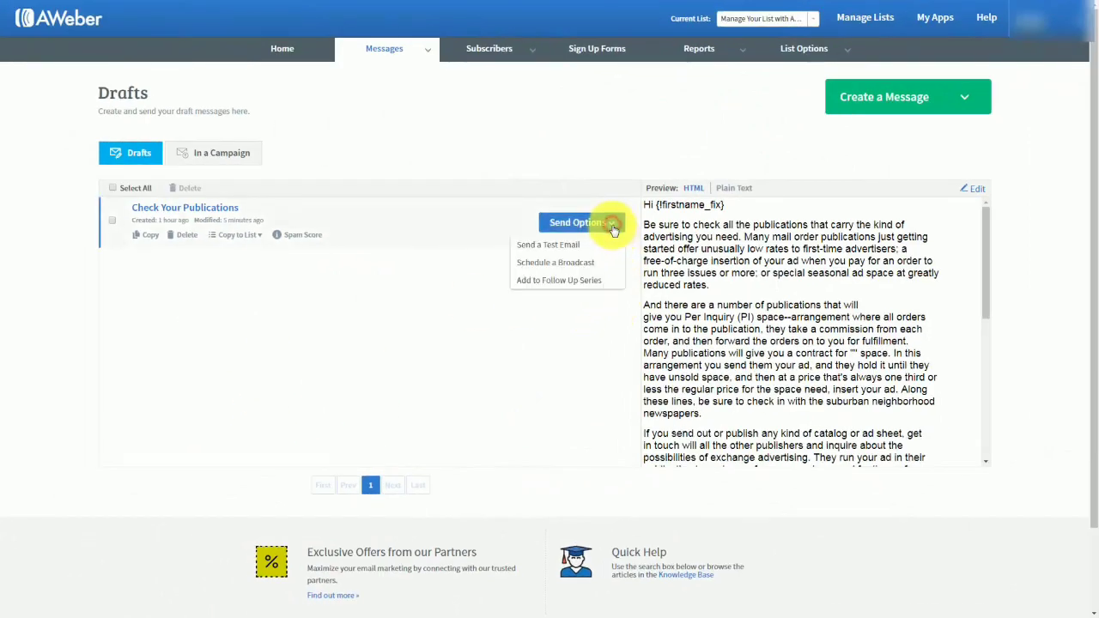
click(553, 263)
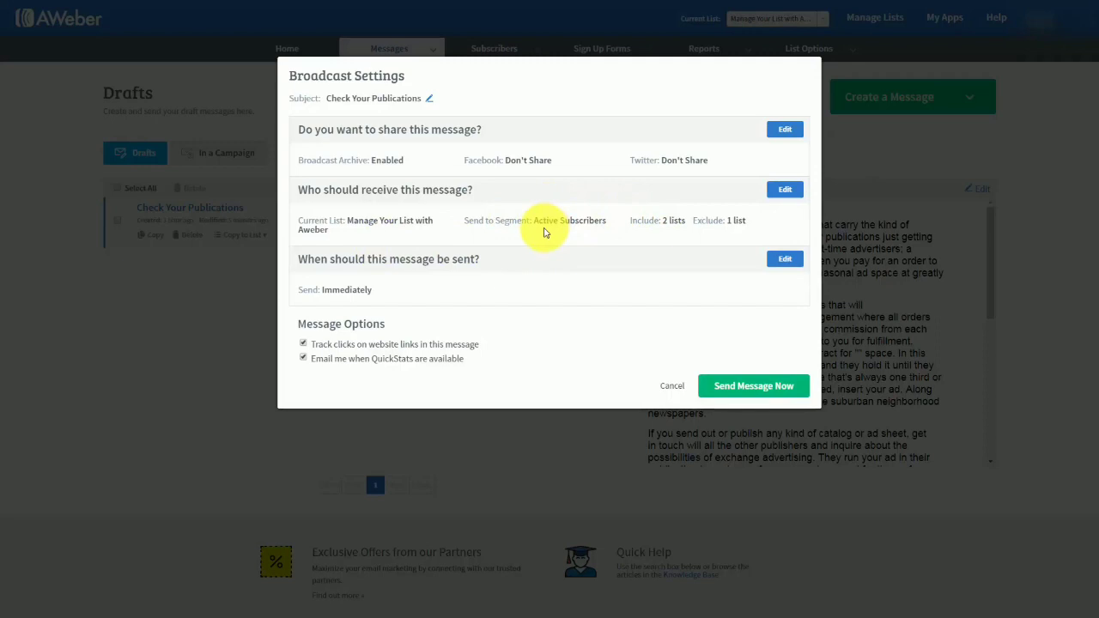
click(783, 191)
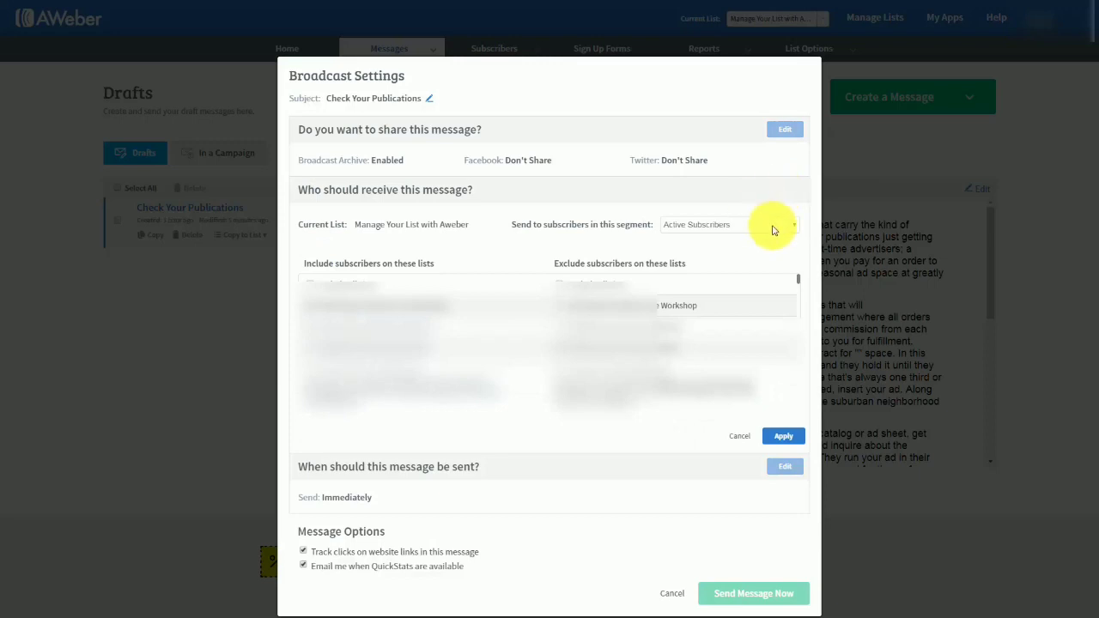
click(772, 227)
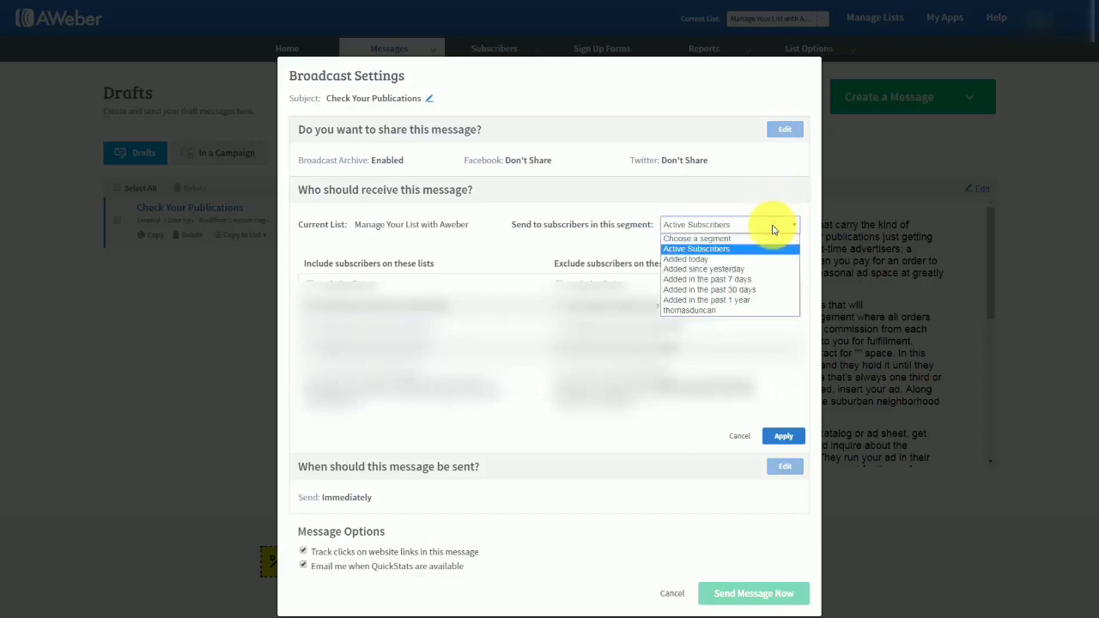
click(697, 311)
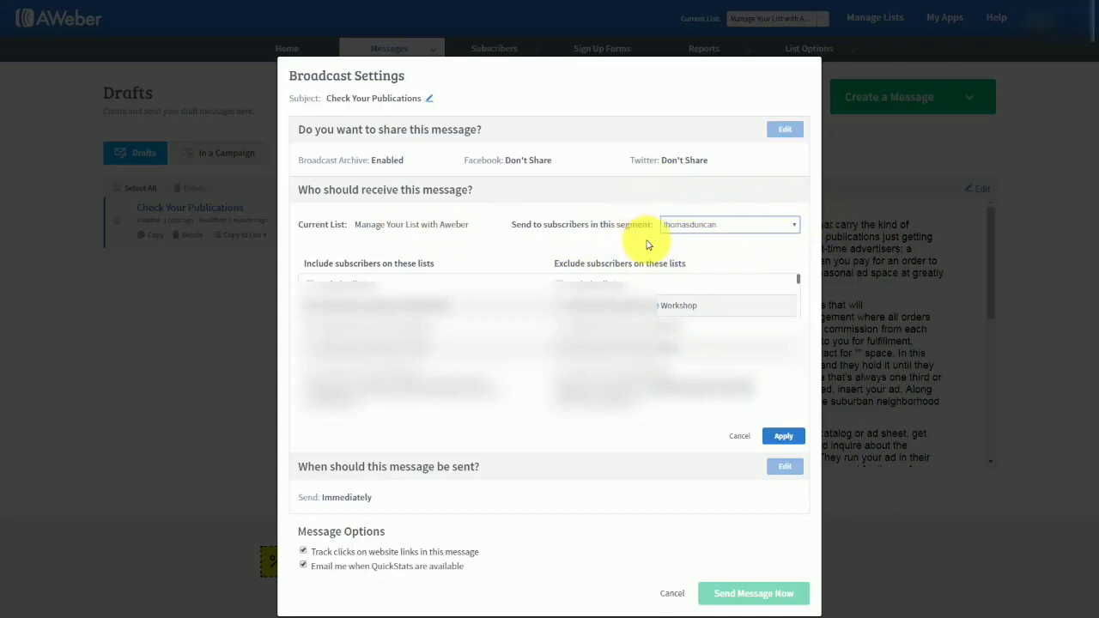
click(781, 435)
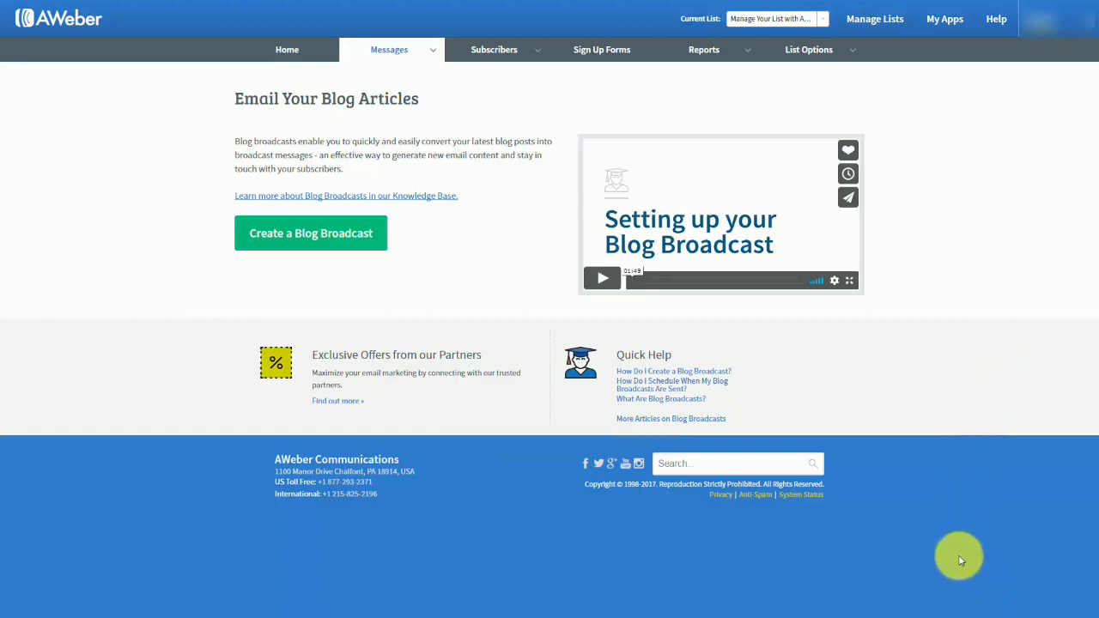
Create a blog broadcast and set its subject to the {!firstname_fix} personalization followed by "New Post Haon".
mouse_move(432, 57)
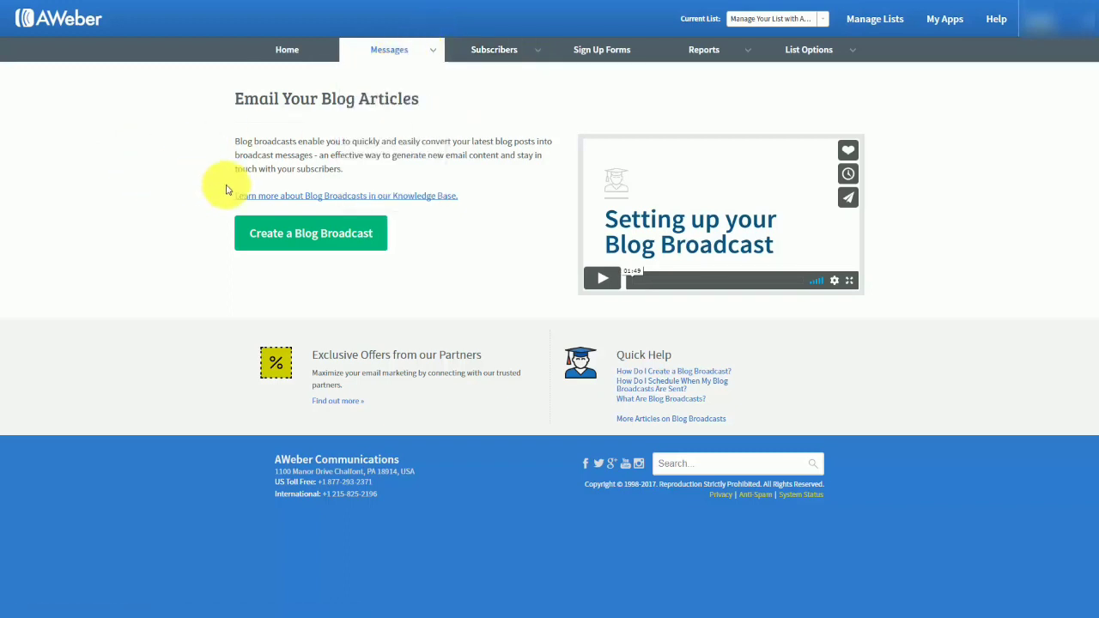
click(295, 241)
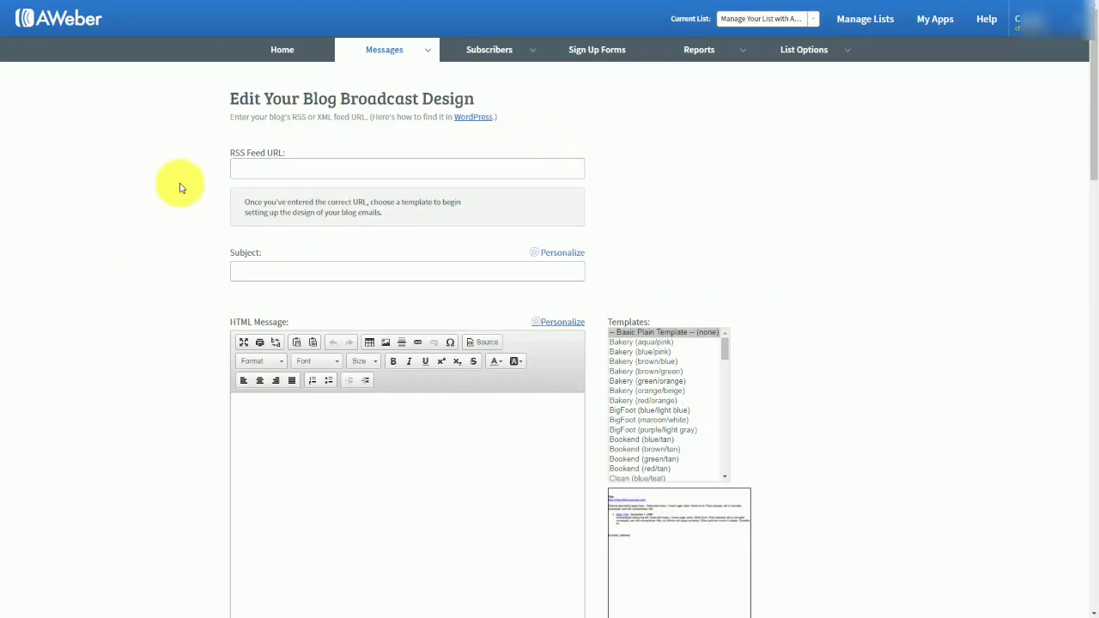
click(252, 172)
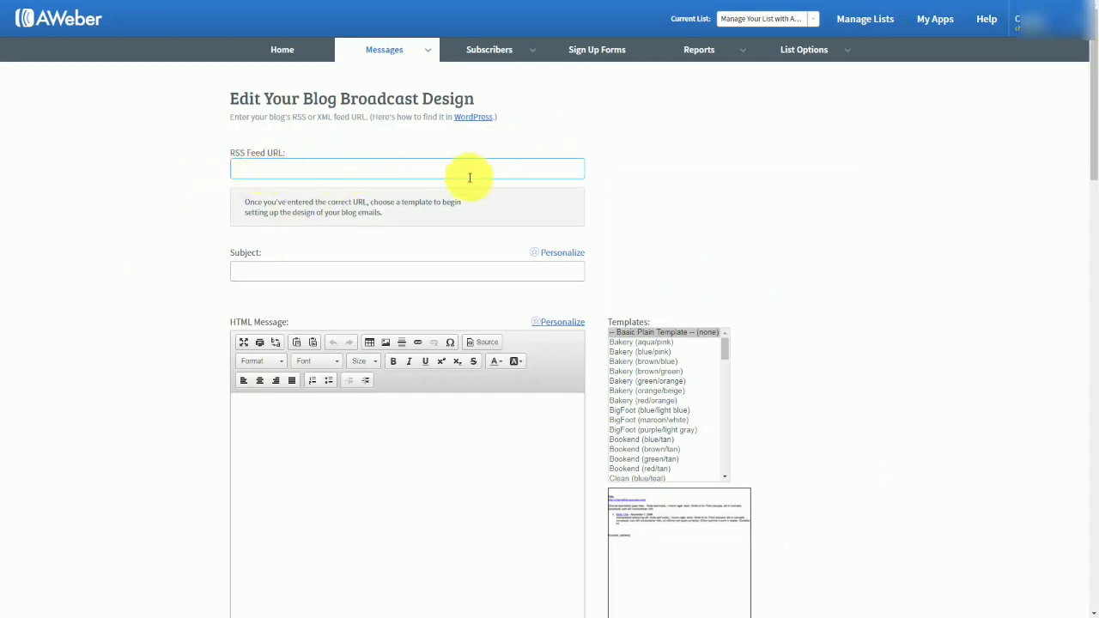
key(Tab)
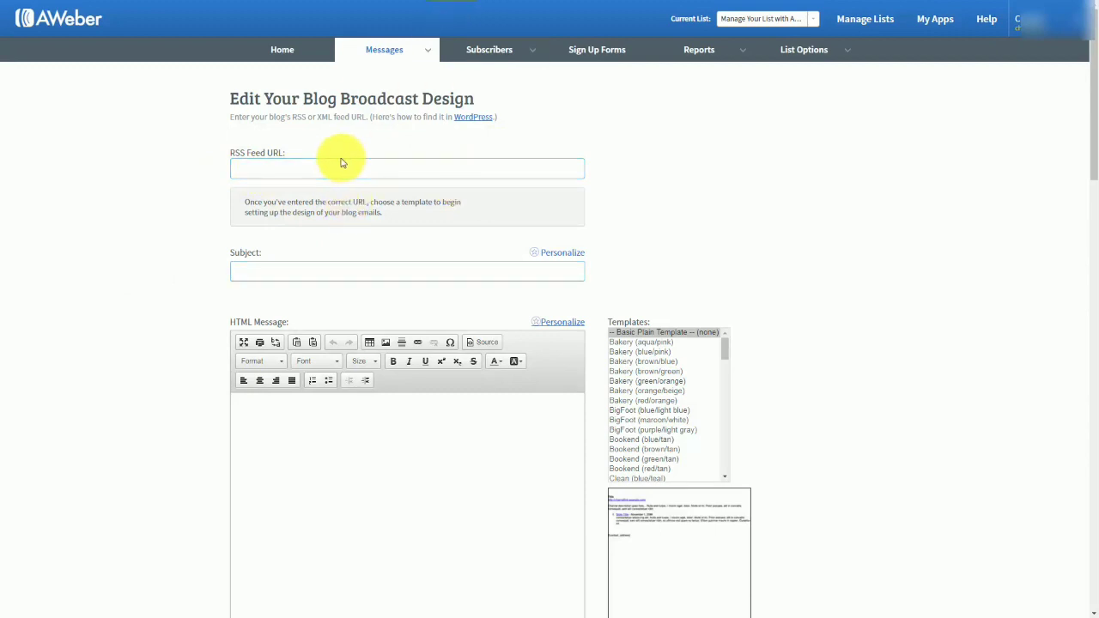
click(283, 167)
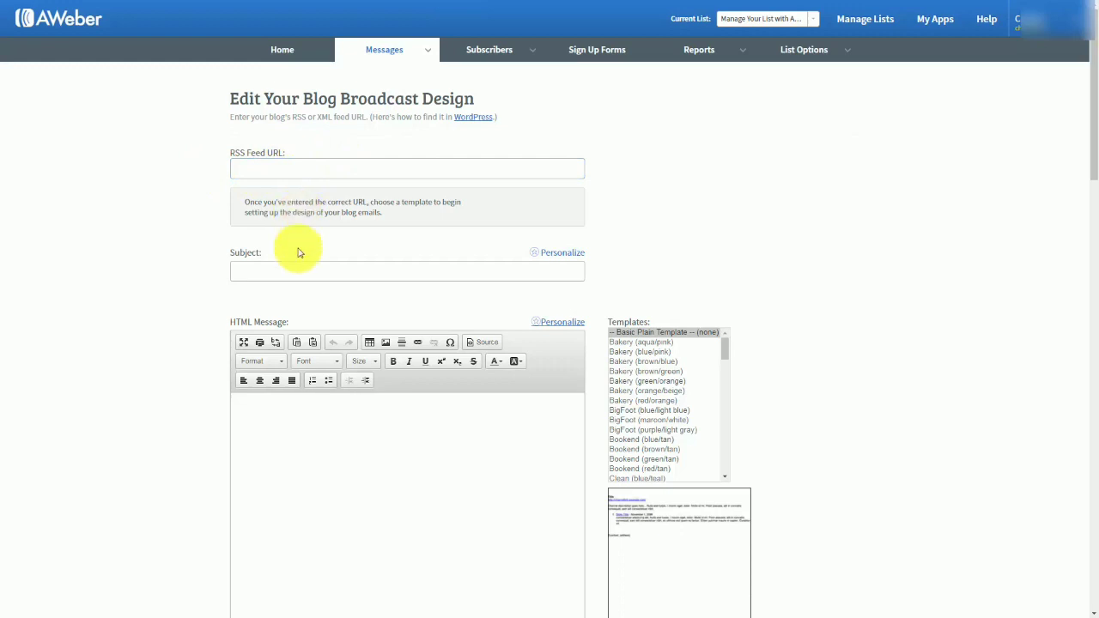
click(277, 272)
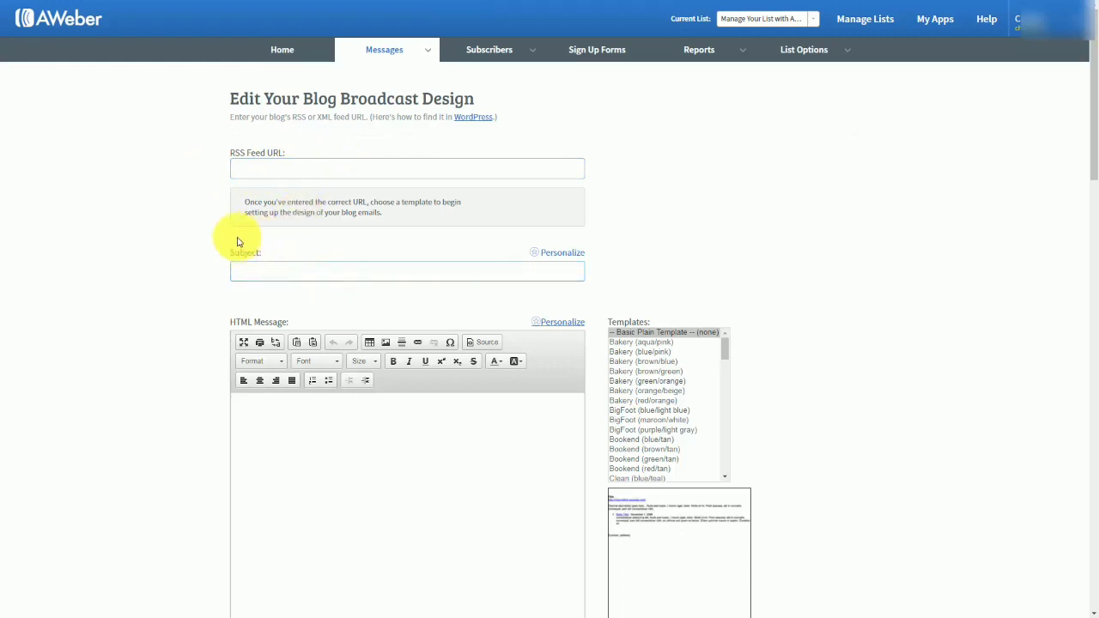
click(192, 232)
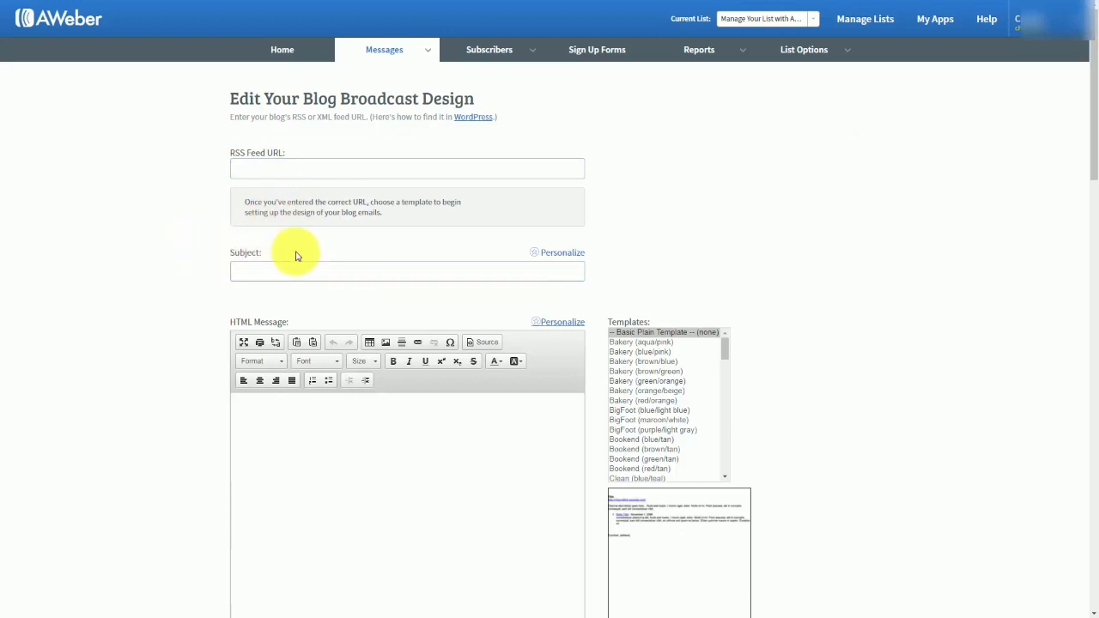
click(258, 269)
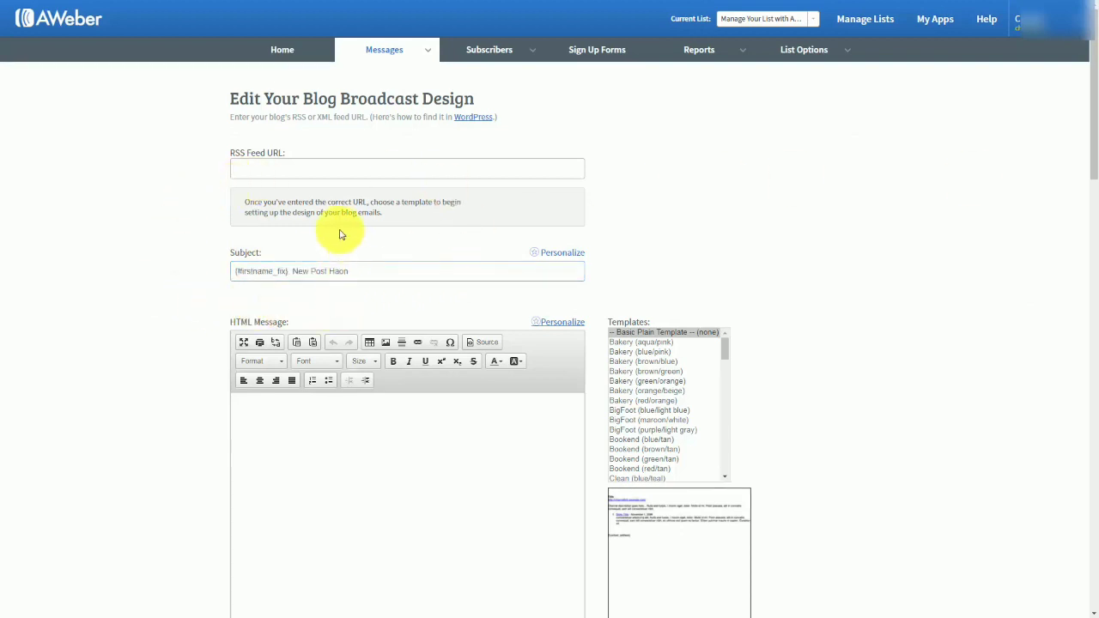
click(282, 273)
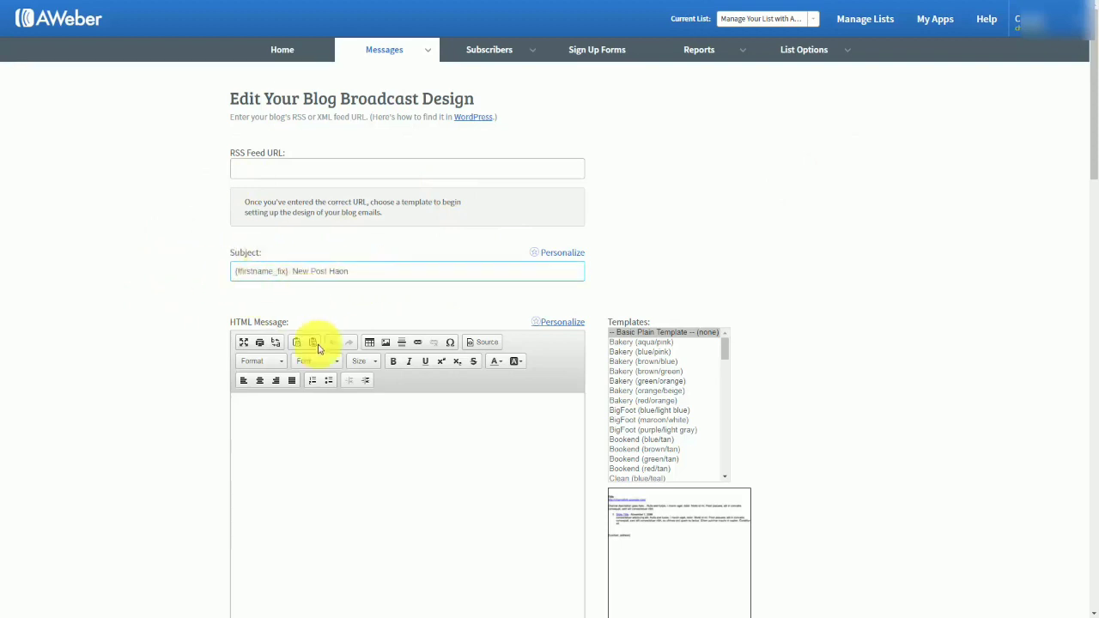
Write the blog message as "{!firstname_fix}", "We've got new content for you." and "Here it is..." in the HTML and plain text versions.
scroll(319, 368, down, 1)
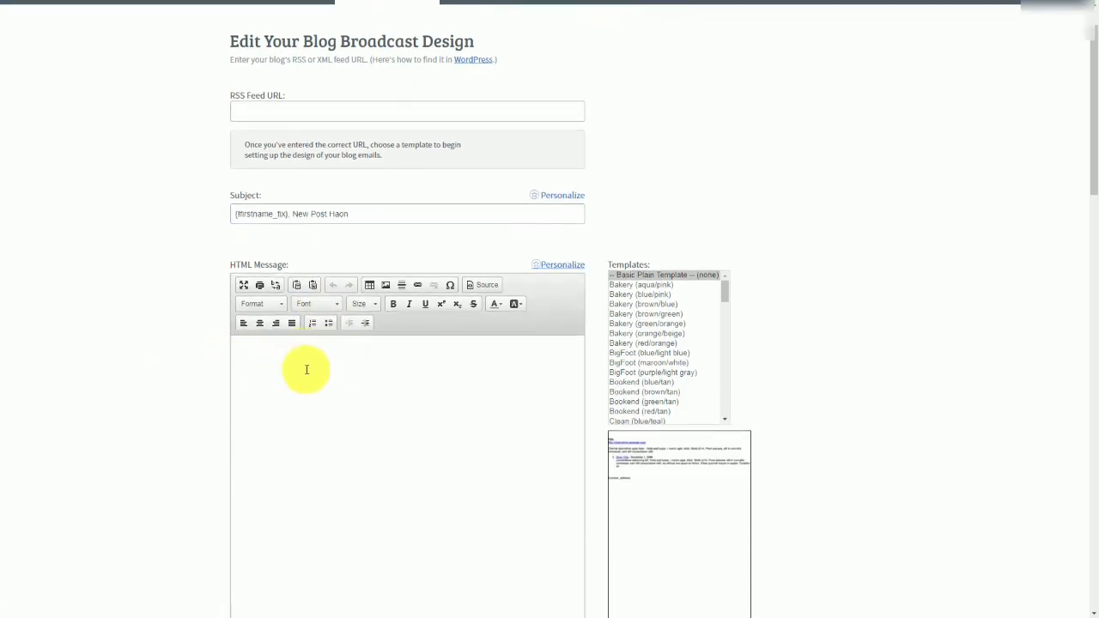
scroll(307, 370, up, 1)
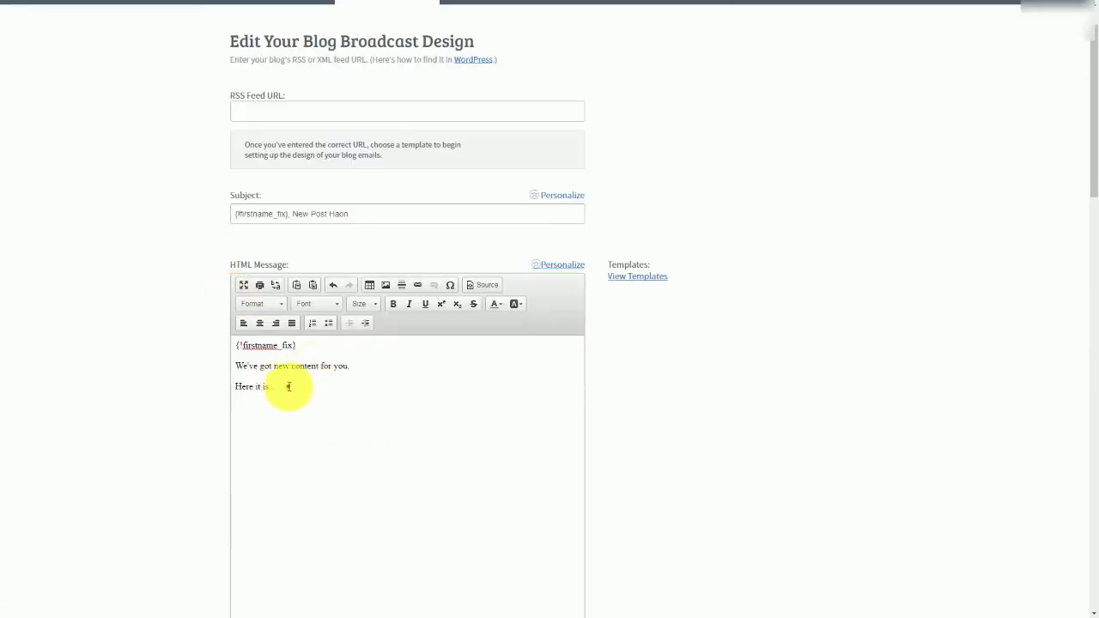
drag(286, 386, 236, 345)
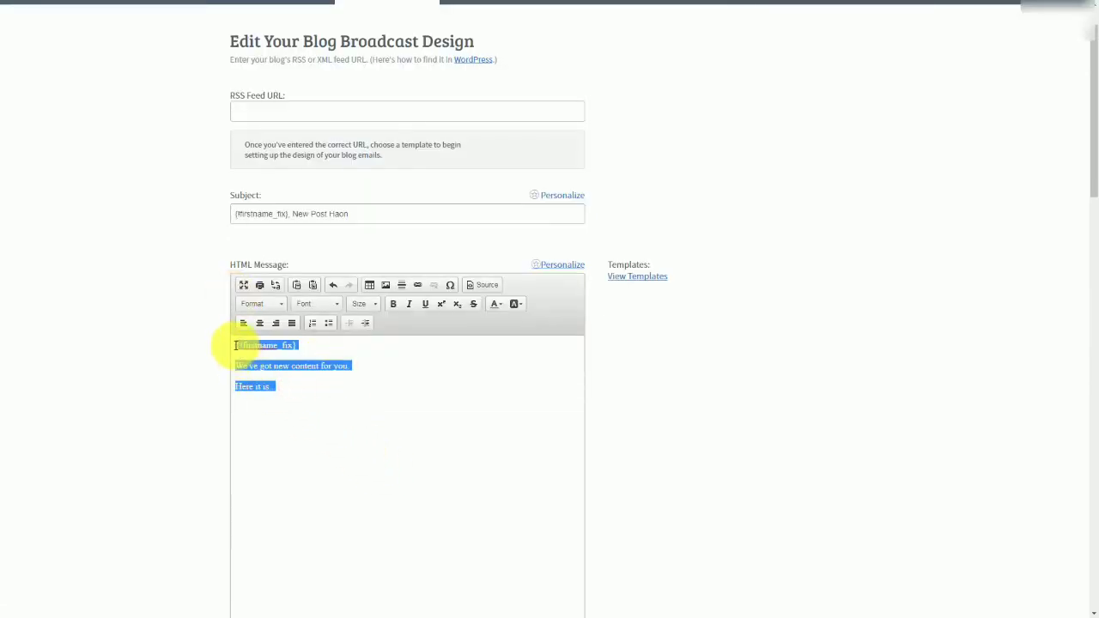
scroll(233, 327, down, 3)
click(289, 481)
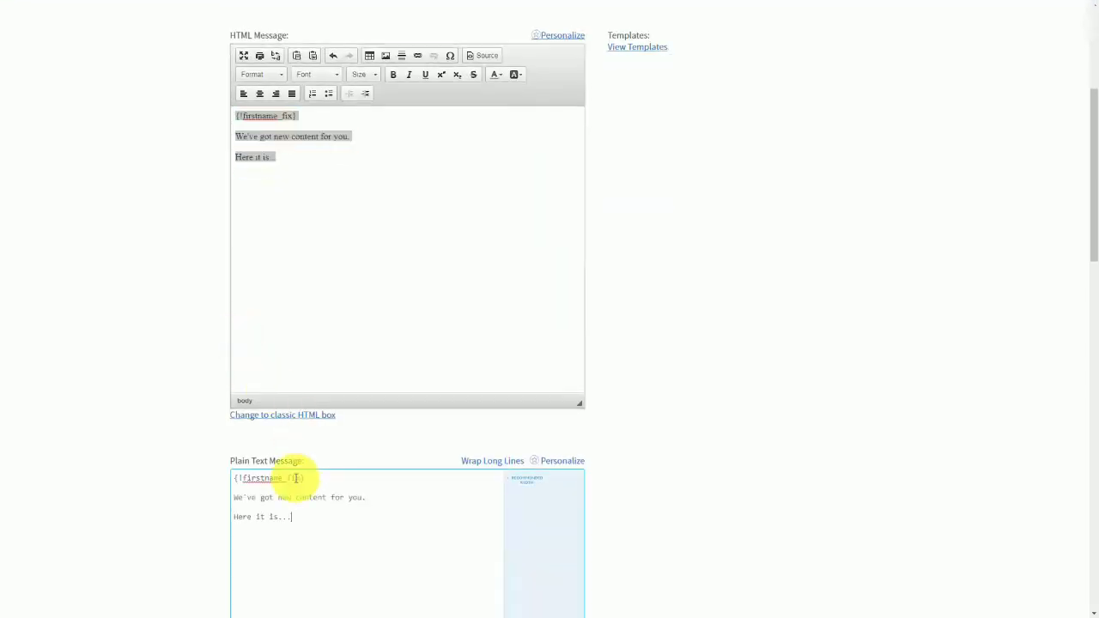
scroll(323, 453, up, 2)
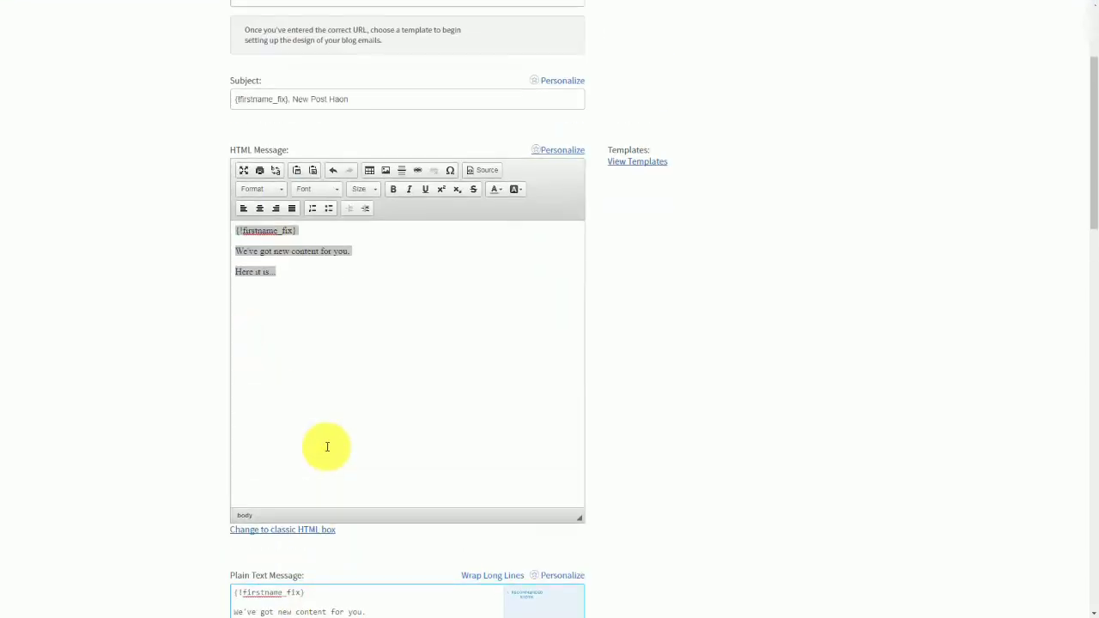
scroll(676, 478, up, 3)
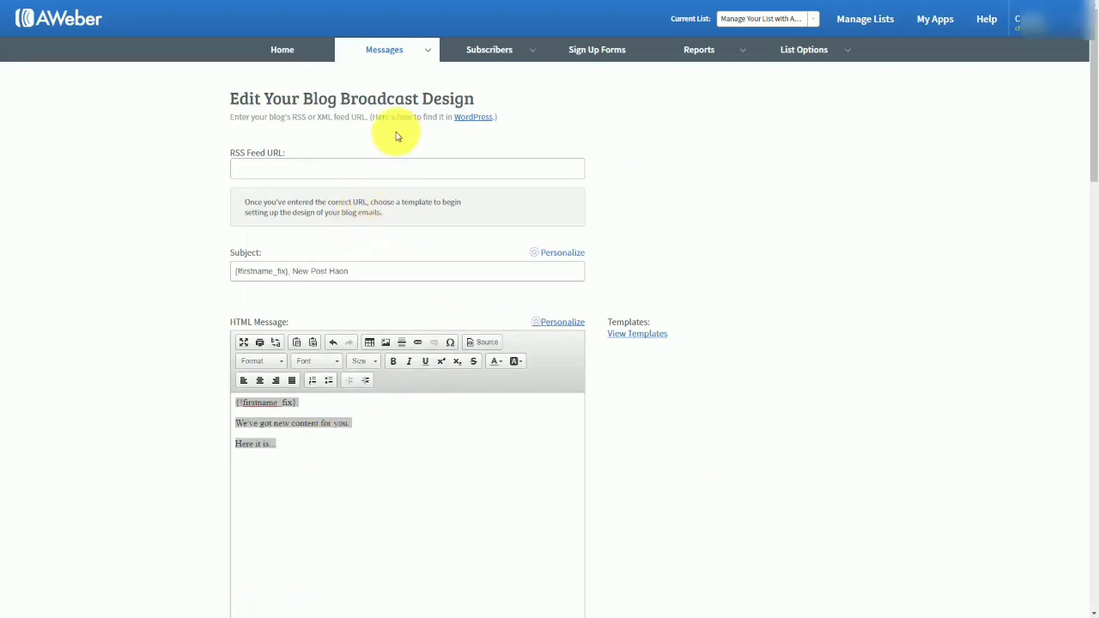
click(469, 122)
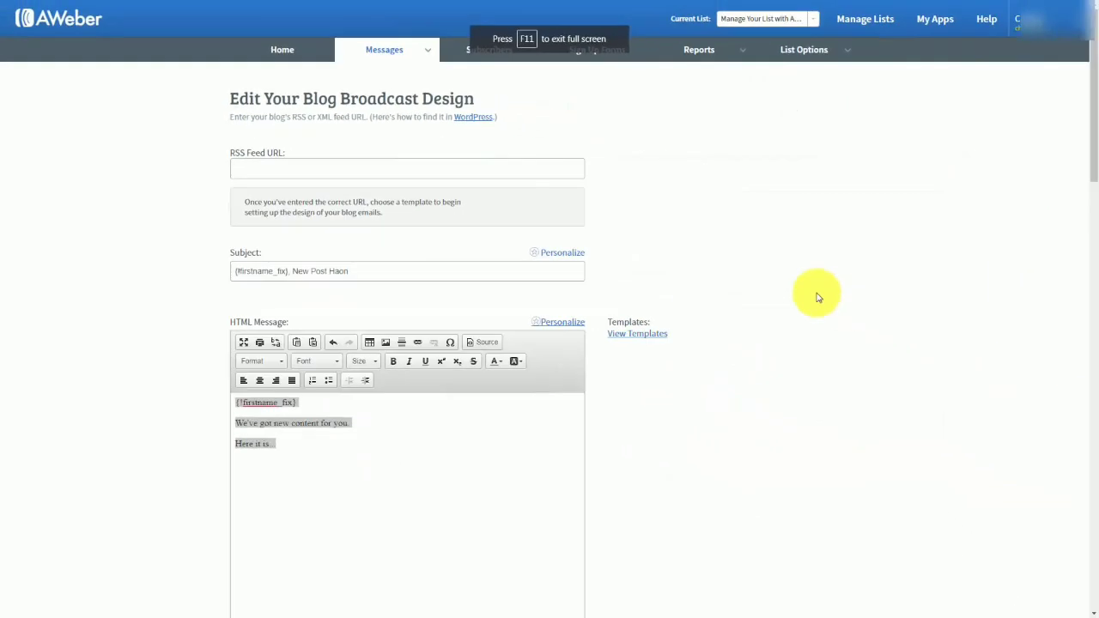
click(252, 166)
right_click(252, 166)
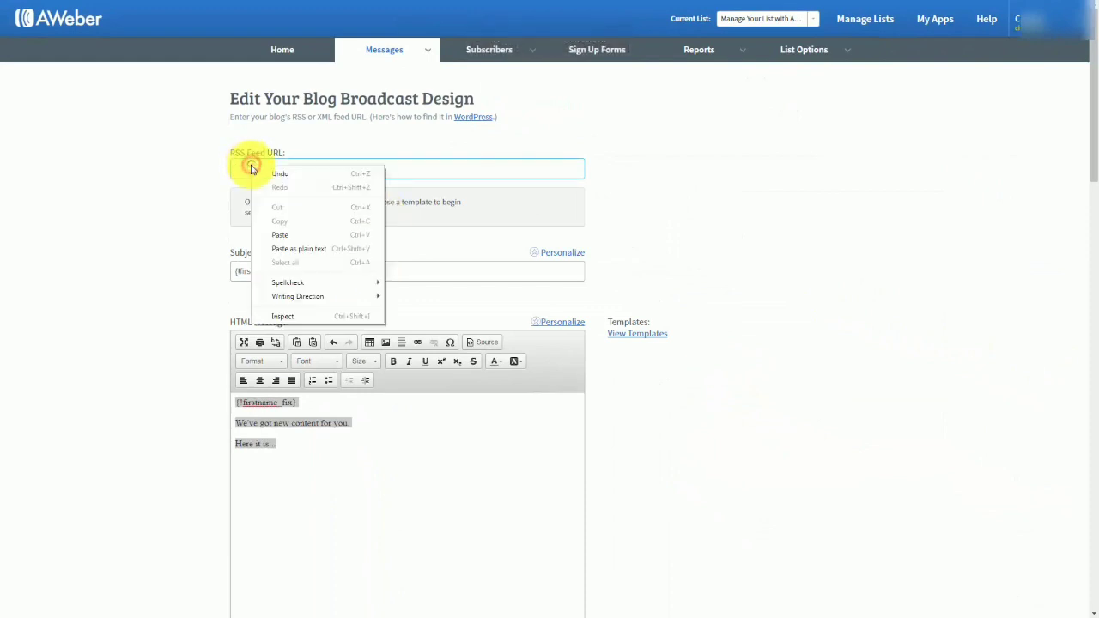
click(276, 232)
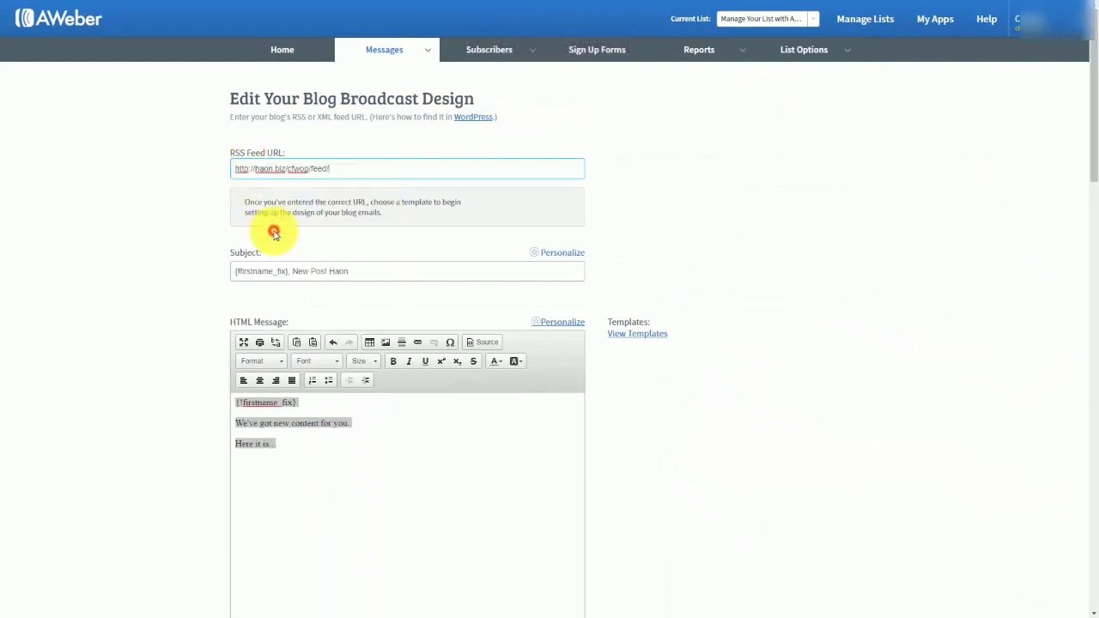
click(195, 259)
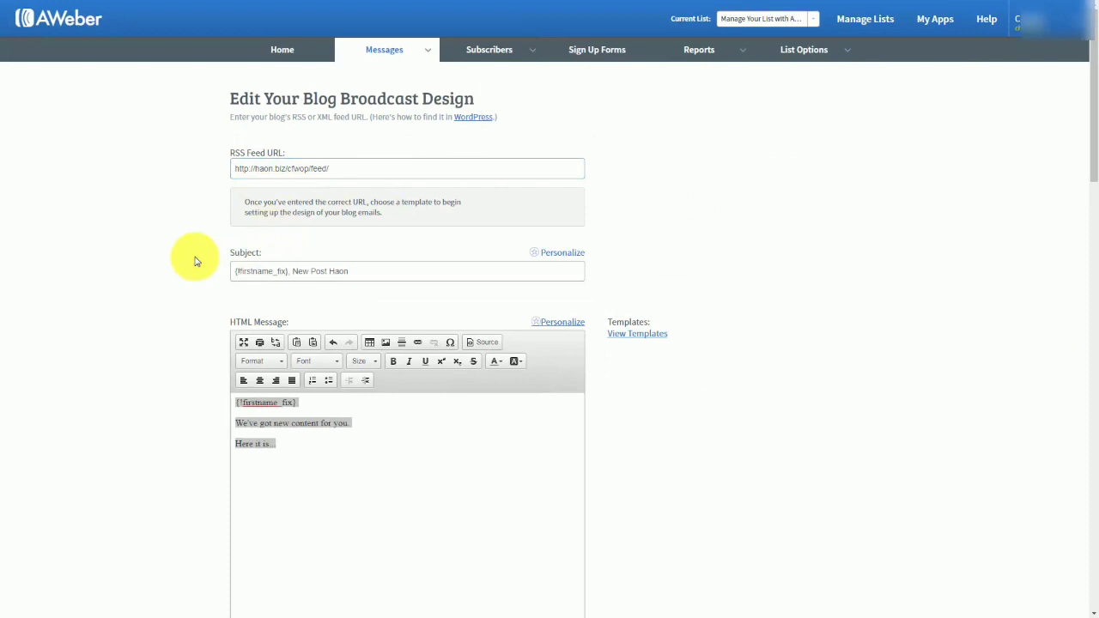
Show the message templates and reword the content line to "We got new content!" in the HTML and plain text versions.
click(629, 335)
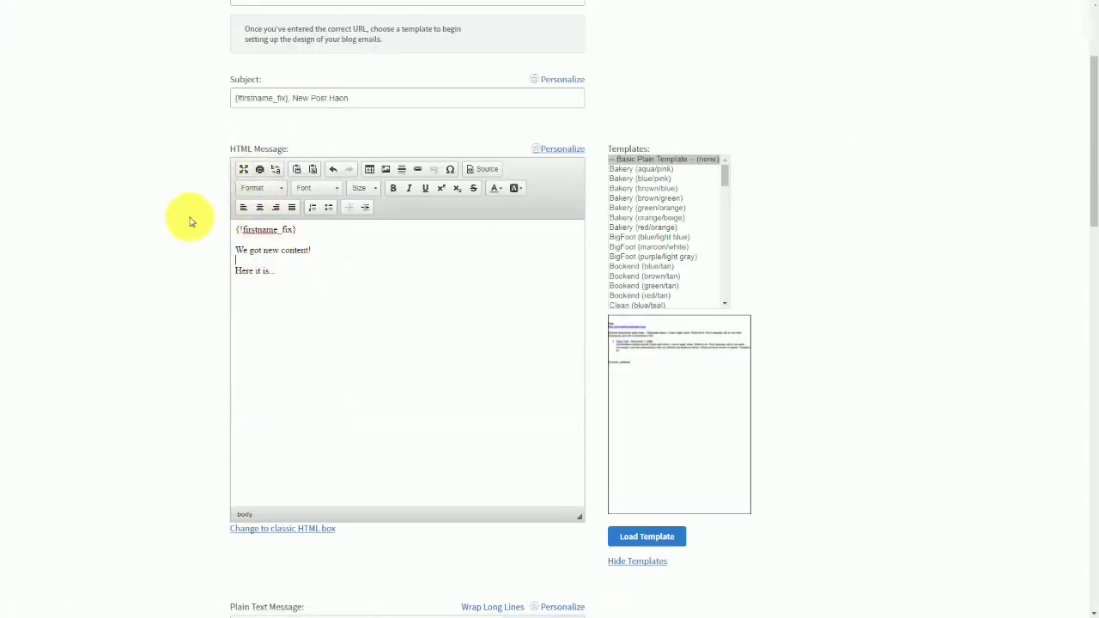
scroll(190, 222, down, 8)
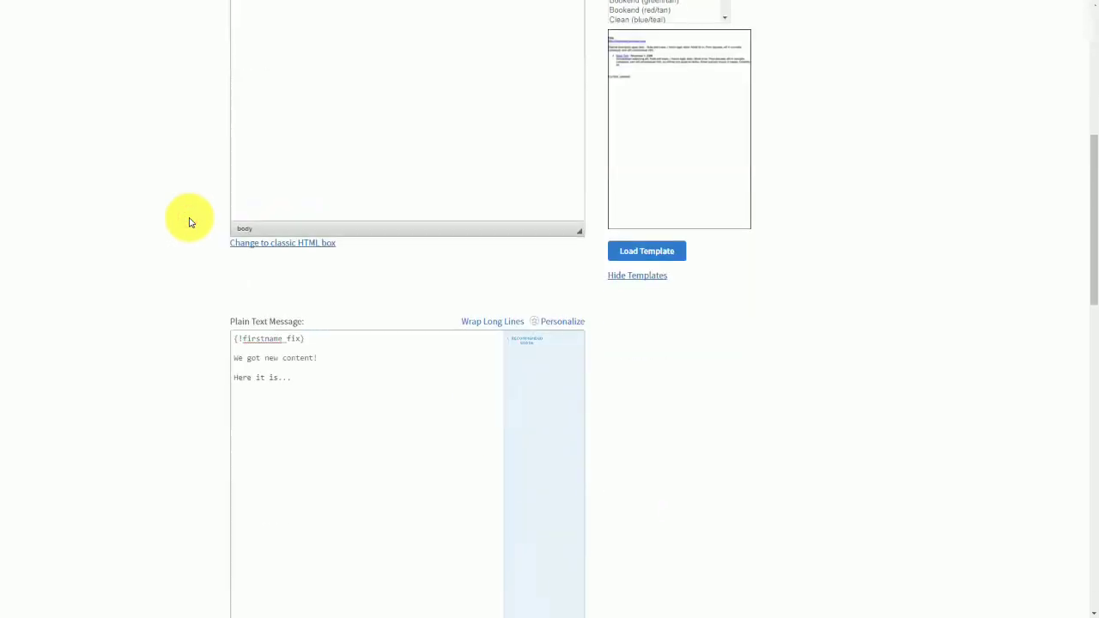
Schedule the blog broadcast to send immediately when there is at least 1 new item, without automatic sending, and save it.
scroll(189, 222, down, 1)
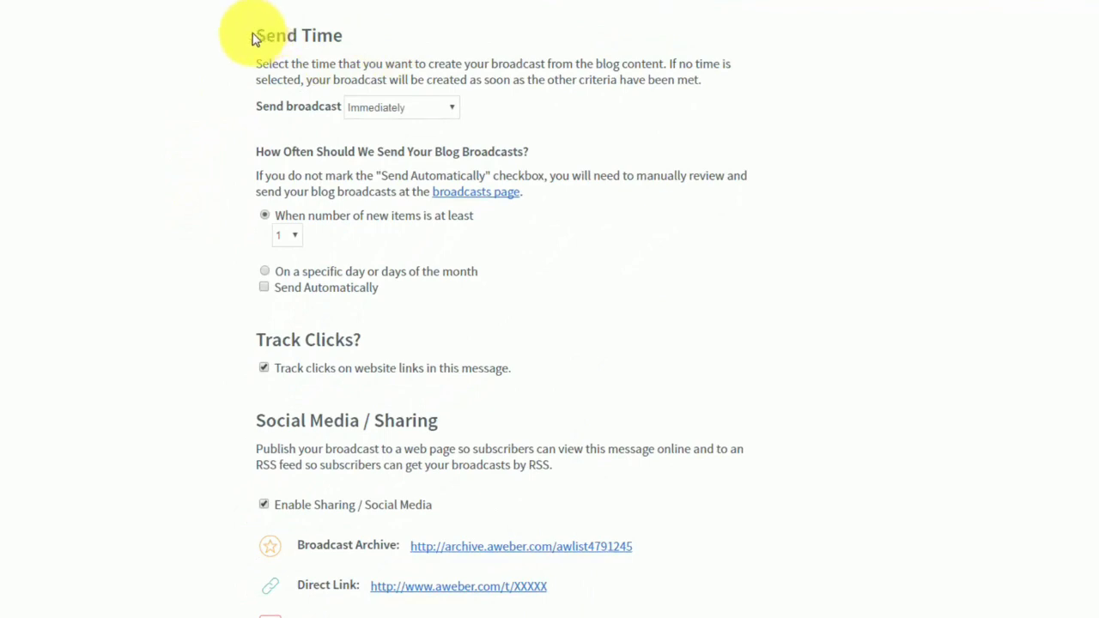
click(446, 114)
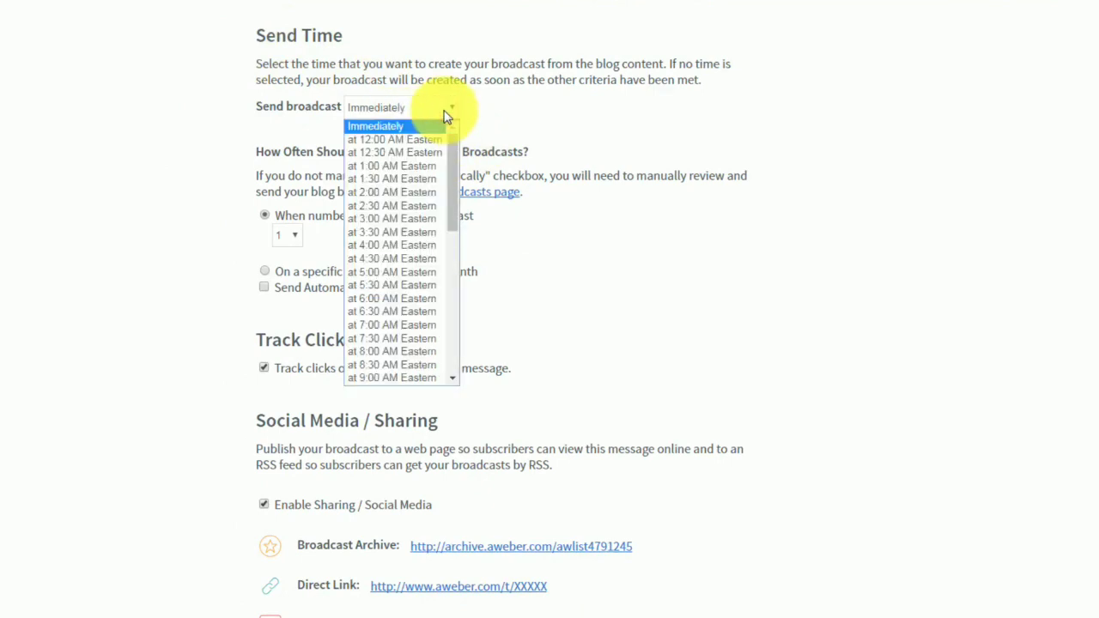
click(444, 114)
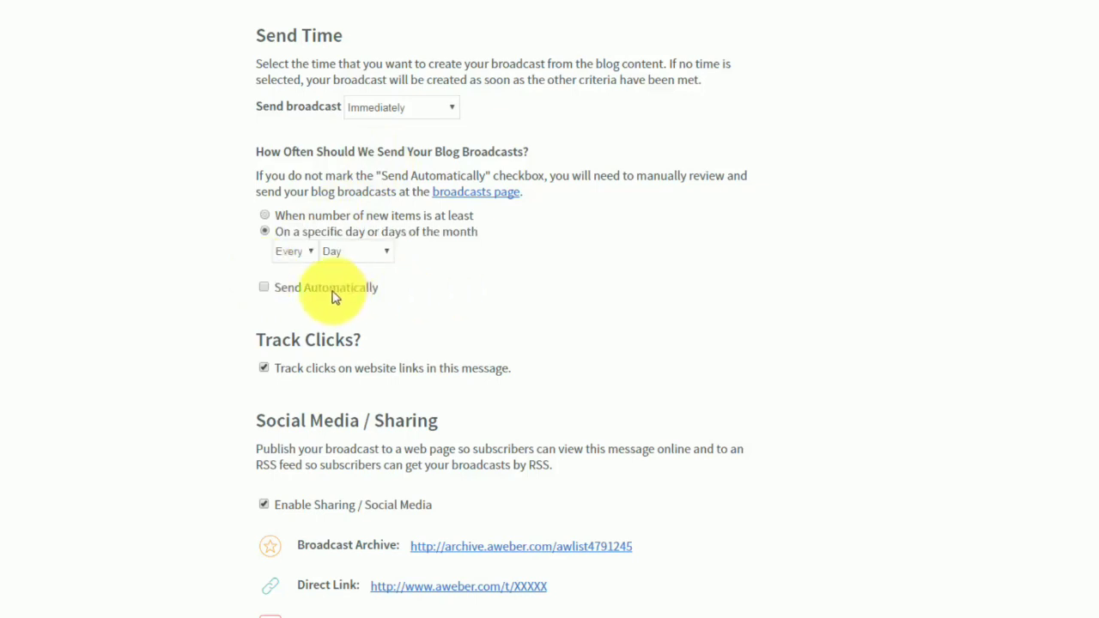
click(266, 291)
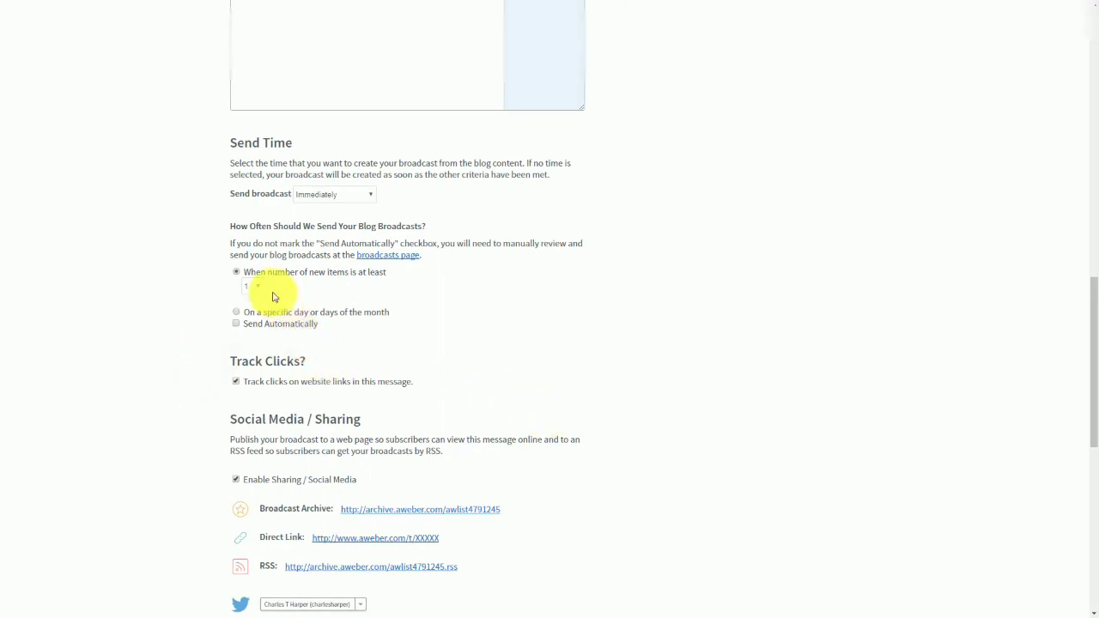
scroll(410, 396, down, 7)
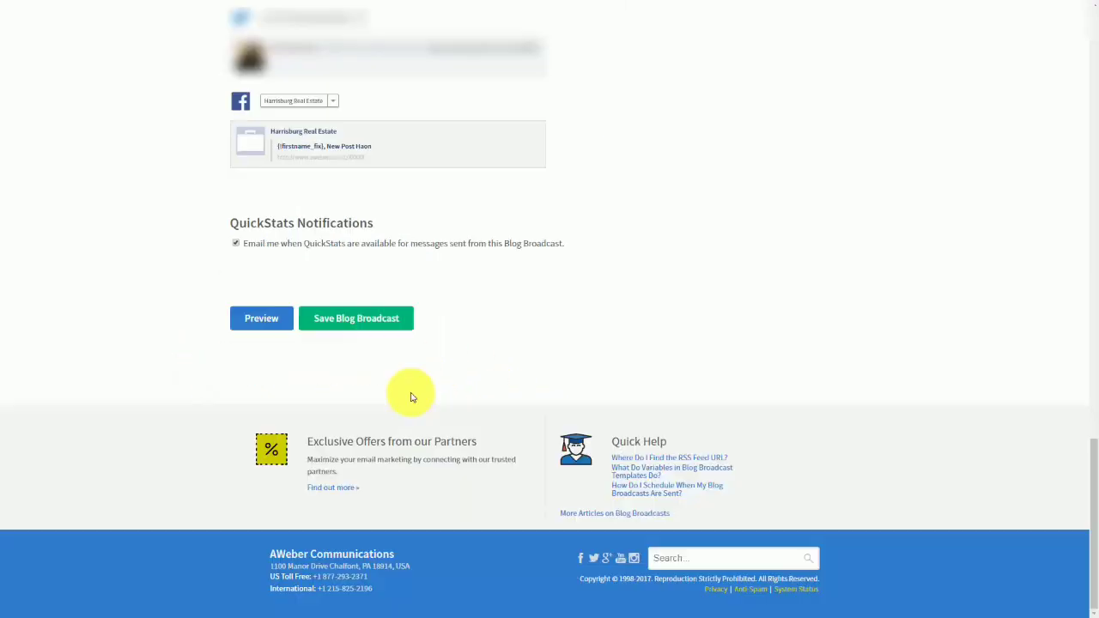
click(344, 331)
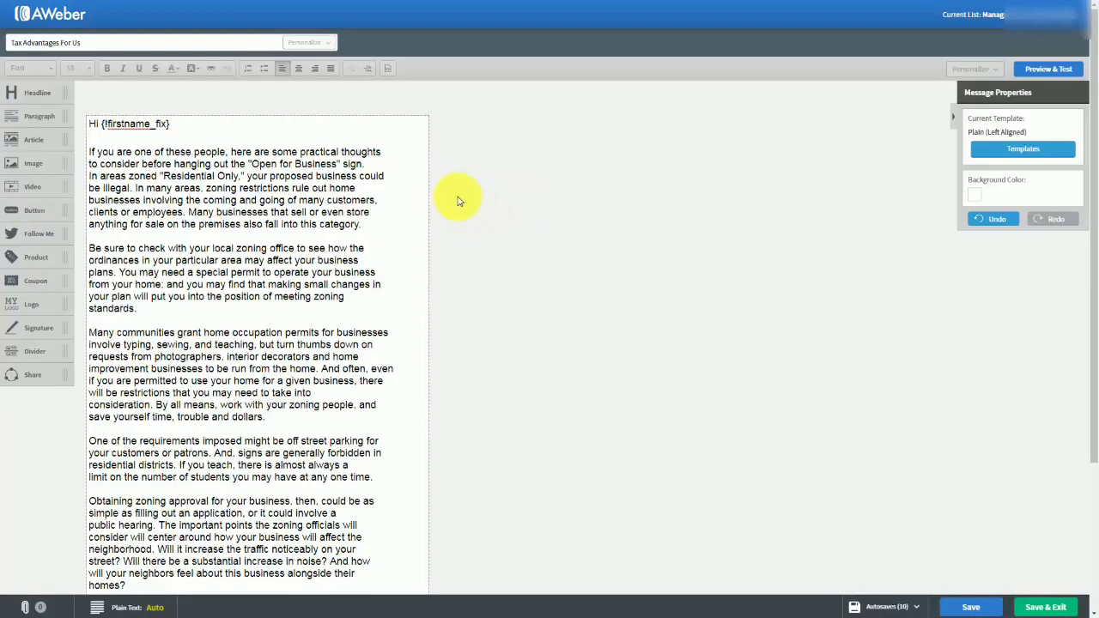
Examine the automatically generated plain text version of the "Tax Advantages For Us" message.
scroll(458, 201, down, 2)
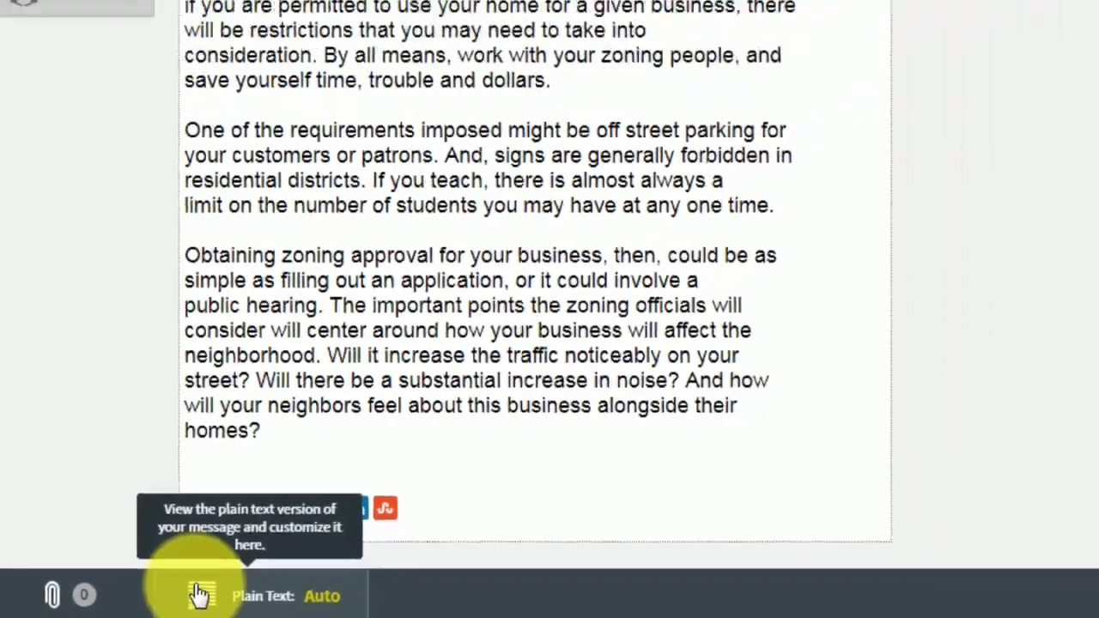
click(252, 589)
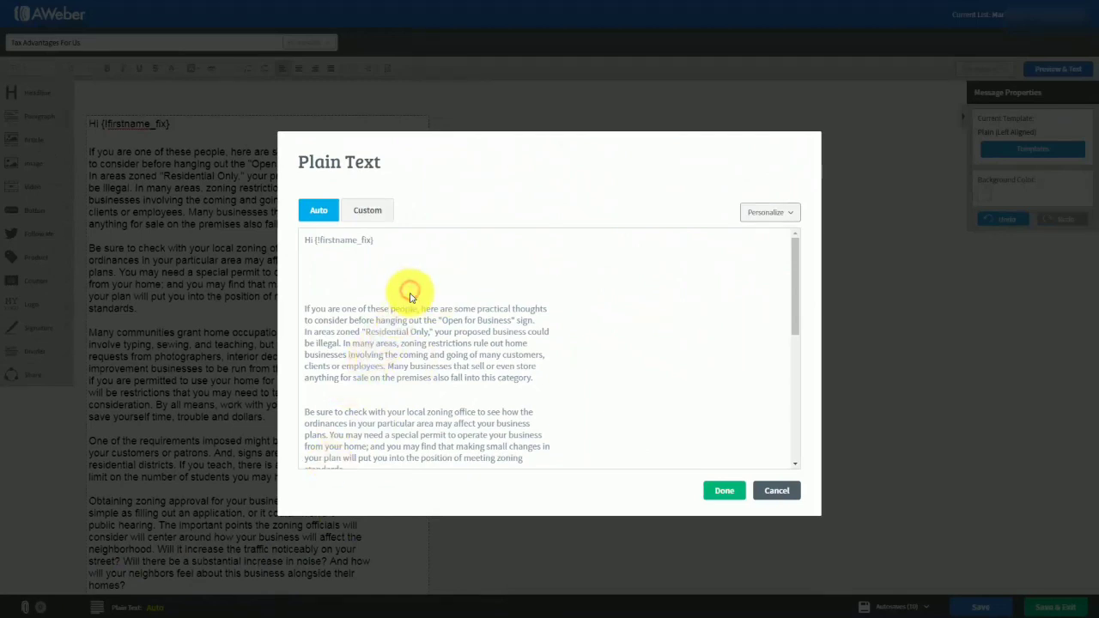
scroll(410, 296, down, 5)
scroll(410, 305, up, 3)
scroll(410, 307, up, 3)
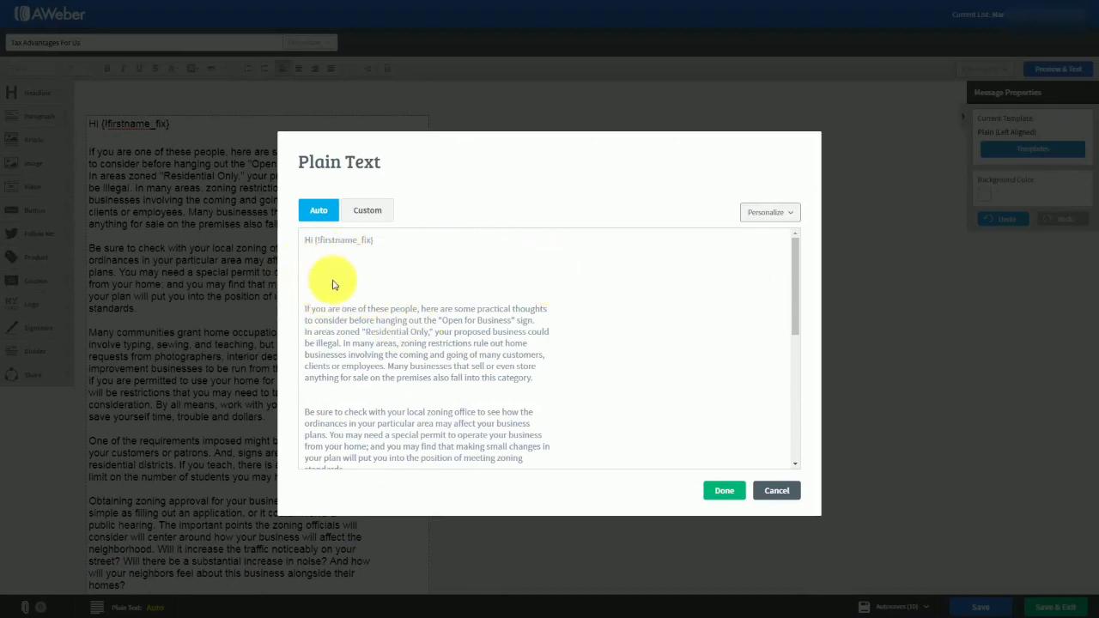
click(484, 283)
scroll(479, 320, down, 5)
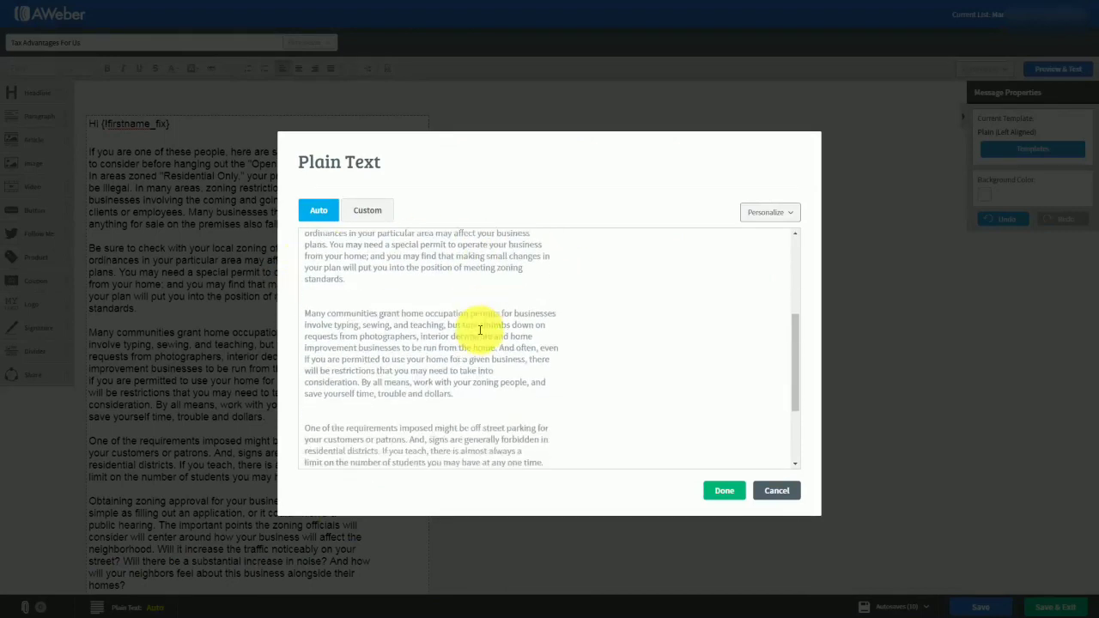
scroll(471, 324, up, 5)
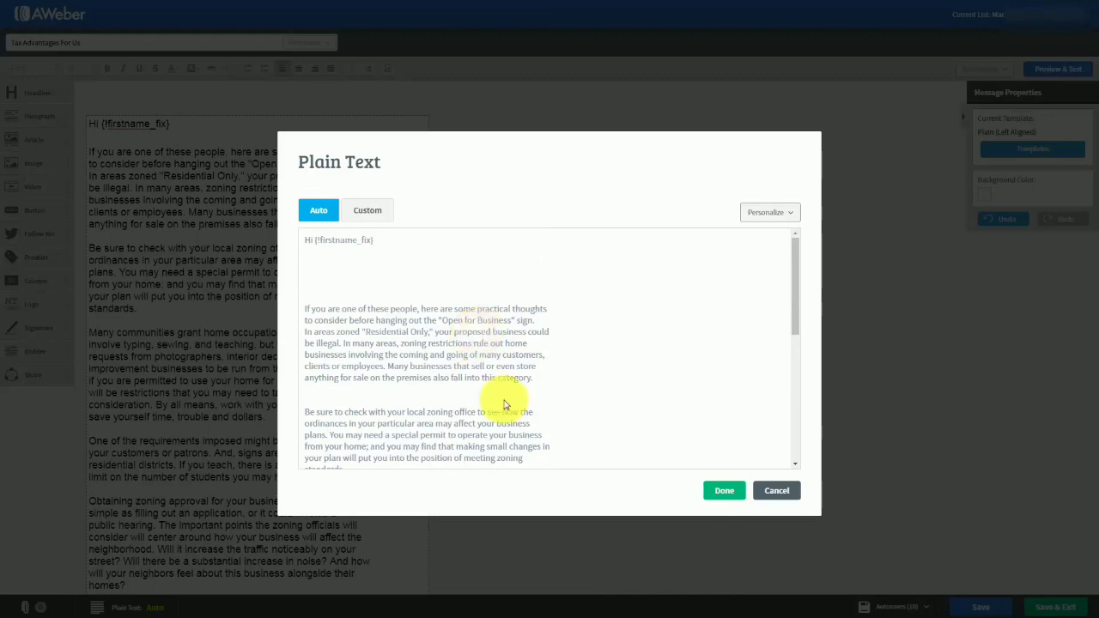
Switch the plain text version to Custom, remove the extra blank lines between its first paragraphs, and save the text and the message.
click(361, 214)
click(315, 260)
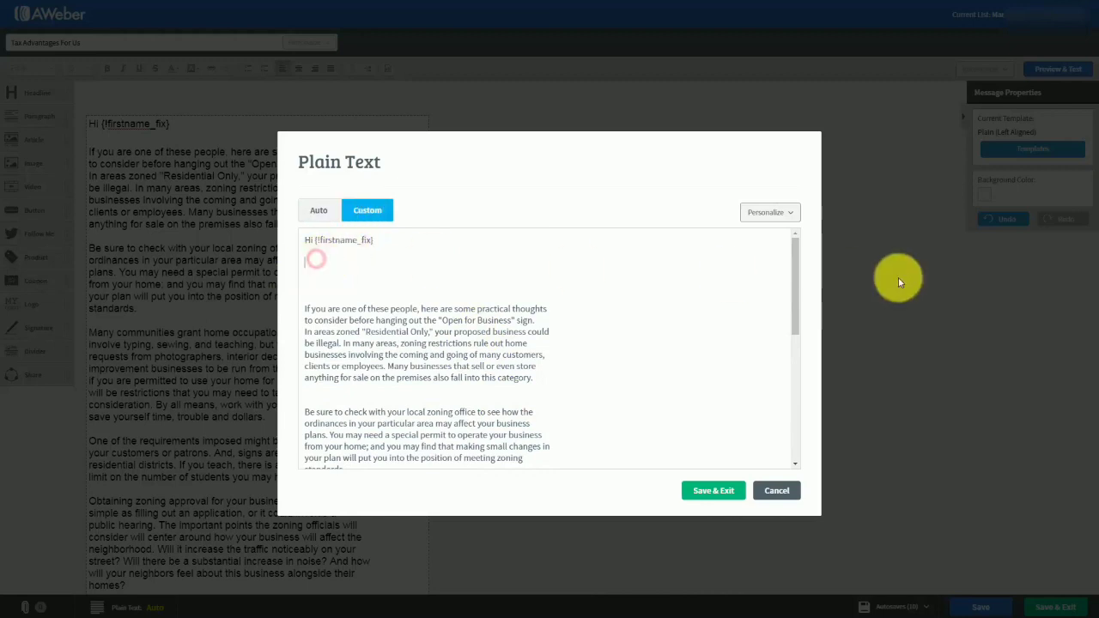
key(Delete)
key(Delete)
key(Delete)
key(Delete)
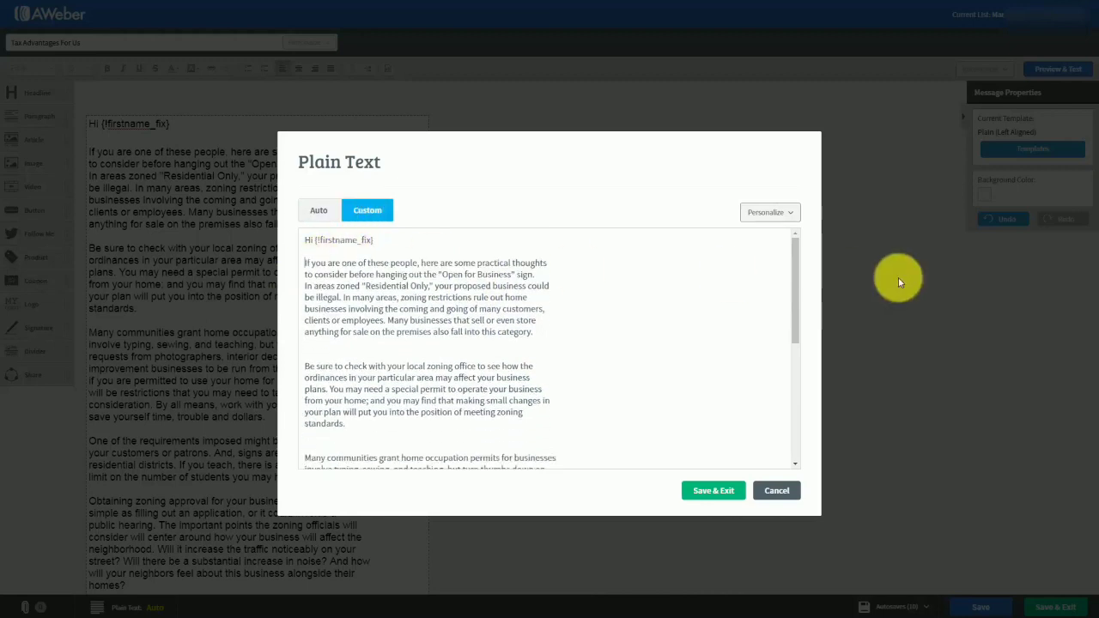
click(318, 354)
key(Delete)
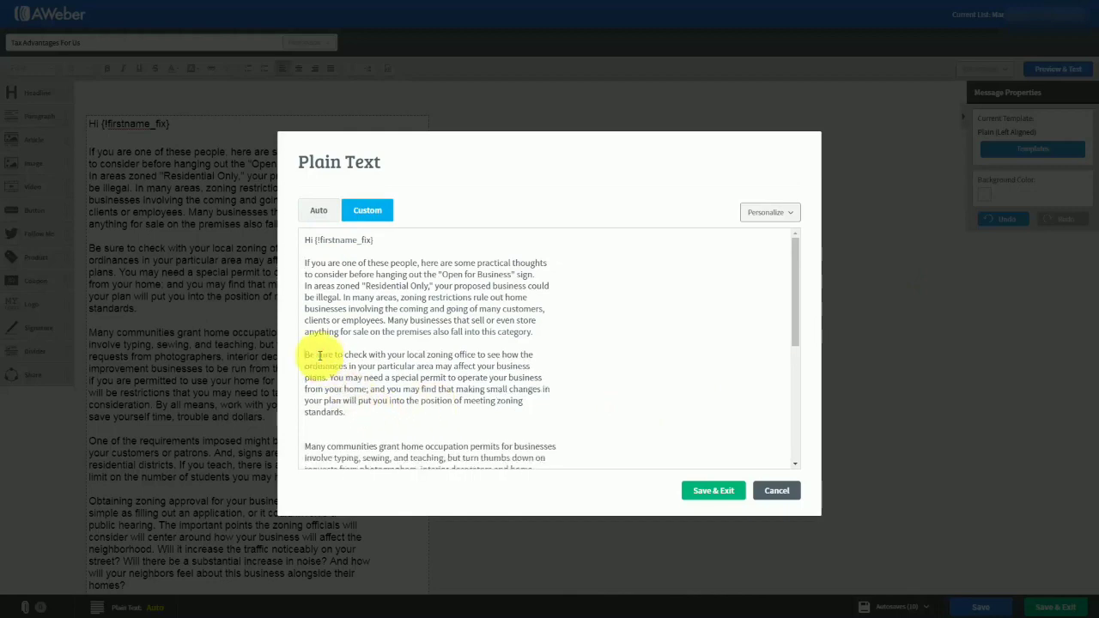
click(313, 428)
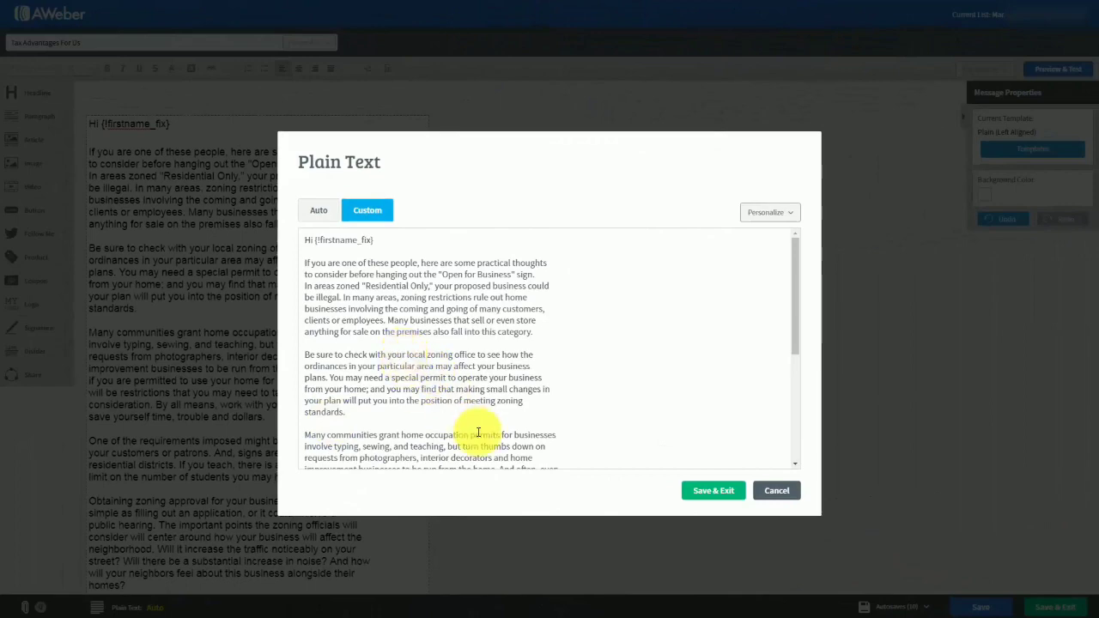
click(702, 495)
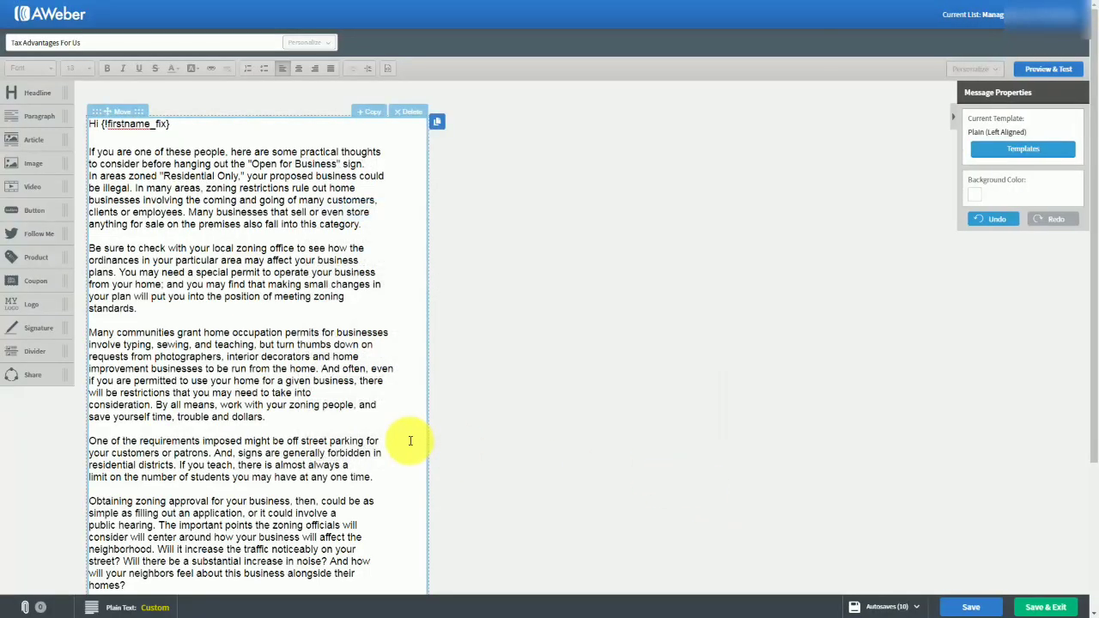
click(955, 606)
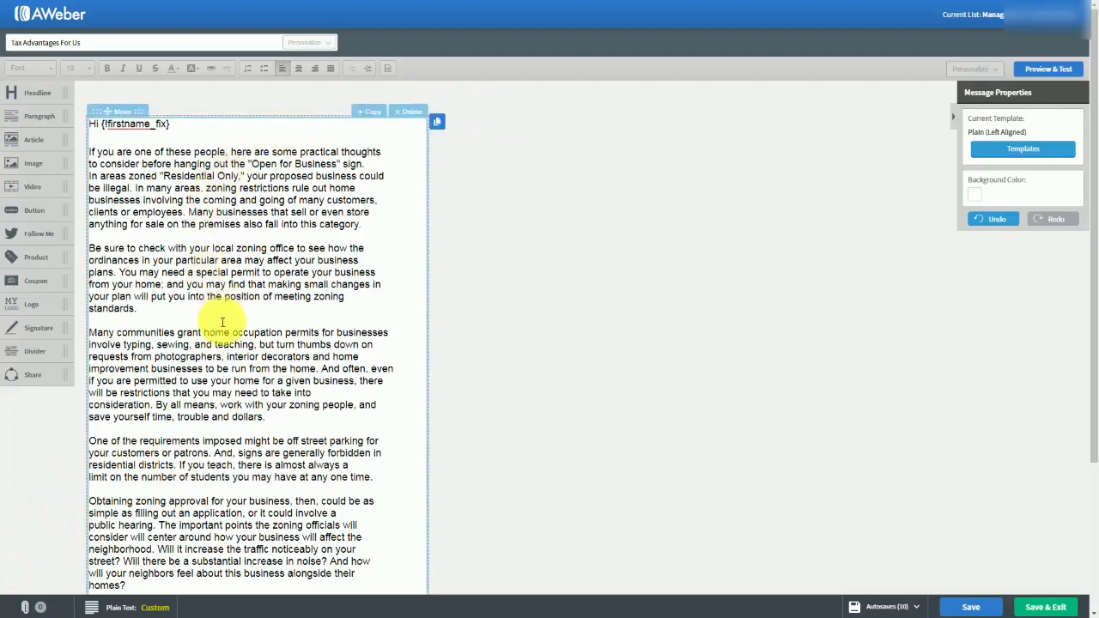
Preview the "Tax Advantages For Us" message down to its footer, and save it and return to the drafts.
click(1037, 73)
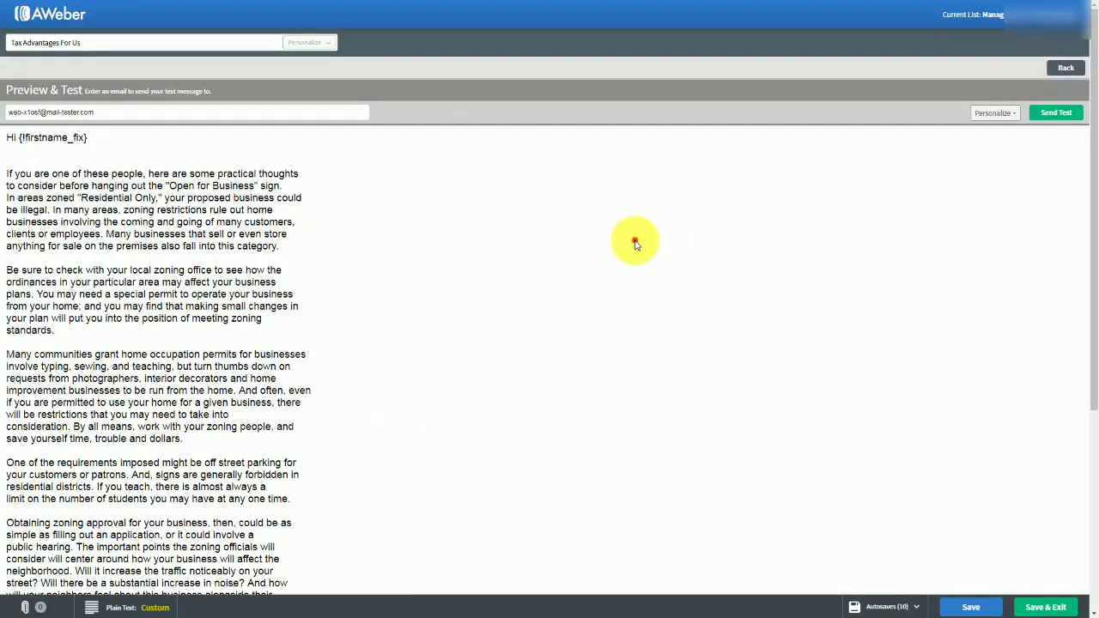
scroll(504, 266, down, 3)
scroll(504, 266, down, 1)
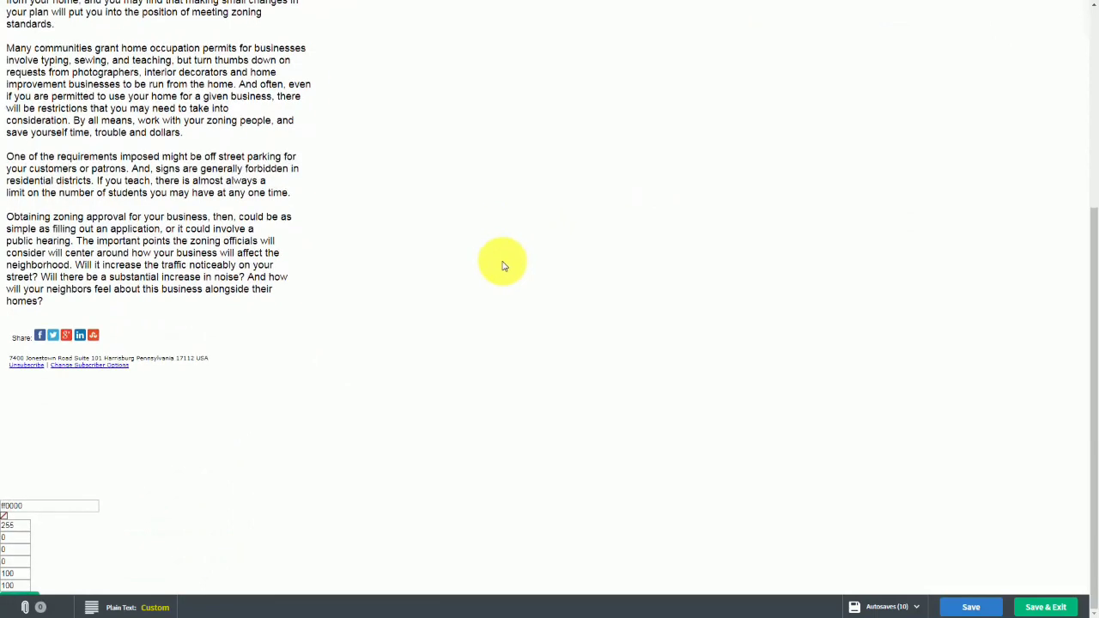
scroll(503, 266, up, 5)
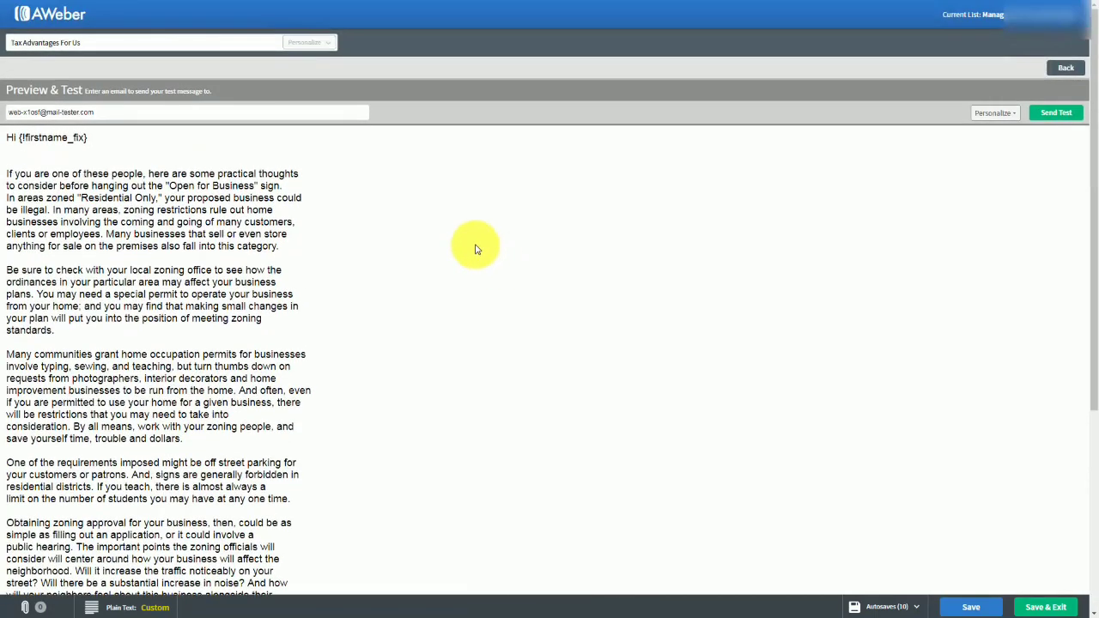
click(1046, 607)
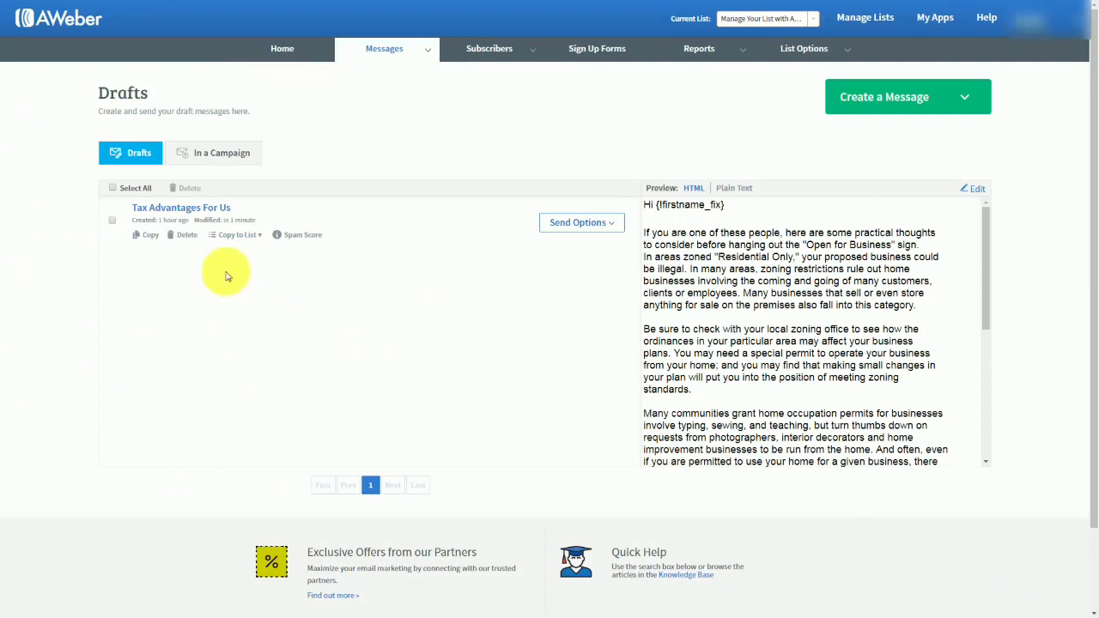
View the lists to which the "Tax Advantages For Us" draft can be copied.
click(261, 237)
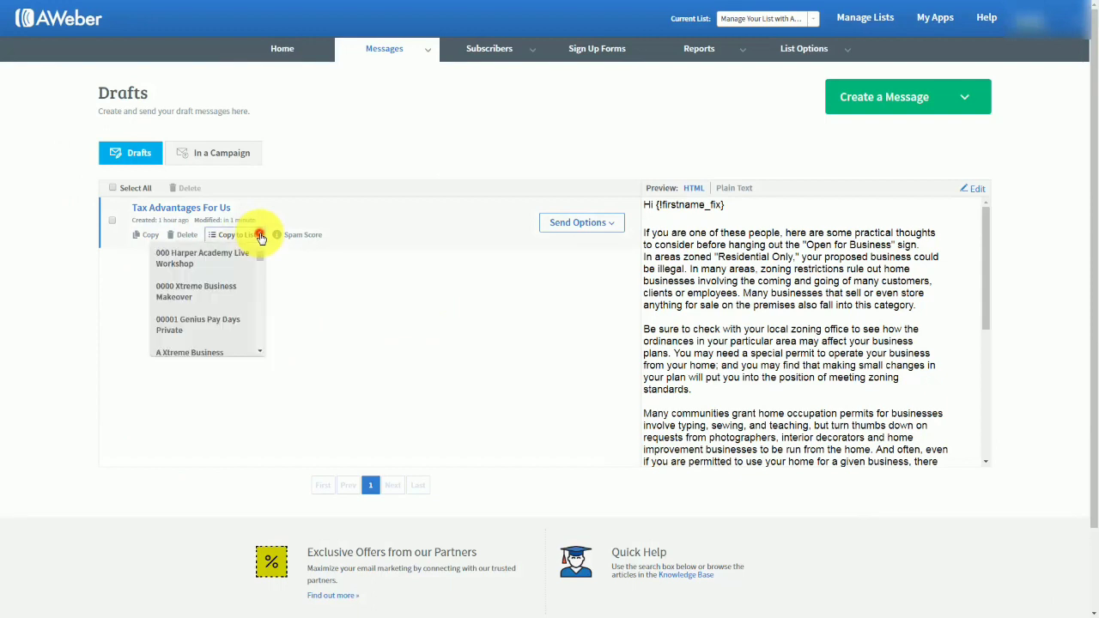
click(261, 237)
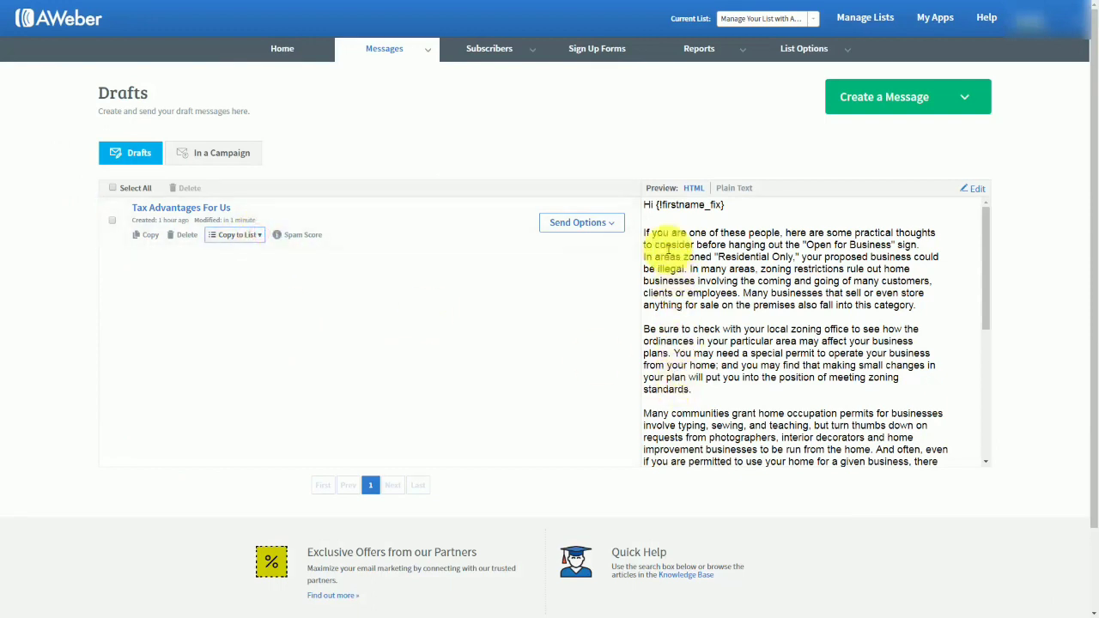
View the send options available for the "Tax Advantages For Us" draft.
click(589, 223)
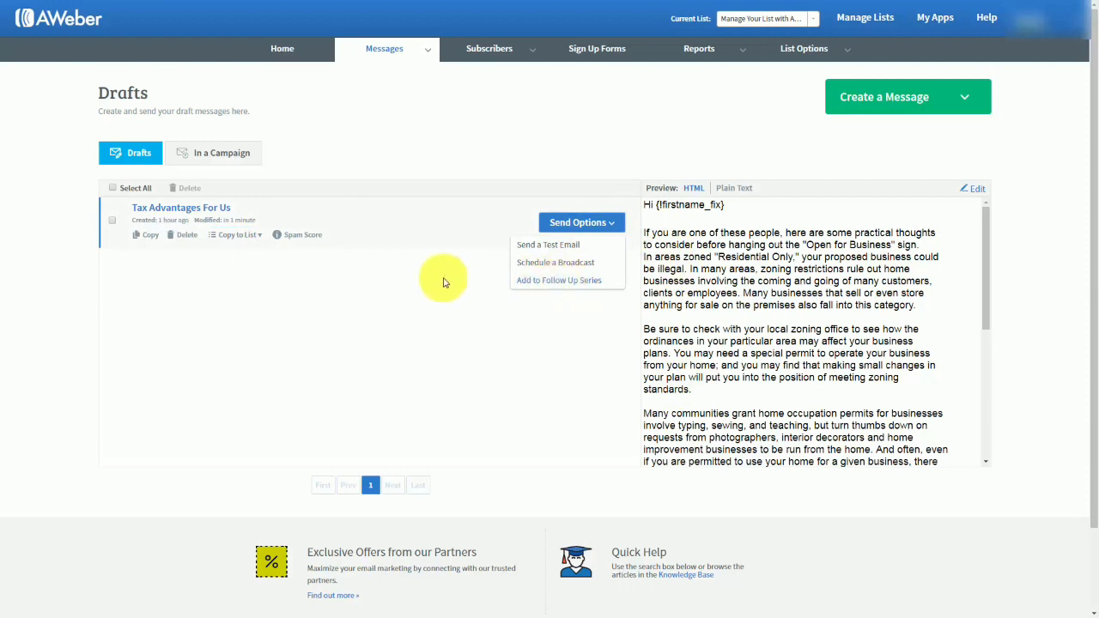
click(324, 282)
click(614, 230)
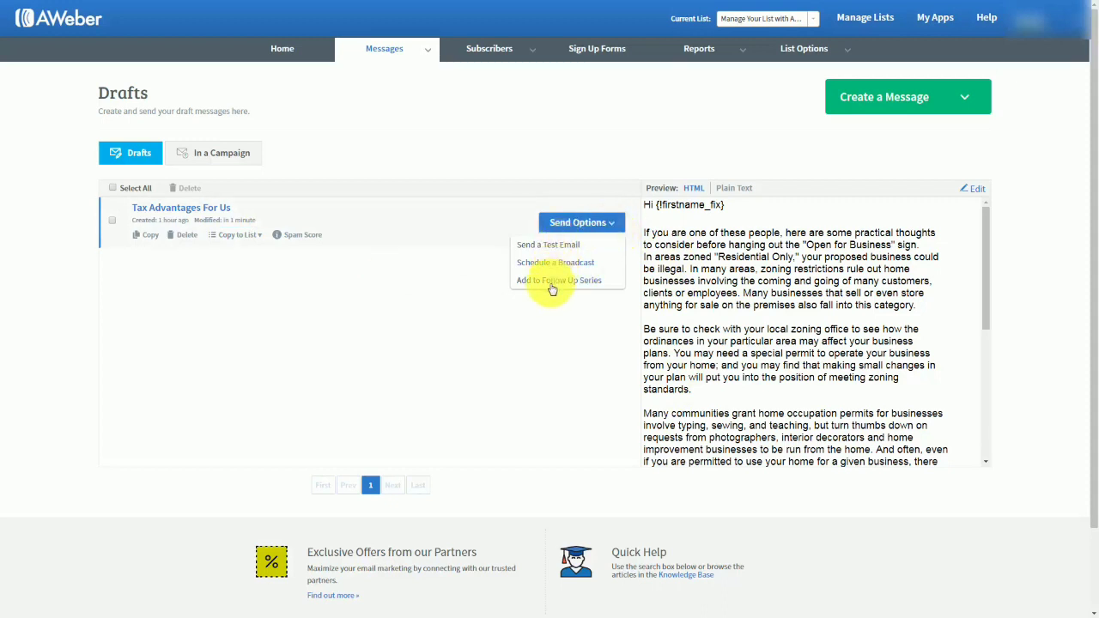
click(307, 282)
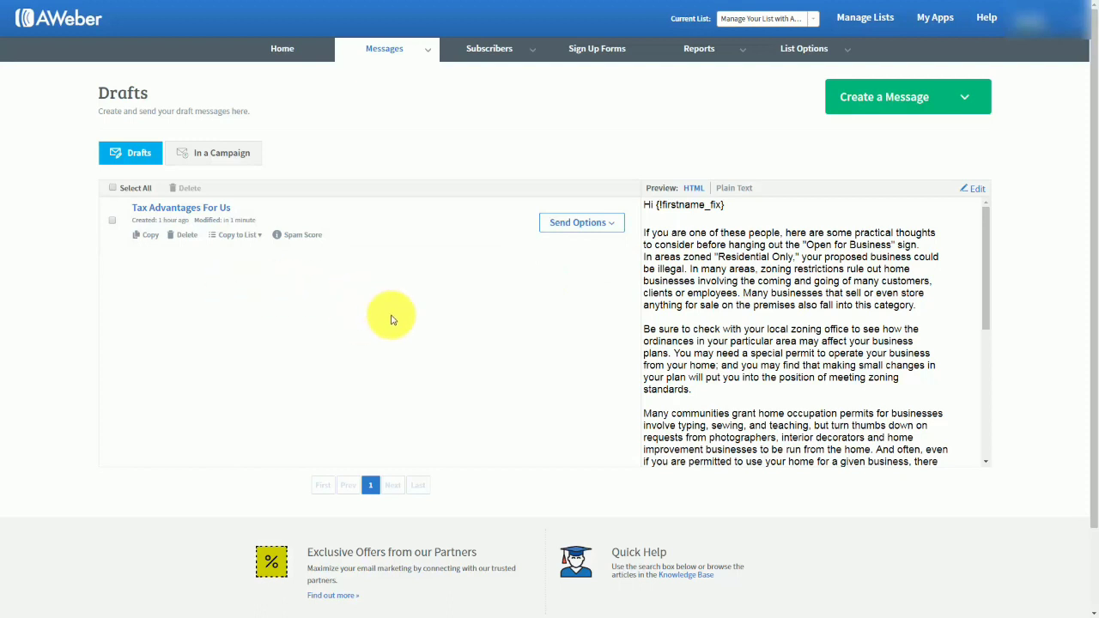
Check the spam score breakdown and the HTML and plain text previews of the "Tax Advantages For Us" draft.
click(304, 237)
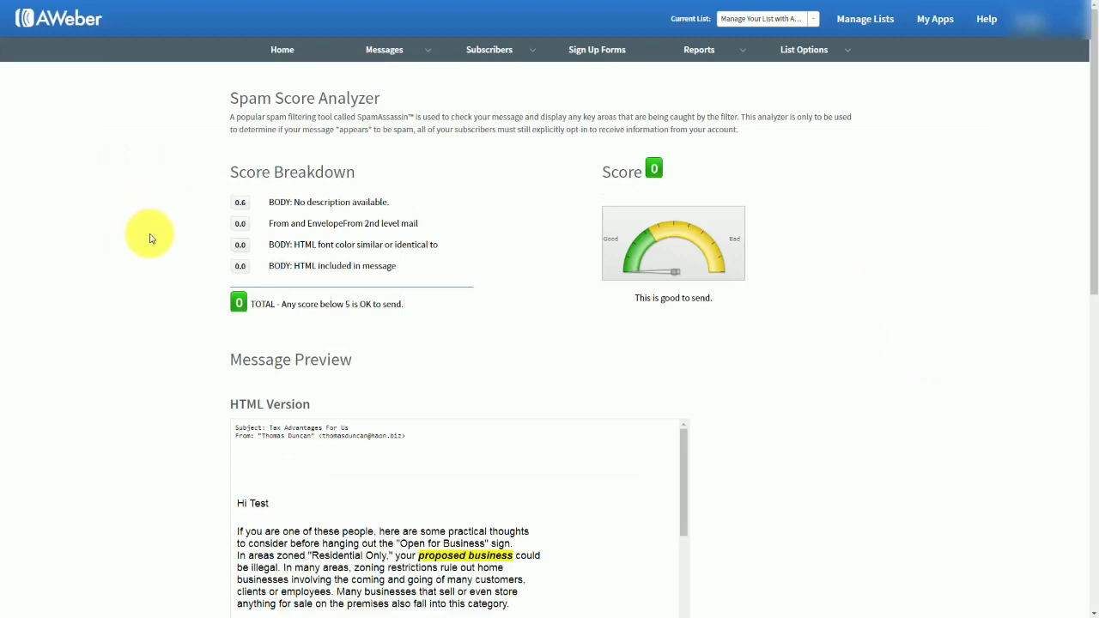
scroll(150, 239, down, 5)
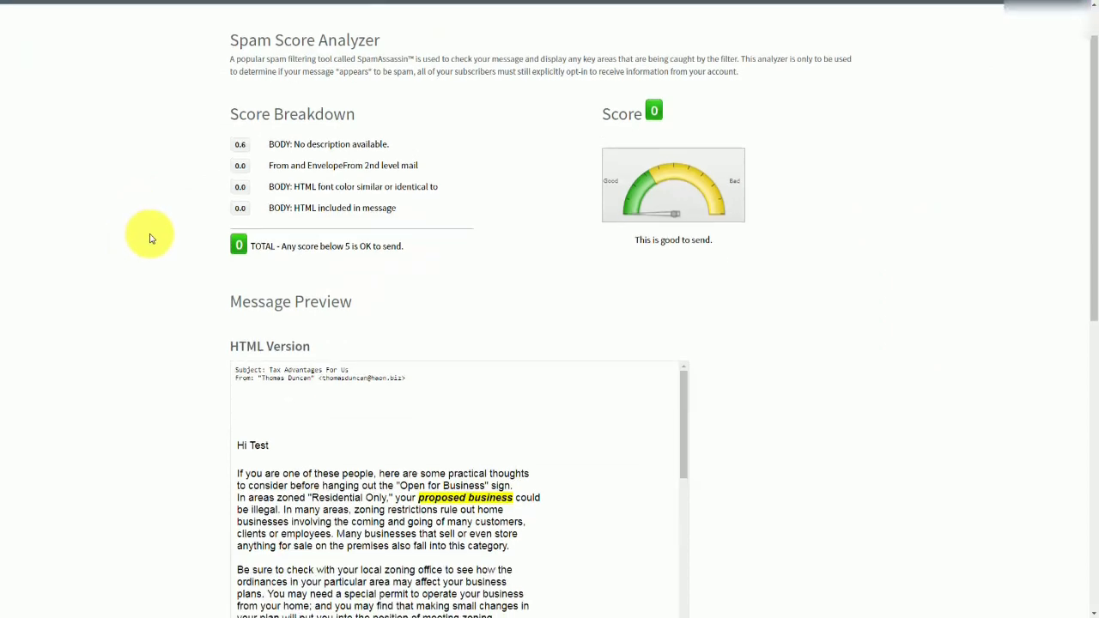
scroll(149, 241, down, 2)
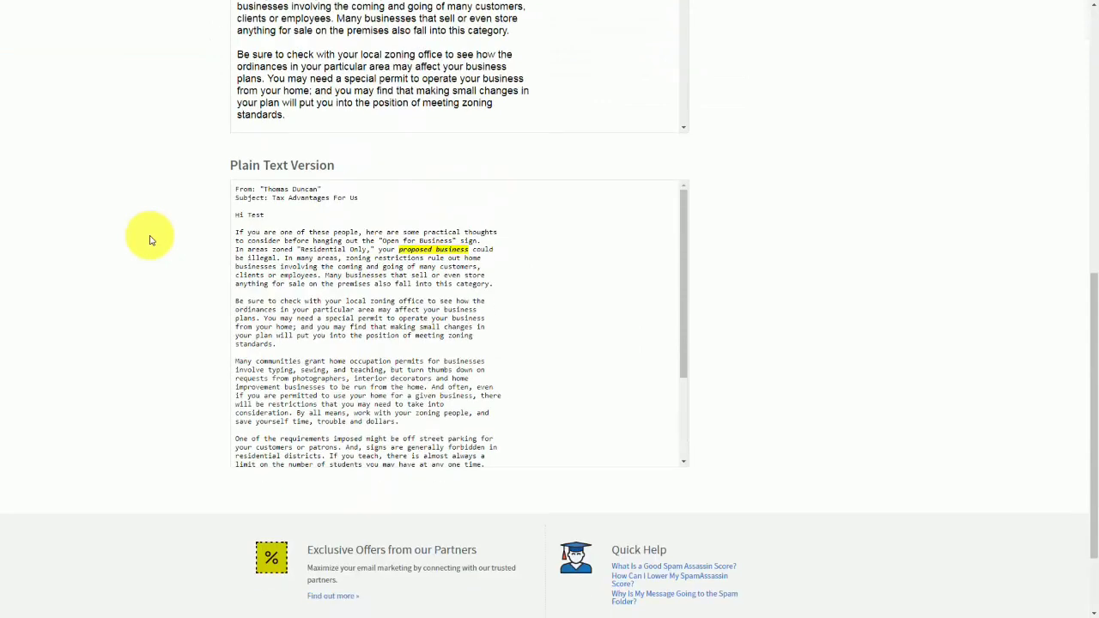
scroll(149, 244, up, 3)
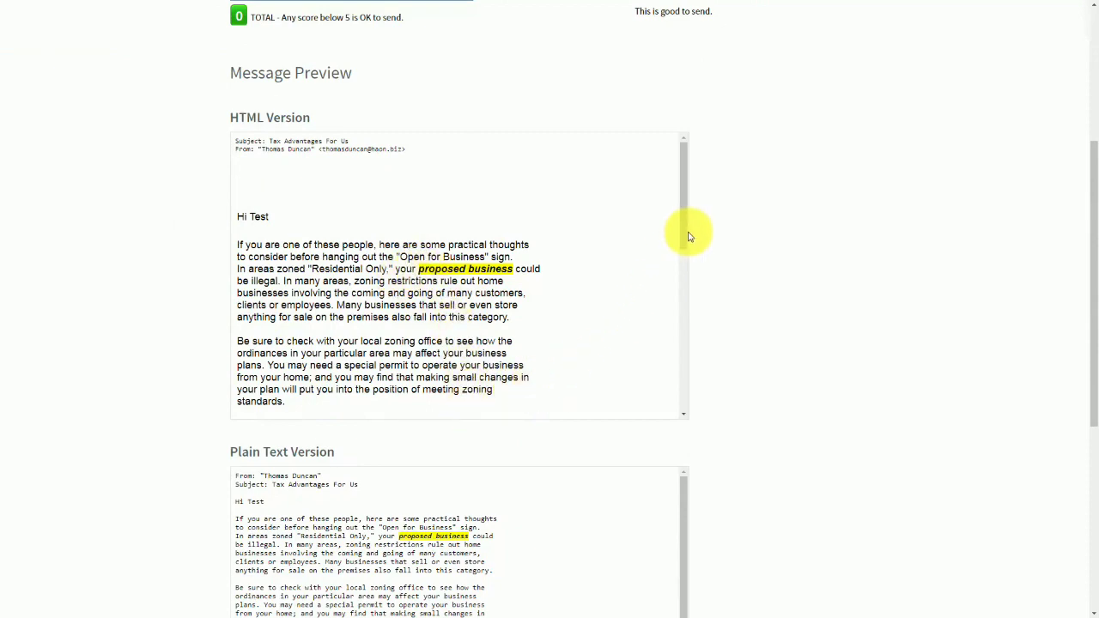
drag(688, 236, 632, 226)
scroll(108, 306, up, 3)
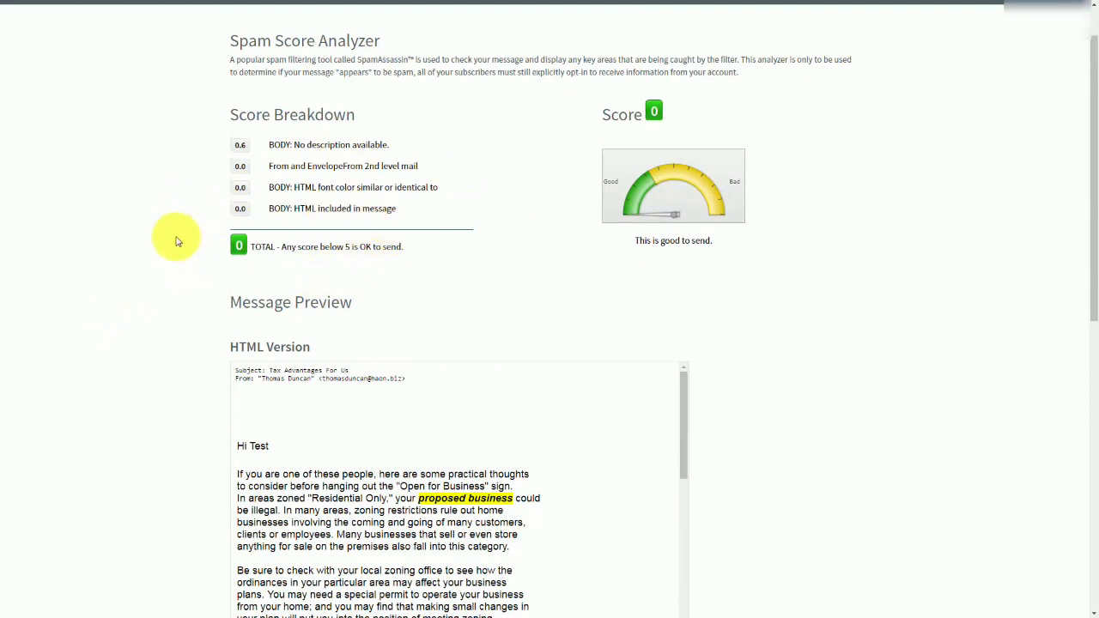
scroll(206, 277, up, 1)
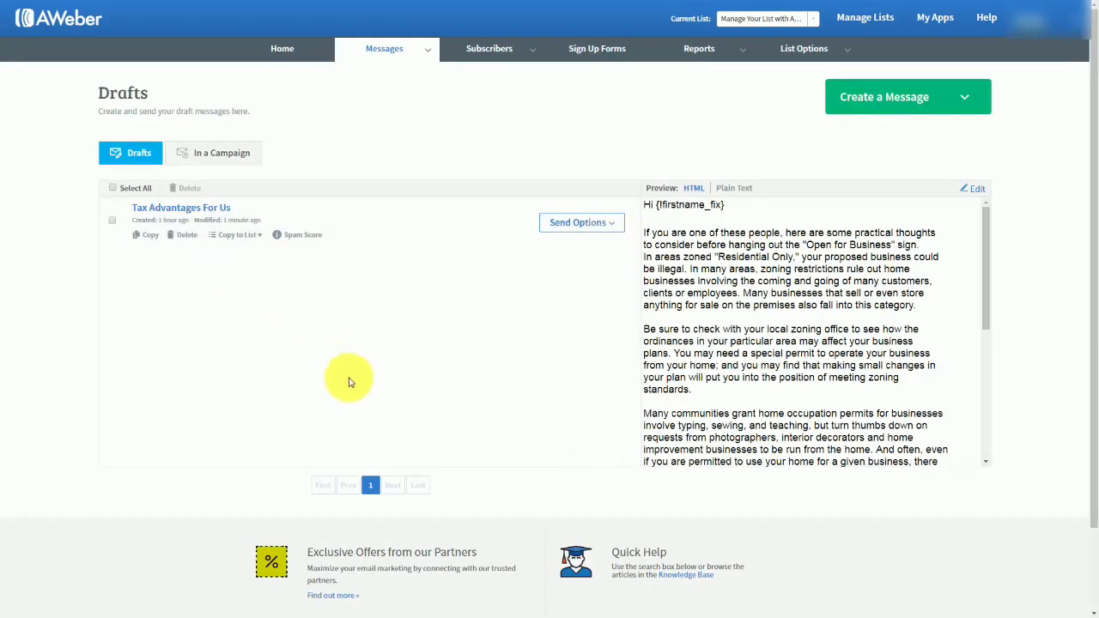
Send a test email of the "Tax Advantages For Us" draft to the personal Gmail address.
click(612, 225)
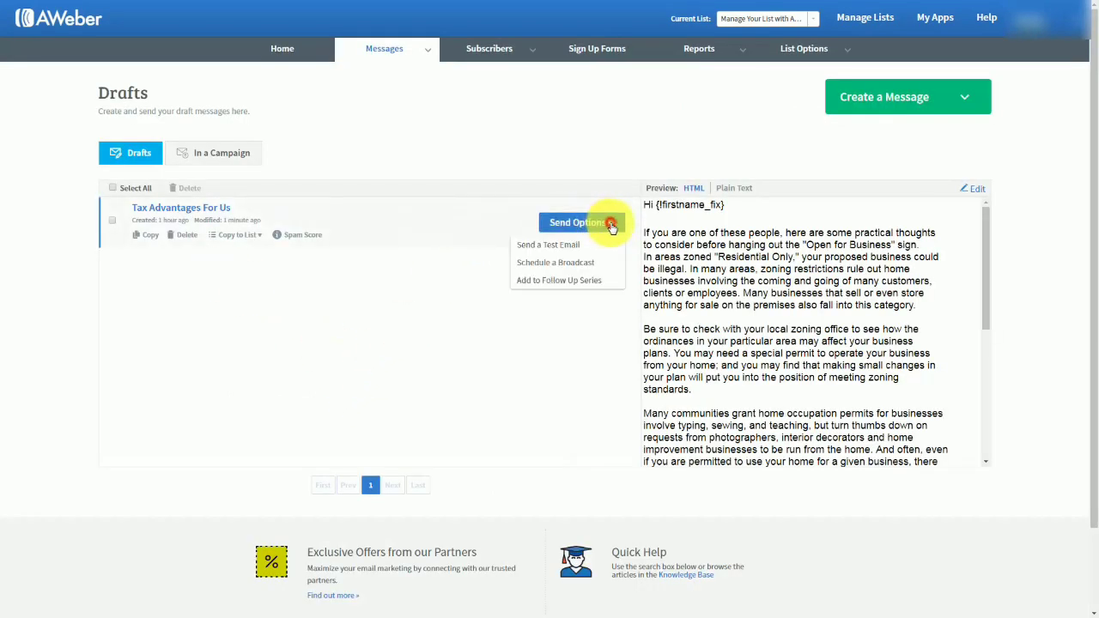
click(534, 246)
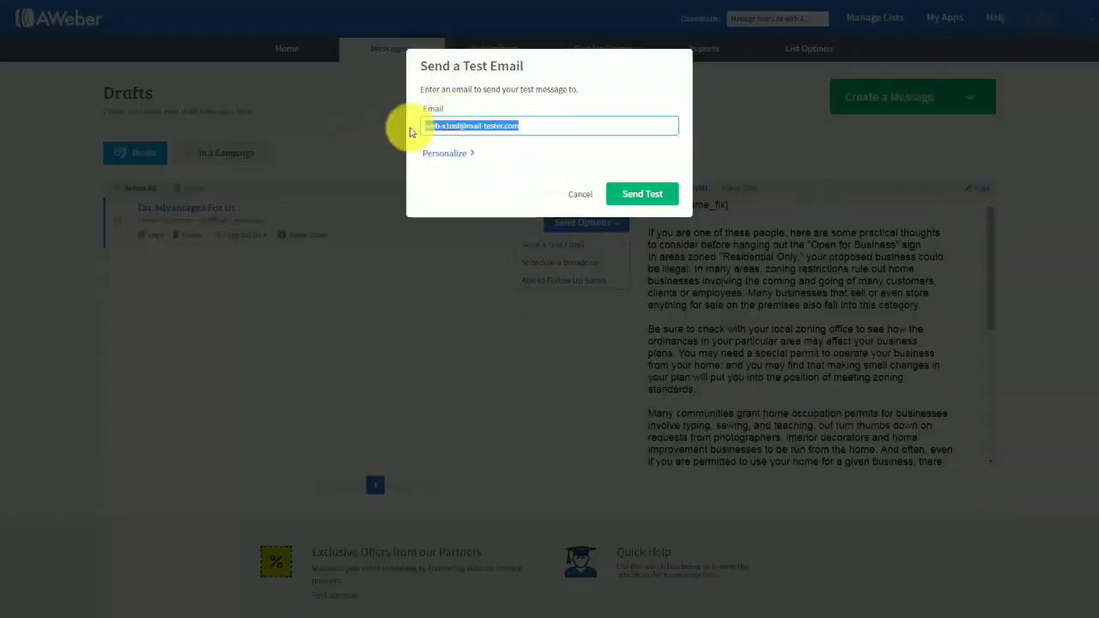
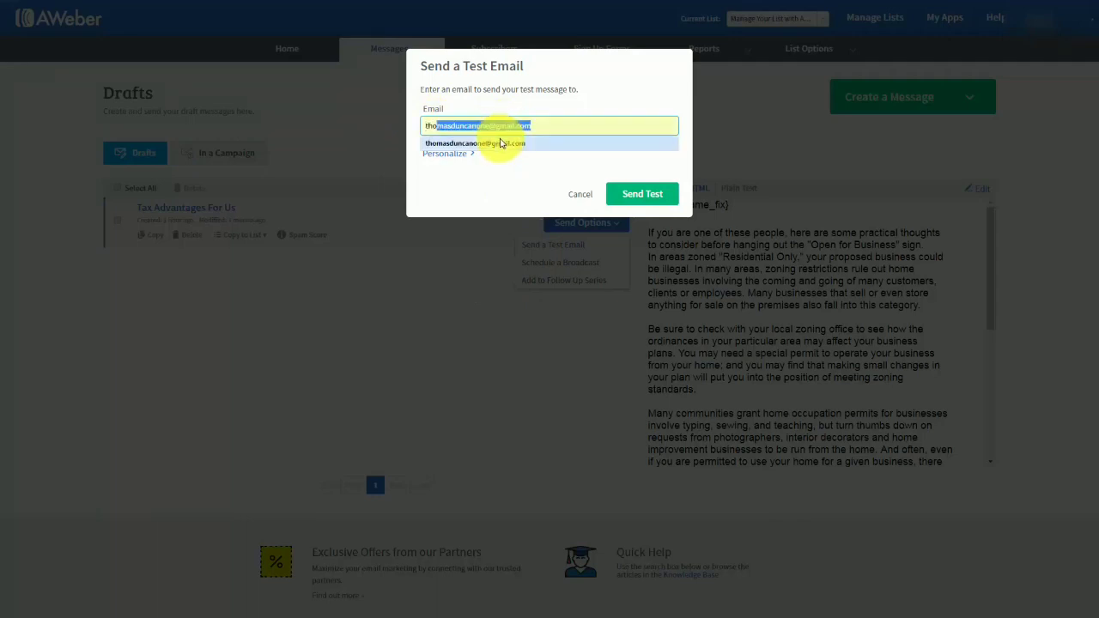
click(500, 143)
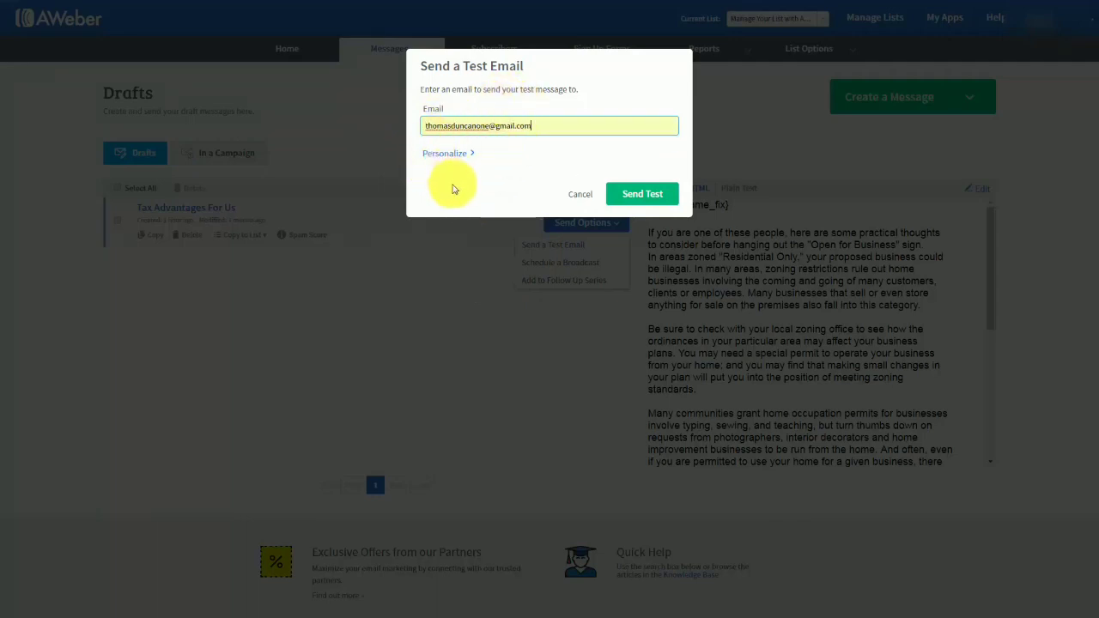
click(636, 196)
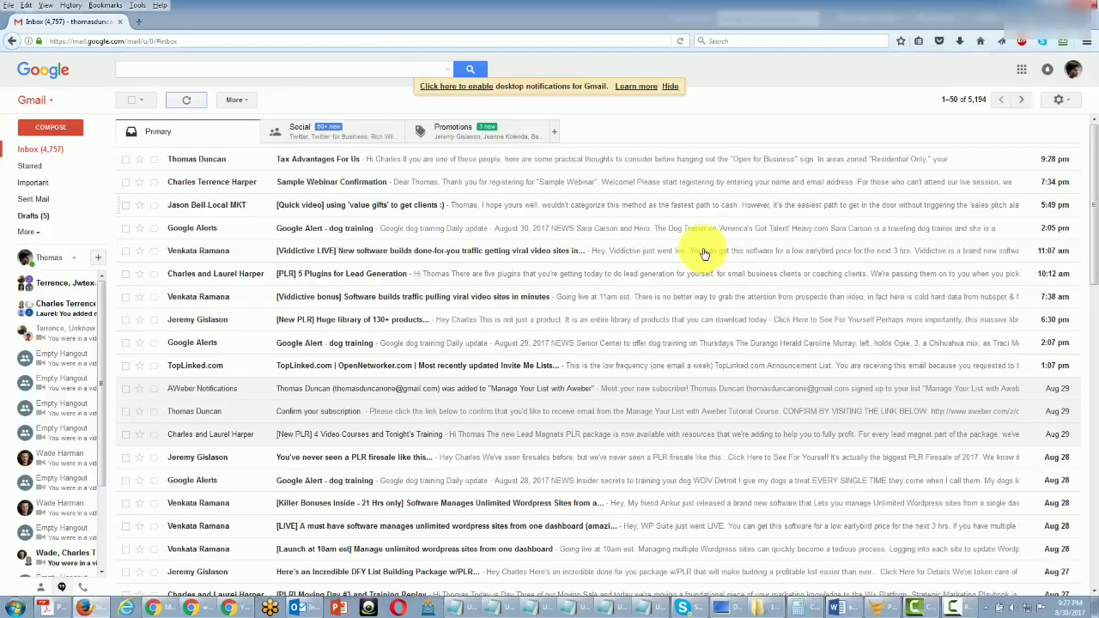